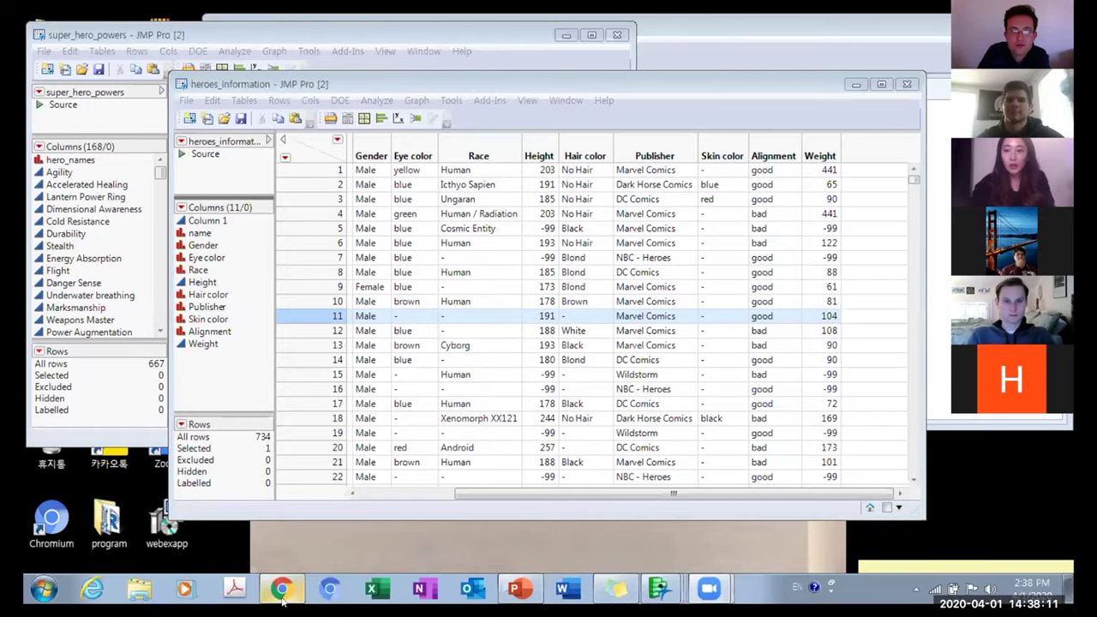
Scroll the Kaggle Super Heroes Dataset page to its Data Sources section, then switch to YouTube.
left_click(286, 588)
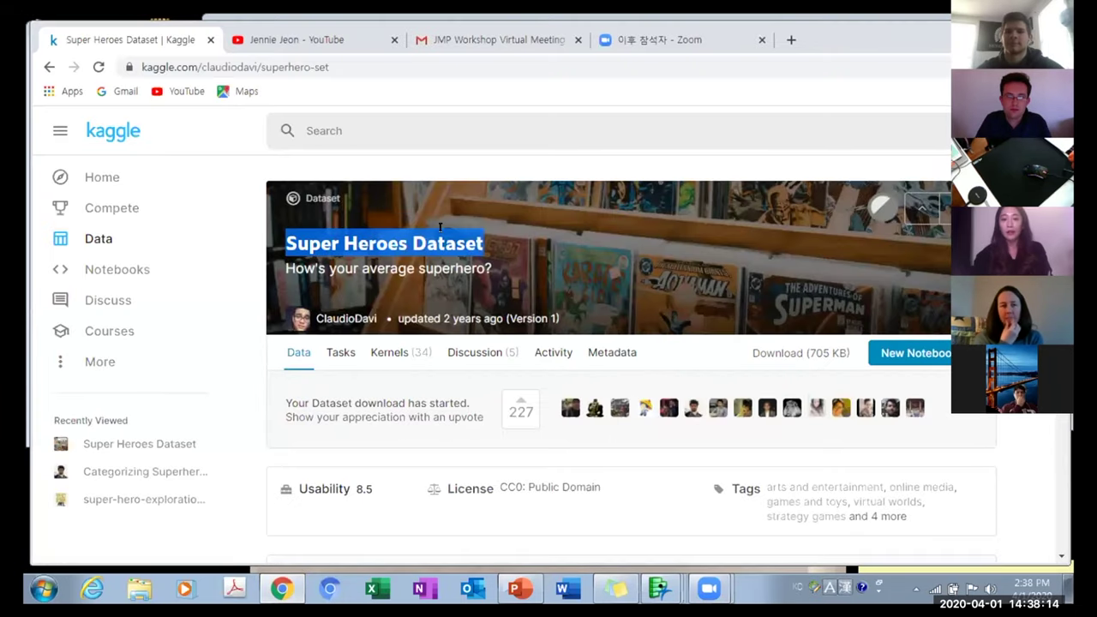
left_click(803, 375)
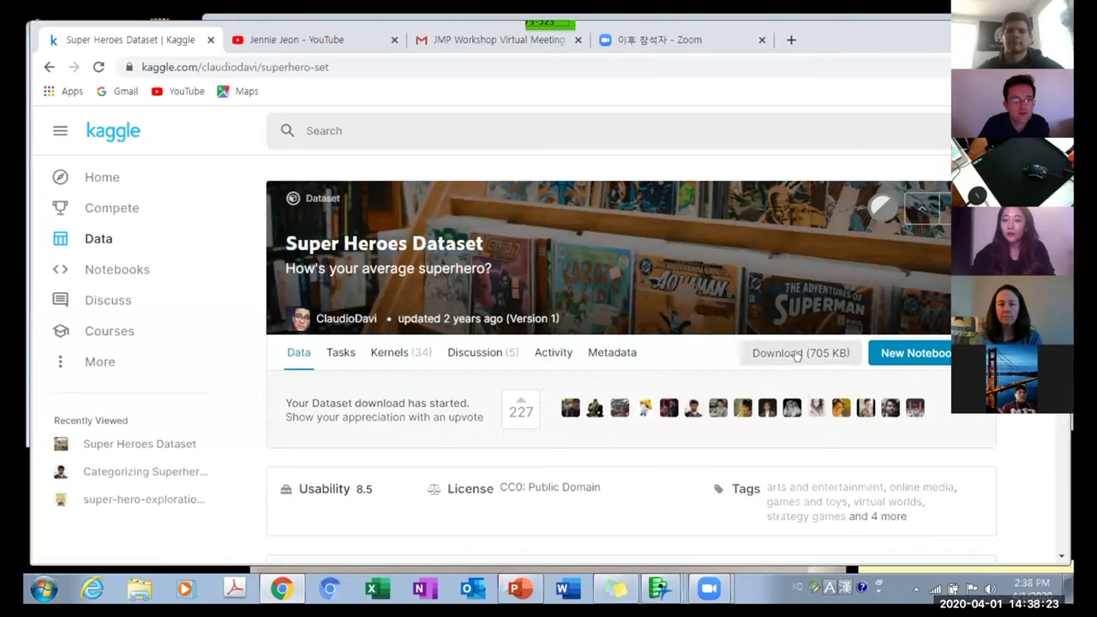
scroll(630, 441, "down", 1)
scroll(629, 441, "down", 3)
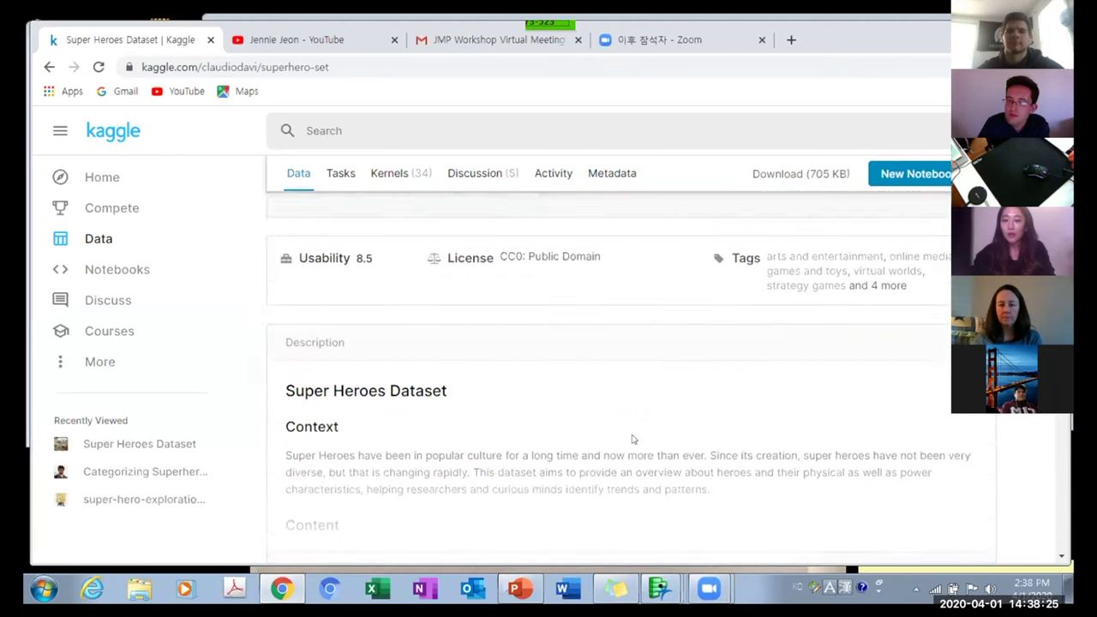
scroll(631, 440, "up", 3)
scroll(632, 437, "down", 1)
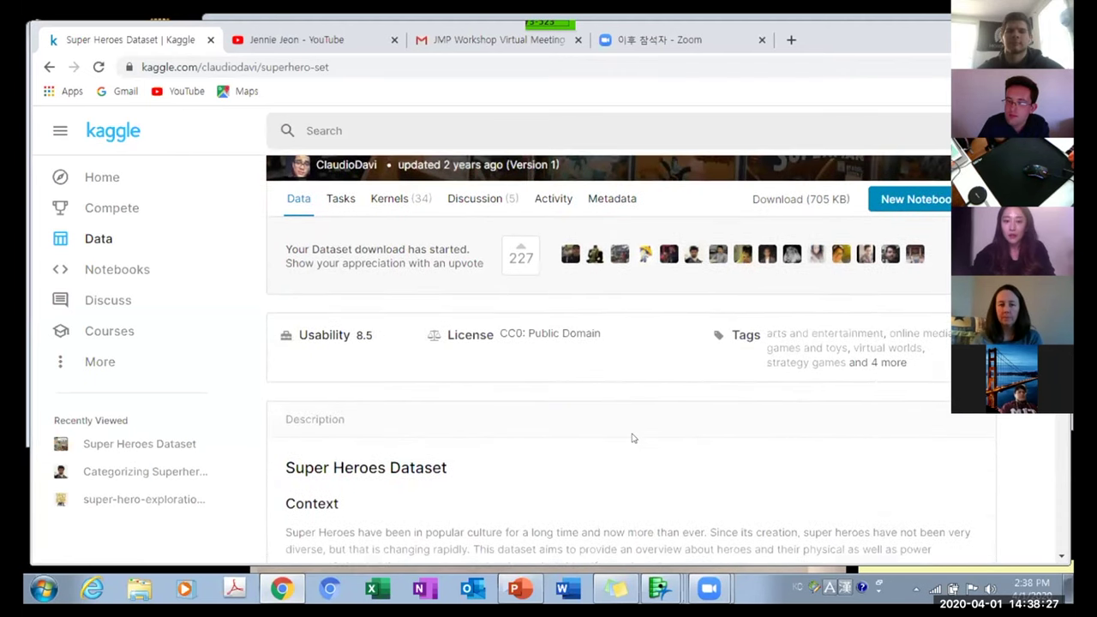
scroll(632, 437, "down", 1)
scroll(633, 437, "down", 3)
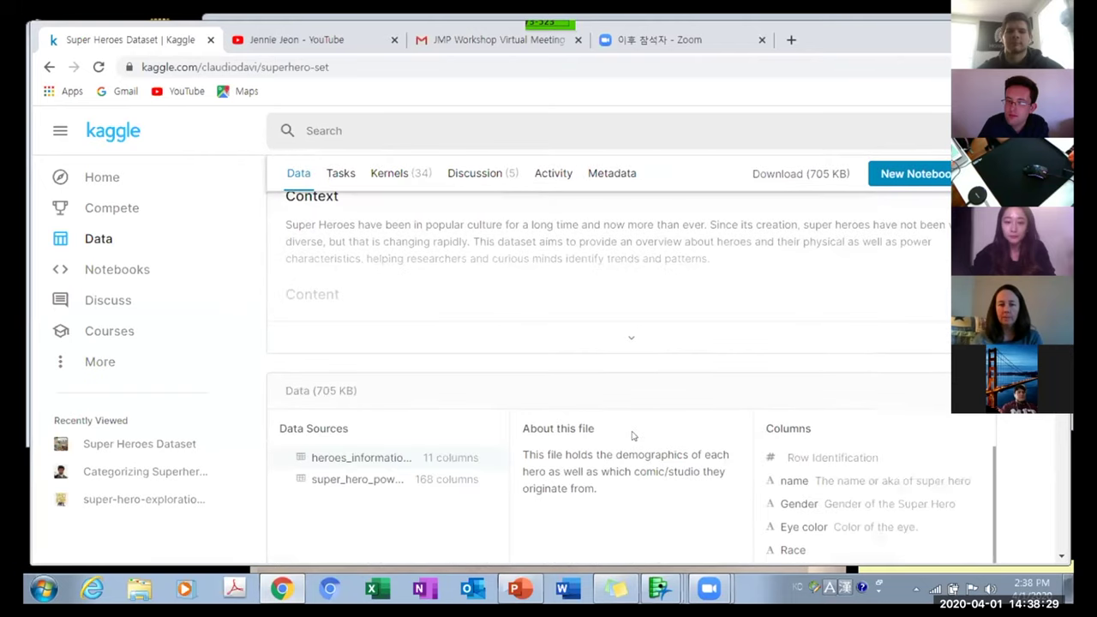
scroll(325, 467, "down", 1)
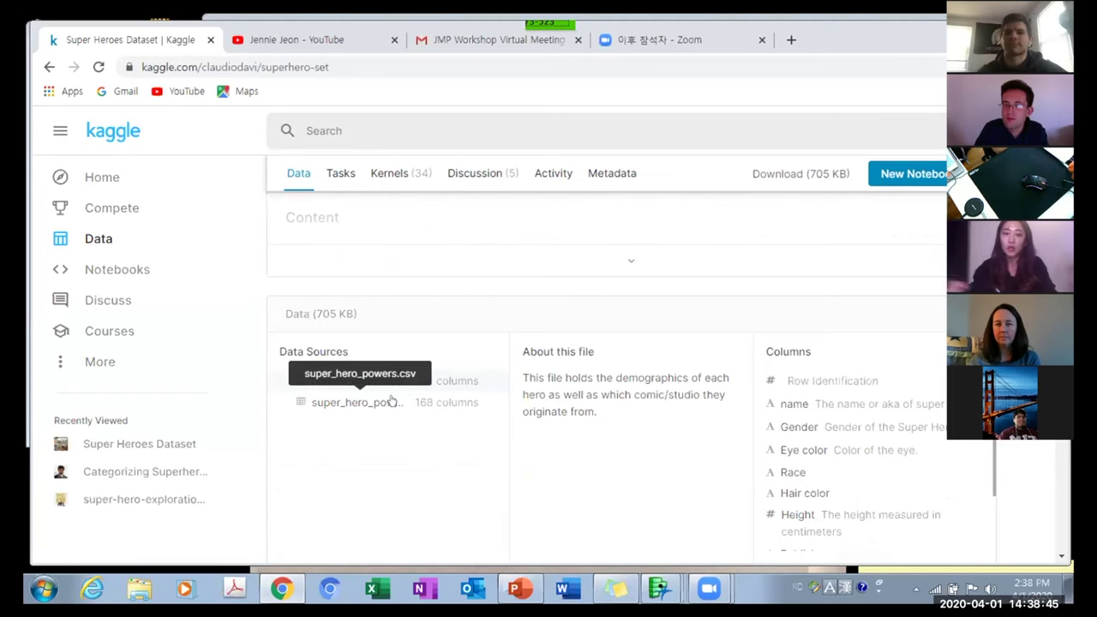
left_click(298, 40)
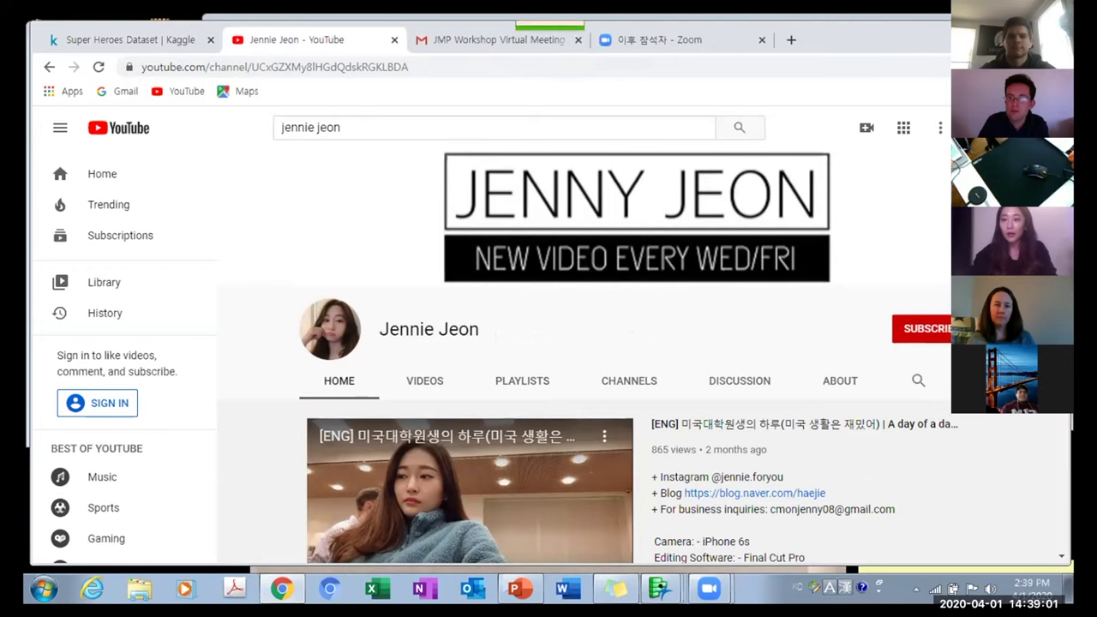
Return from YouTube to JMP Pro's heroes_information table (734 rows, 11 columns).
key("alt+Tab")
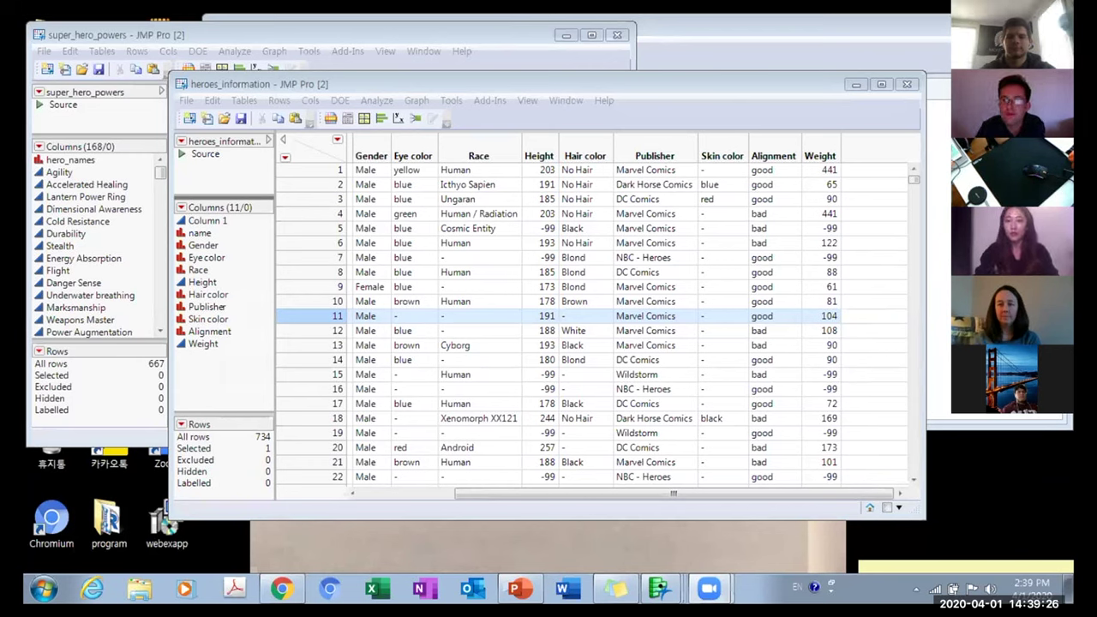
Bring the super_hero_powers table (667 rows, 168 power flag columns) in front of heroes_information.
left_click_drag(514, 84, 497, 91)
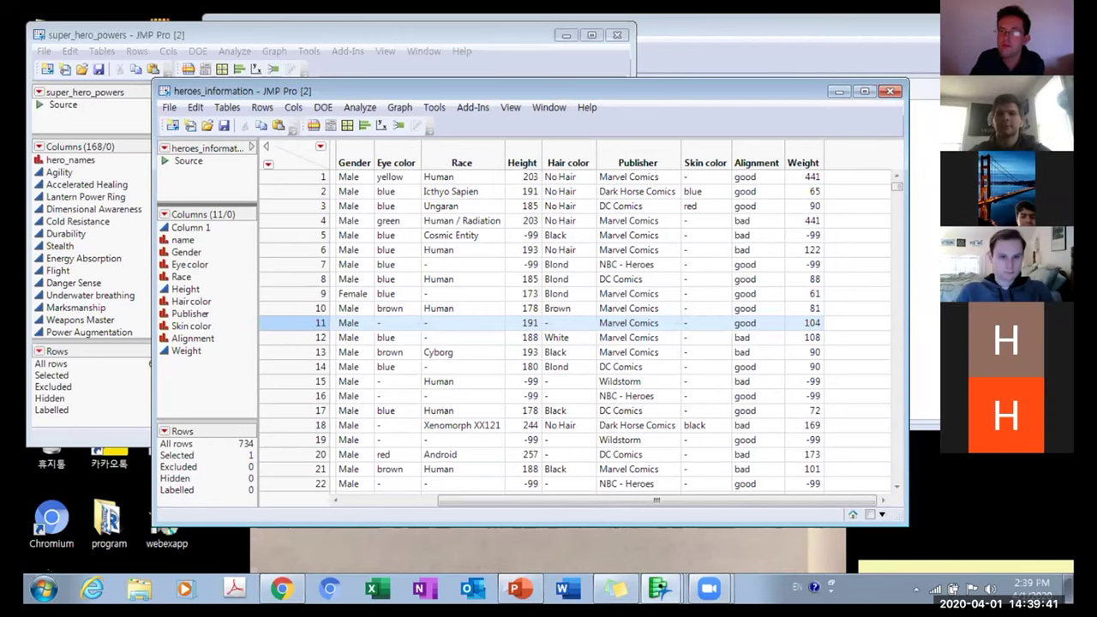
left_click(254, 34)
left_click(685, 116)
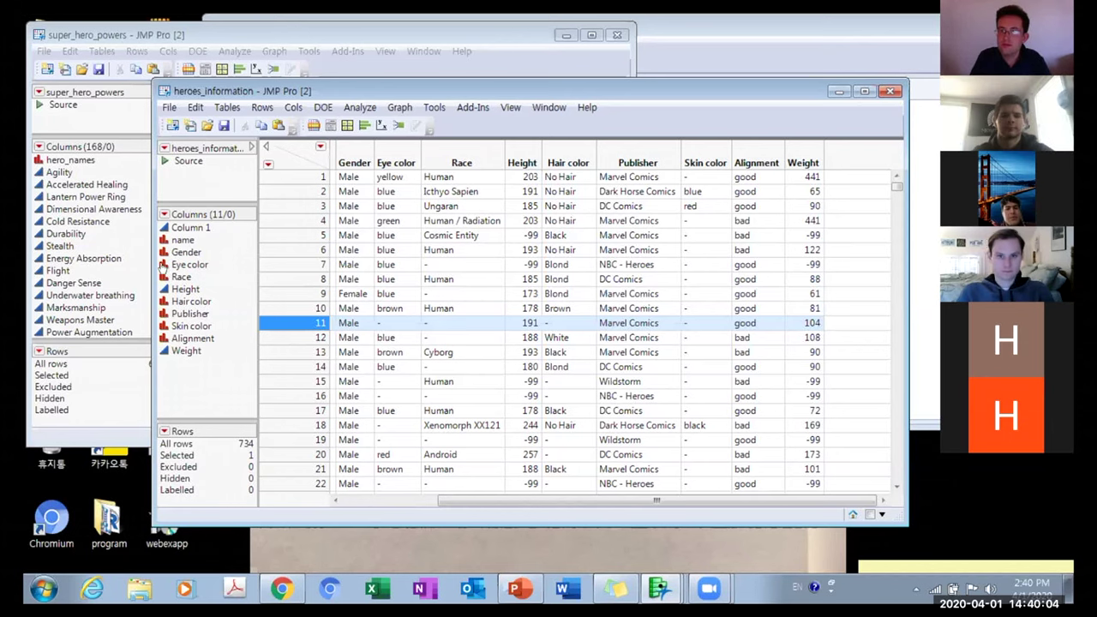
left_click(74, 35)
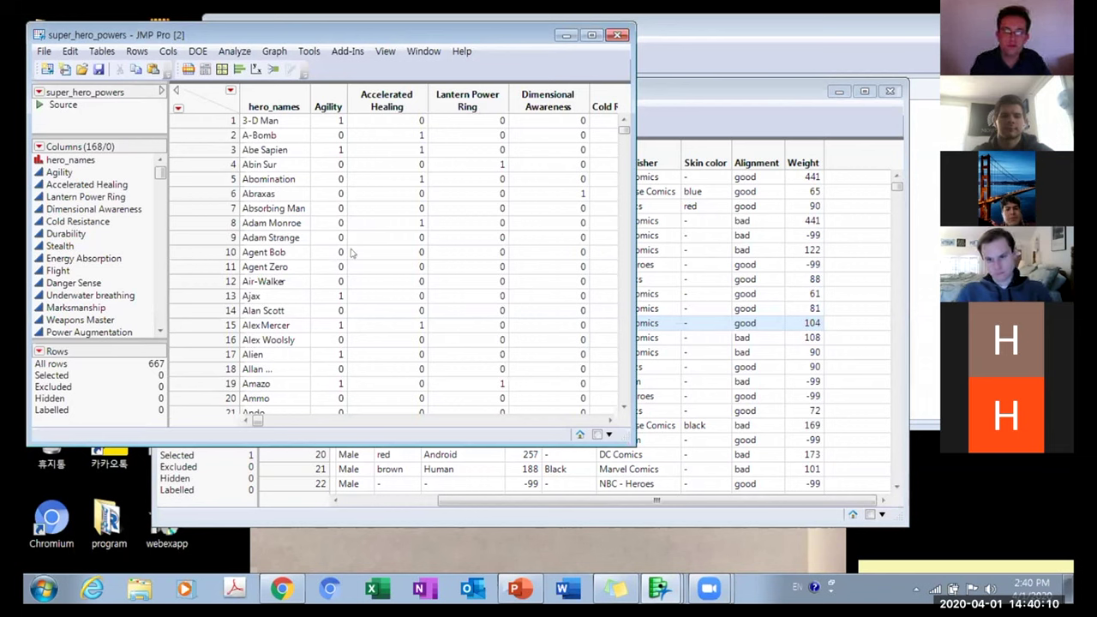
Inspect 3-D Man's Agility and Accelerated Healing values, then return to heroes_information.
left_click(329, 126)
left_click(358, 128)
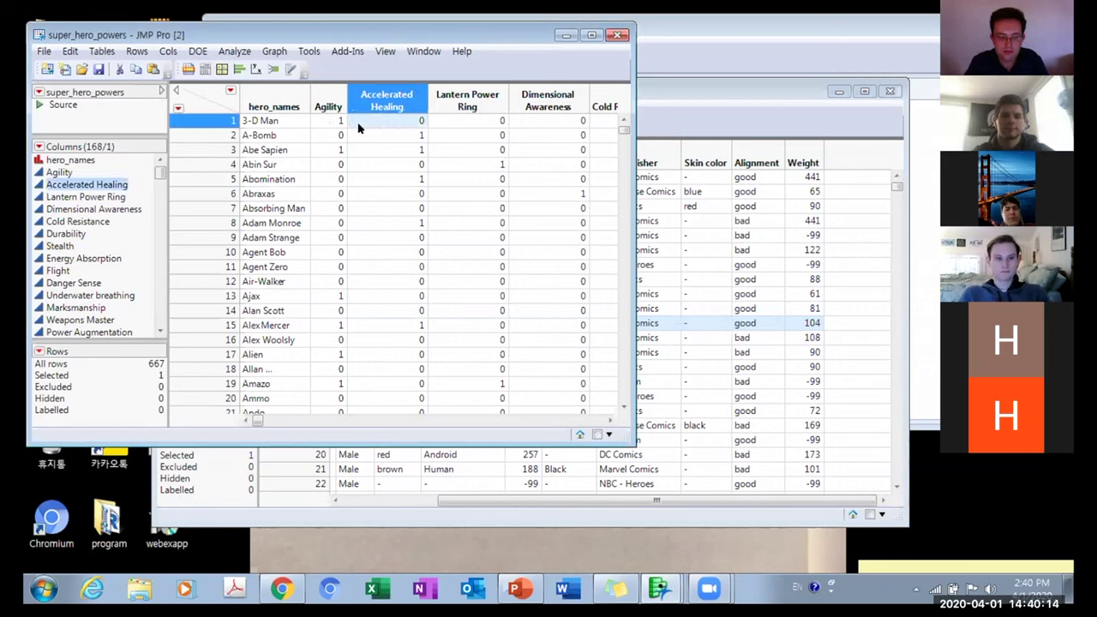
left_click(314, 127)
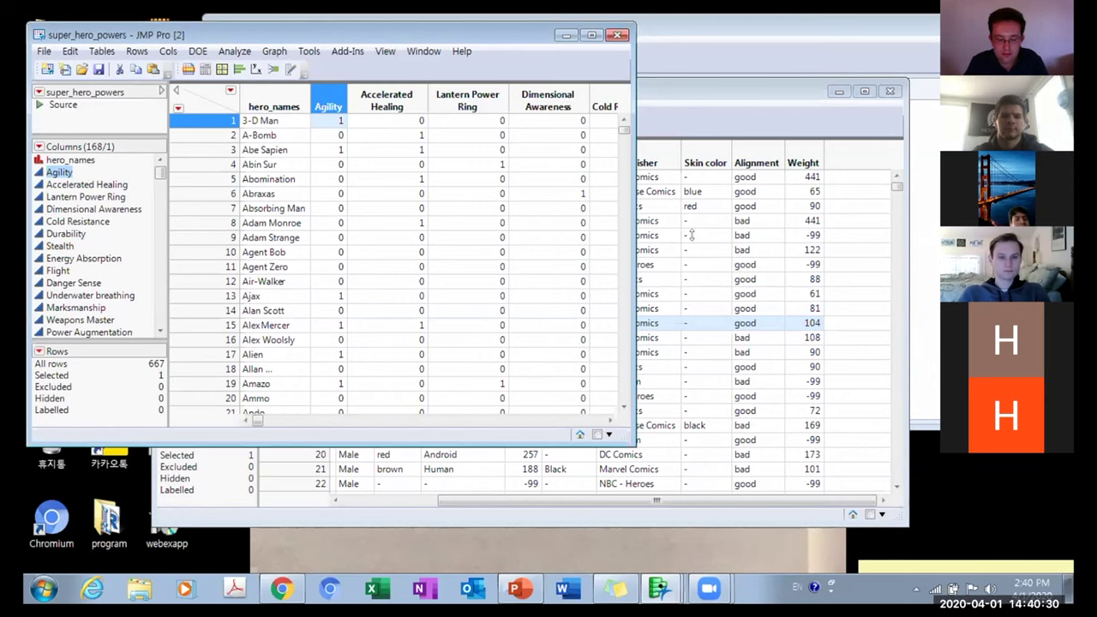
key("alt+Tab")
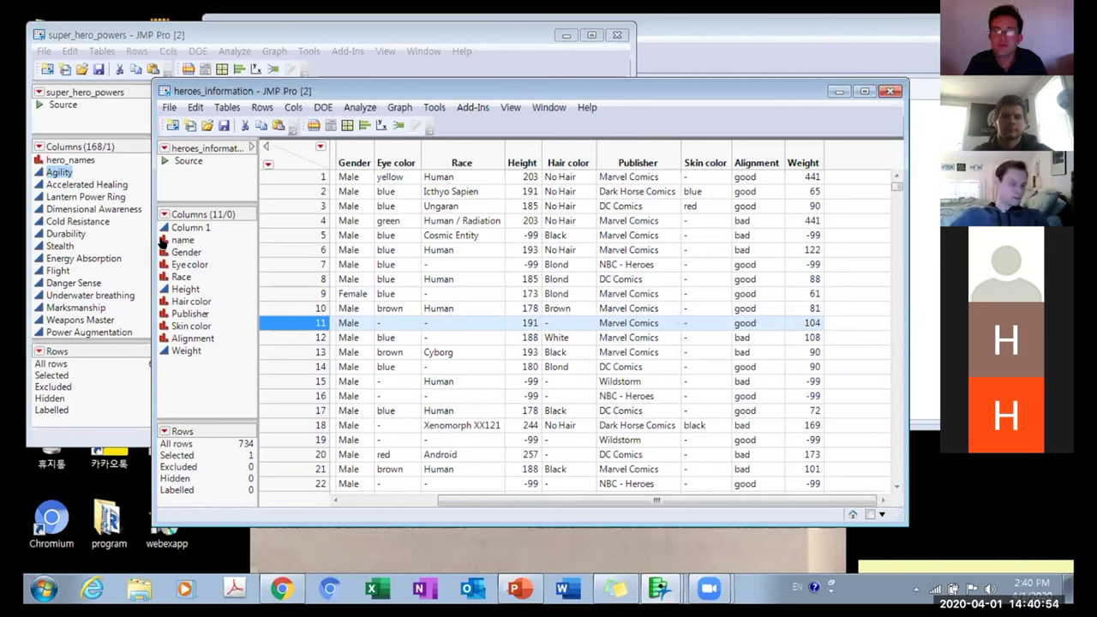
left_click(163, 241)
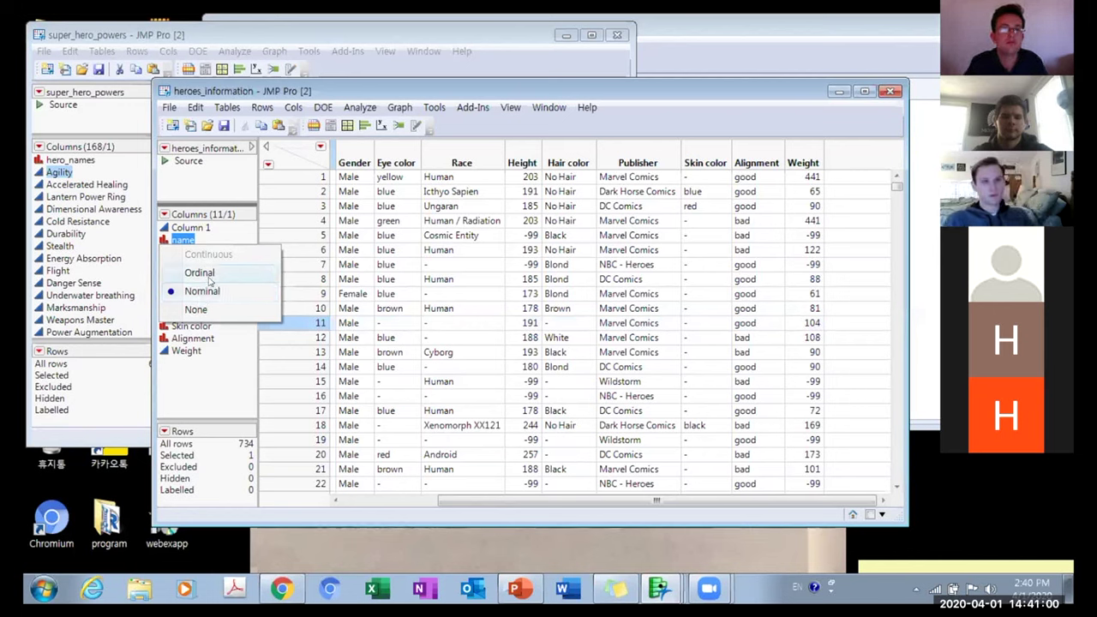
left_click(197, 295)
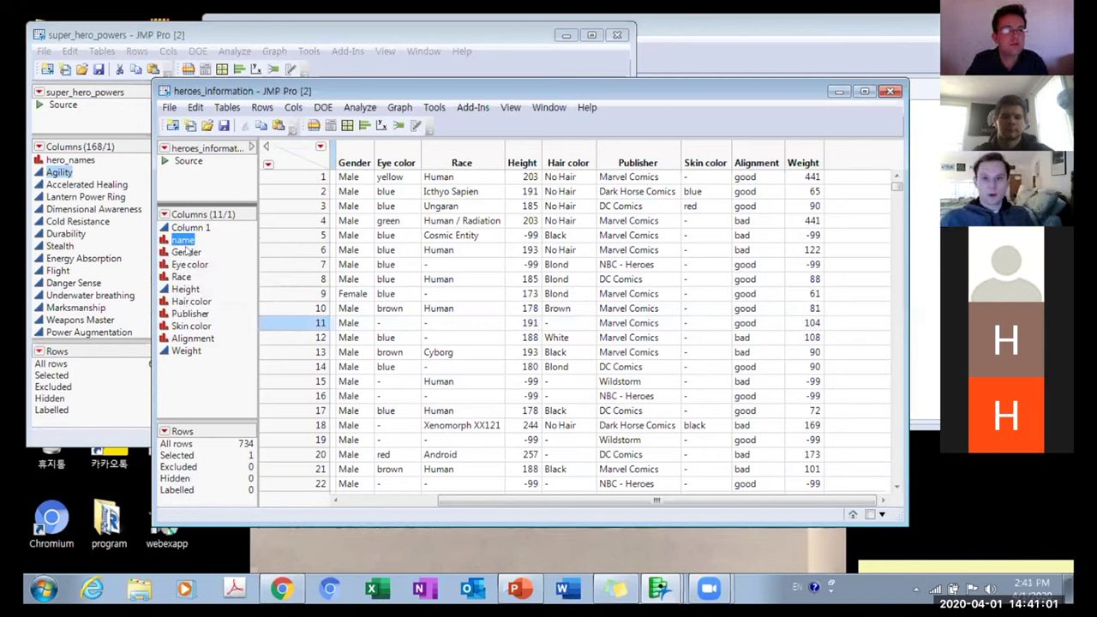
left_click(163, 291)
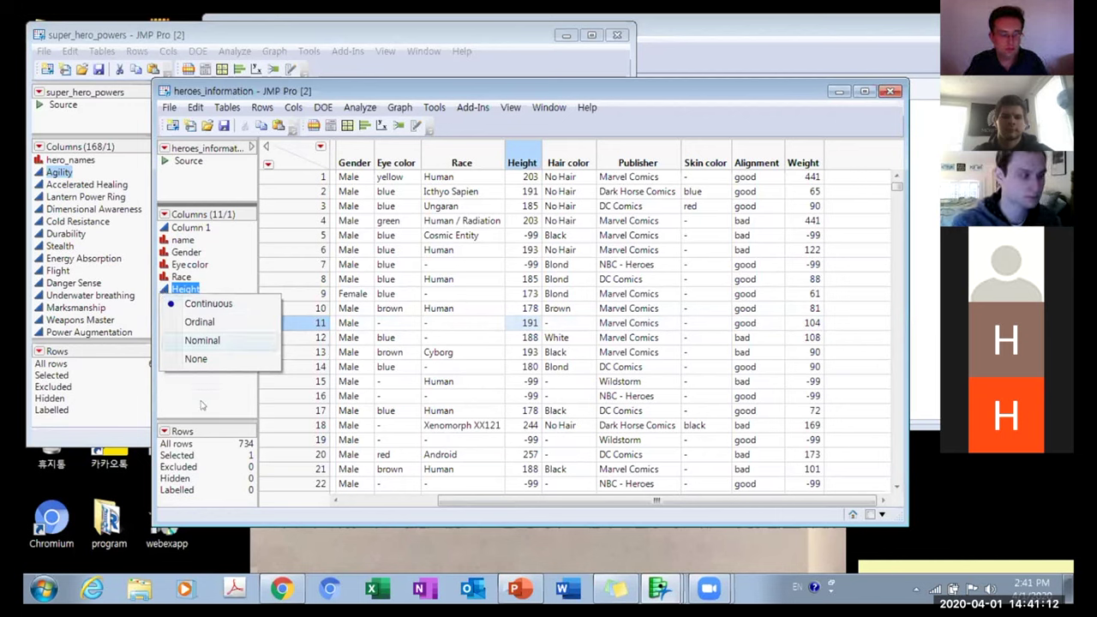
left_click(195, 305)
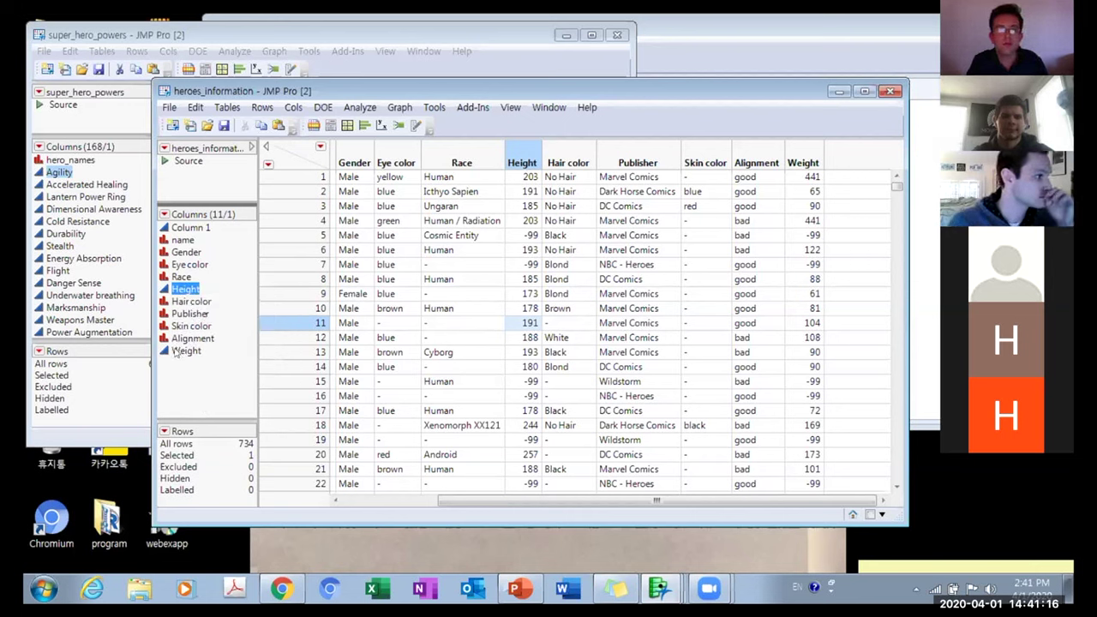
left_click(163, 354)
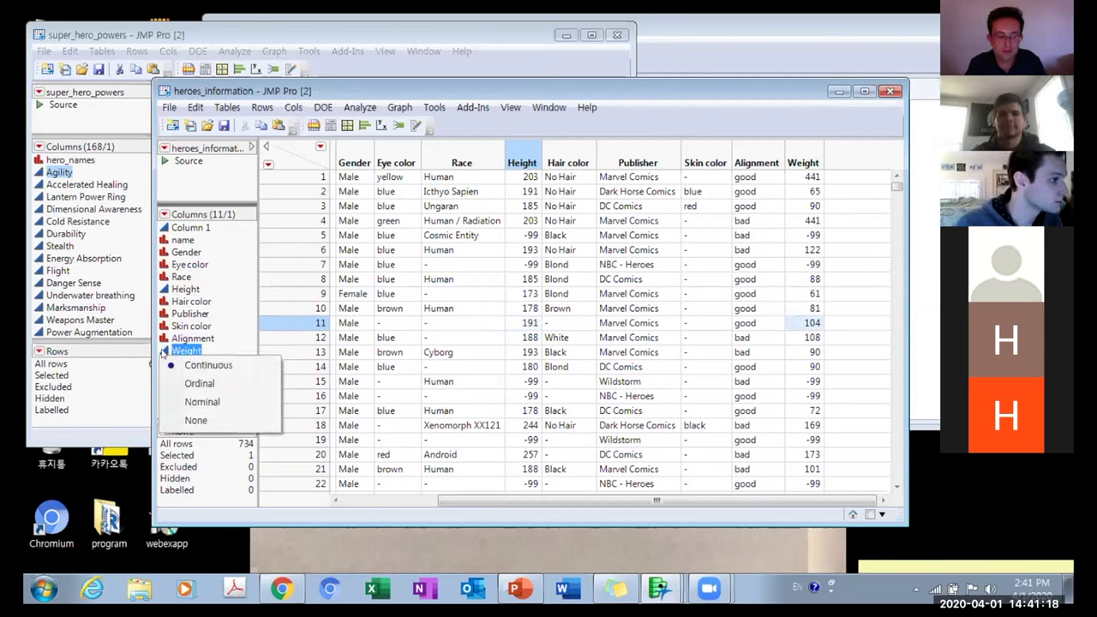
left_click(176, 377)
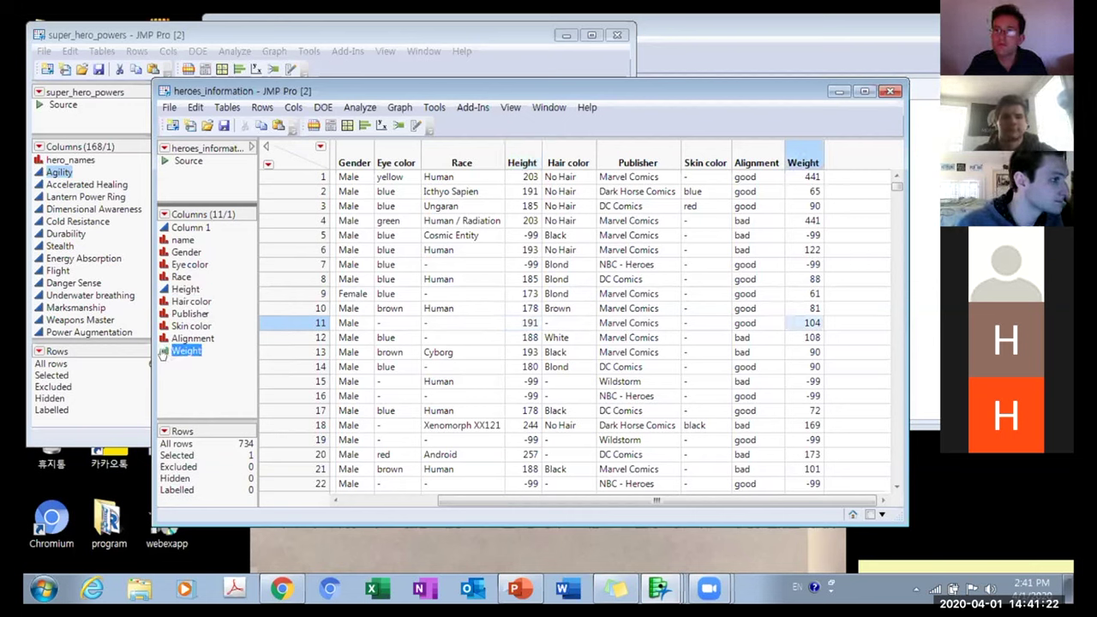
left_click(162, 352)
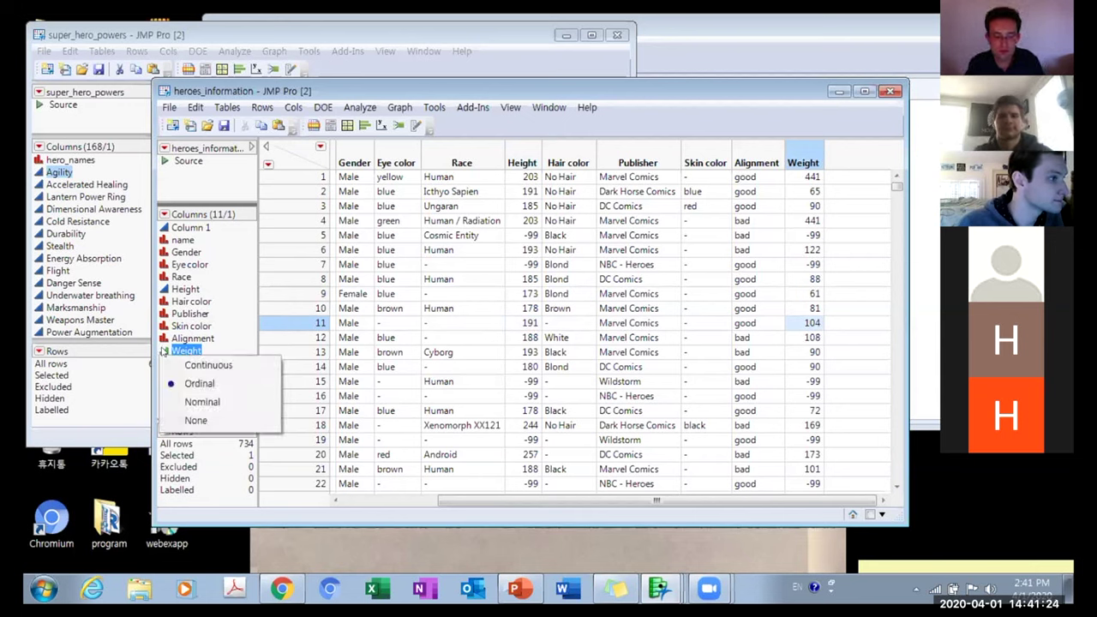
left_click(202, 367)
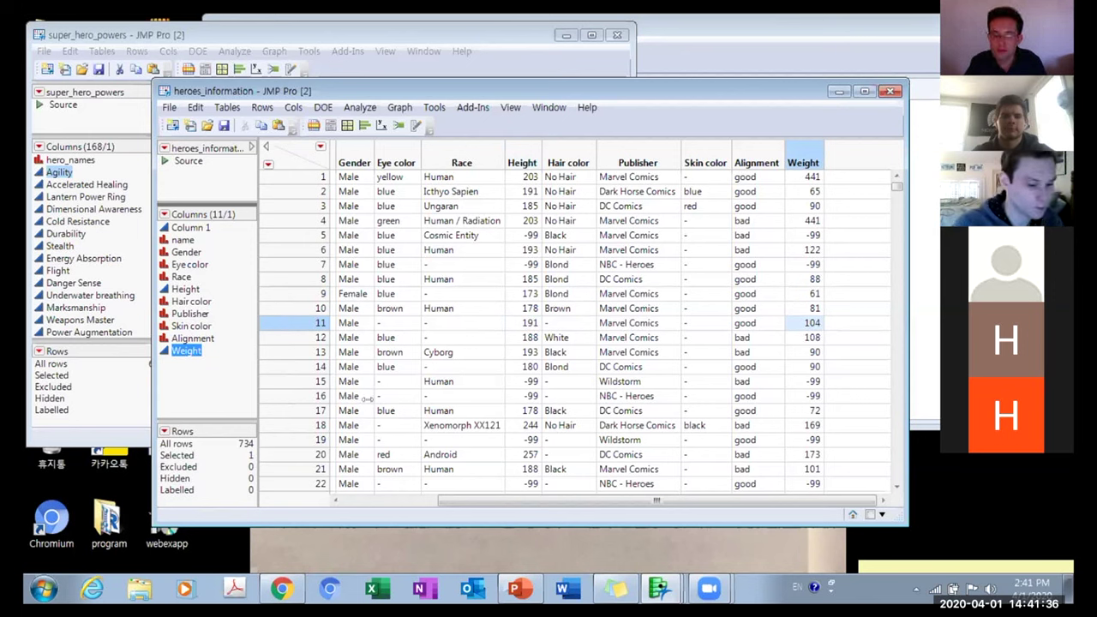
left_click(385, 502)
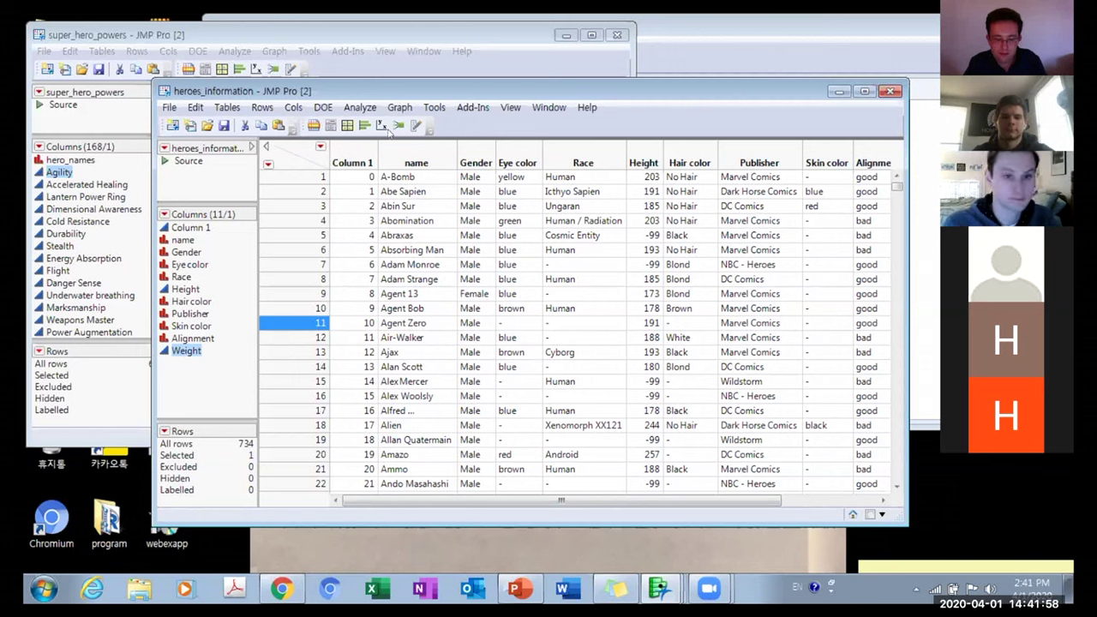
left_click(581, 265)
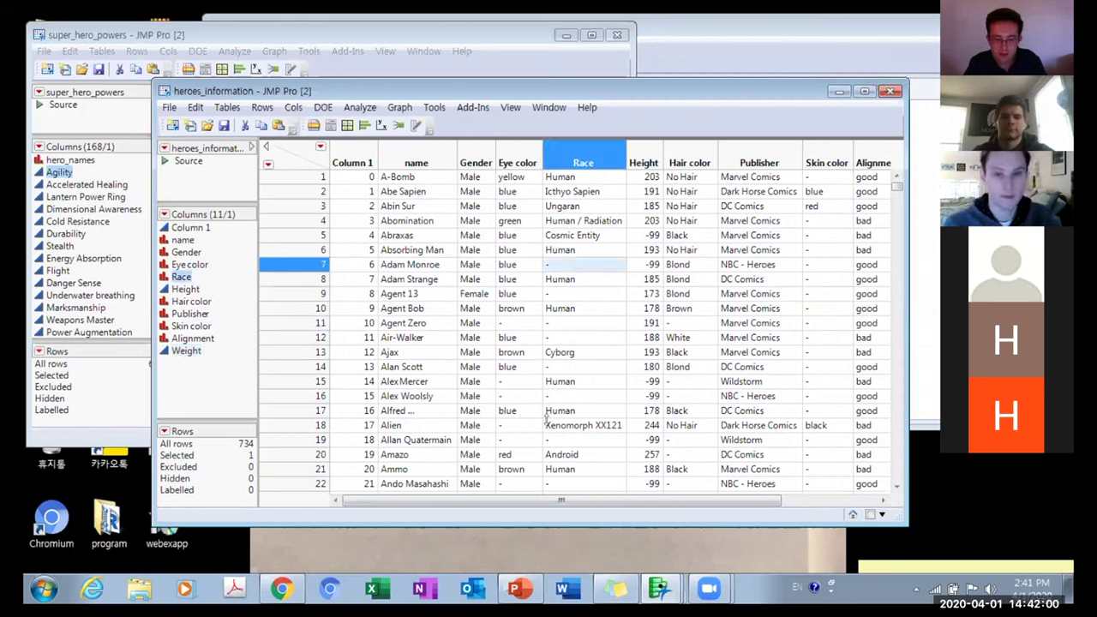
left_click(571, 294)
left_click_drag(656, 502, 737, 502)
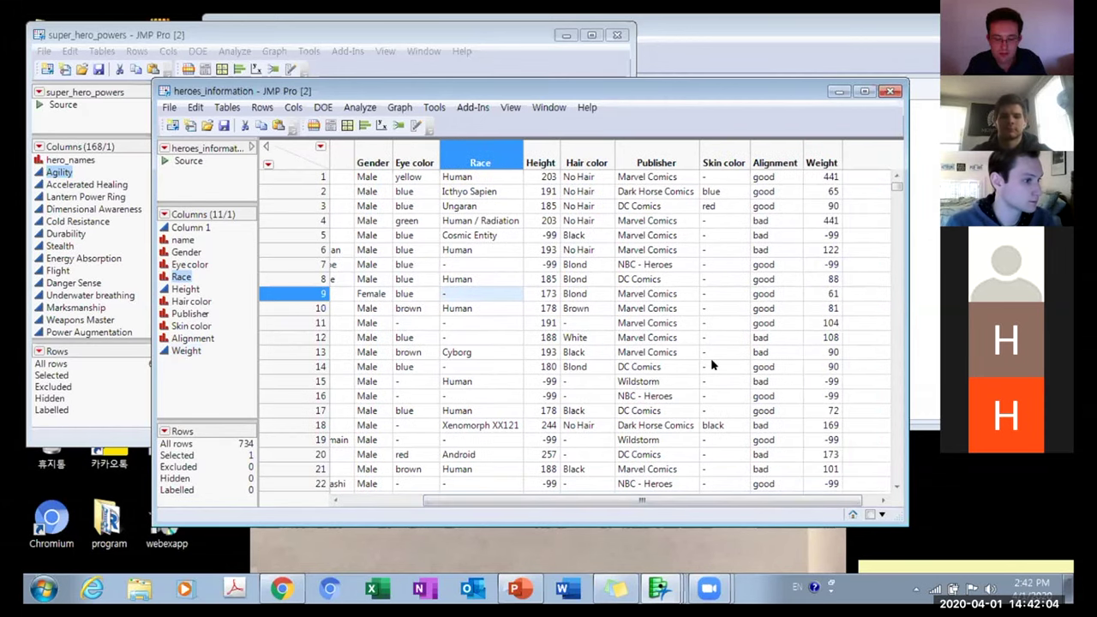
scroll(711, 366, "down", 18)
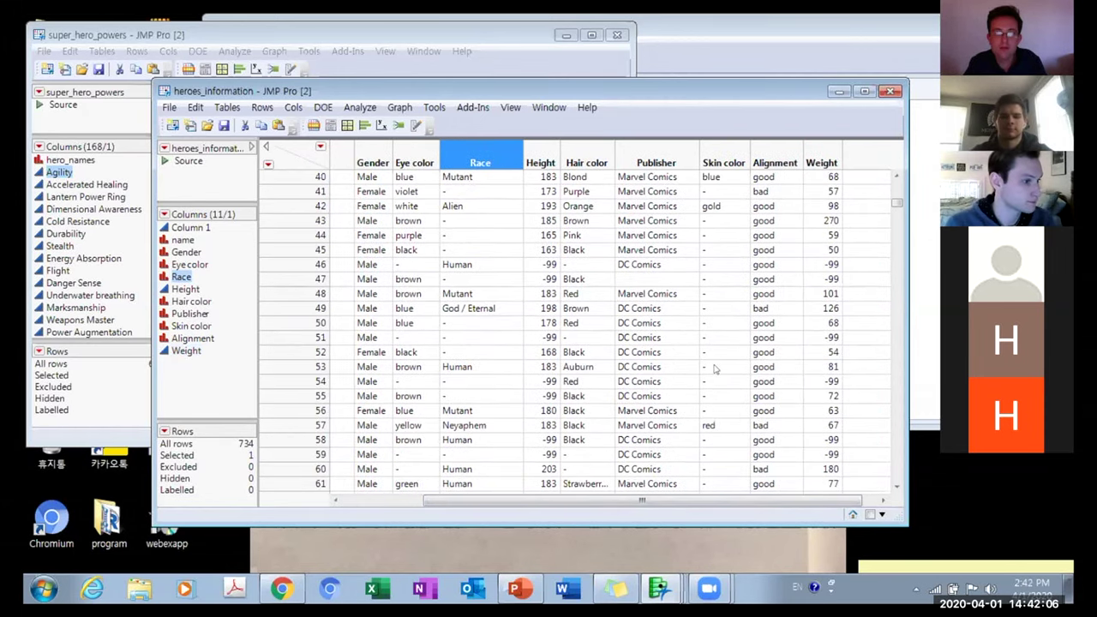
scroll(741, 343, "down", 5)
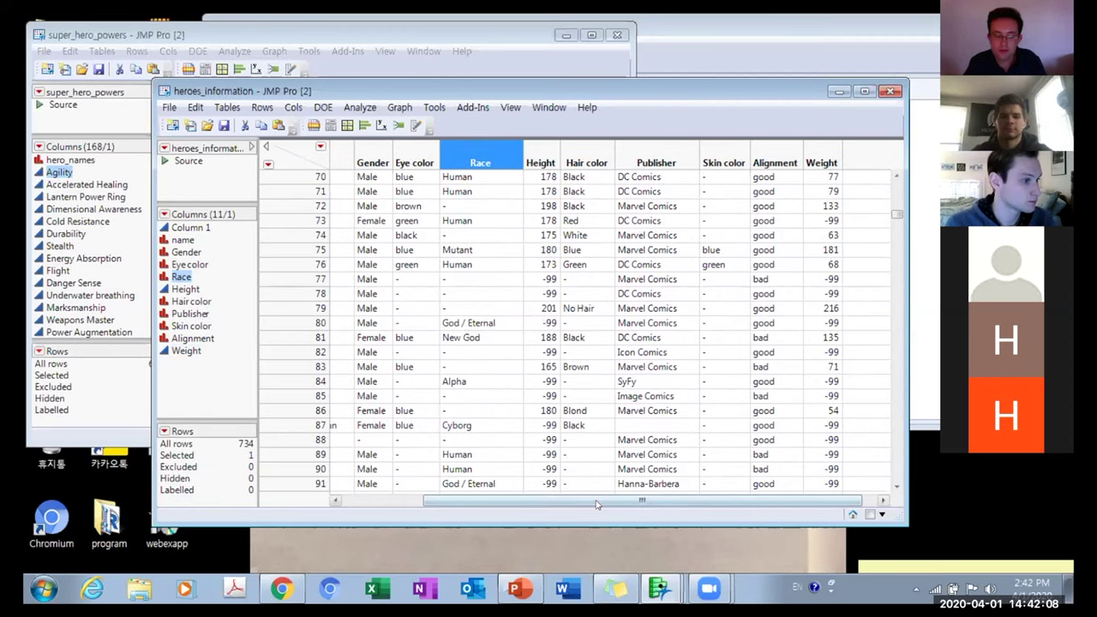
left_click_drag(580, 503, 501, 503)
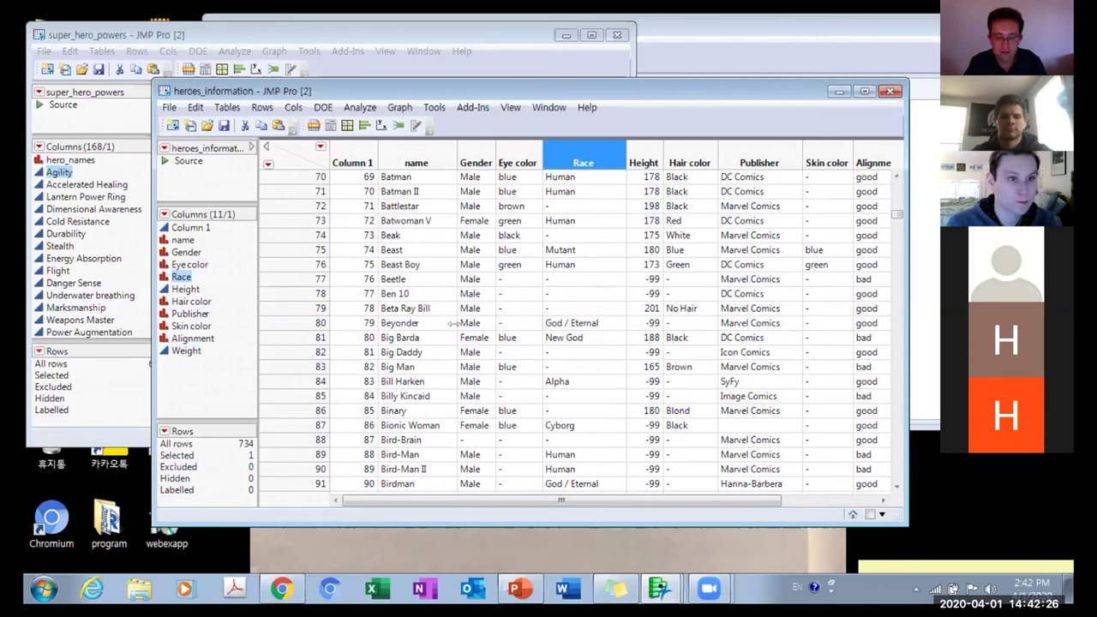
left_click(560, 207)
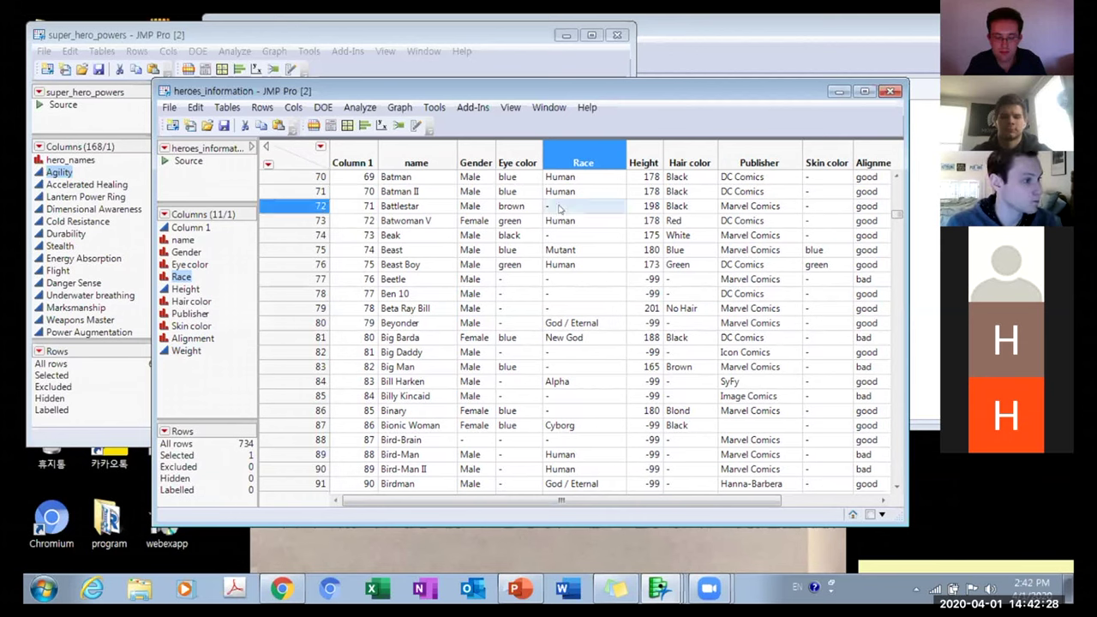
Select every row with a missing '-' Eye color and exclude those rows.
right_click(559, 207)
left_click(499, 284)
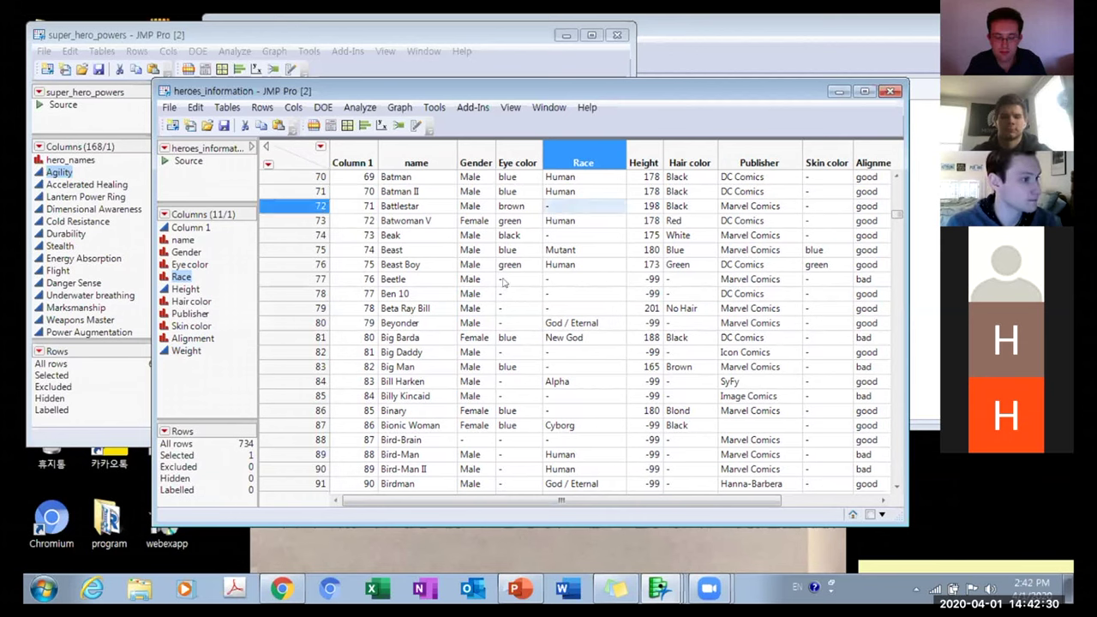
left_click(504, 284)
right_click(504, 284)
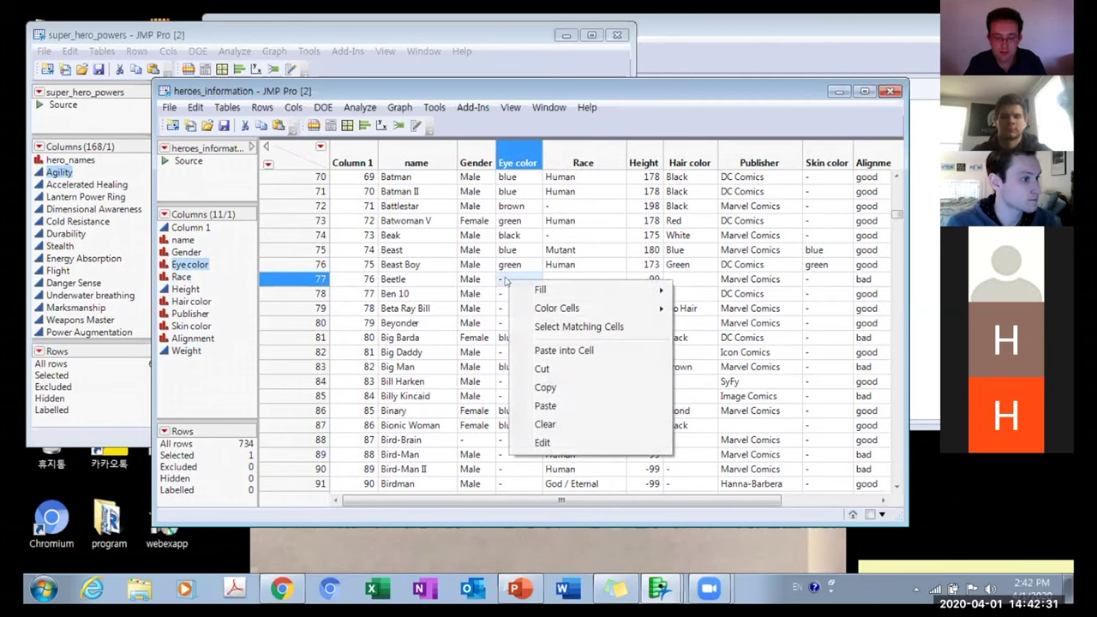
left_click(567, 327)
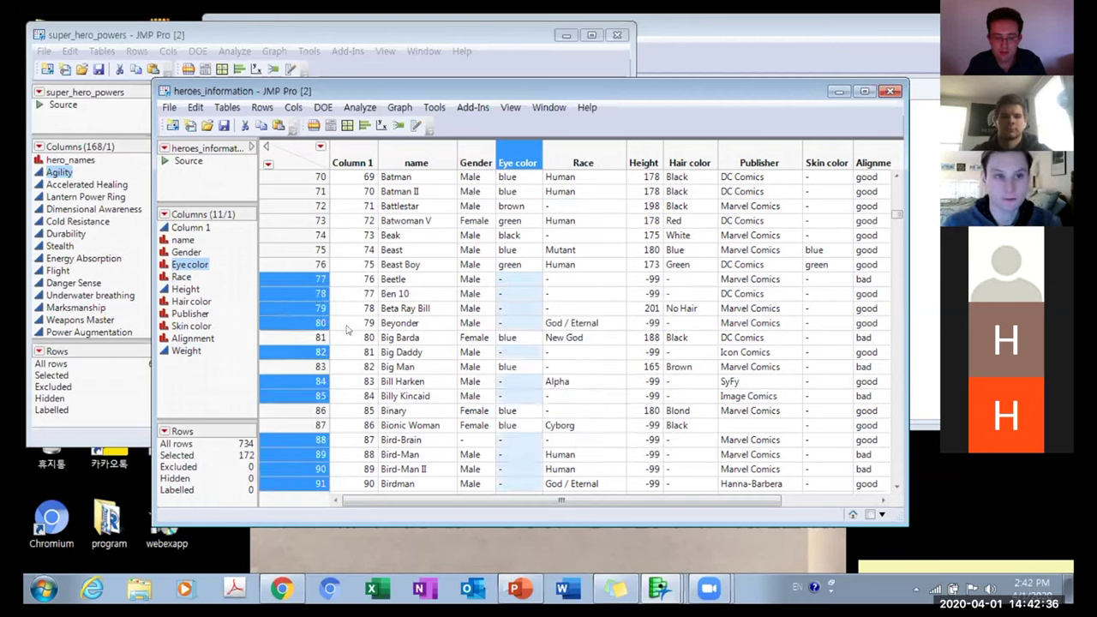
right_click(289, 279)
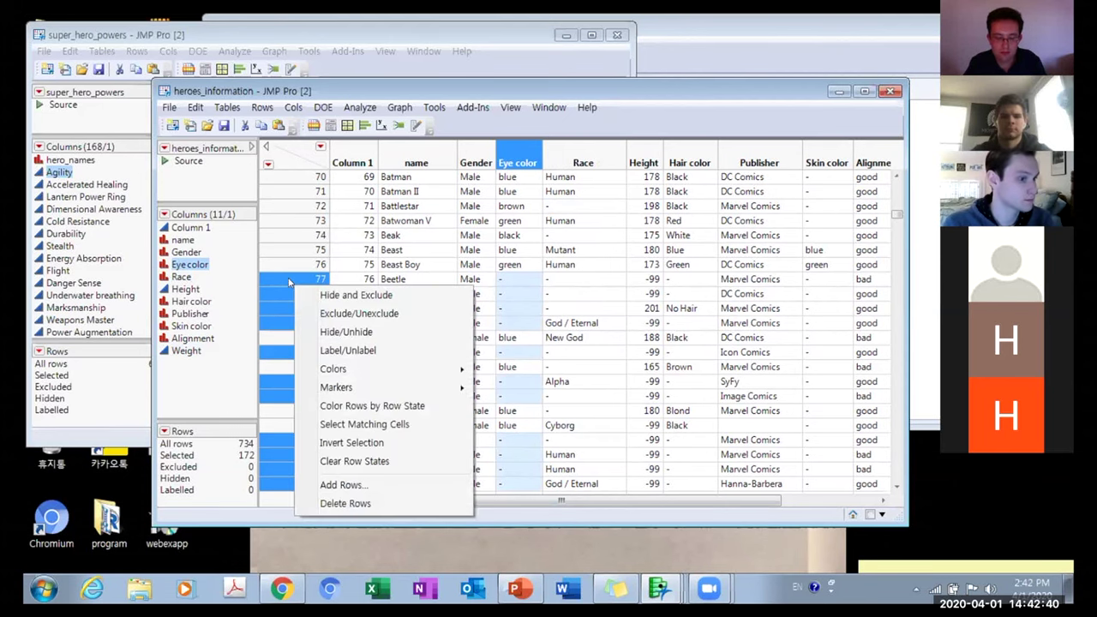
left_click(339, 314)
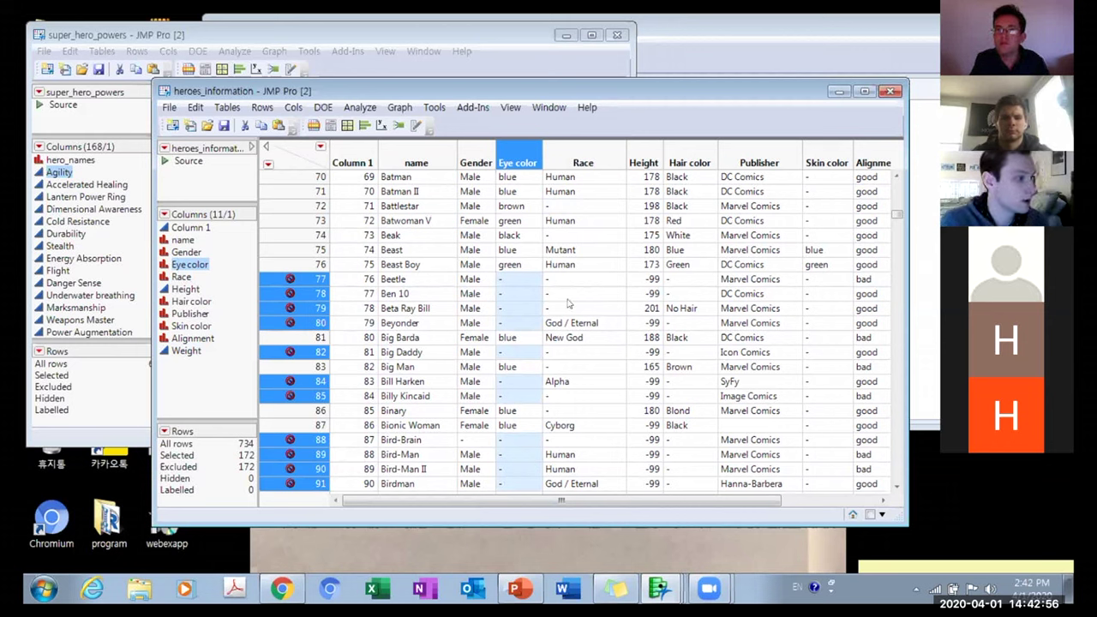
Select every row with a missing '-' Race and exclude them, reaching 369 excluded.
left_click(558, 208)
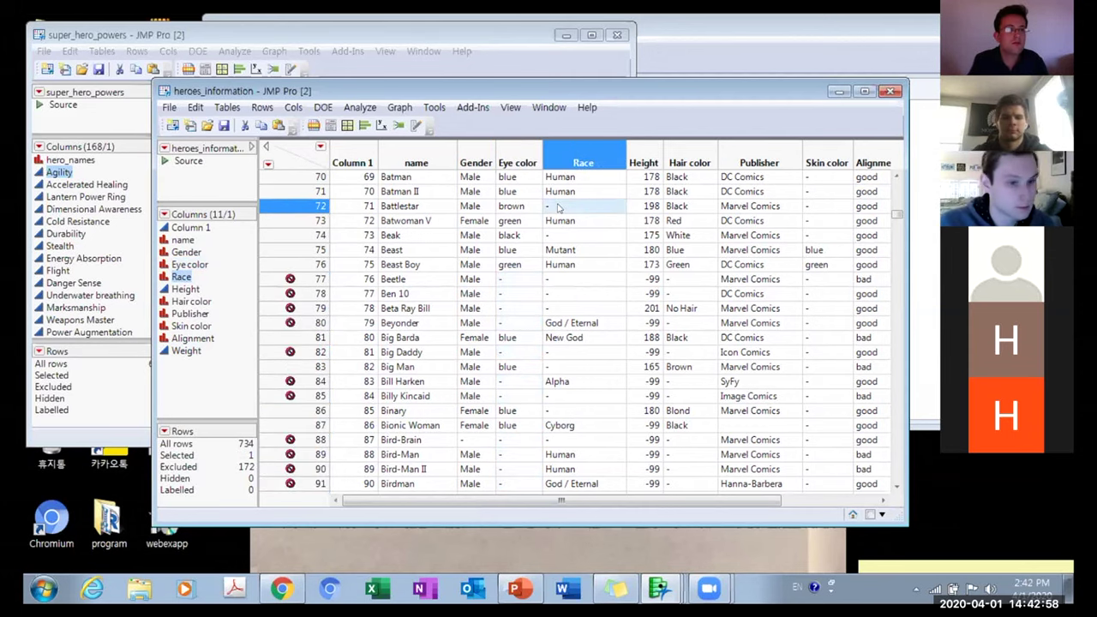
right_click(560, 208)
left_click(606, 255)
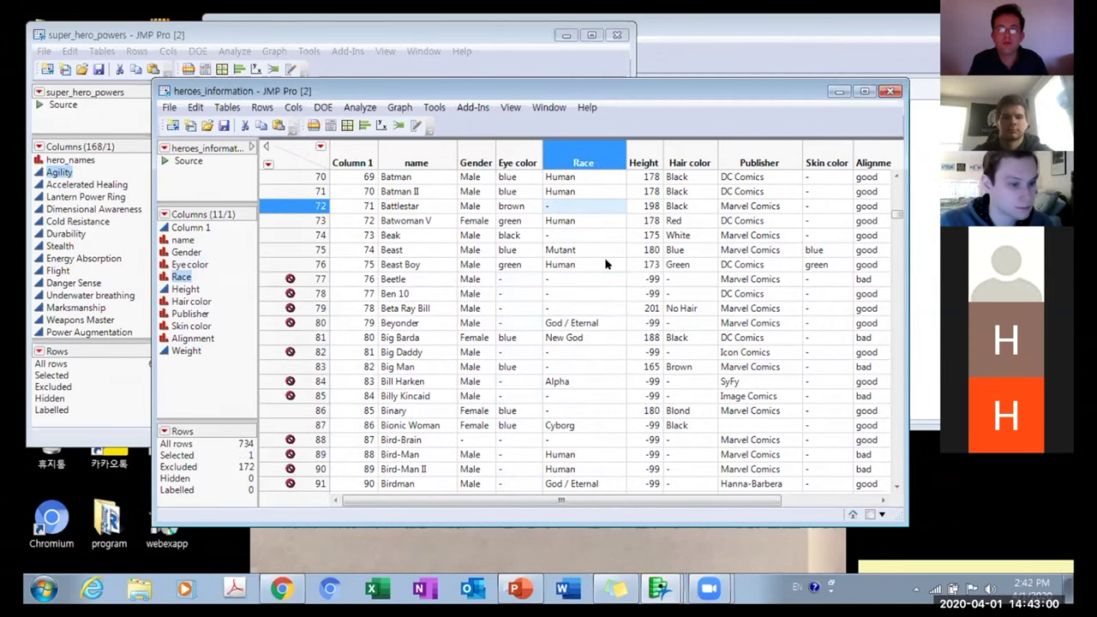
right_click(287, 206)
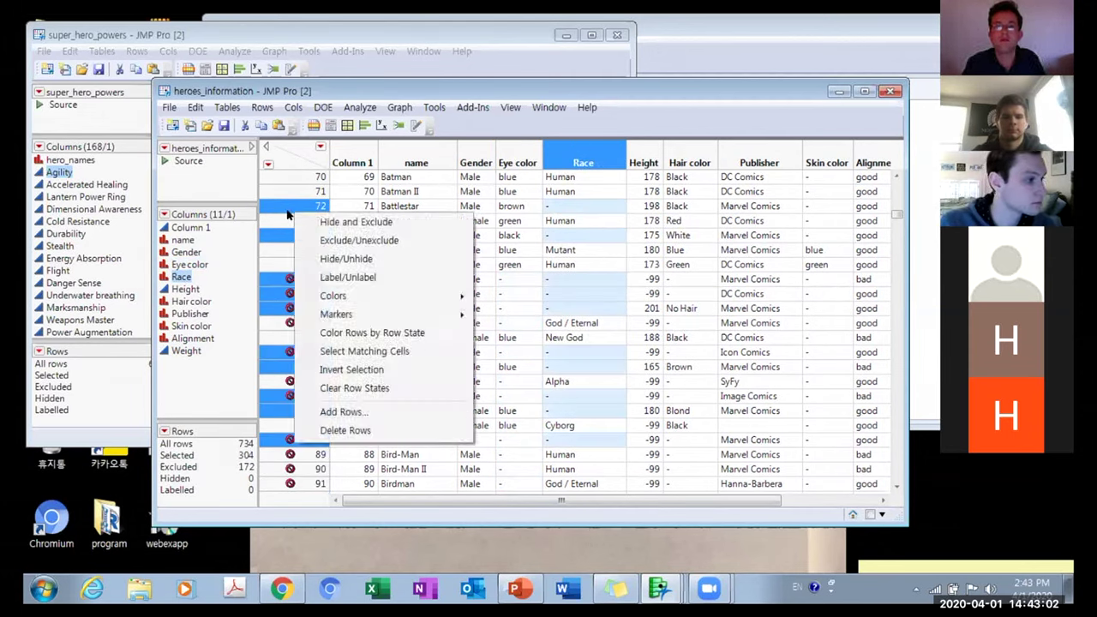
left_click(336, 238)
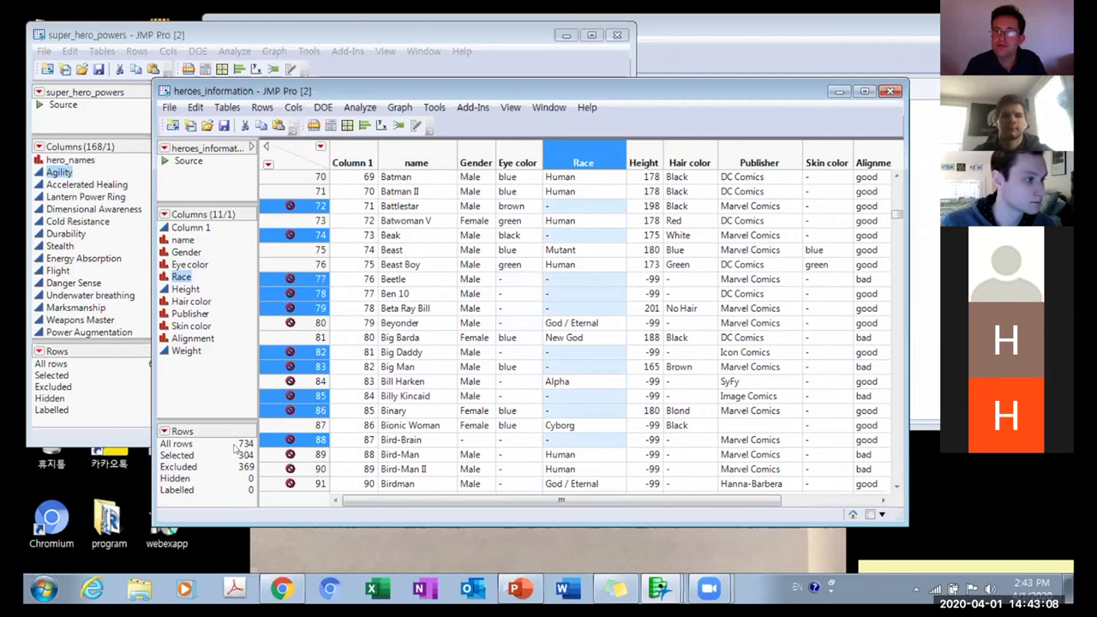
left_click_drag(403, 504, 515, 509)
Exclude all rows with a missing '-' Hair color, bringing excluded rows to 378.
left_click(560, 282)
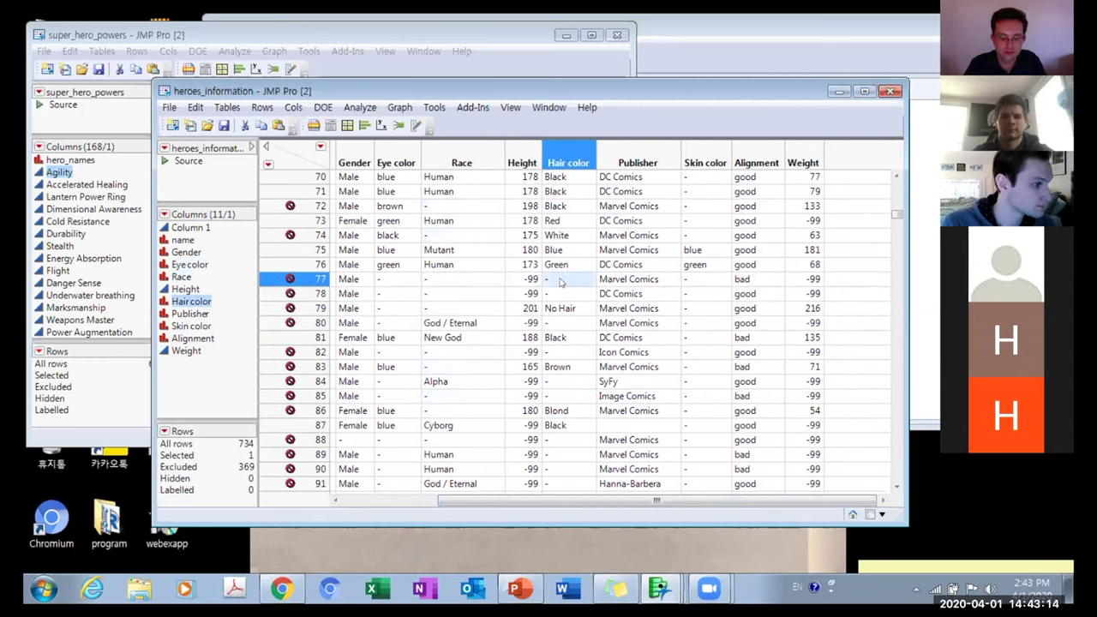
right_click(560, 282)
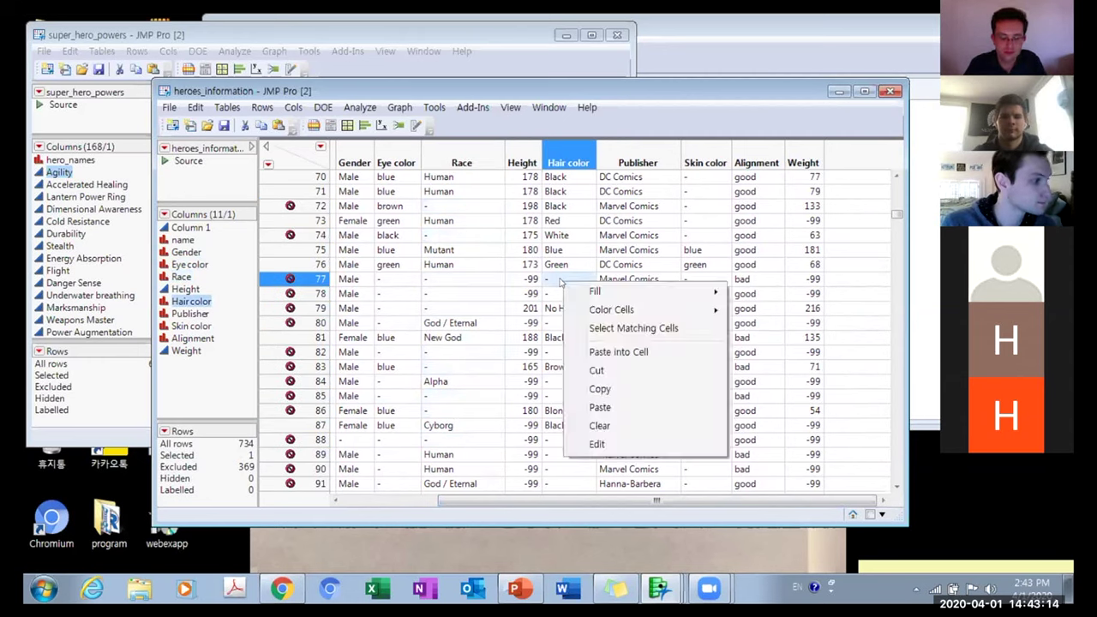
left_click(607, 329)
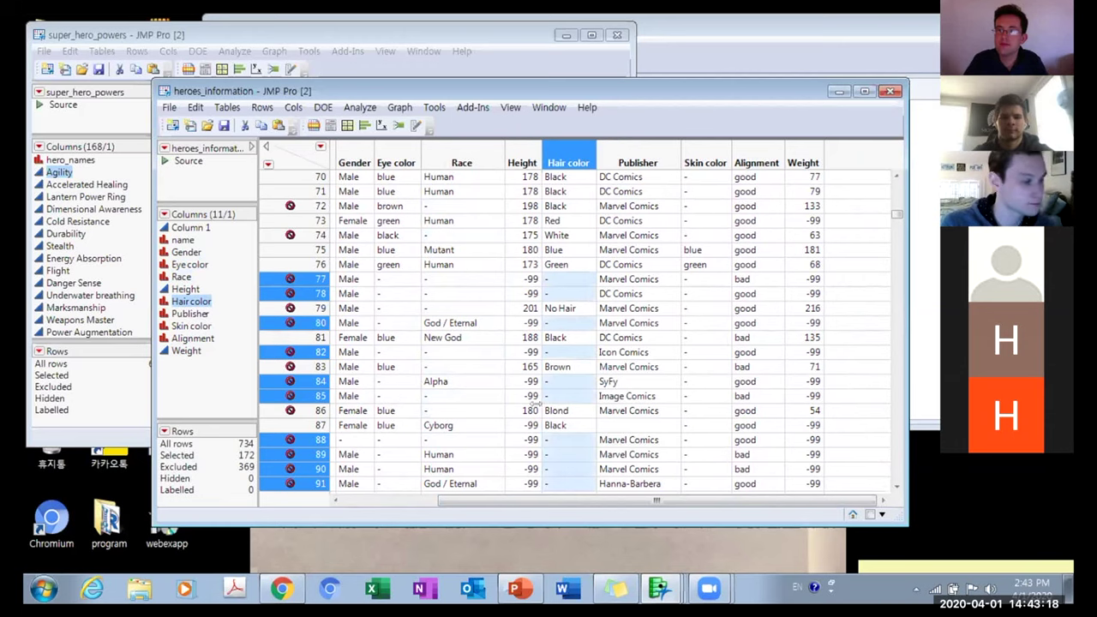
scroll(532, 399, "down", 2)
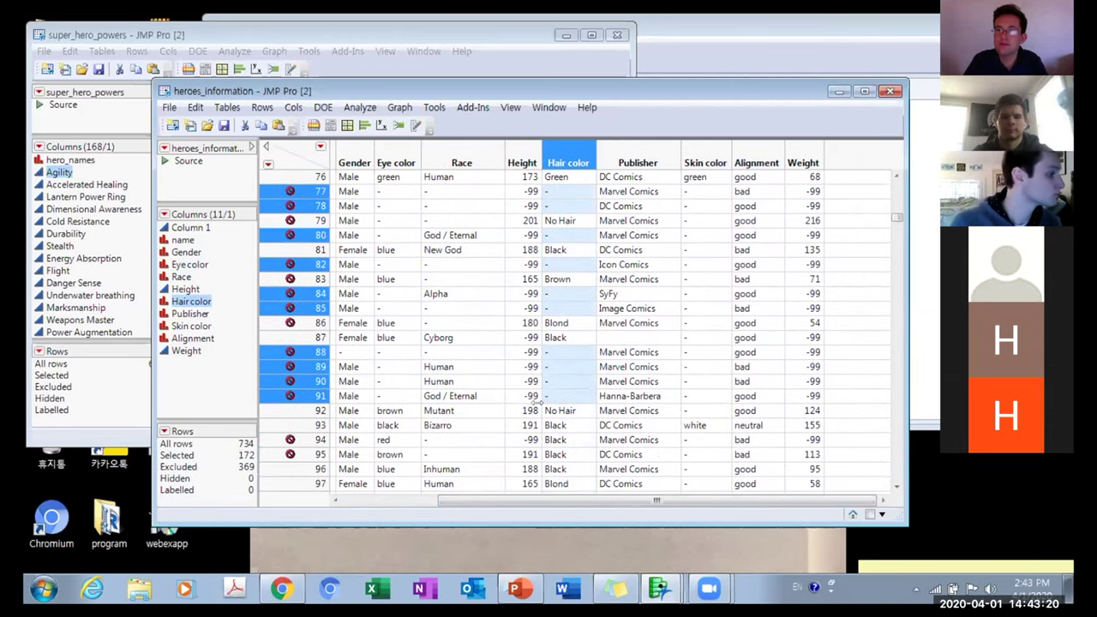
scroll(580, 374, "up", 19)
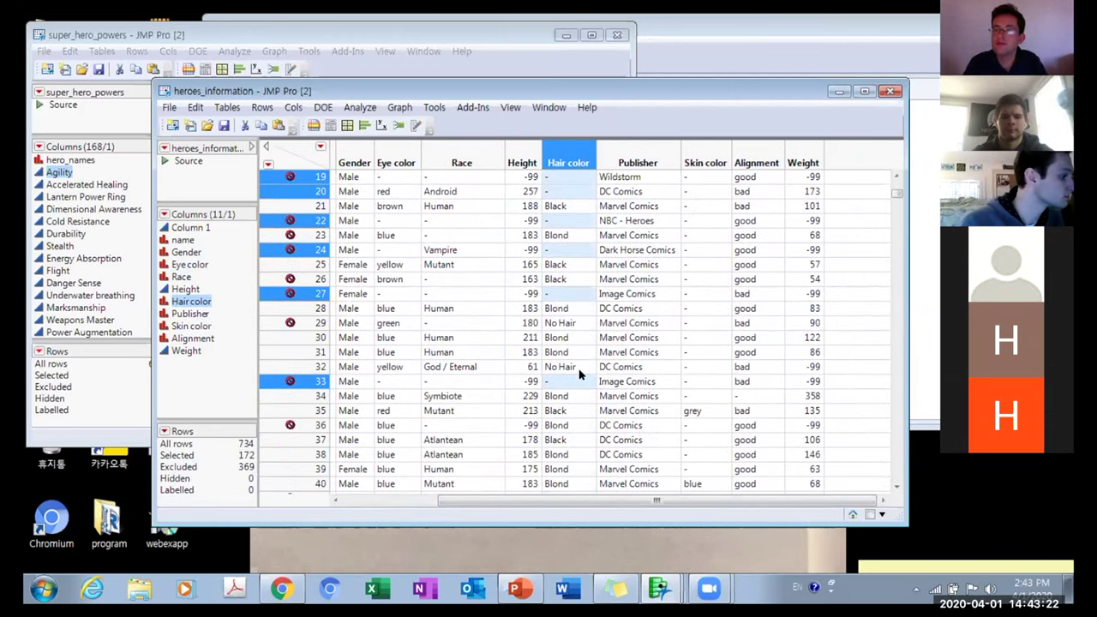
scroll(580, 374, "up", 4)
right_click(300, 366)
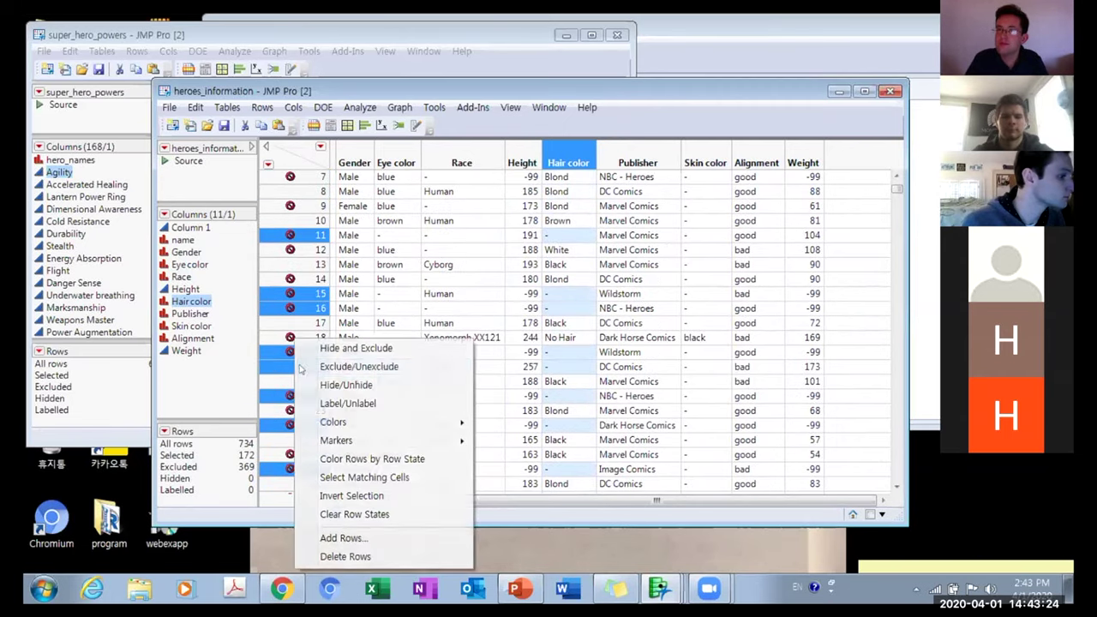
left_click(346, 367)
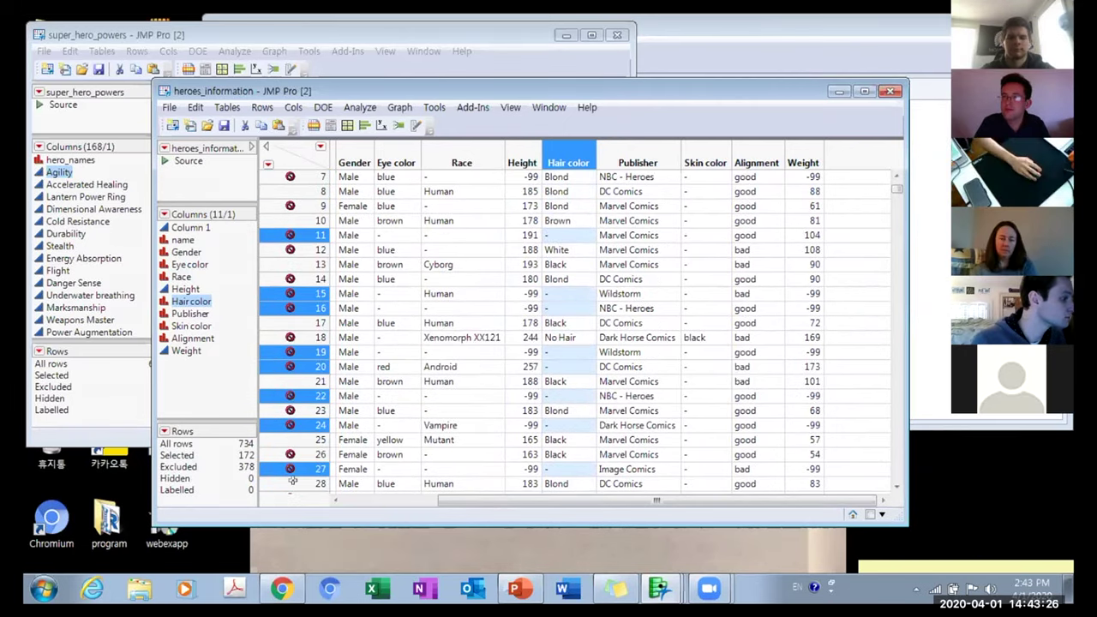
left_click(701, 224)
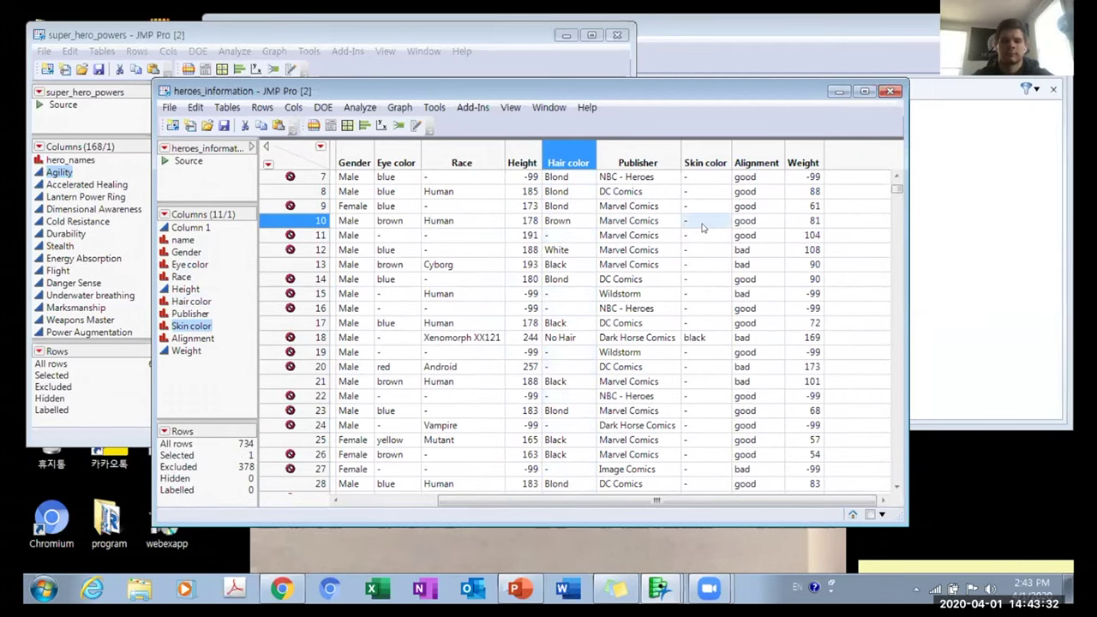
Delete the Skin color column from the Columns panel, leaving 10 columns.
left_click(705, 155)
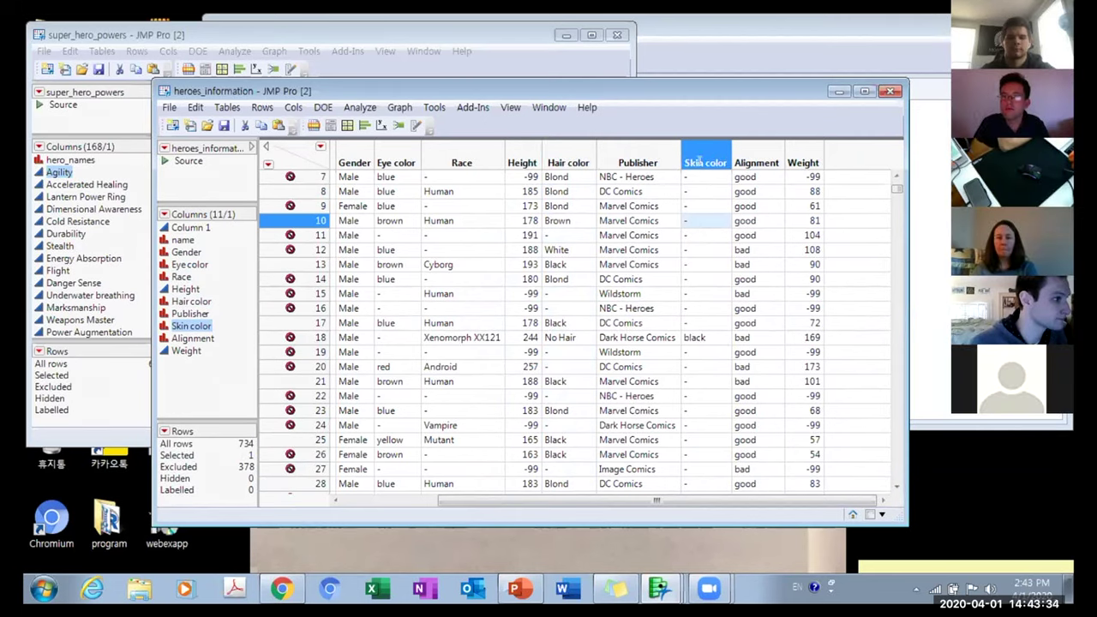
scroll(691, 268, "up", 2)
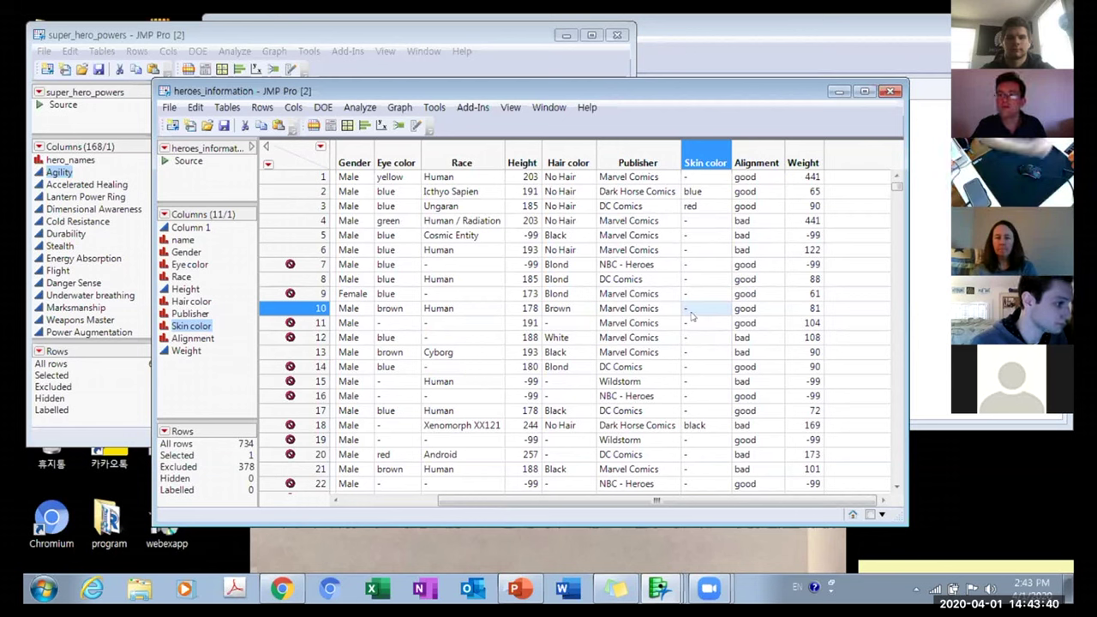
scroll(690, 317, "down", 20)
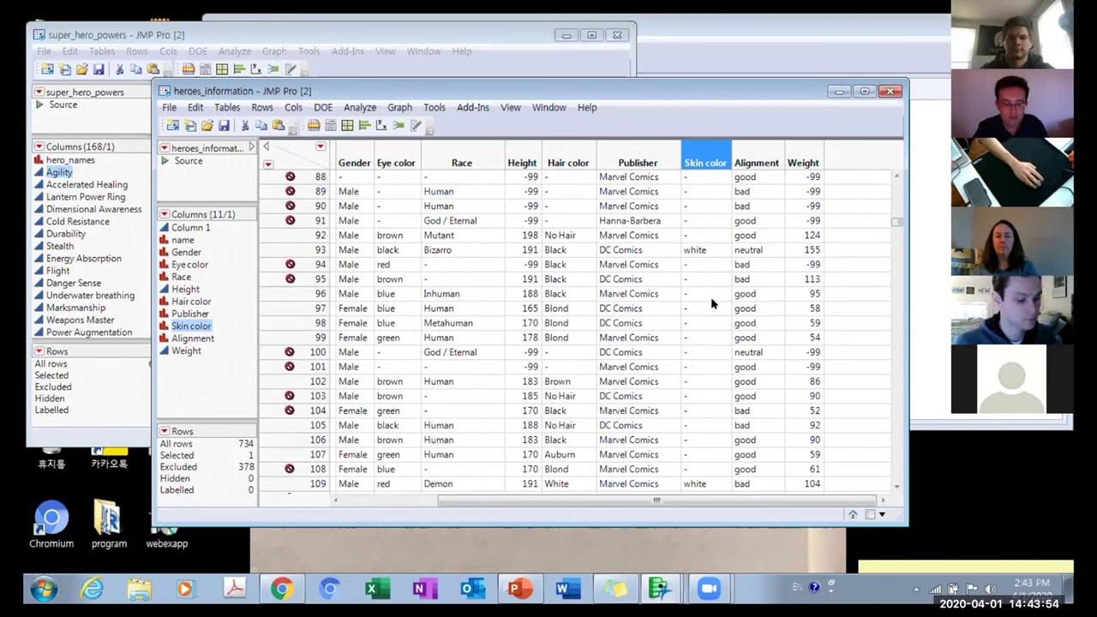
right_click(705, 146)
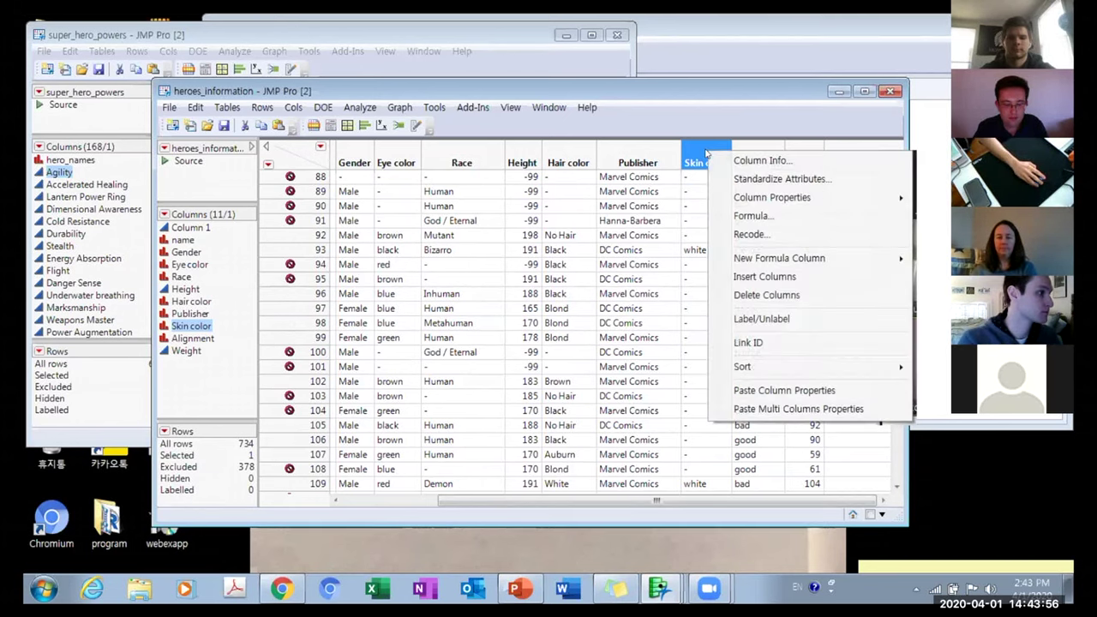
key("Escape")
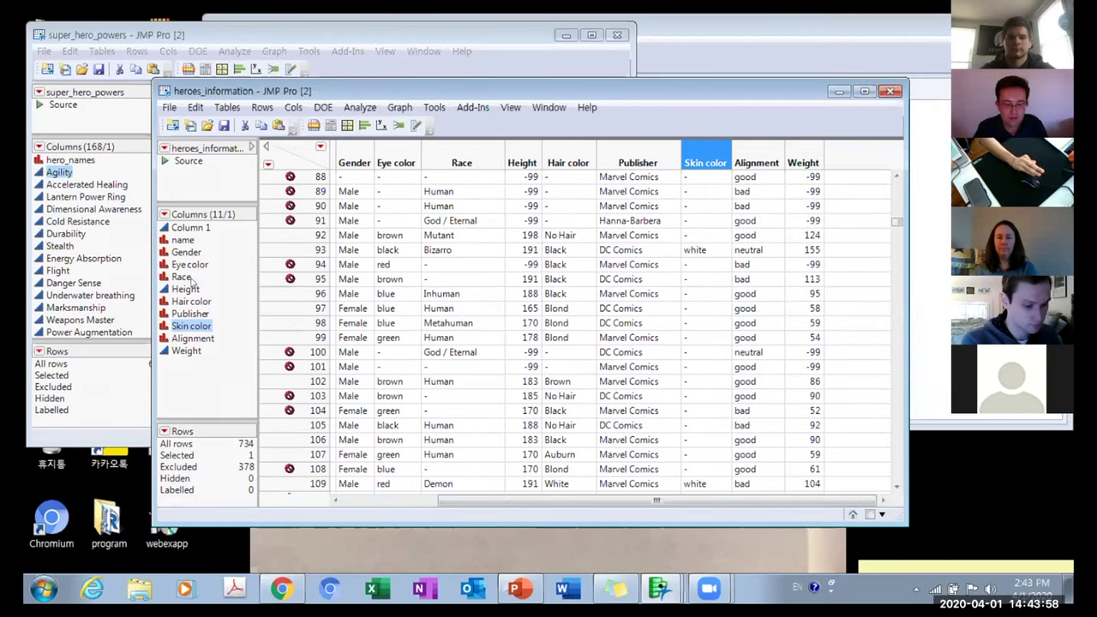
right_click(191, 328)
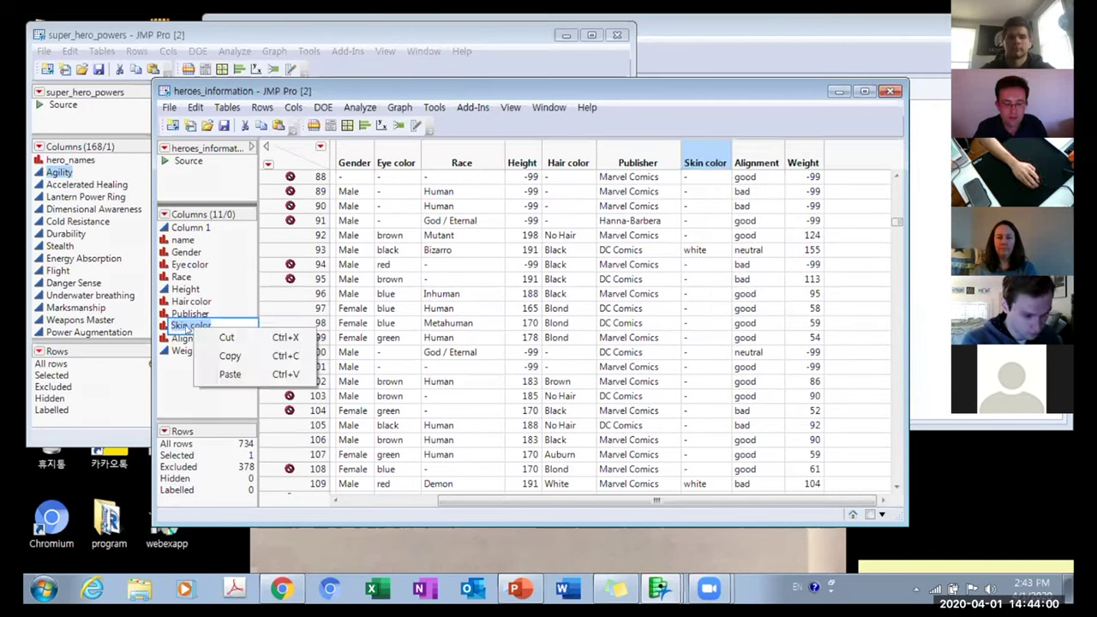
left_click(165, 326)
key("Escape")
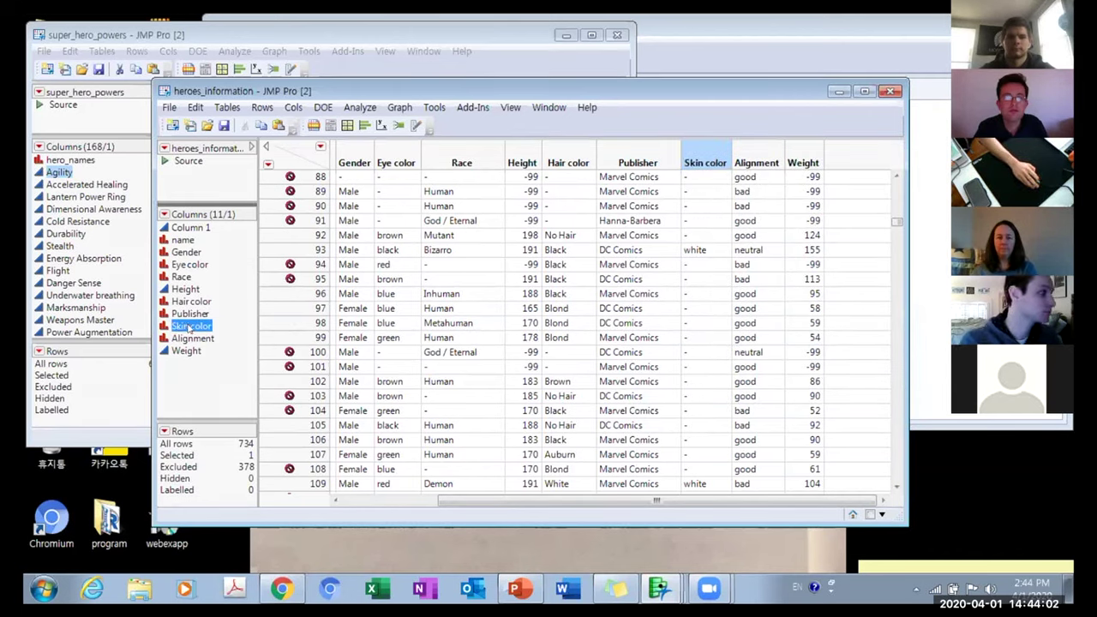
right_click(190, 329)
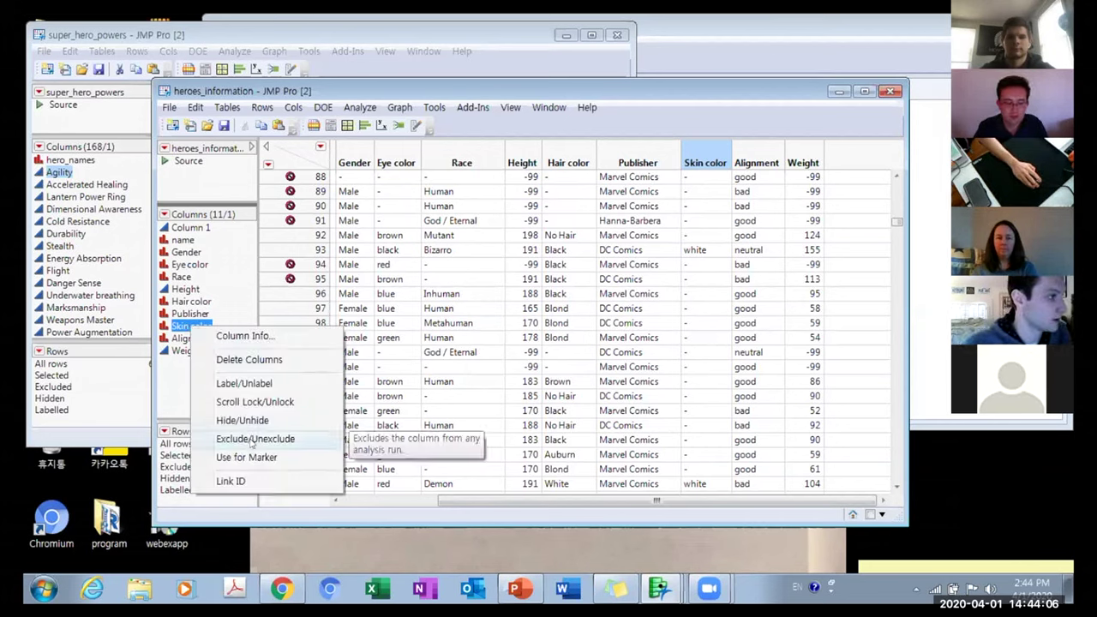
left_click(241, 361)
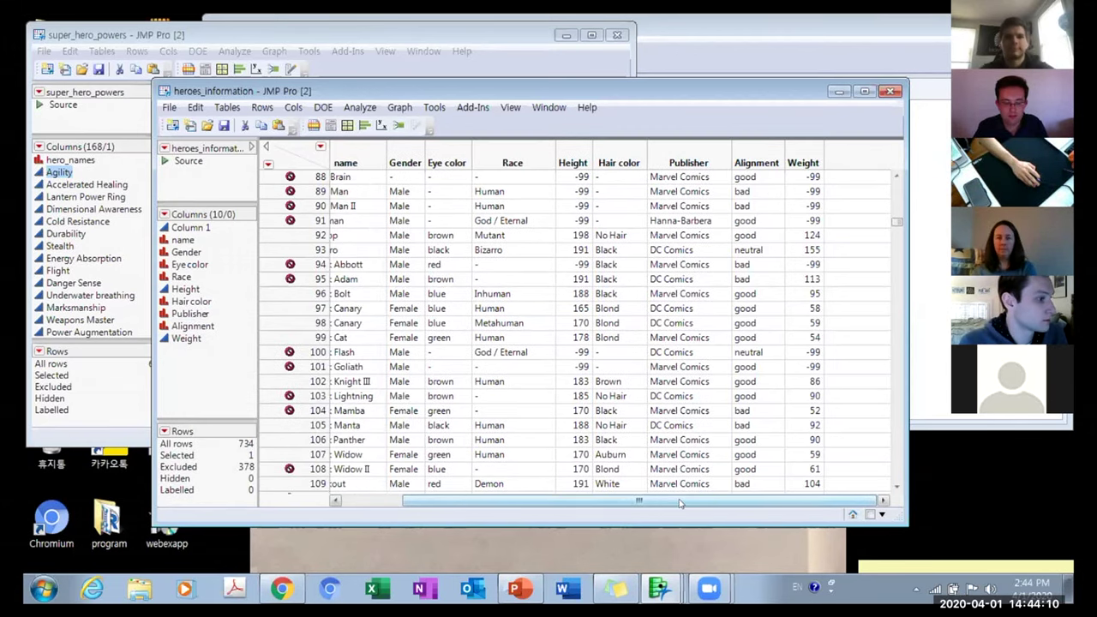
Scroll through the heroes_information table and bring up the Cols menu.
left_click_drag(720, 501, 659, 502)
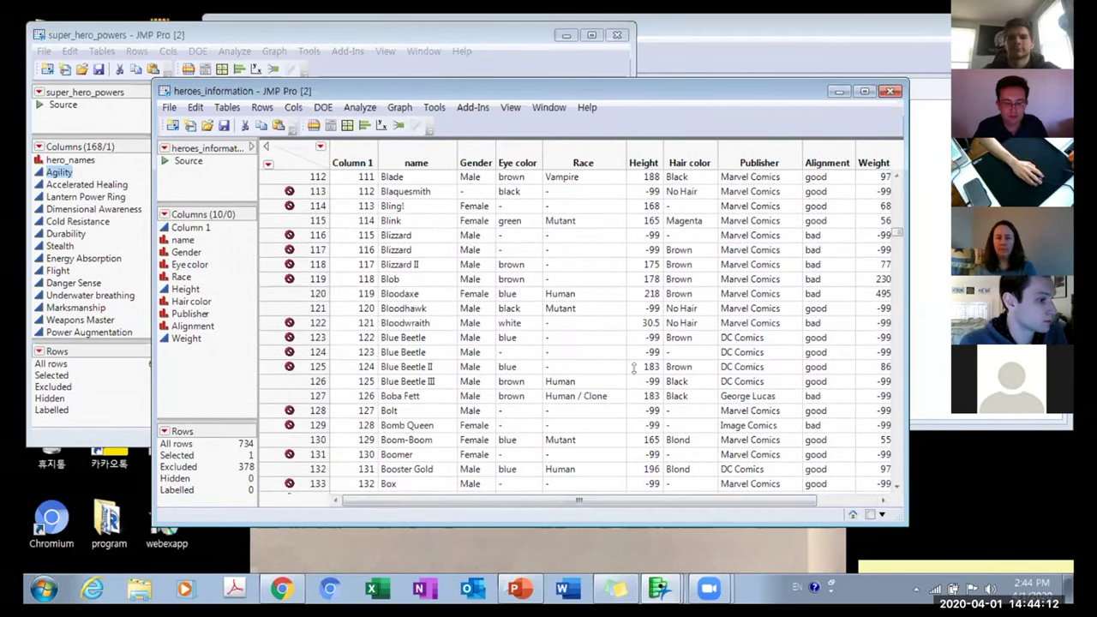
scroll(634, 367, "down", 20)
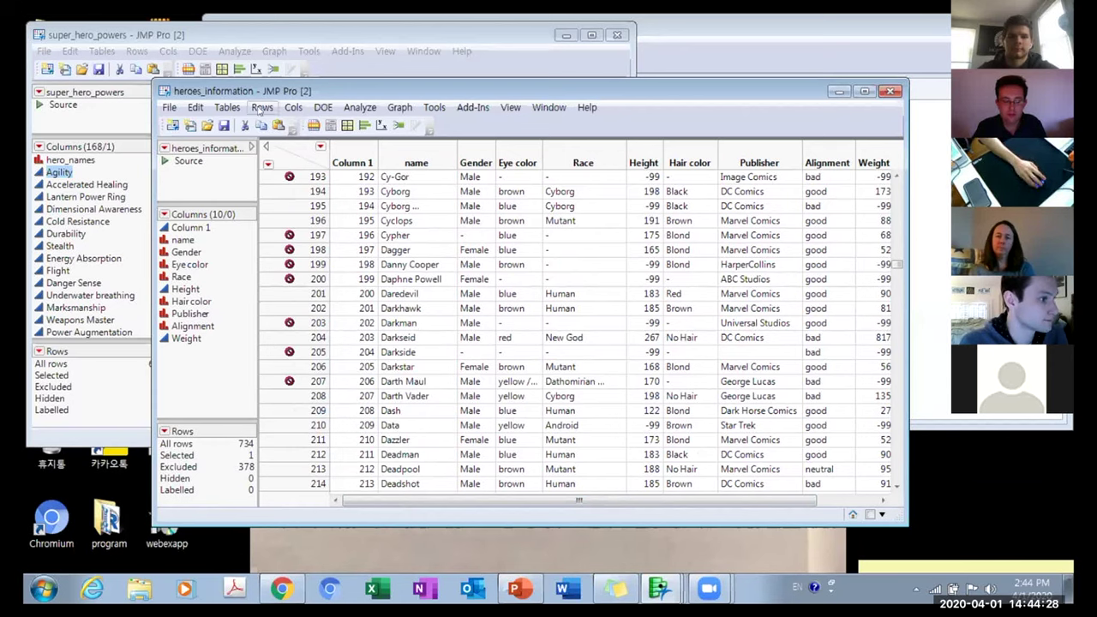
left_click(293, 108)
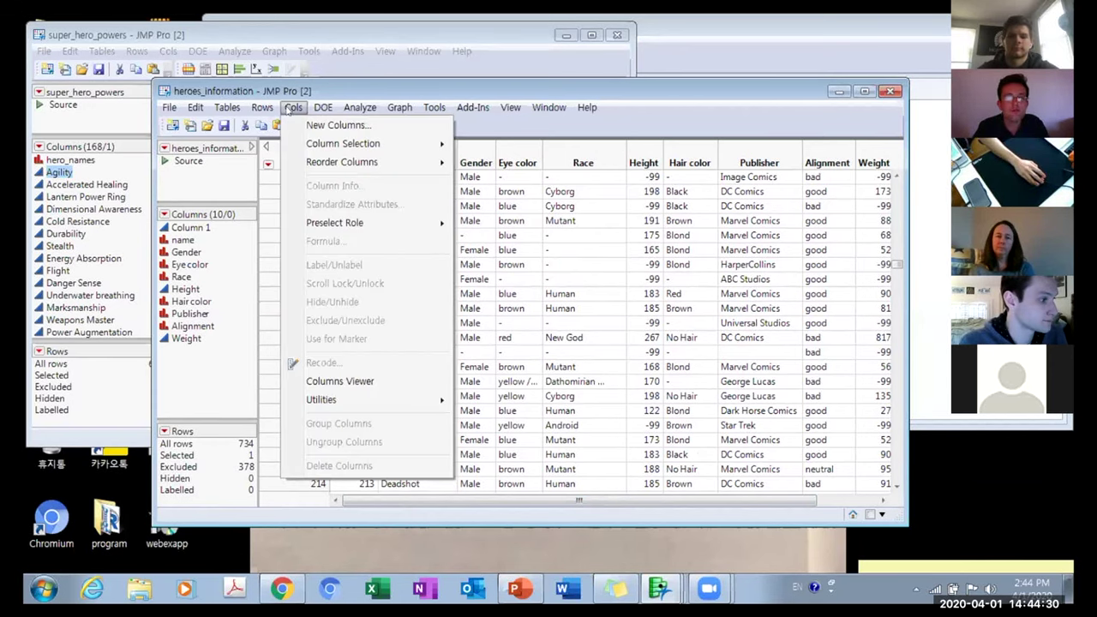
Show Columns Viewer summary statistics for the columns Gender through Weight.
left_click(343, 380)
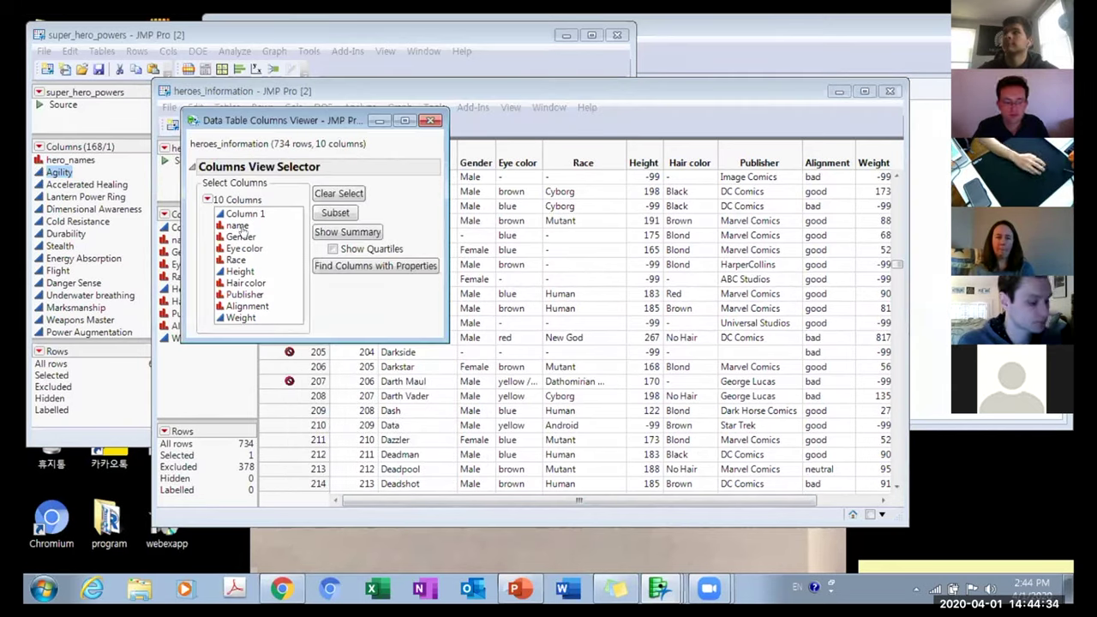
left_click(241, 237)
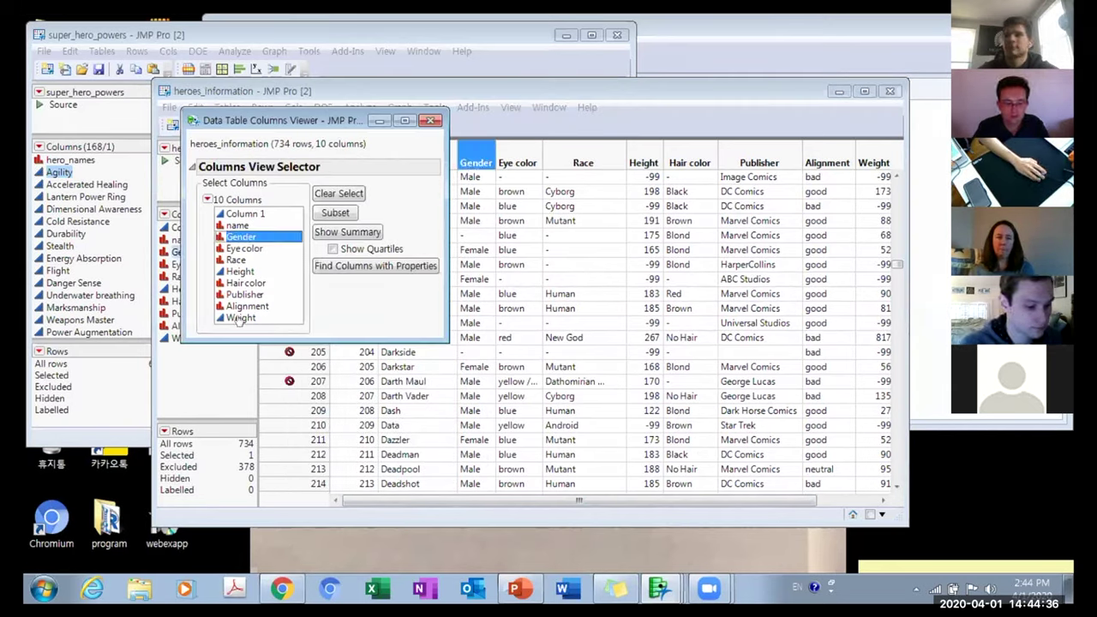
left_click(231, 317, "shift")
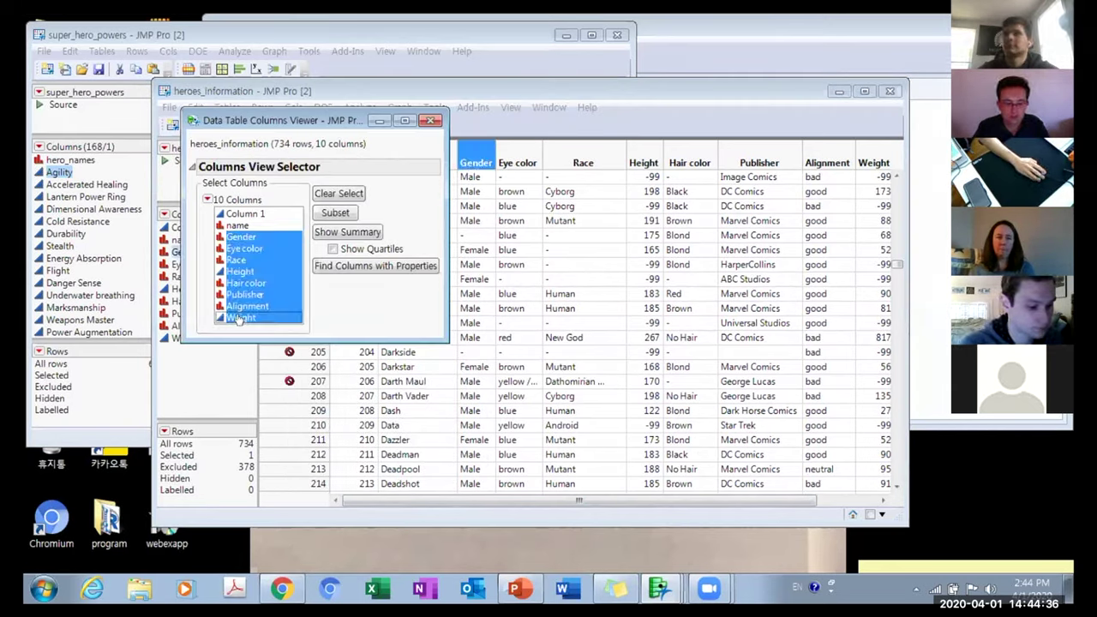
left_click(341, 232)
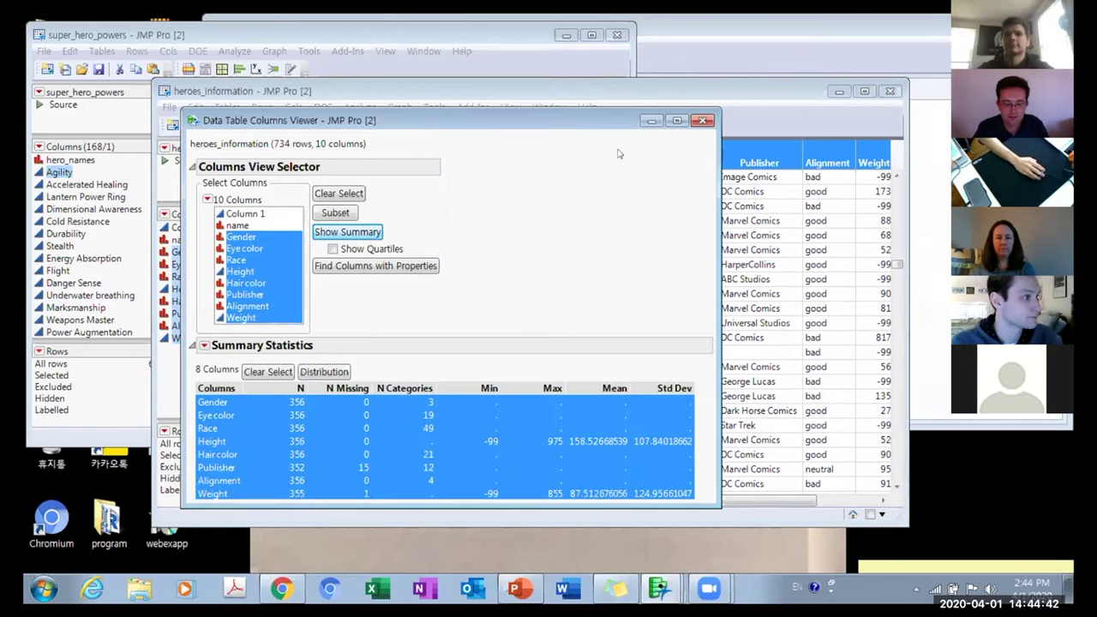
Move the column summary window aside and close it.
left_click_drag(608, 120, 615, 110)
left_click_drag(653, 71, 653, 71)
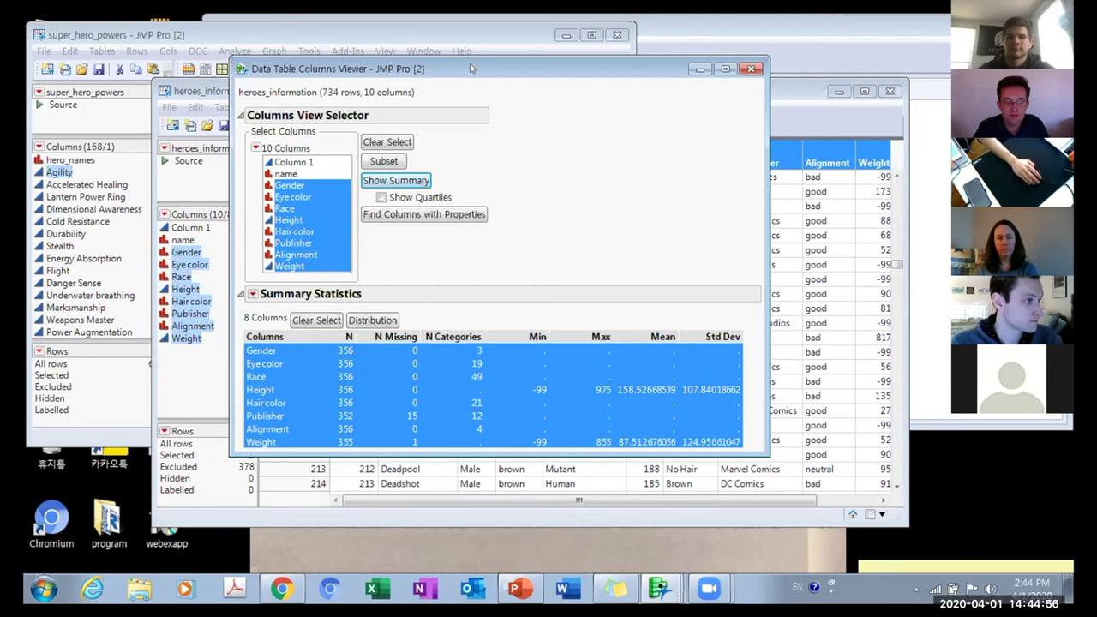
left_click_drag(469, 64, 633, 64)
left_click(913, 69)
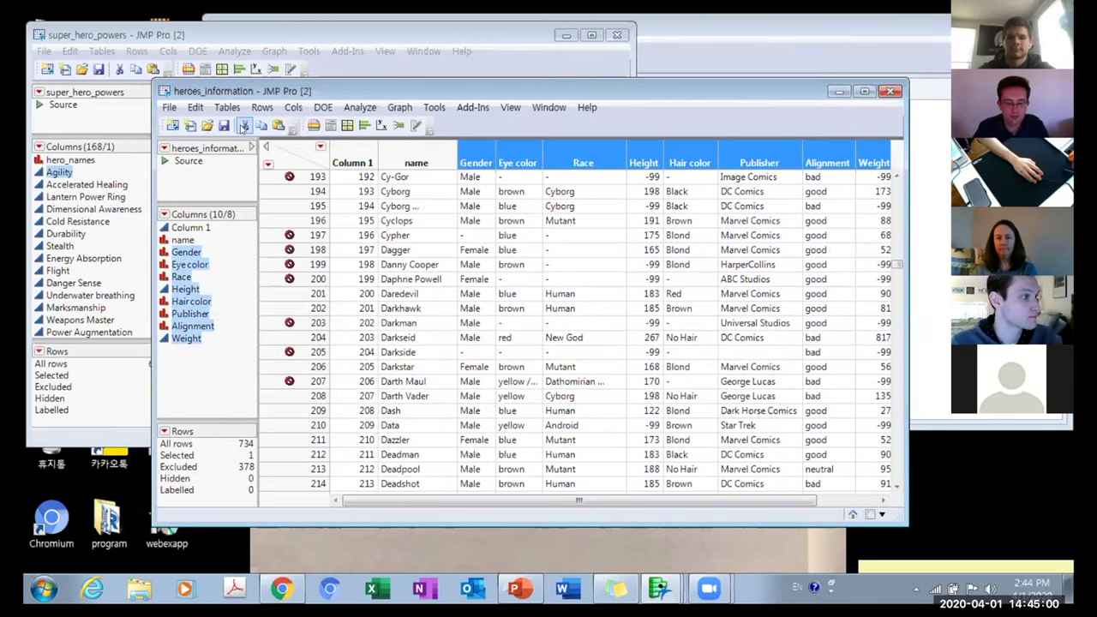
Run Tables > Missing Data Pattern on Publisher and Weight, showing 719 complete rows.
left_click(226, 108)
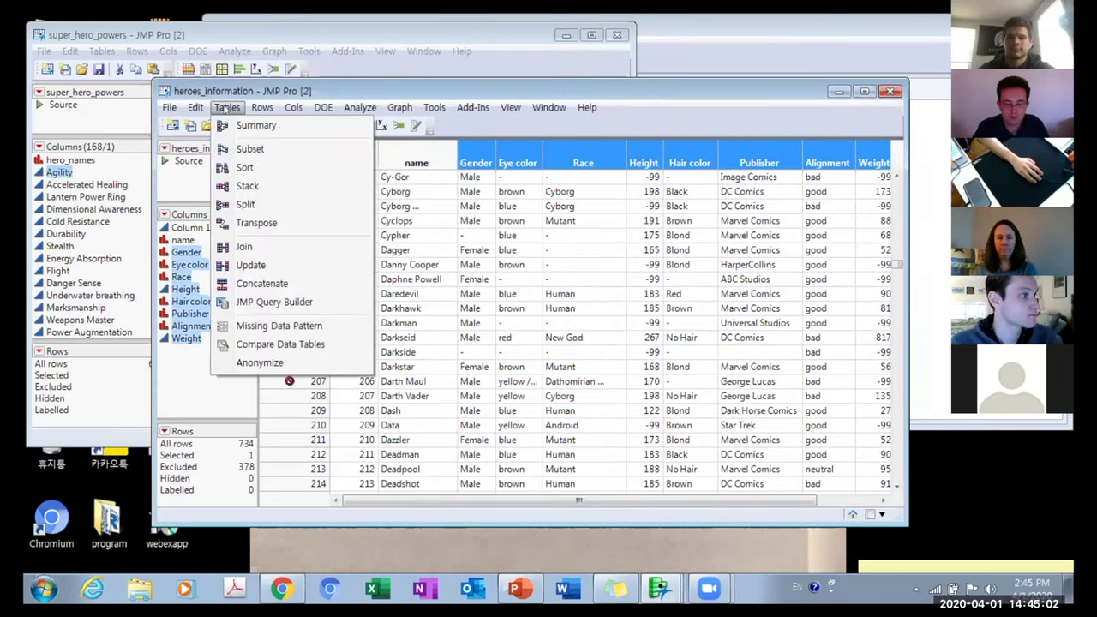
left_click(267, 320)
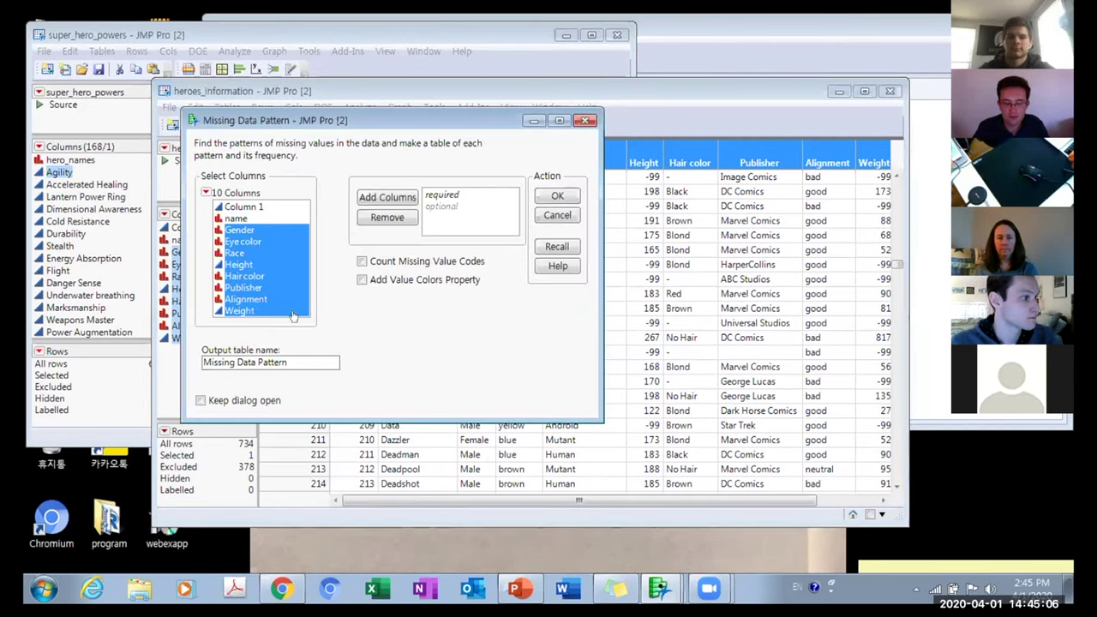
left_click(248, 290)
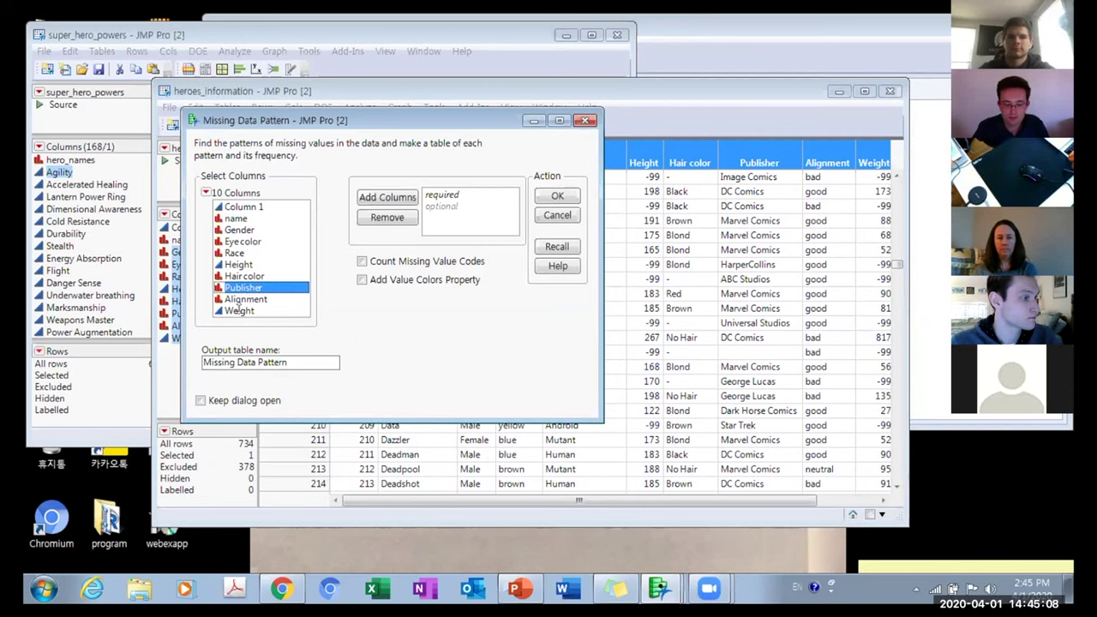
left_click(240, 312, "shift")
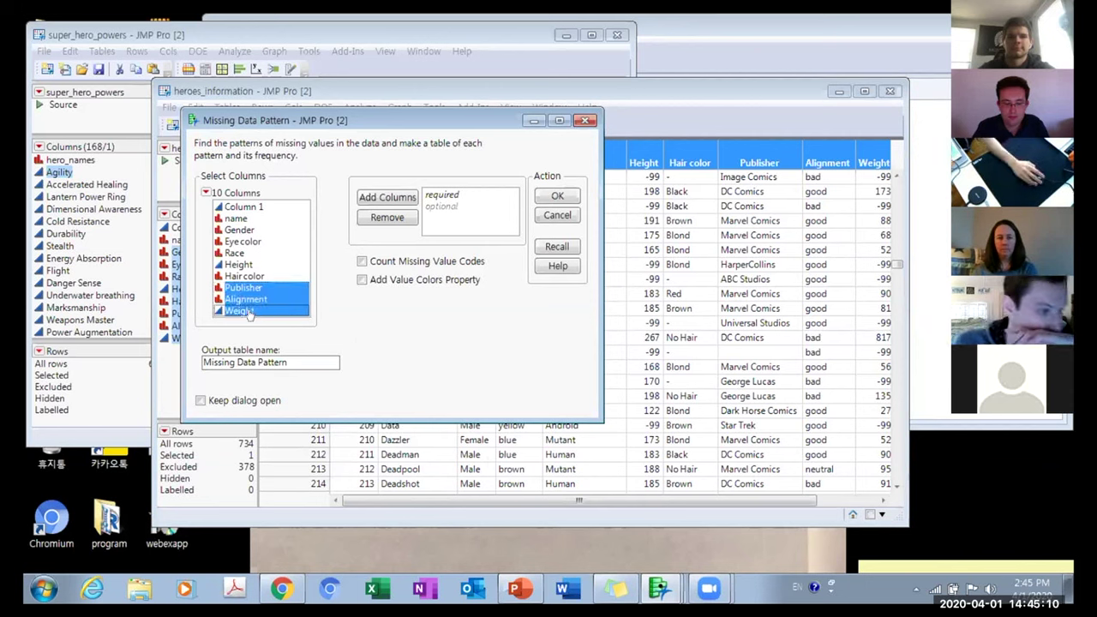
key("shift+Up")
key("shift+Up")
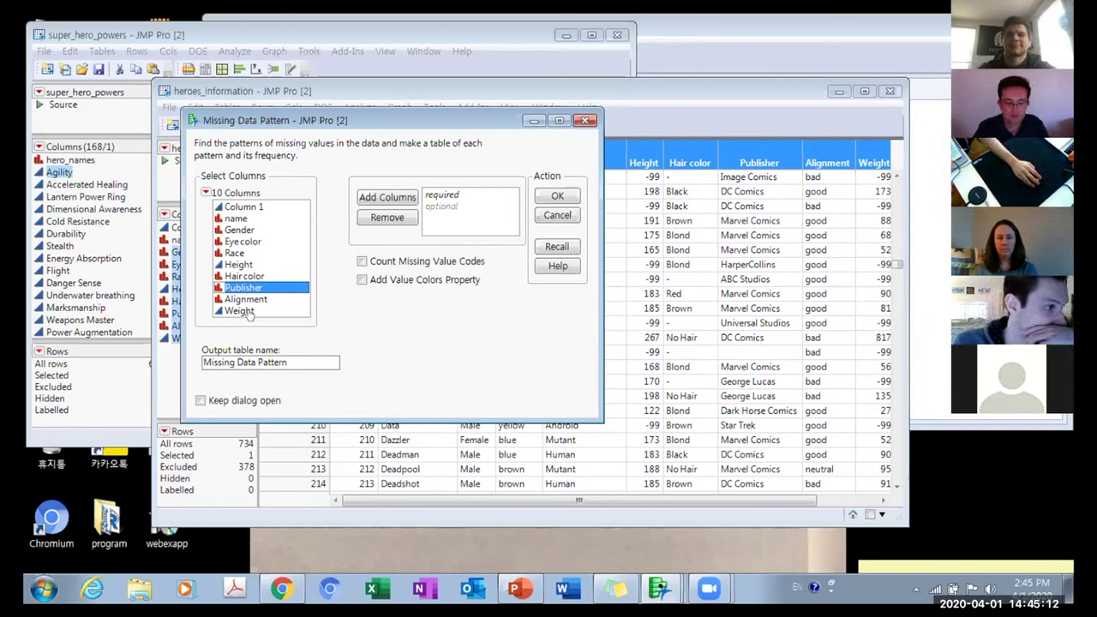
left_click(240, 311, "ctrl")
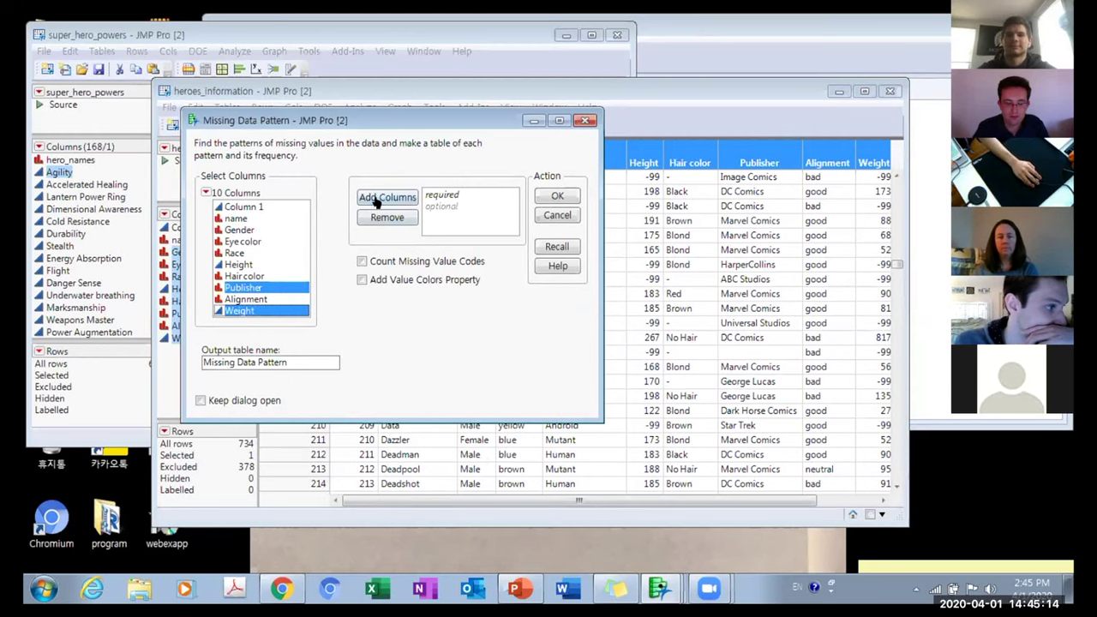
left_click(381, 197)
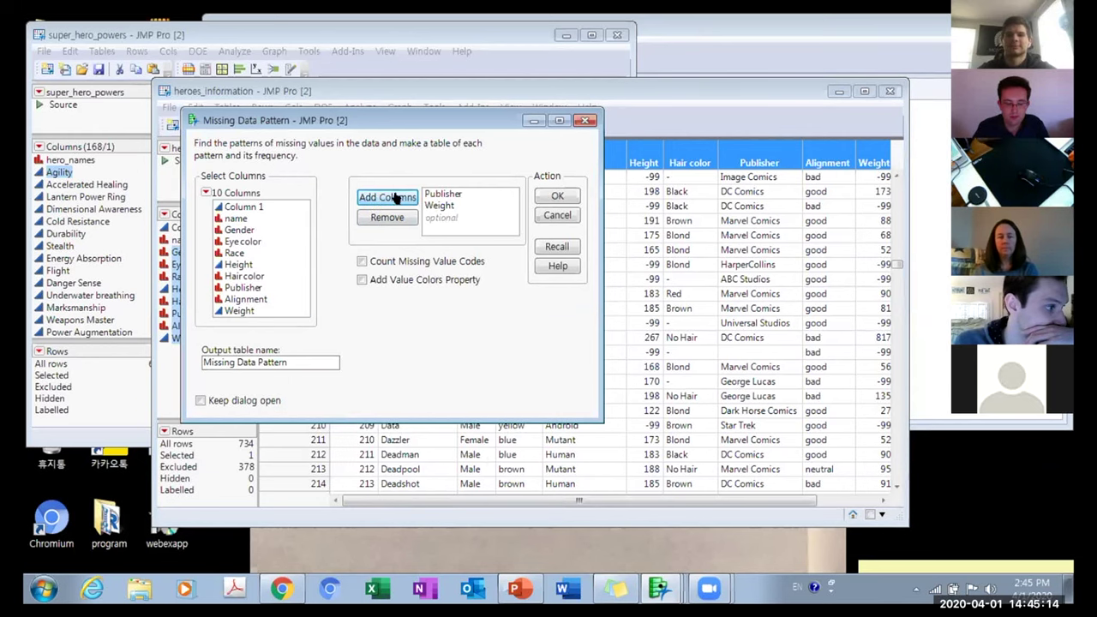
left_click(557, 196)
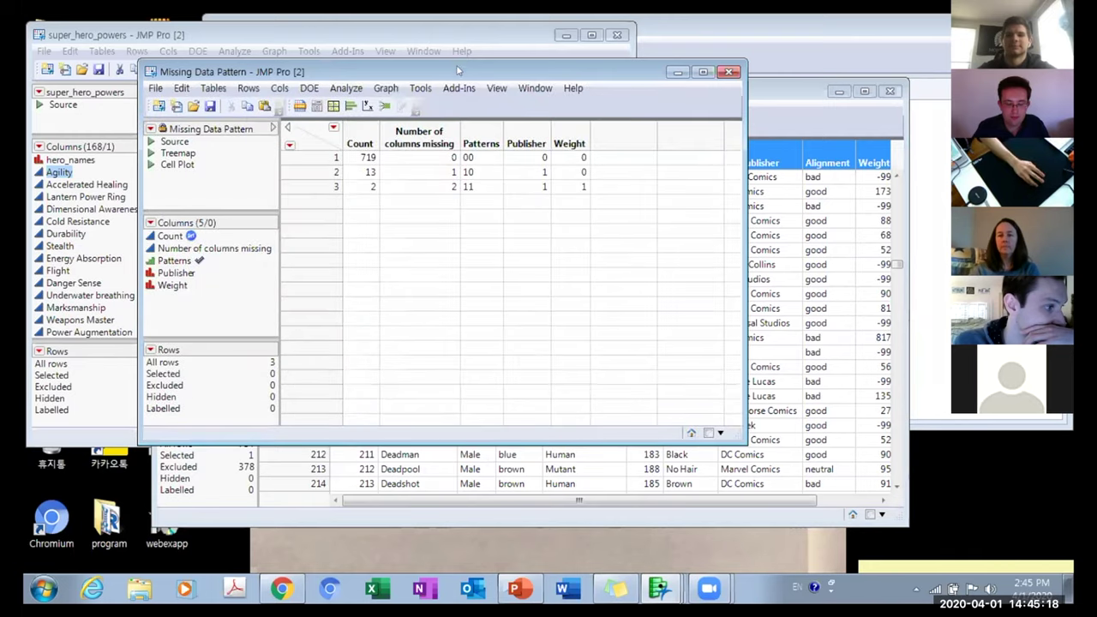
Exclude the heroes matching the Publisher-missing and both-missing patterns, then close the pattern table unsaved.
left_click(433, 217)
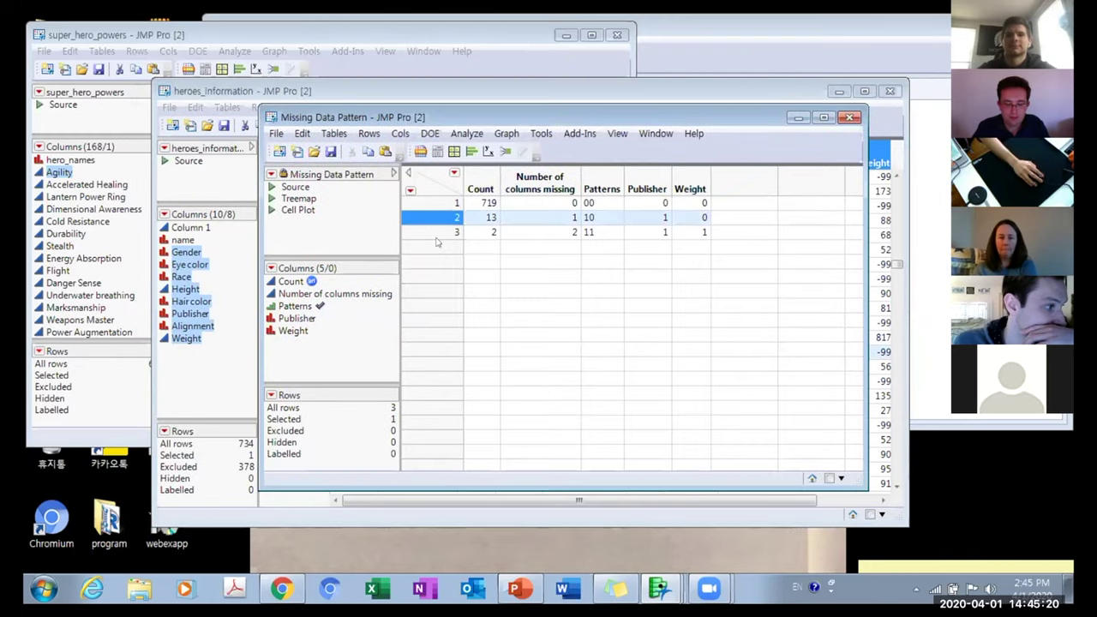
left_click(439, 231, "shift")
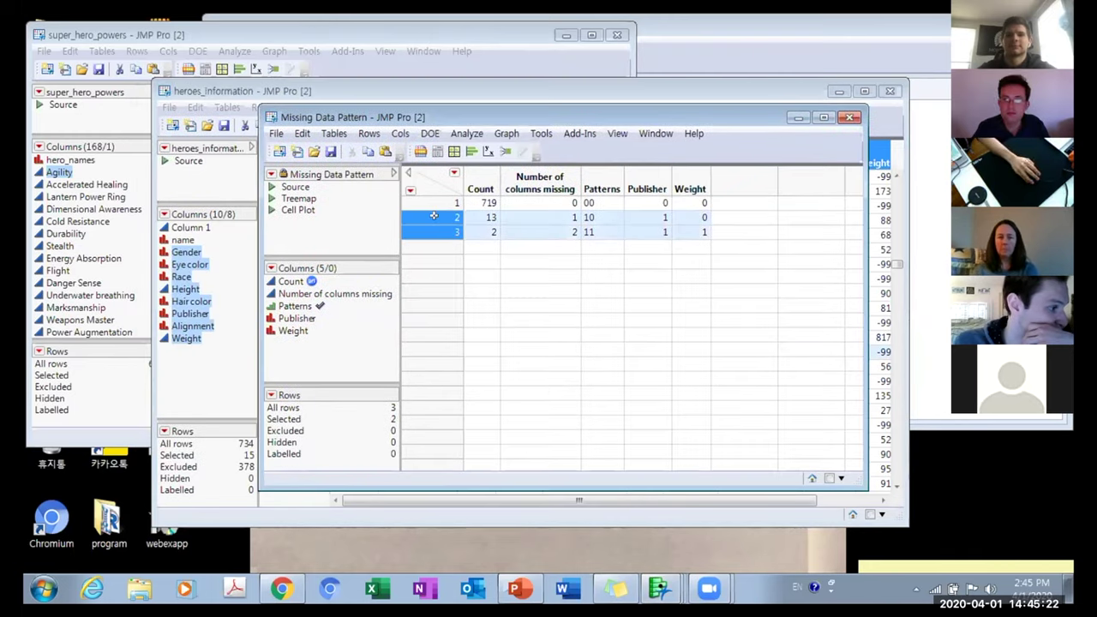
right_click(433, 221)
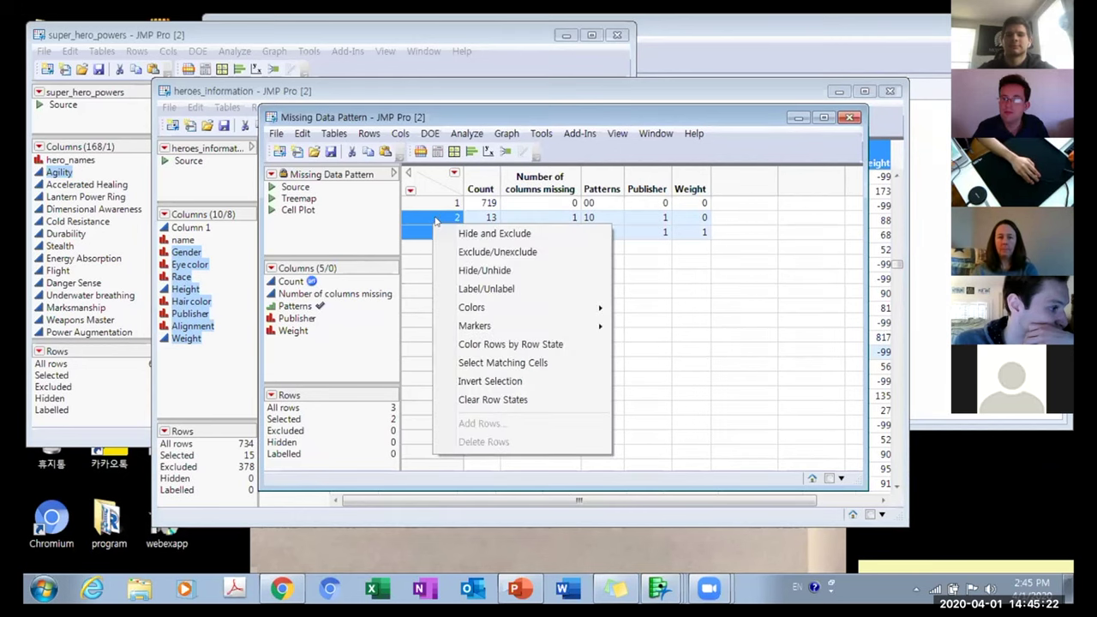
left_click(471, 253)
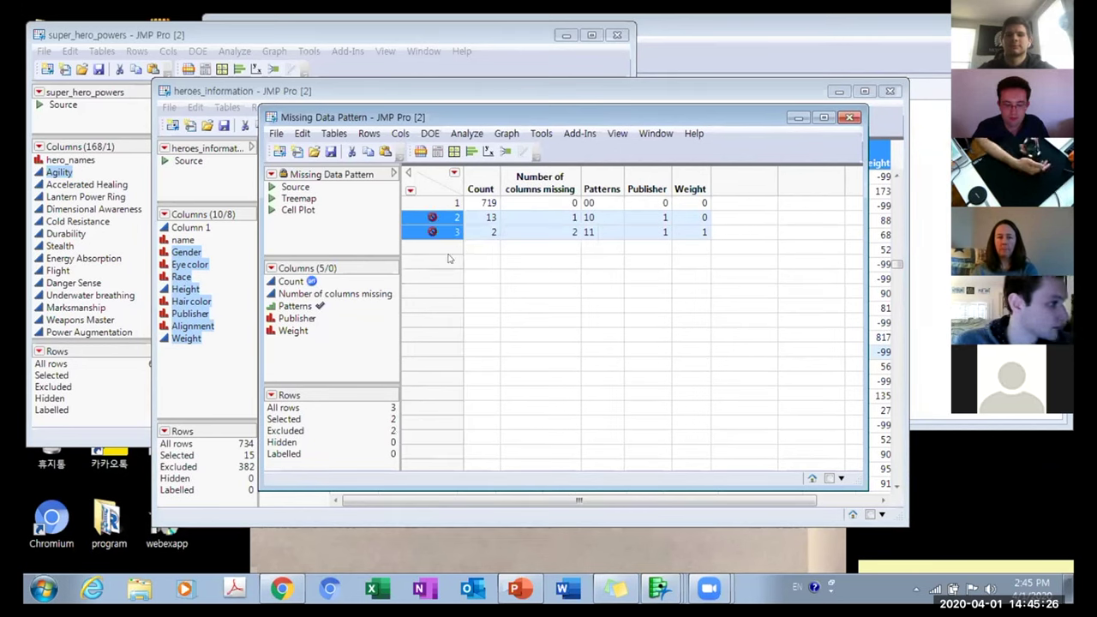
left_click(849, 116)
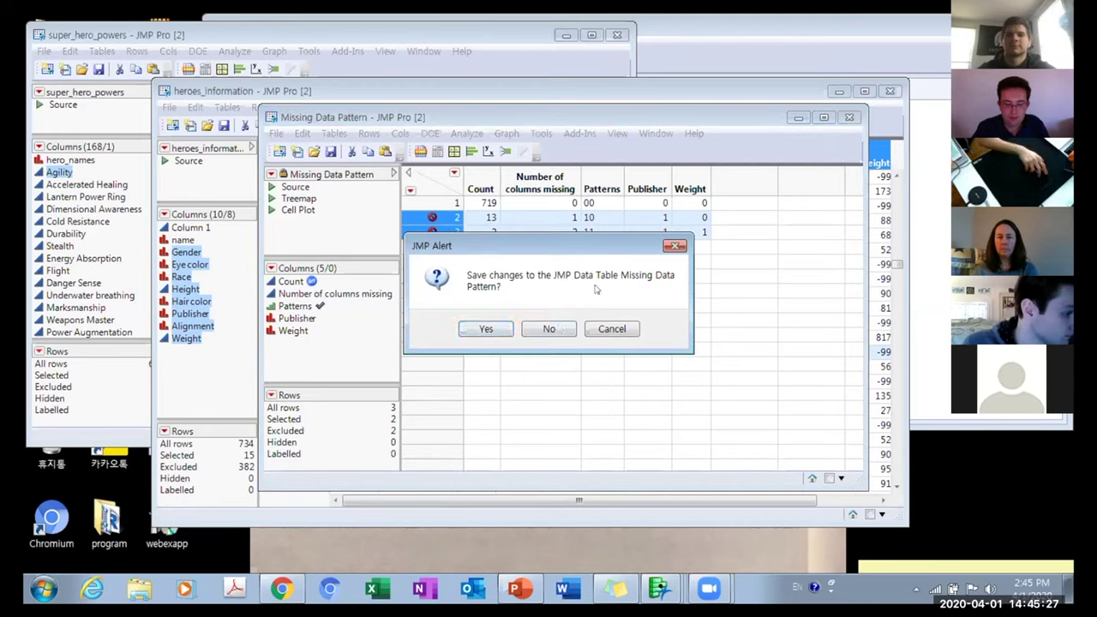
left_click(551, 330)
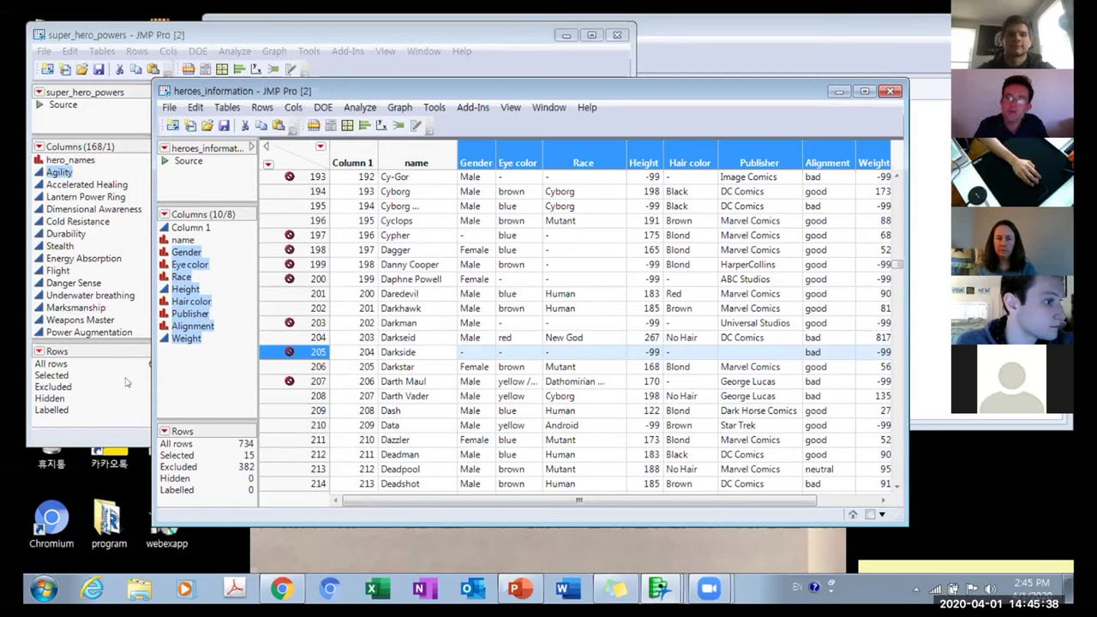
Move the Height column beside Weight in the Columns list.
left_click(191, 400)
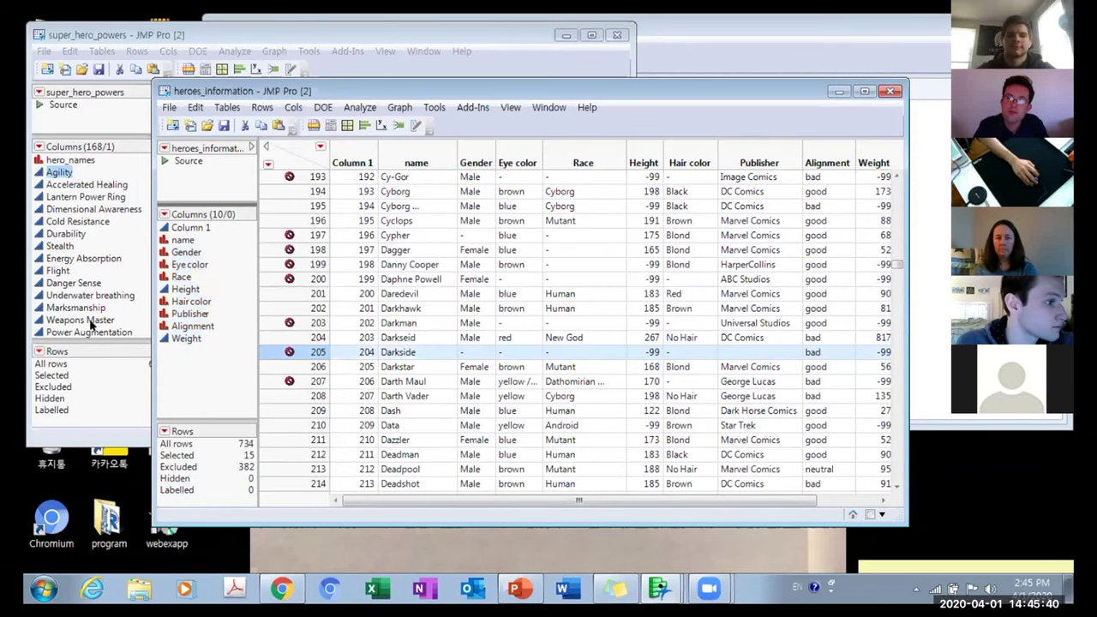
left_click(179, 290)
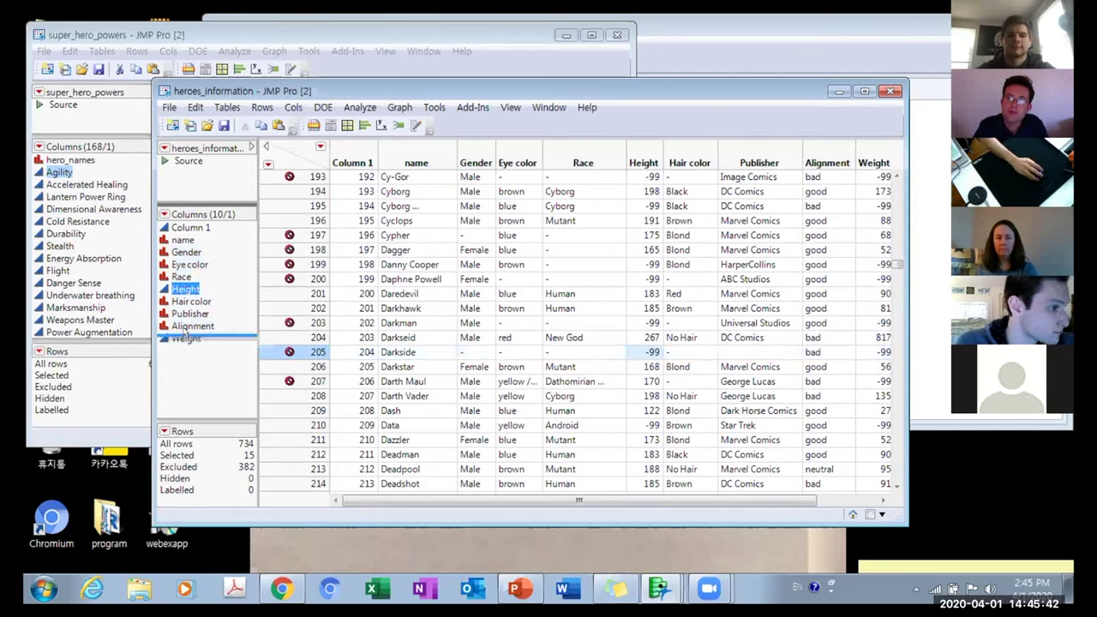
left_click_drag(185, 332, 182, 334)
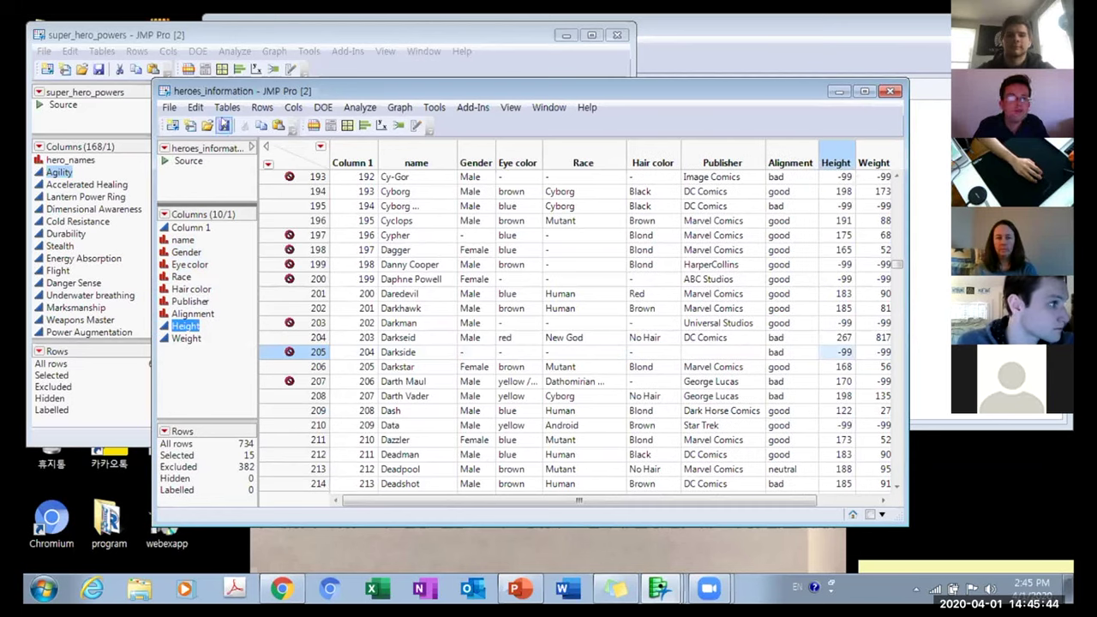
Run Explore Outliers on Height and Weight with the Quantile Range Outliers check.
left_click(360, 108)
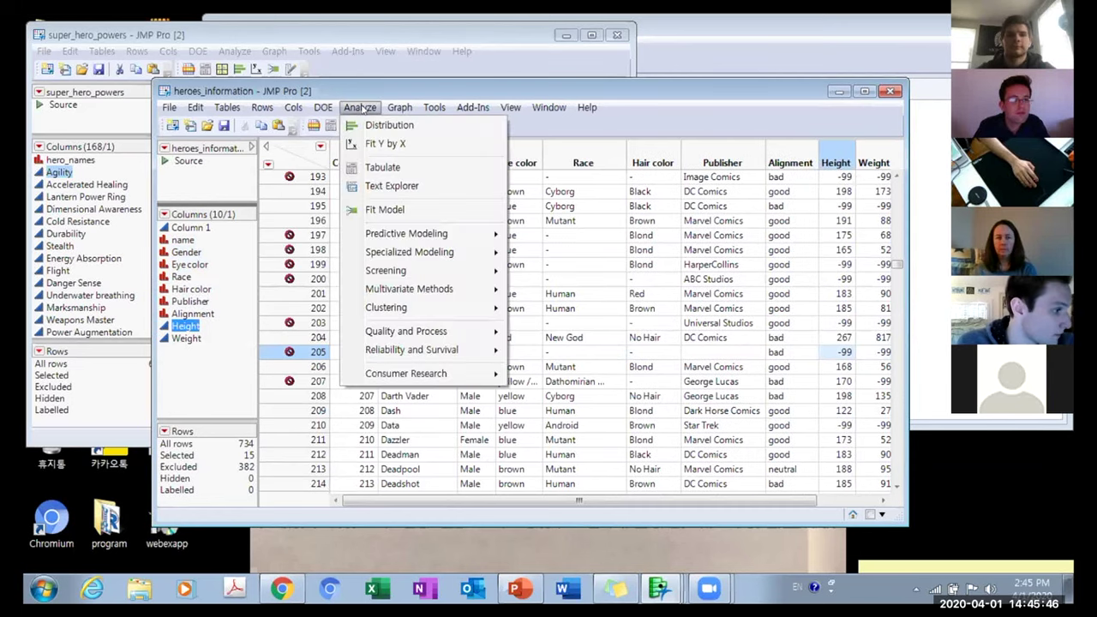
mouse_move(462, 277)
left_click(552, 272)
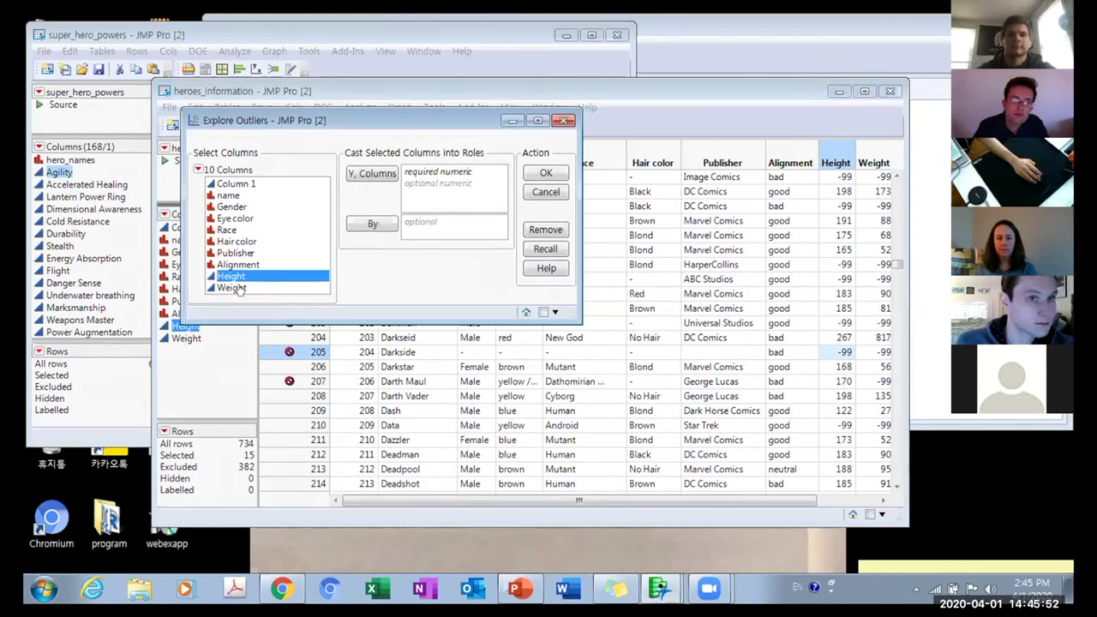
left_click(231, 288, "shift")
left_click(366, 174)
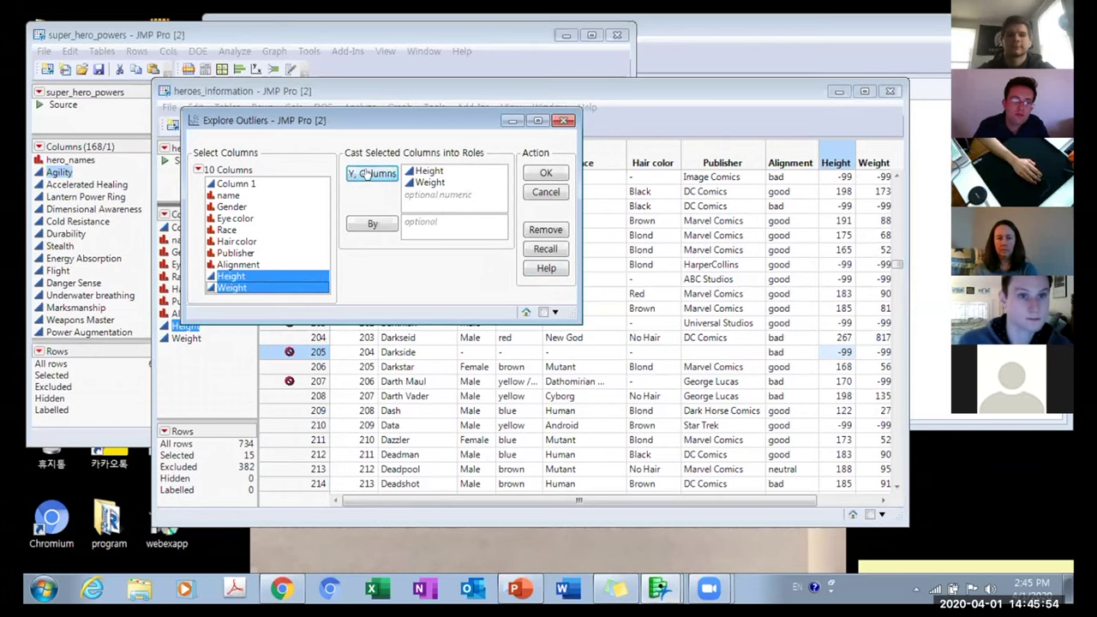
left_click(556, 174)
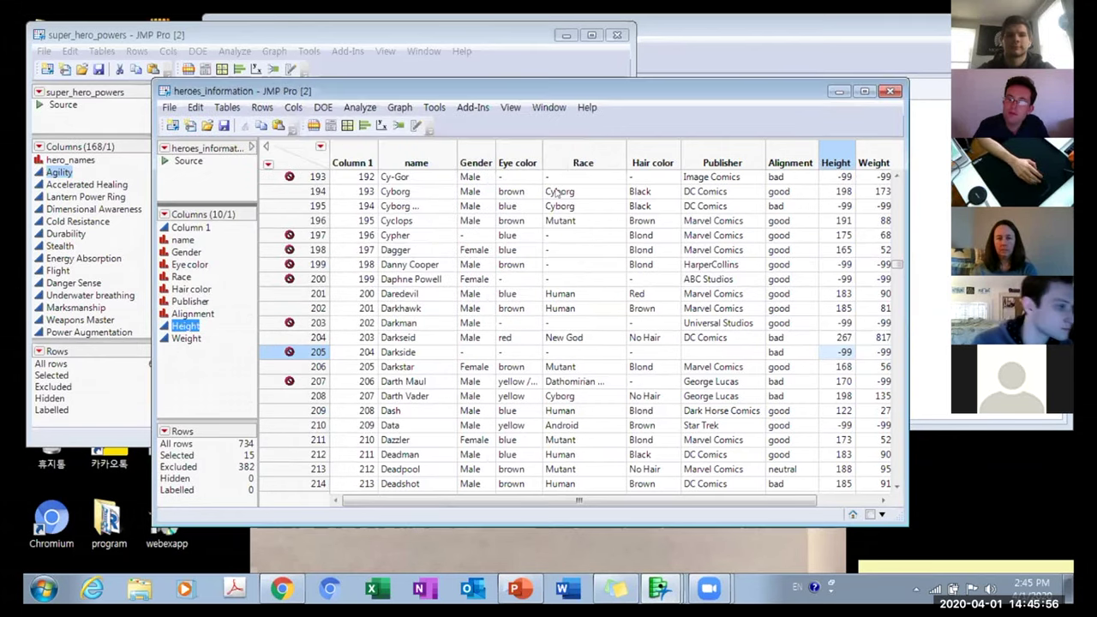
left_click_drag(623, 56, 423, 71)
left_click(470, 138)
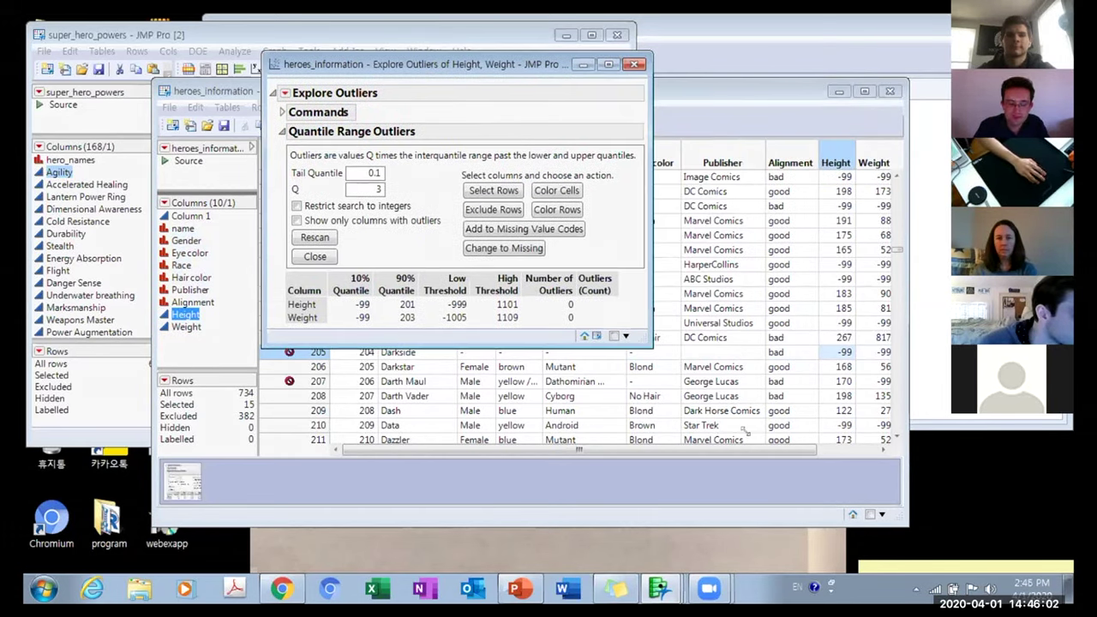
left_click_drag(643, 340, 749, 433)
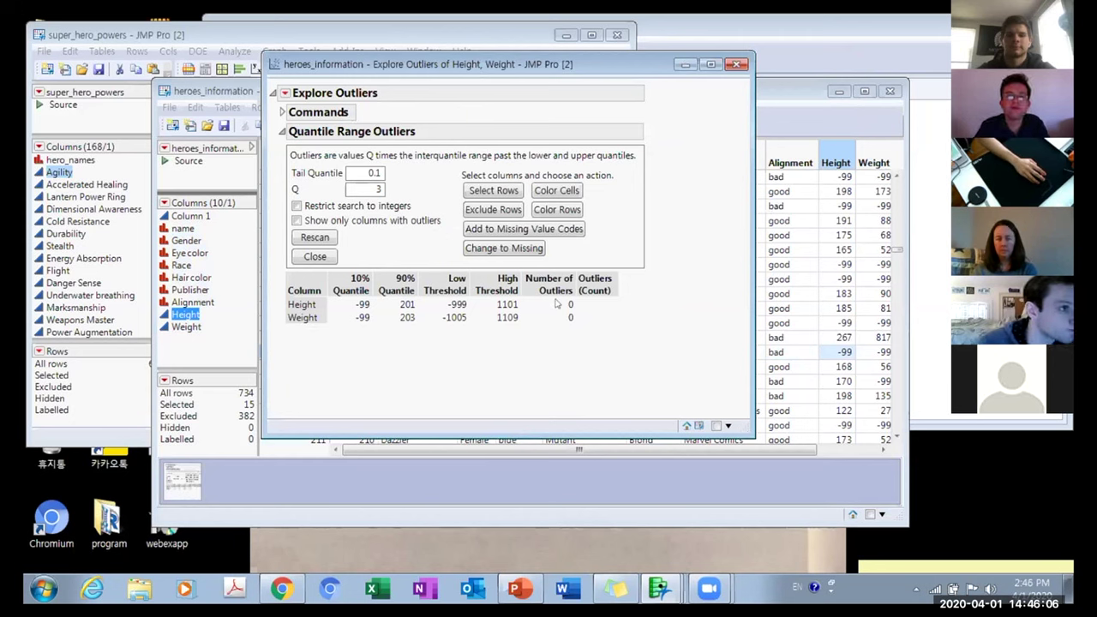
Review the Height and Weight quantile-range results, finding no outliers, and close the report.
left_click(555, 306)
left_click(558, 316)
left_click(557, 305)
right_click(557, 304)
left_click(532, 331)
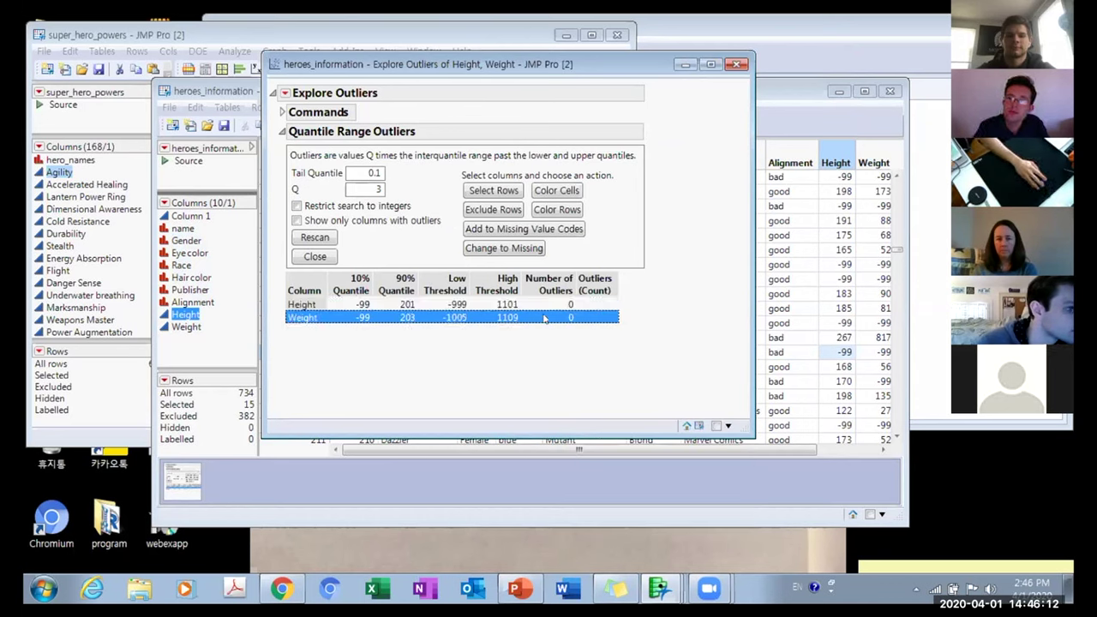
left_click(544, 318)
left_click(543, 305)
left_click(545, 318)
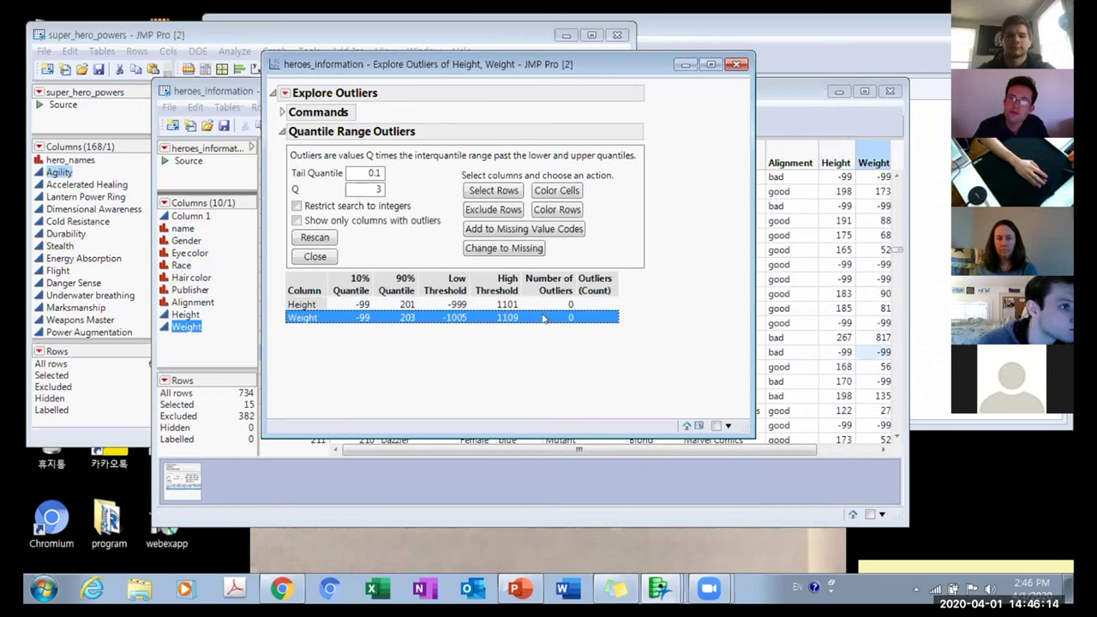
left_click(543, 305)
left_click(544, 318)
left_click(734, 65)
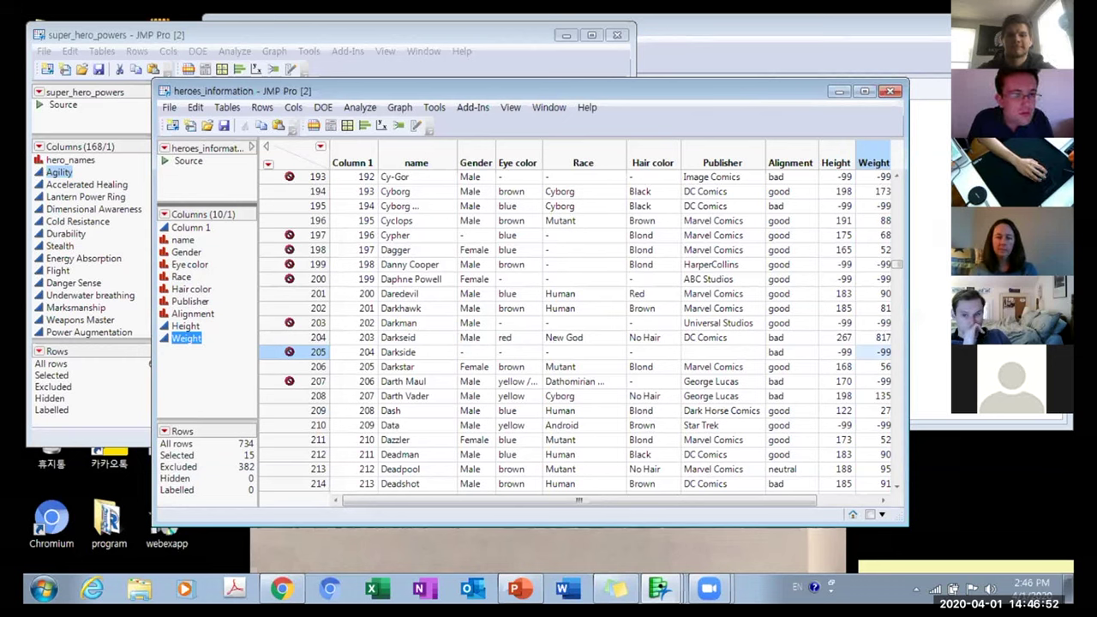
left_click(709, 589)
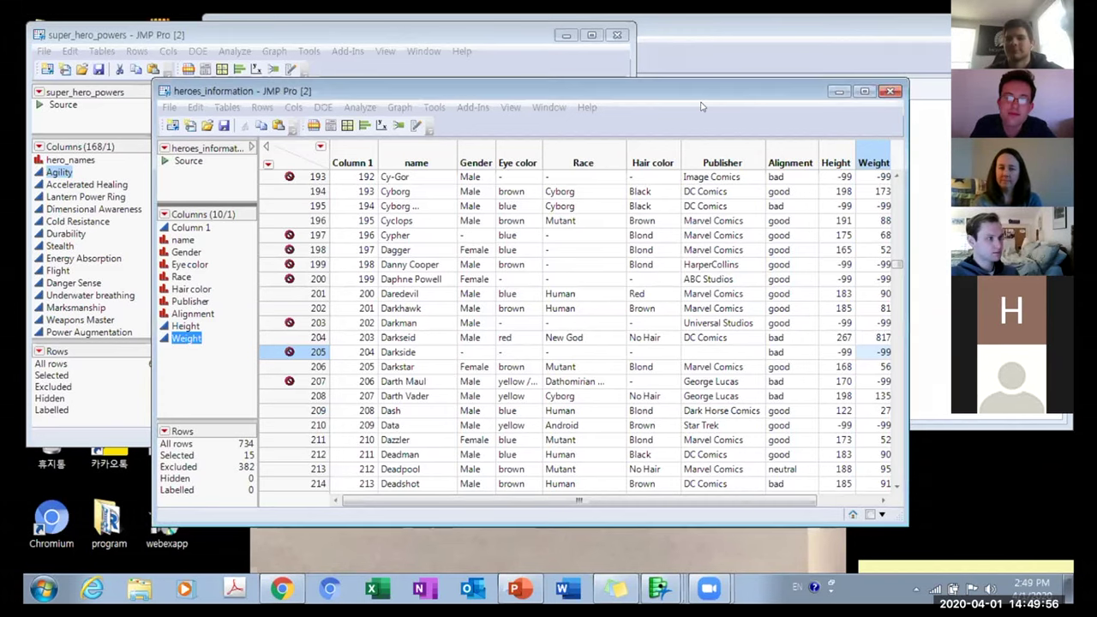
left_click_drag(632, 86, 594, 59)
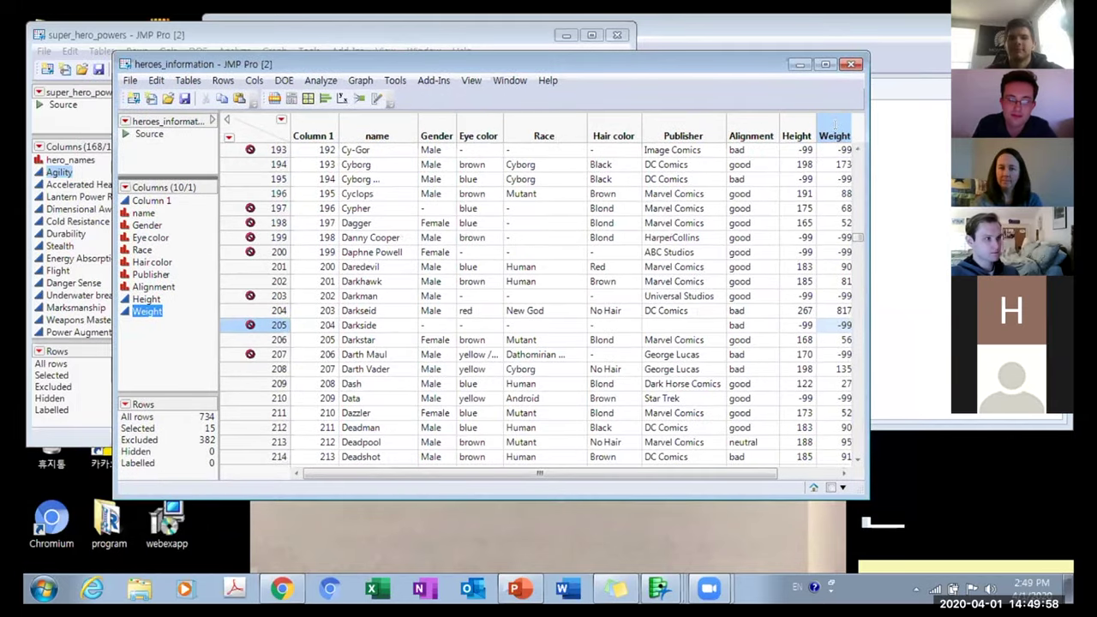
left_click(828, 132)
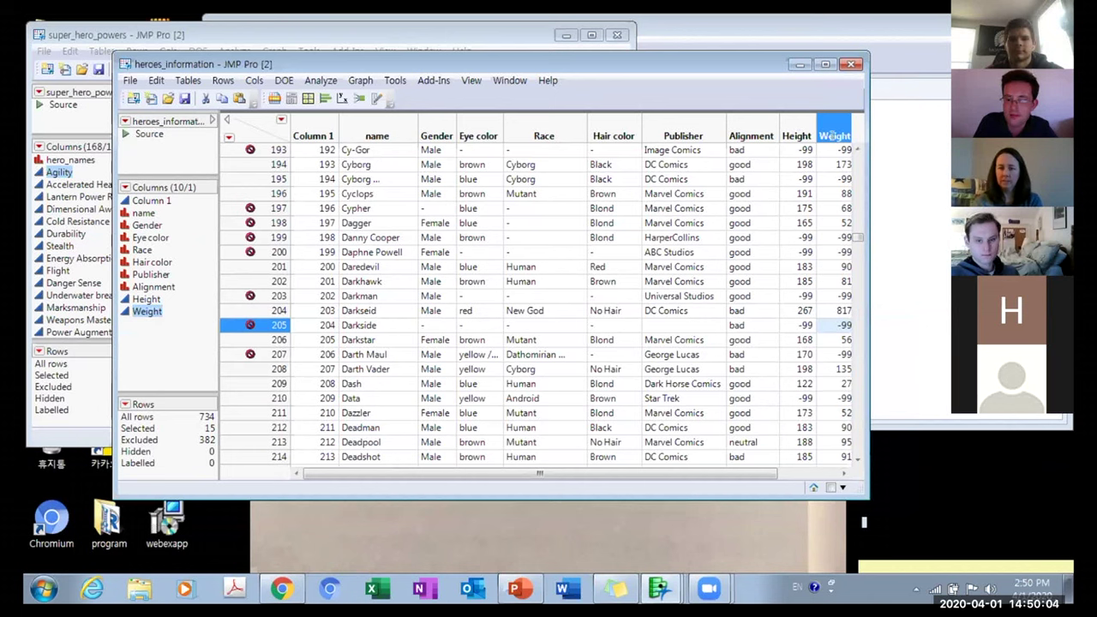
left_click(812, 150)
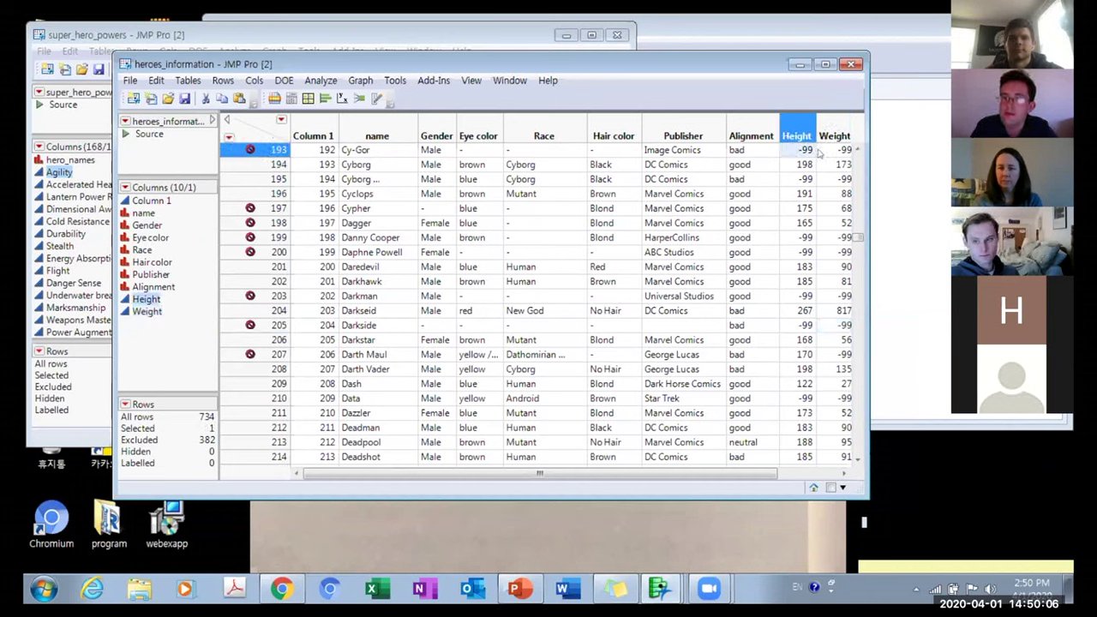
left_click(835, 150)
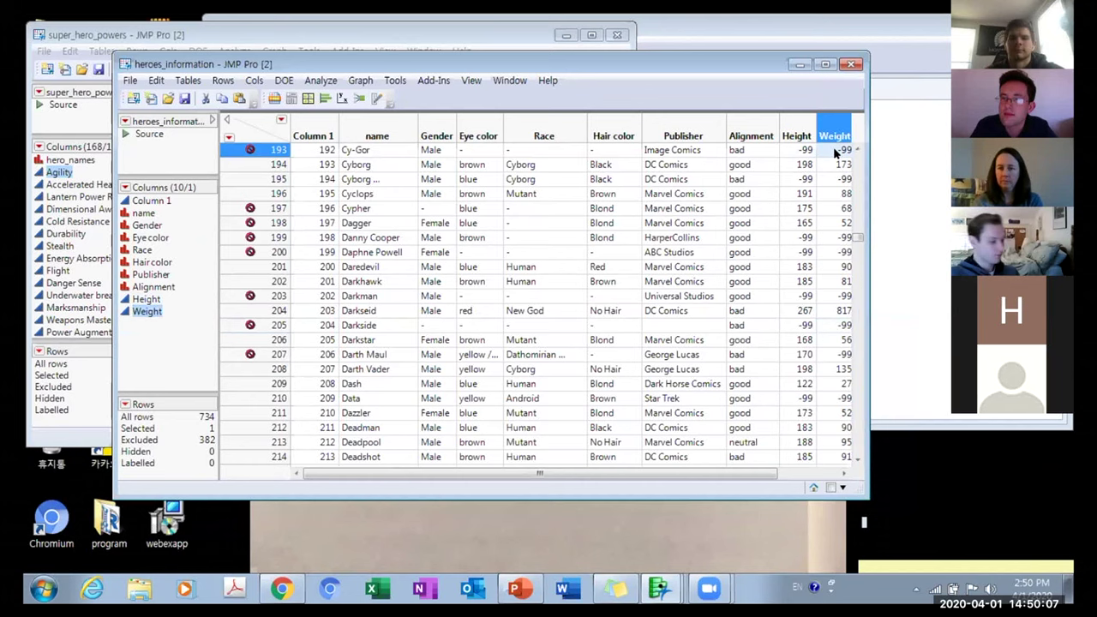
left_click(795, 238)
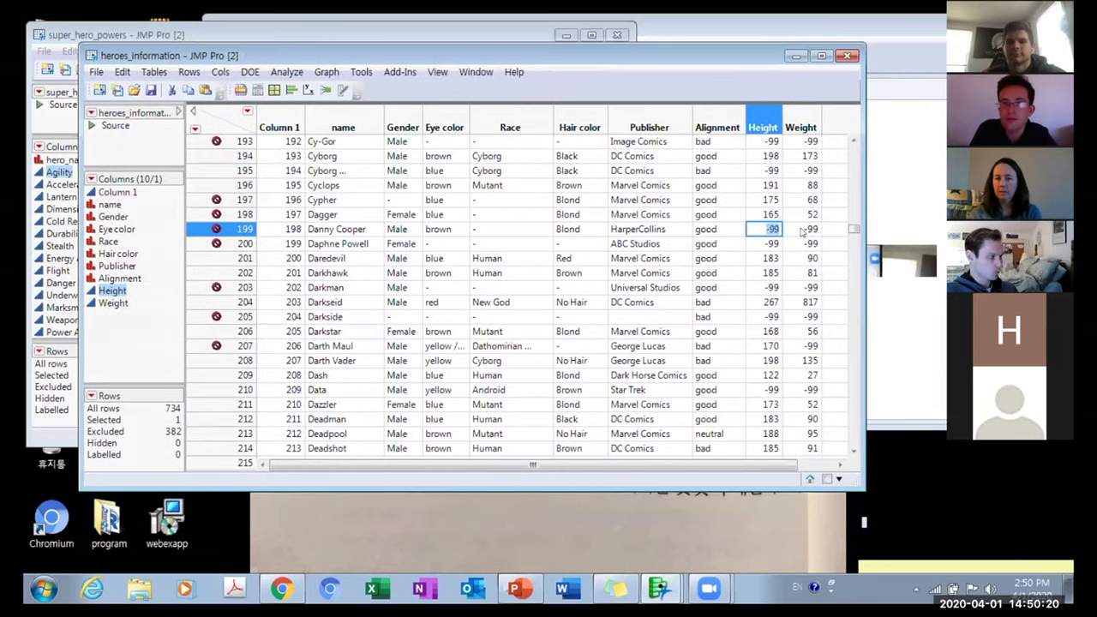
left_click(795, 232)
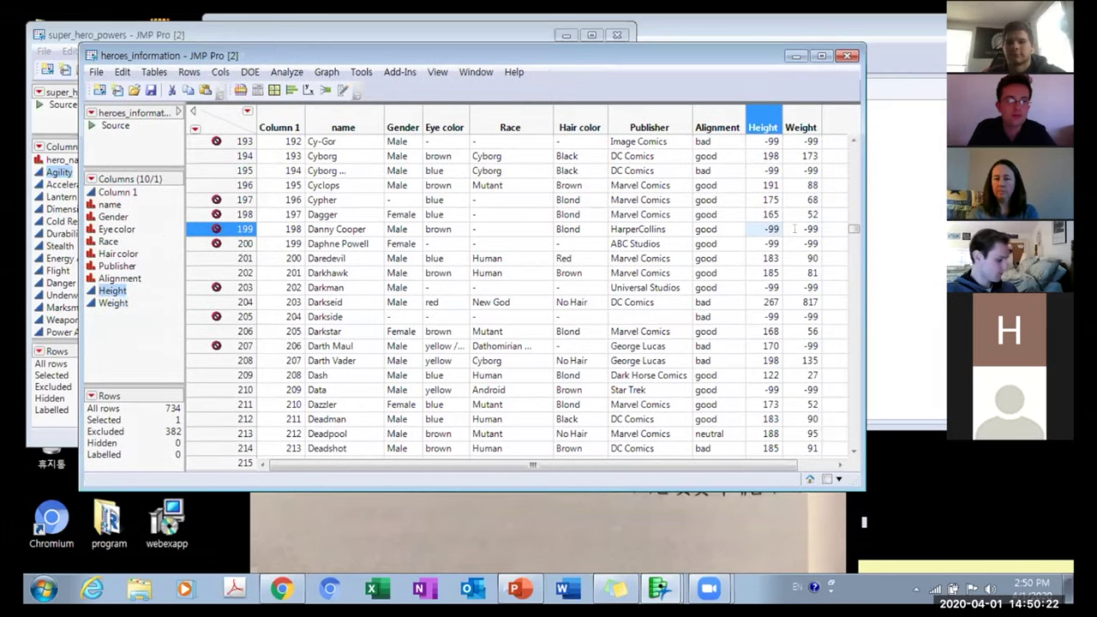
left_click_drag(852, 229, 853, 252)
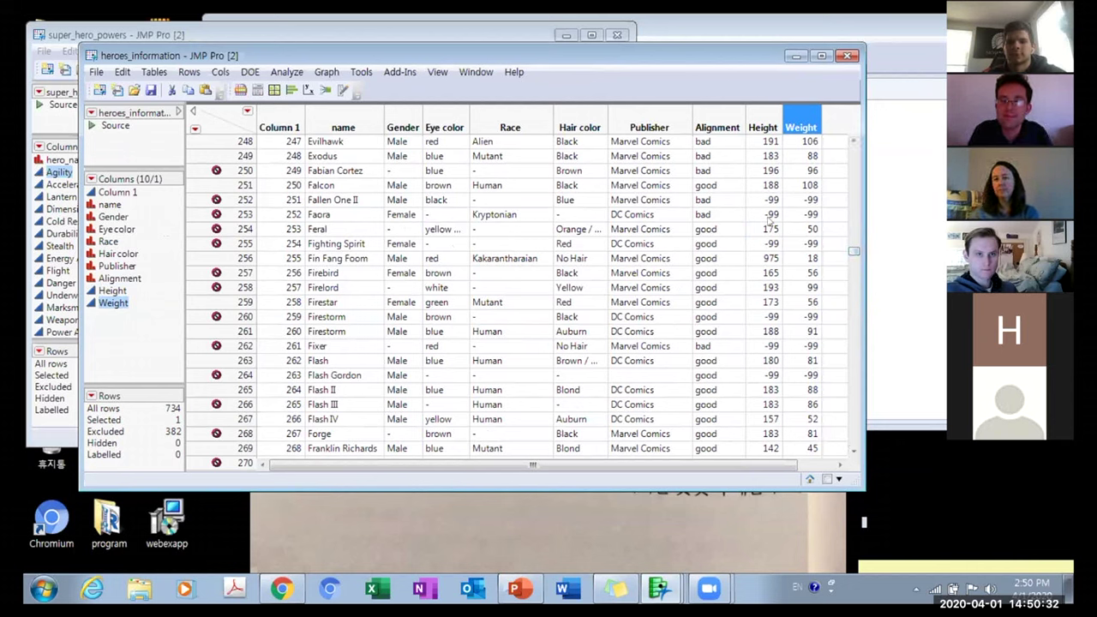
left_click(766, 201)
left_click(801, 202)
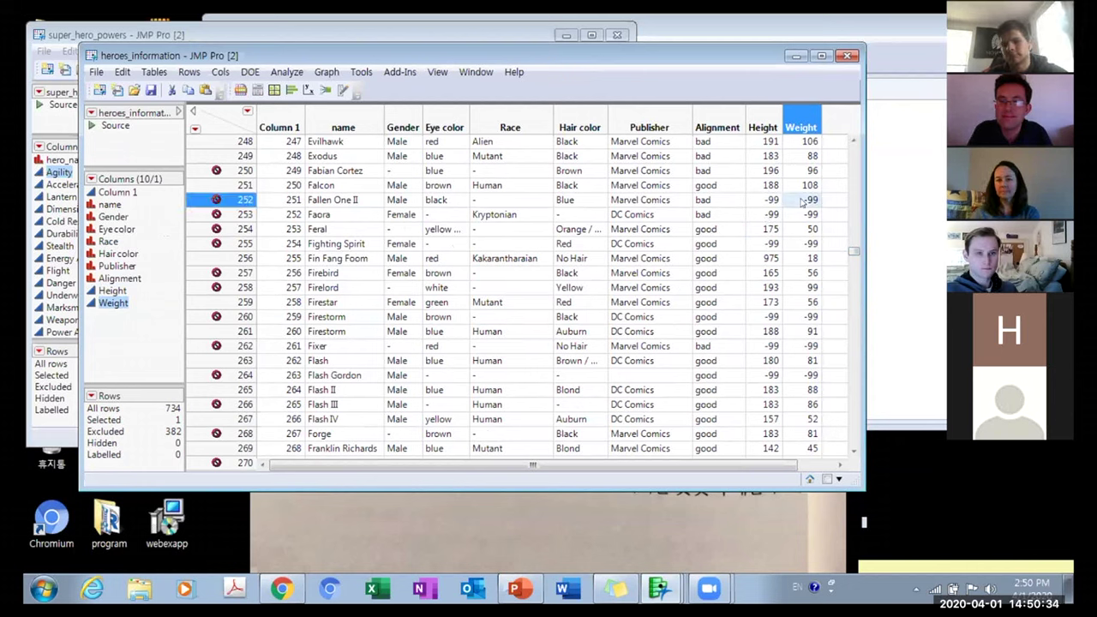
left_click(757, 202)
left_click(800, 203)
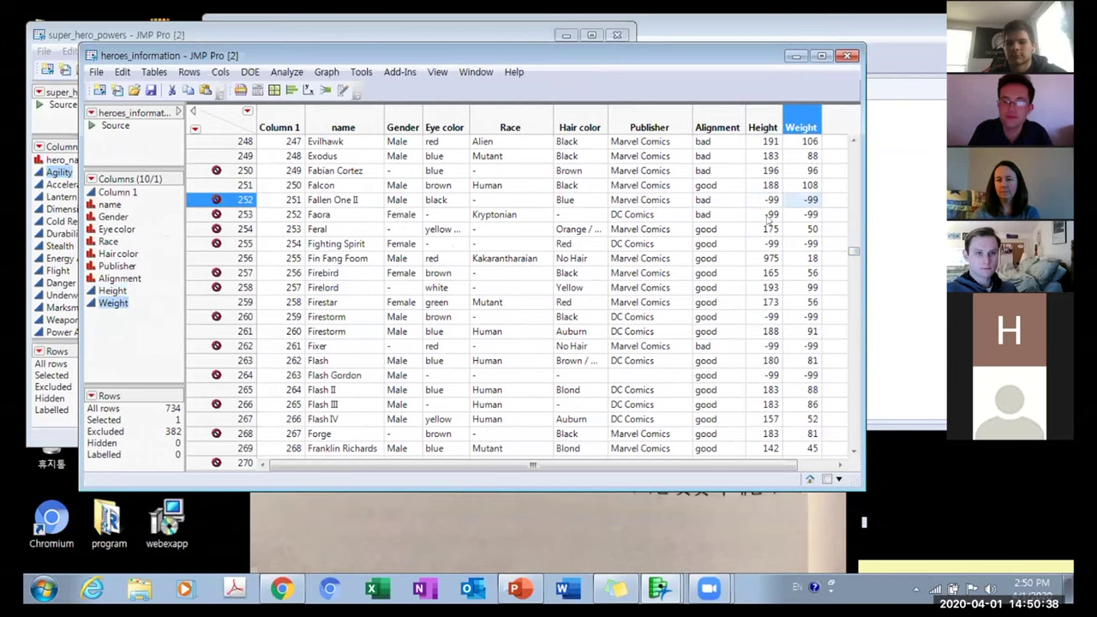
left_click(776, 216)
left_click(803, 215)
left_click(853, 275)
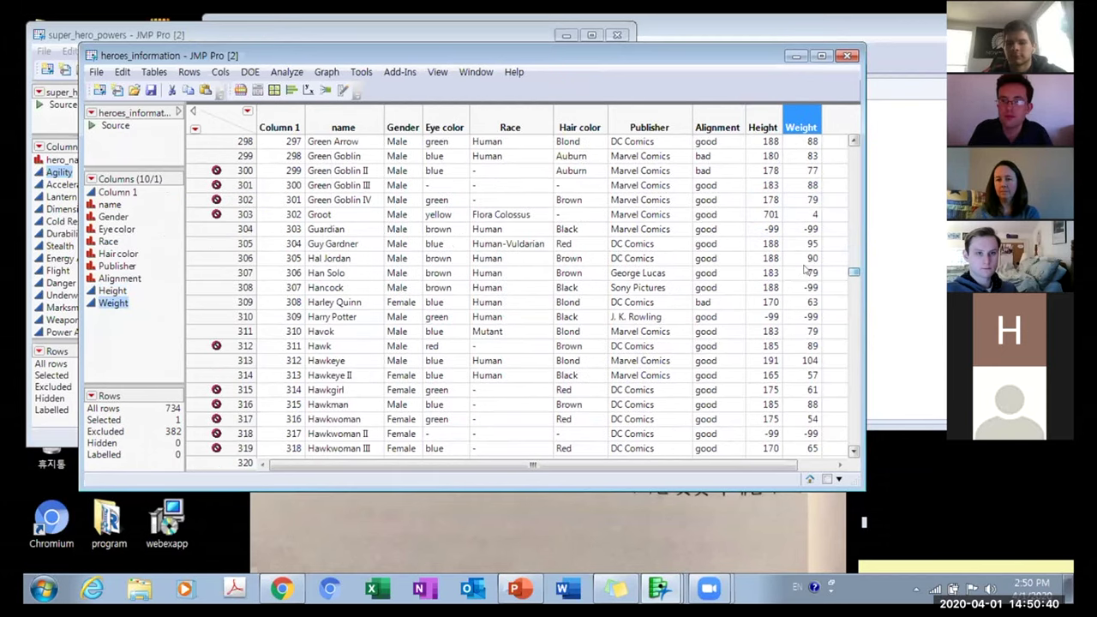
left_click(768, 230)
left_click(803, 230)
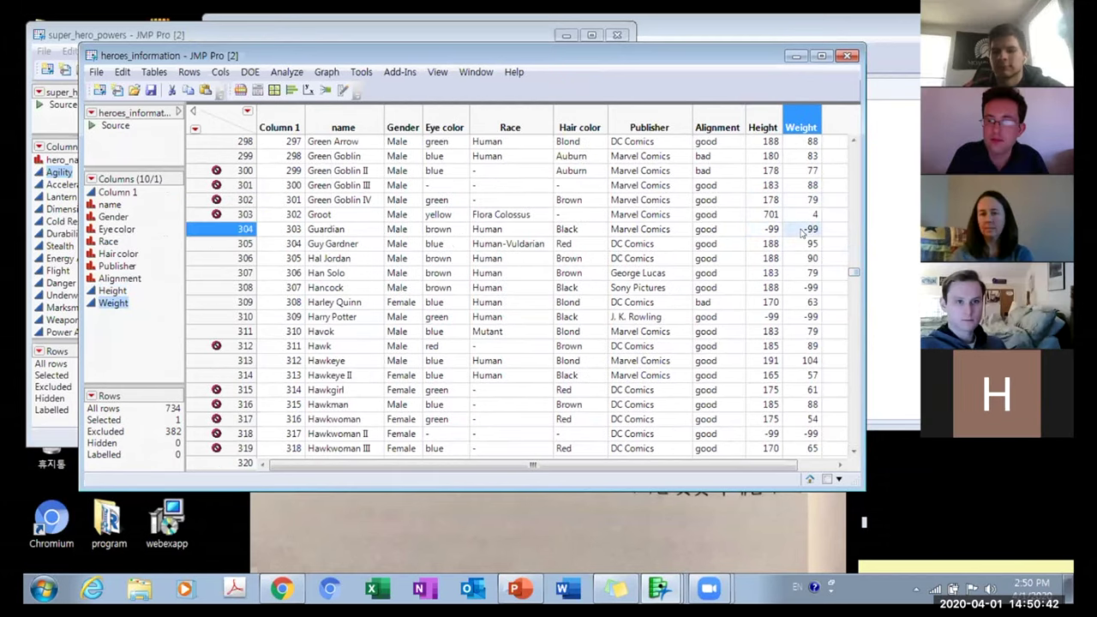
right_click(804, 230)
left_click(872, 278)
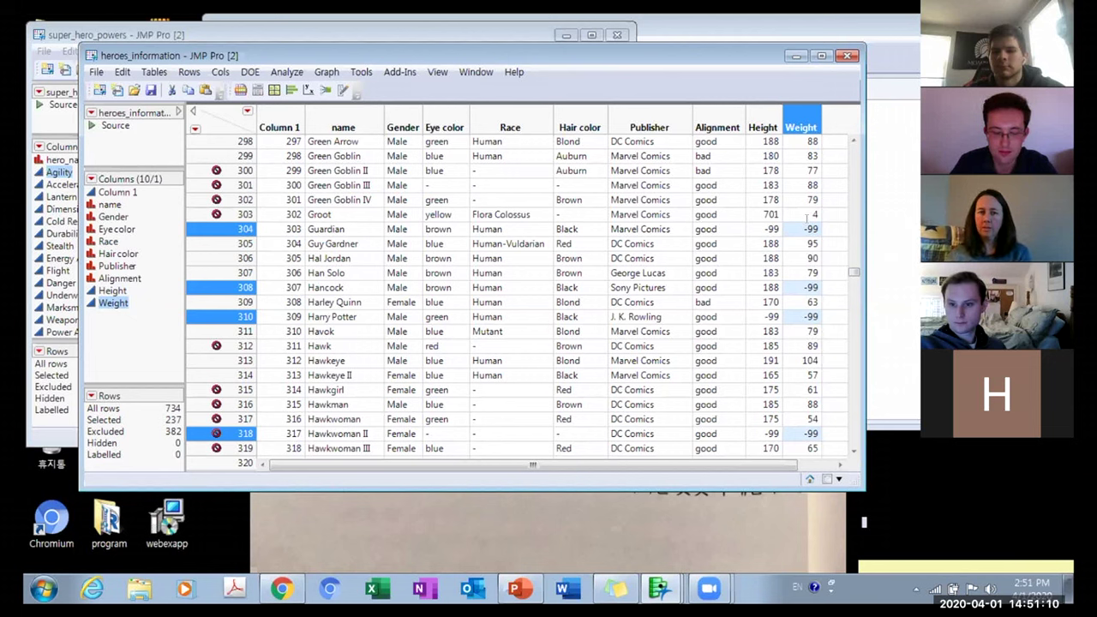
left_click(767, 229)
left_click(396, 229)
left_click(411, 304)
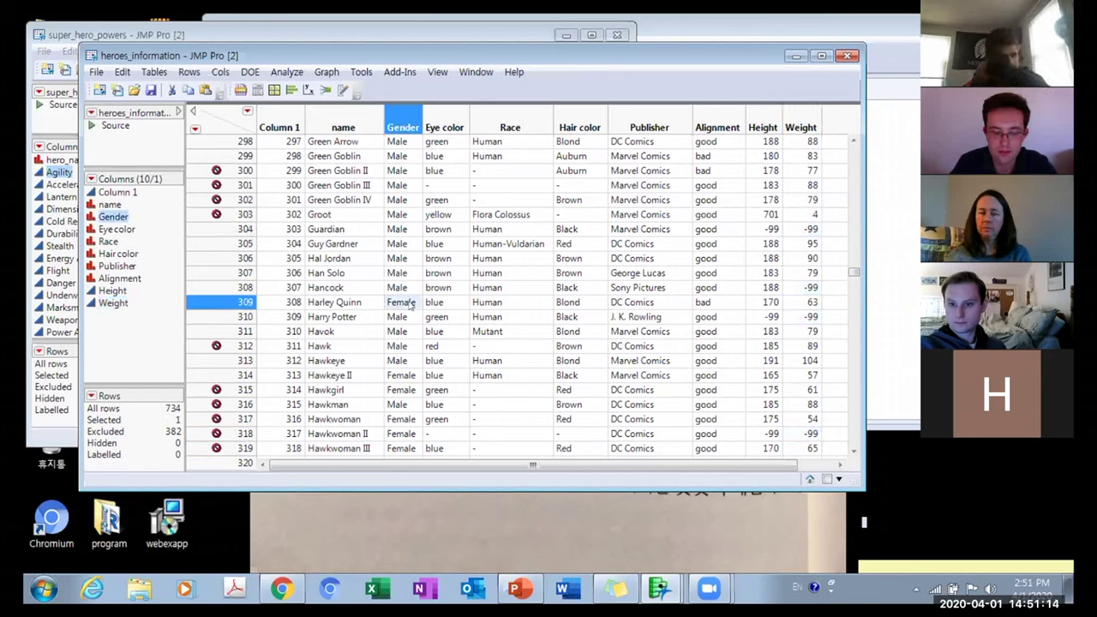
left_click(410, 258)
left_click(410, 302)
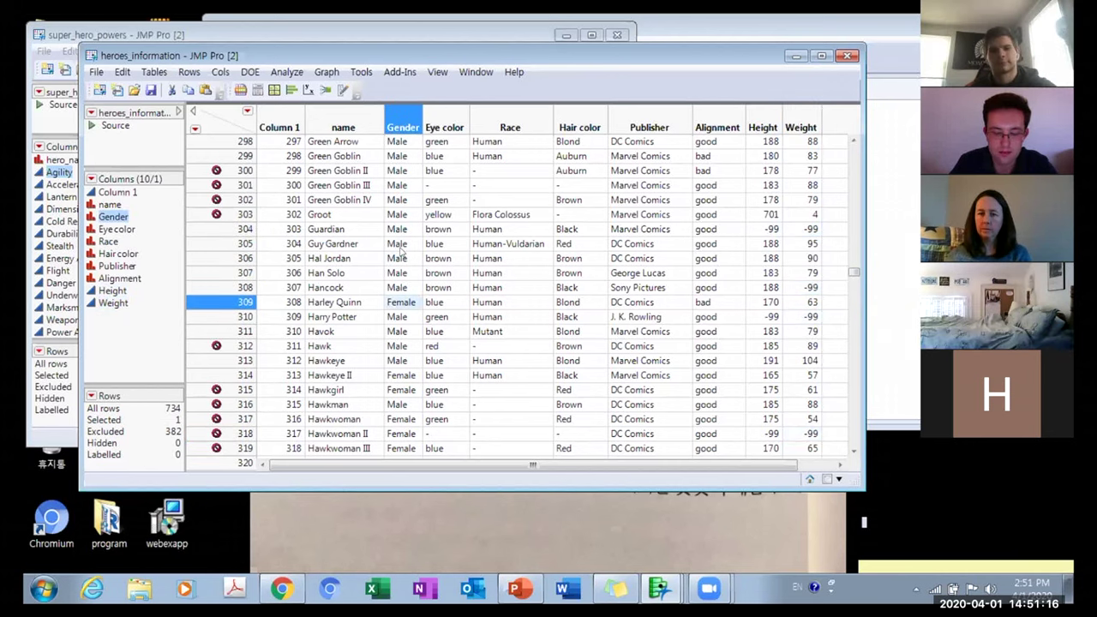
left_click(408, 245)
left_click(409, 302)
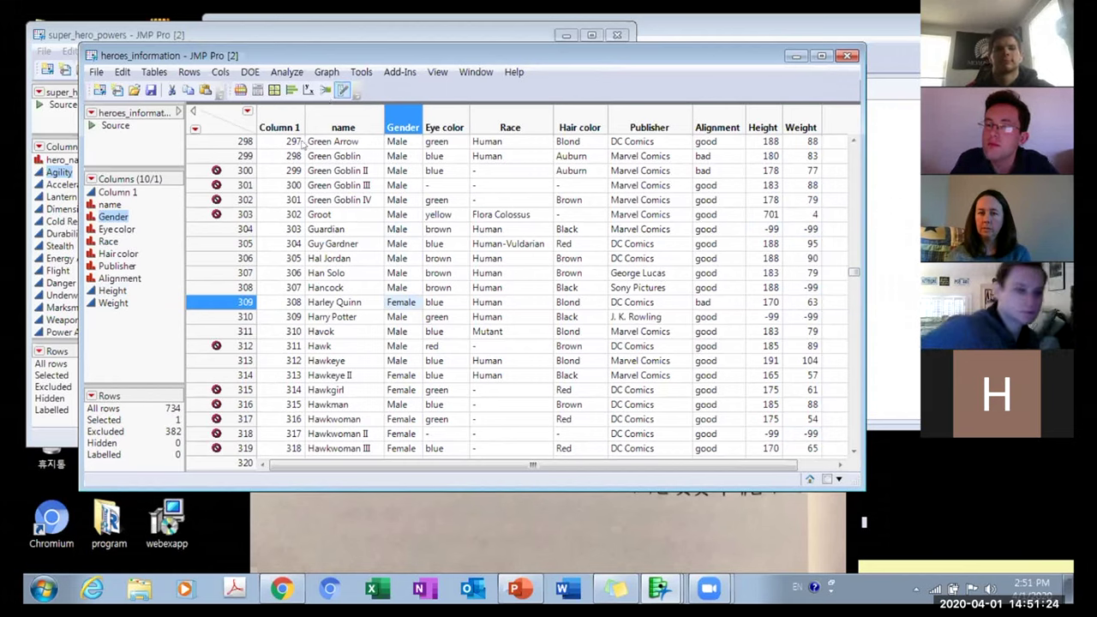
Run a Distribution of Weight with Gender as the By variable.
left_click(286, 72)
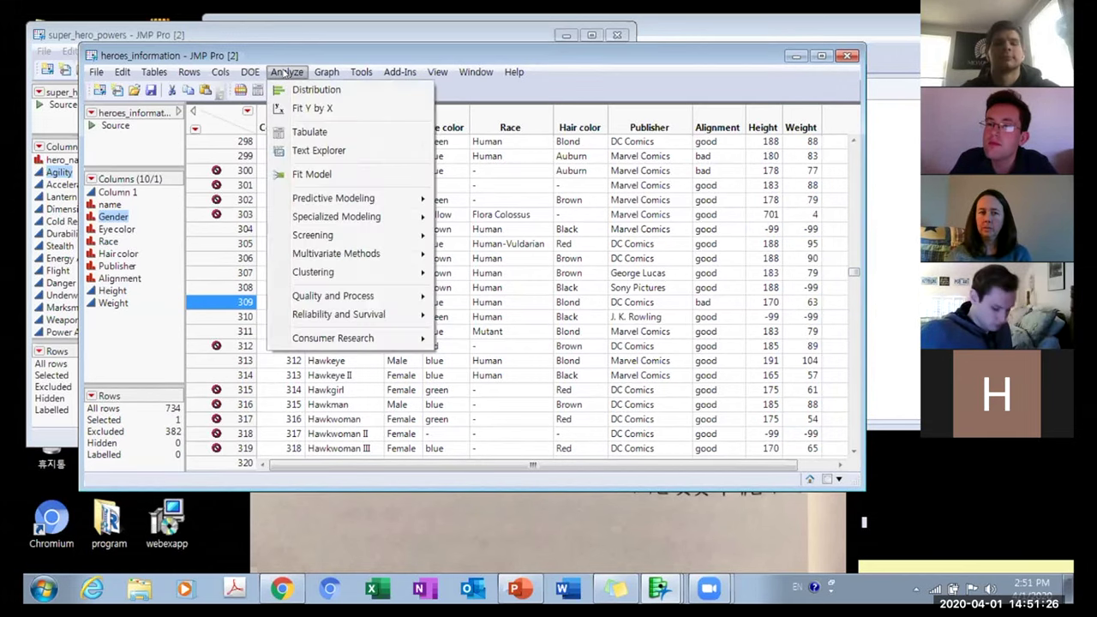
left_click(316, 90)
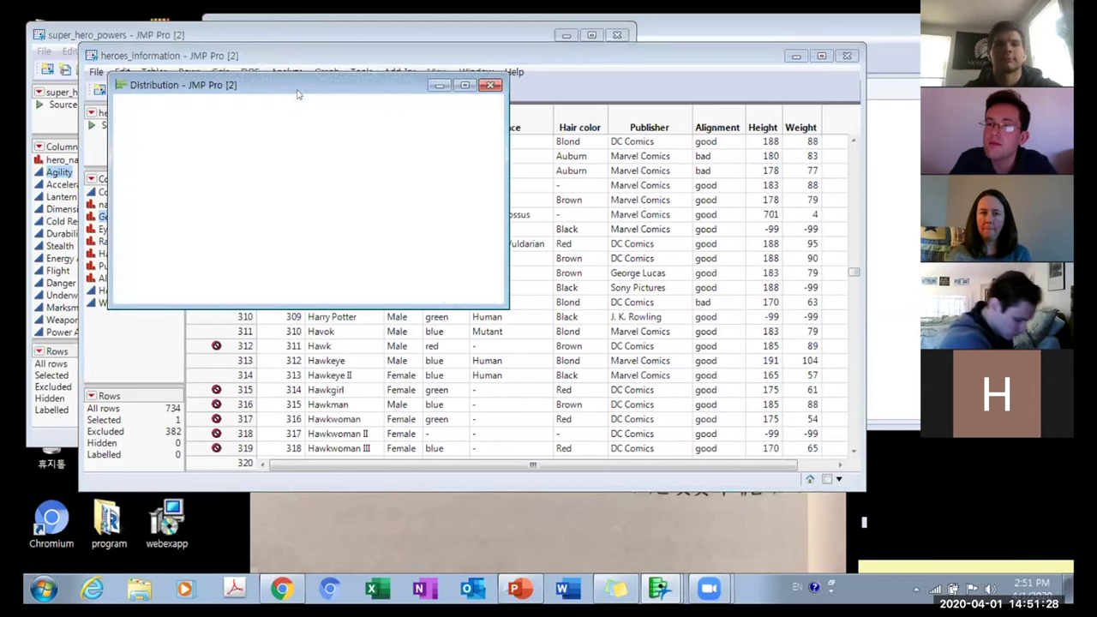
left_click(158, 242)
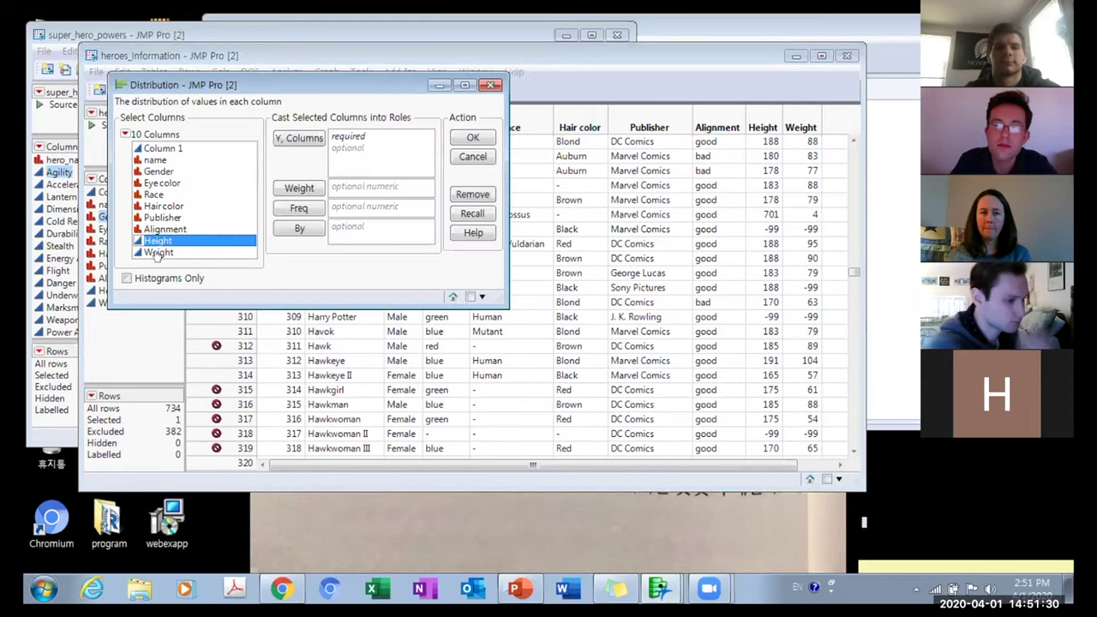
left_click(157, 255)
left_click(300, 140)
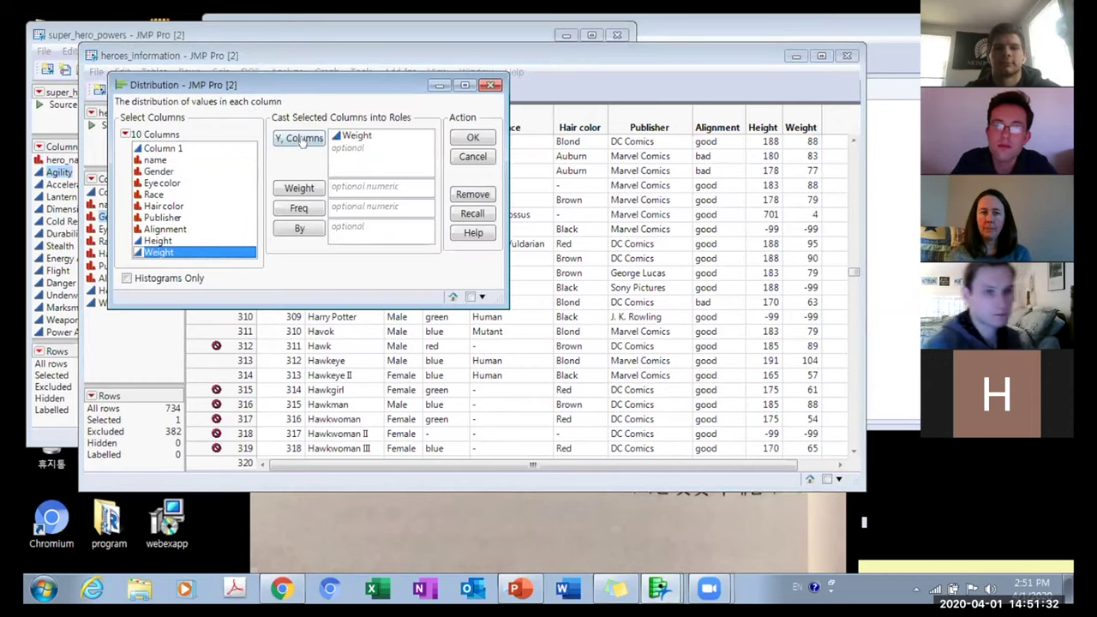
left_click(159, 172)
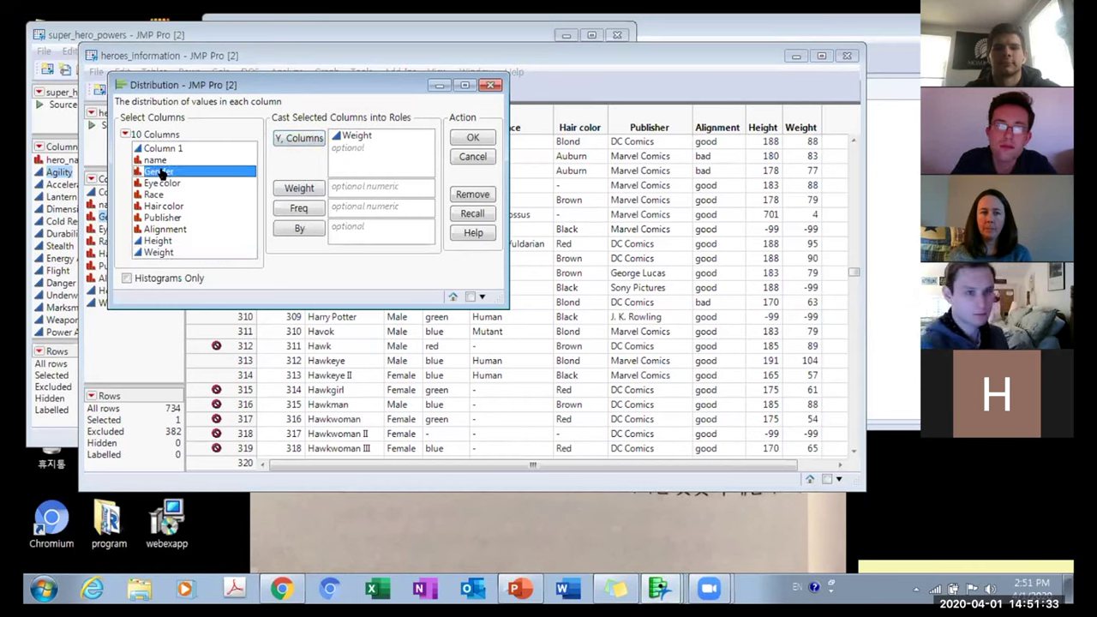
left_click(300, 230)
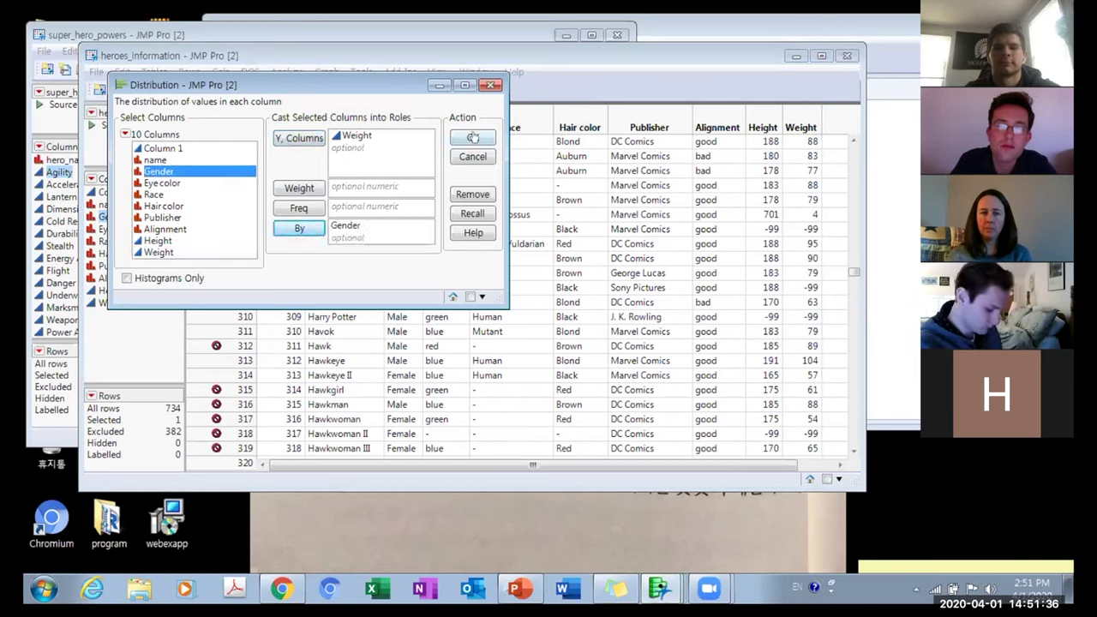
left_click(471, 137)
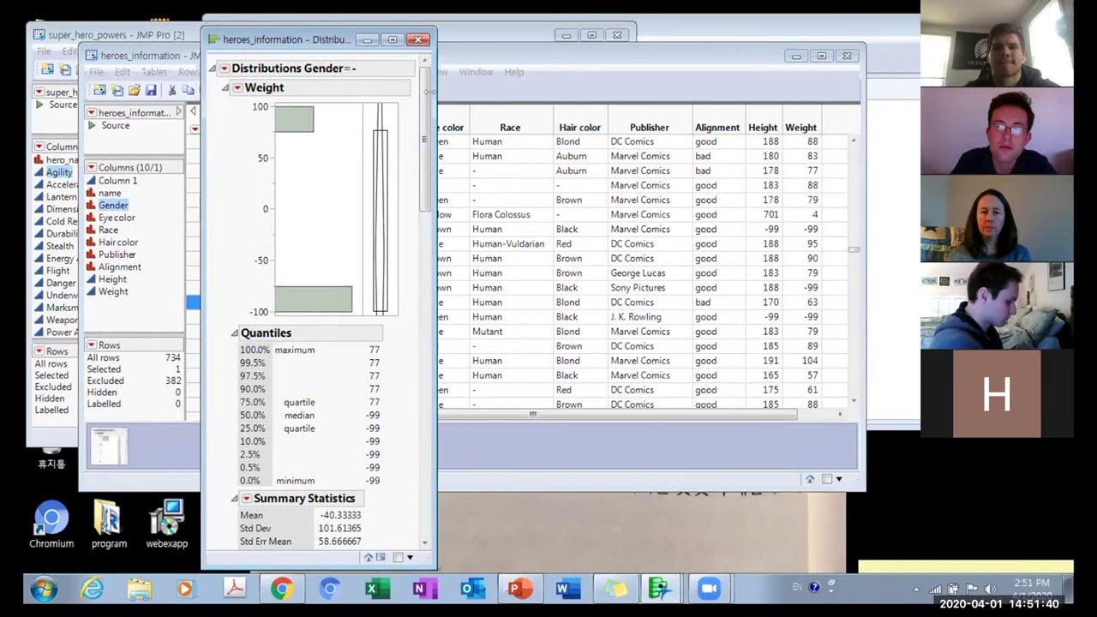
Set Horizontal Layout on both the Female and Male Weight reports.
left_click_drag(429, 92, 648, 92)
scroll(630, 269, "down", 10)
scroll(631, 268, "down", 3)
scroll(529, 238, "up", 2)
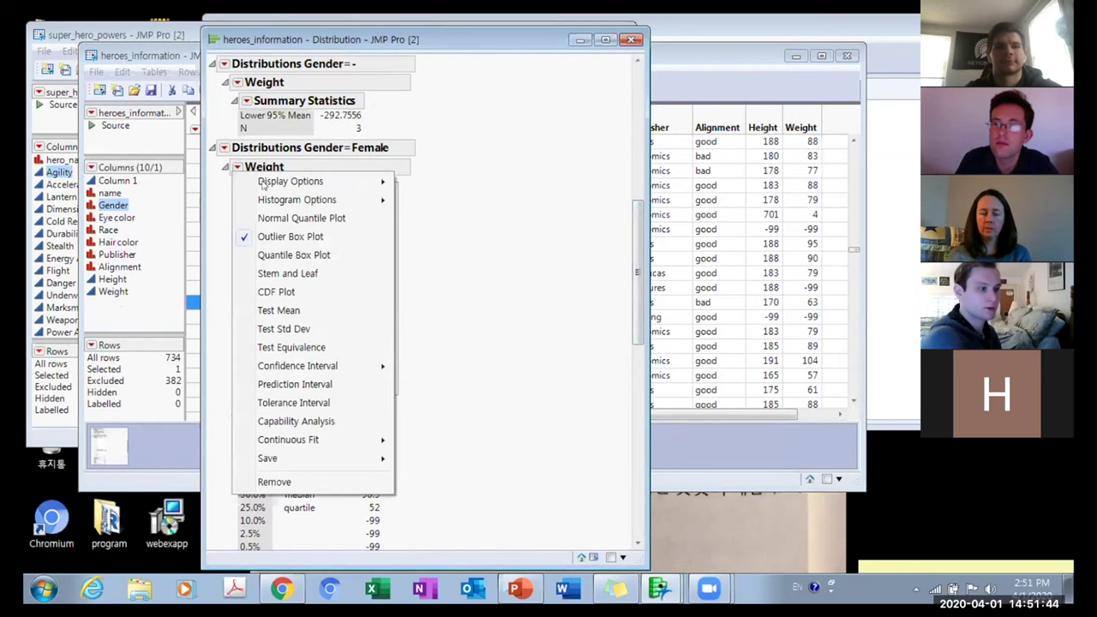
left_click(236, 167)
mouse_move(343, 181)
left_click(450, 273)
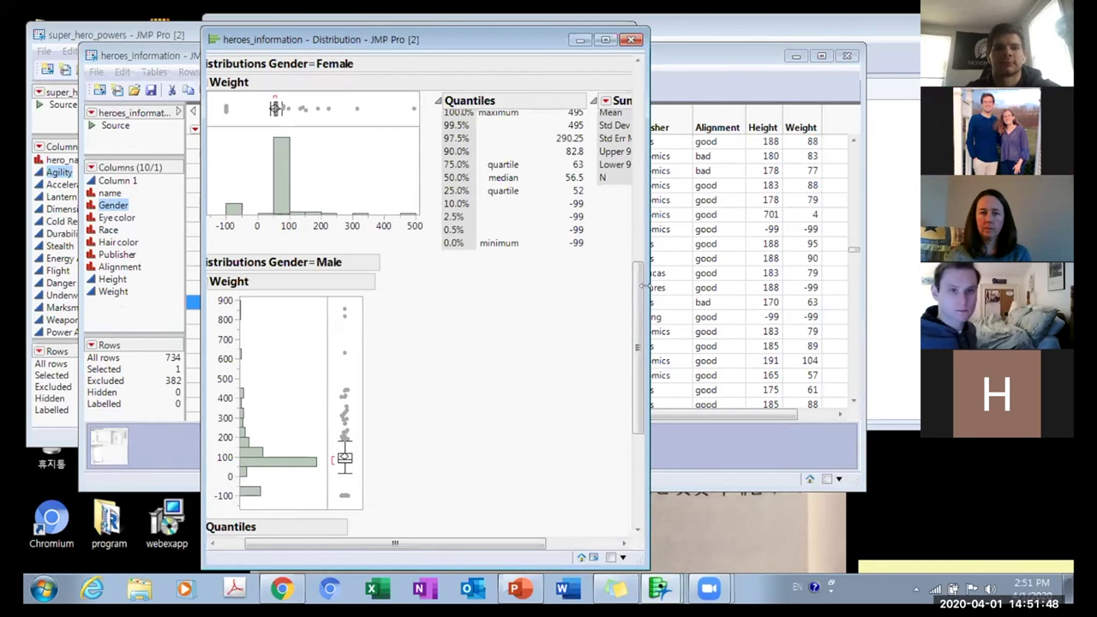
left_click_drag(644, 285, 778, 286)
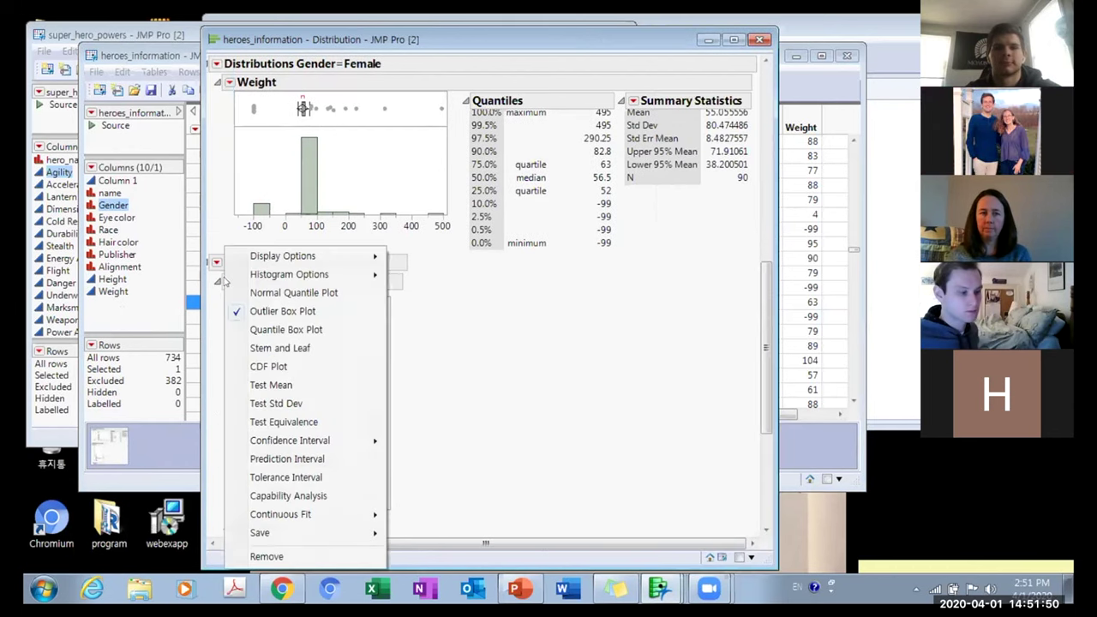
left_click(228, 281)
mouse_move(265, 257)
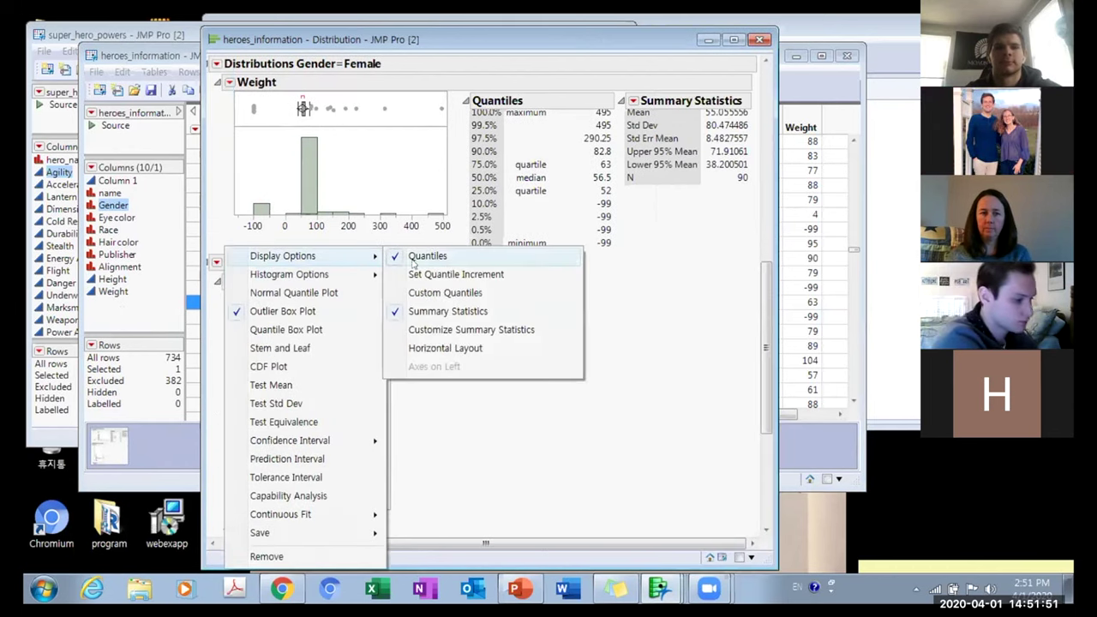
left_click(444, 348)
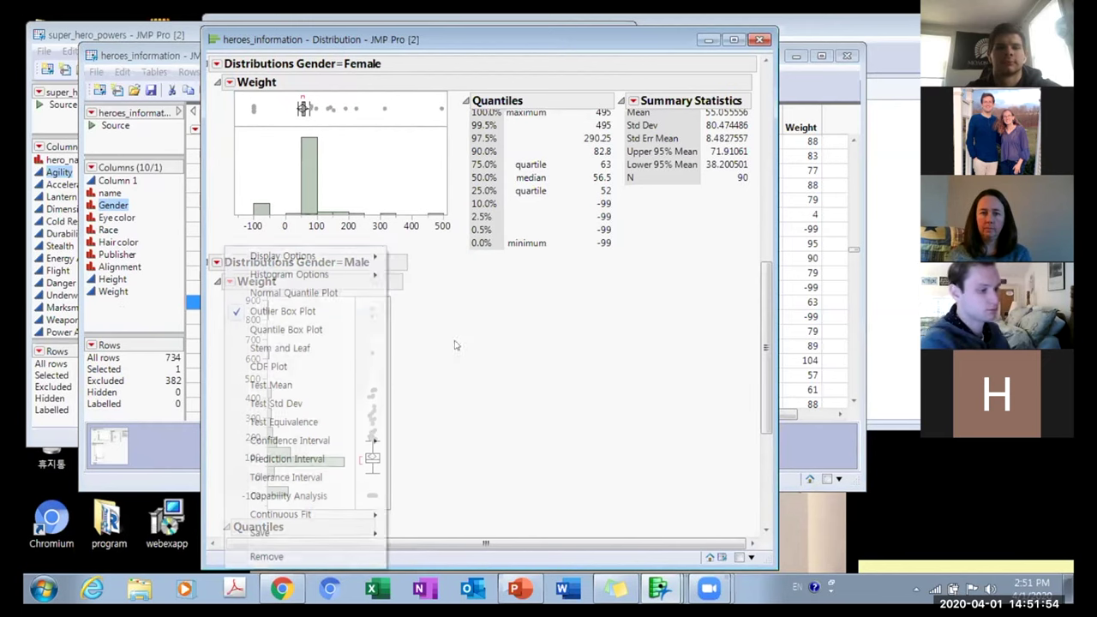
left_click_drag(768, 244, 851, 244)
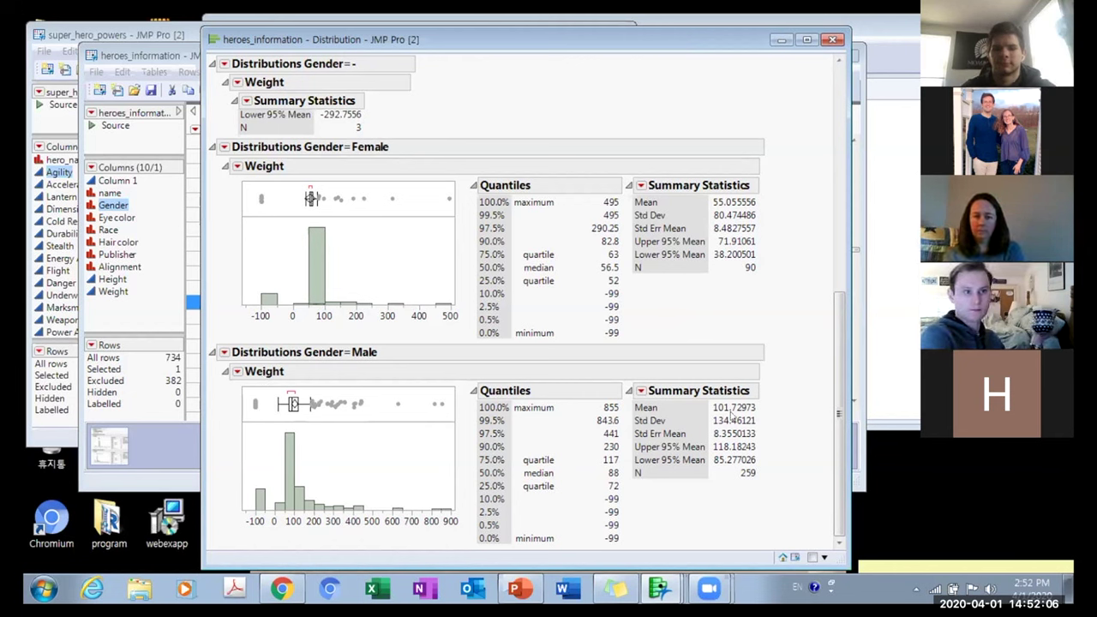
left_click_drag(600, 40, 437, 58)
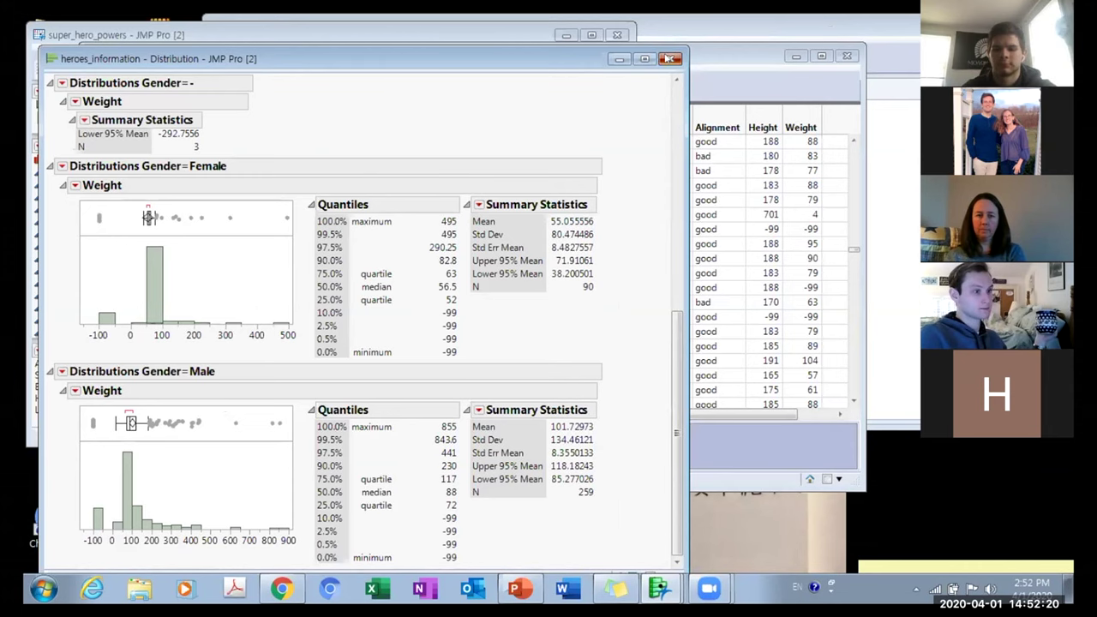
Select the Weight column and set Find to replace -99 with 55.0, searching by row.
left_click(671, 58)
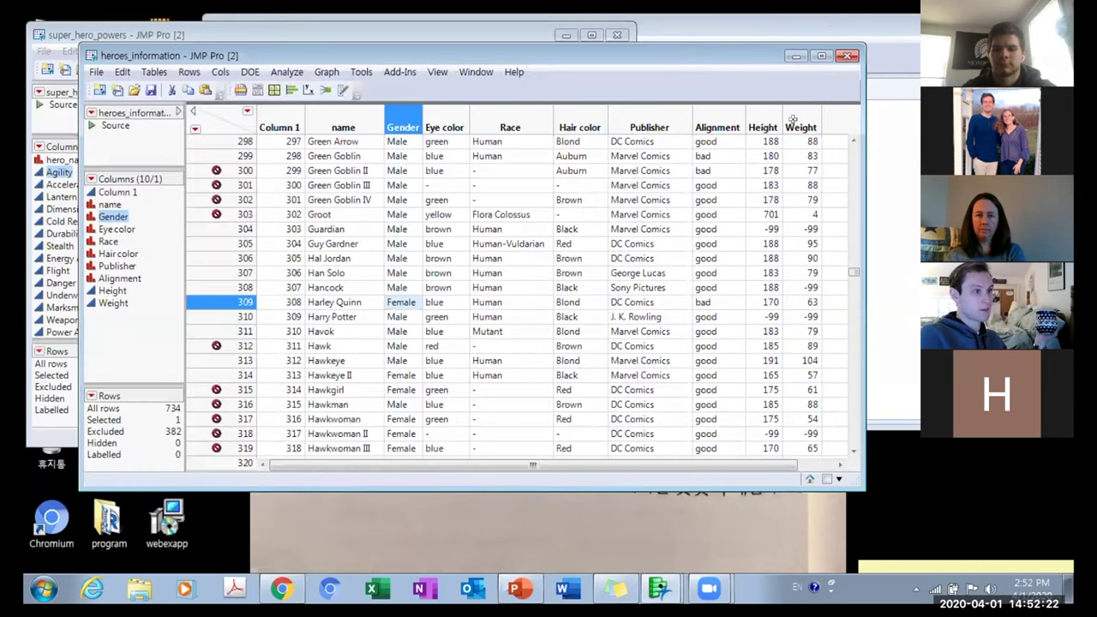
left_click(793, 119)
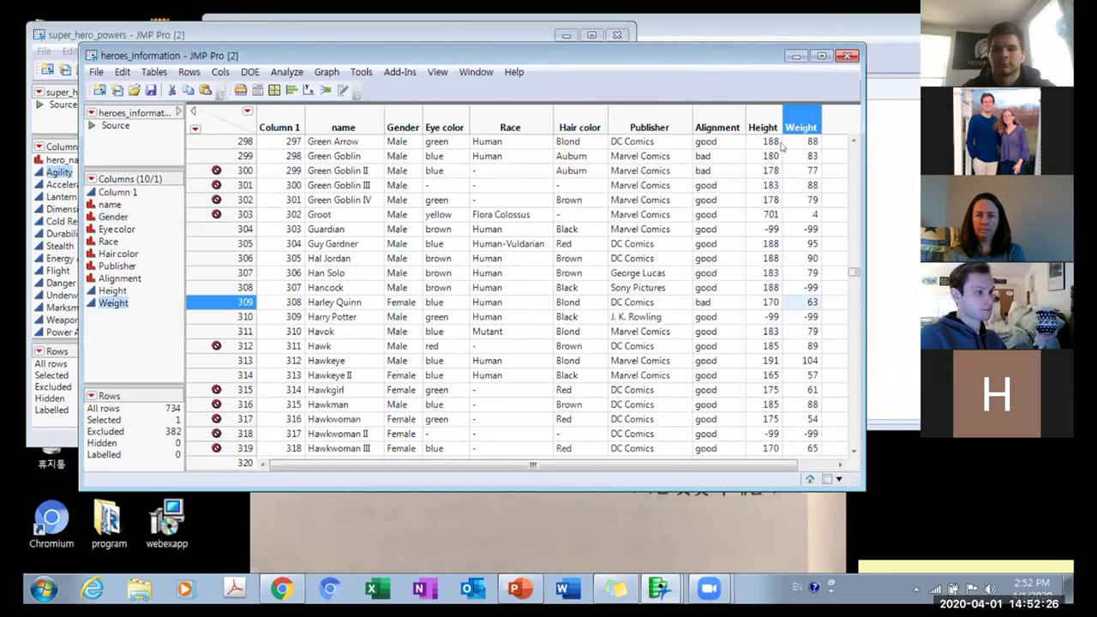
left_click(118, 73)
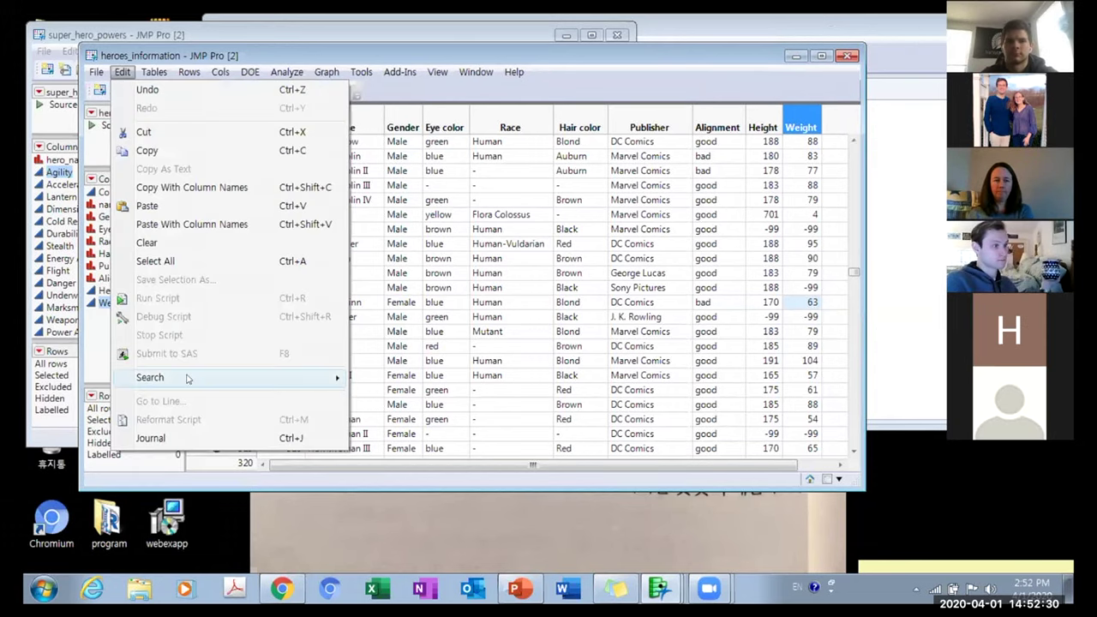
mouse_move(237, 378)
left_click(380, 377)
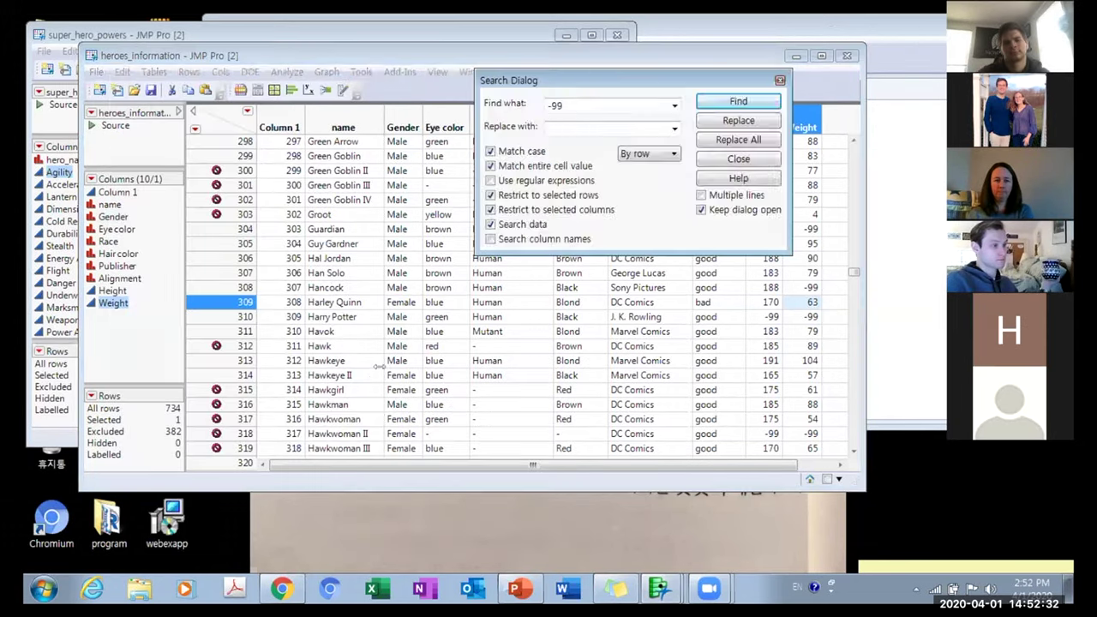
left_click_drag(569, 79, 495, 143)
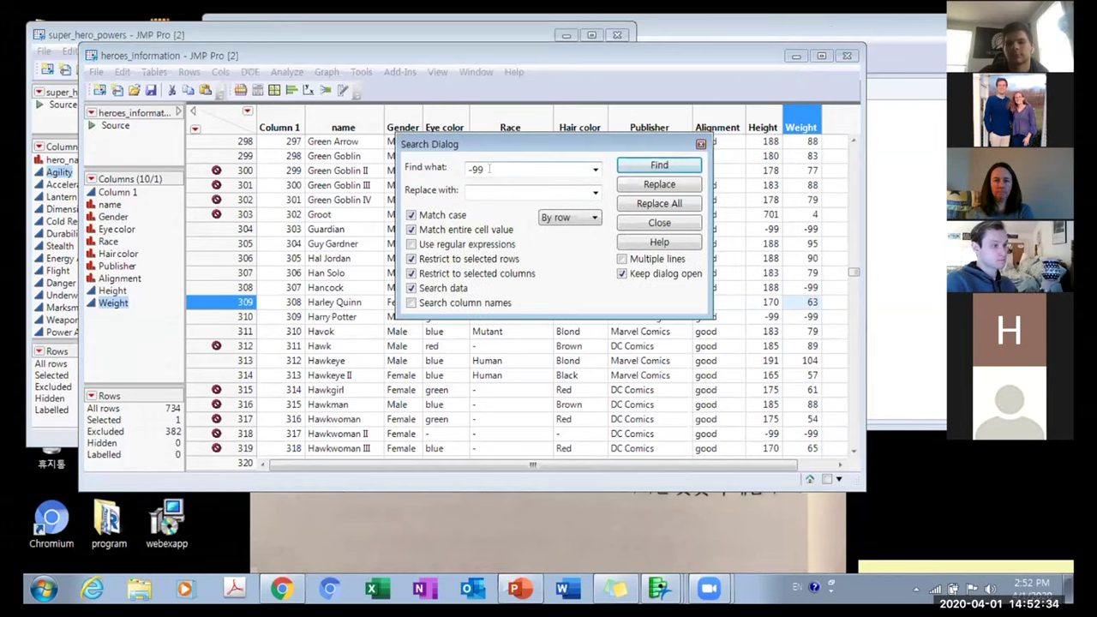
double_click(486, 169)
left_click(490, 188)
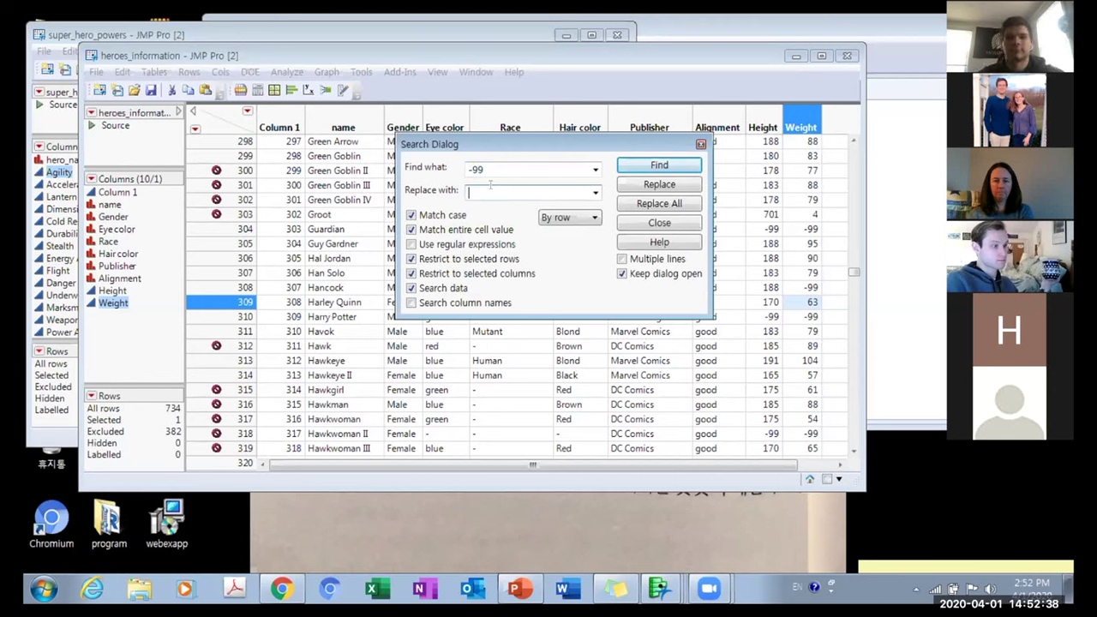
type("55.0")
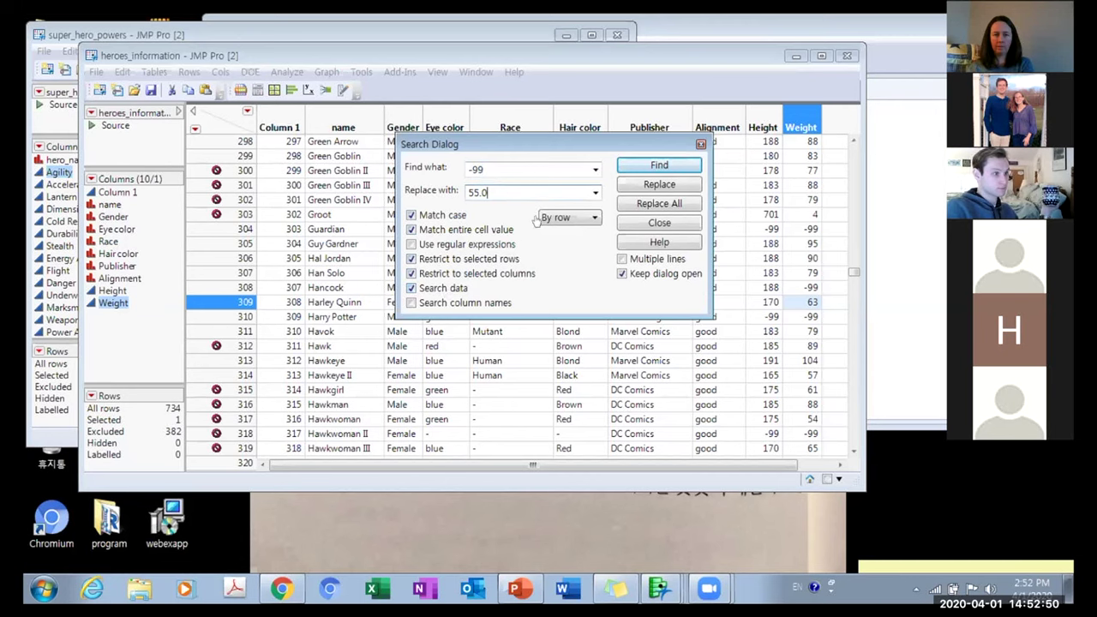
left_click(566, 217)
left_click(569, 247)
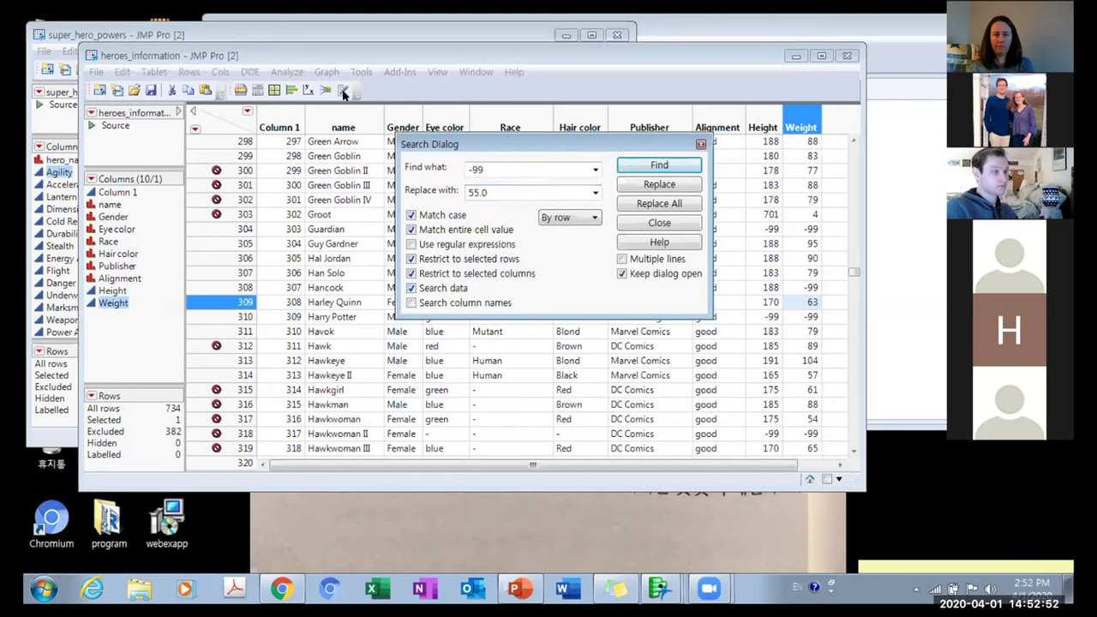
Use Select Where to select the 200 rows with Gender equal to Female.
left_click(276, 59)
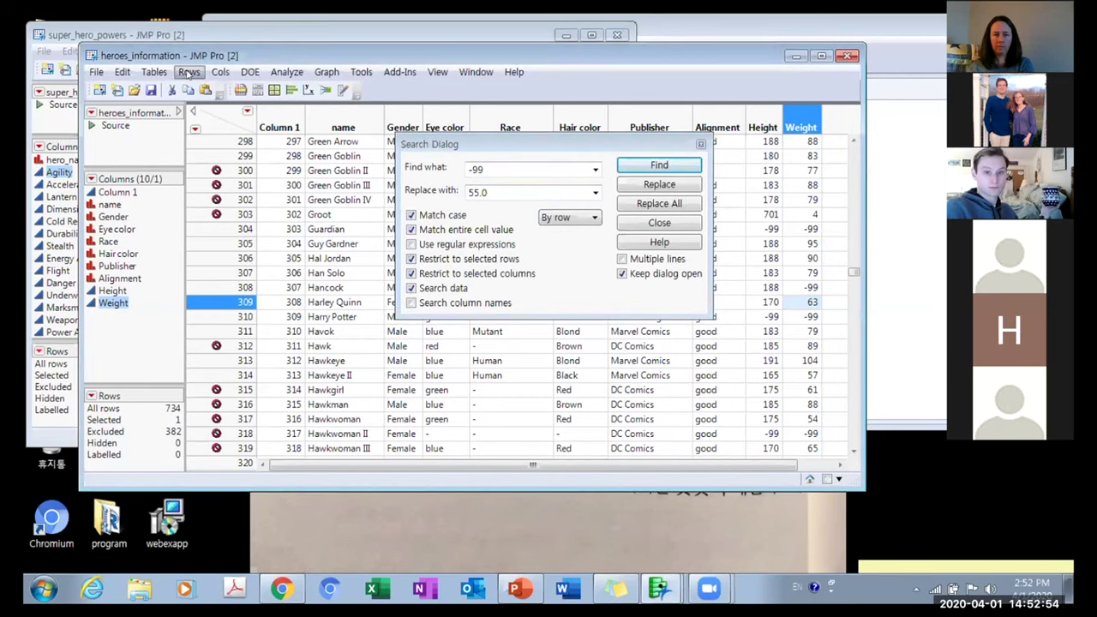
left_click(189, 73)
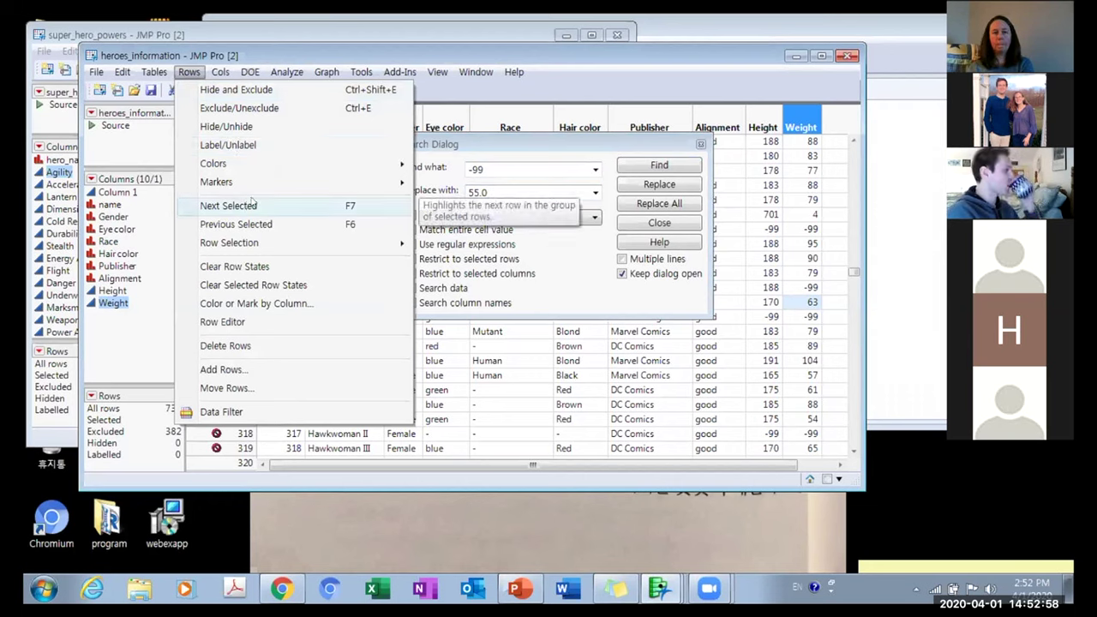
mouse_move(298, 243)
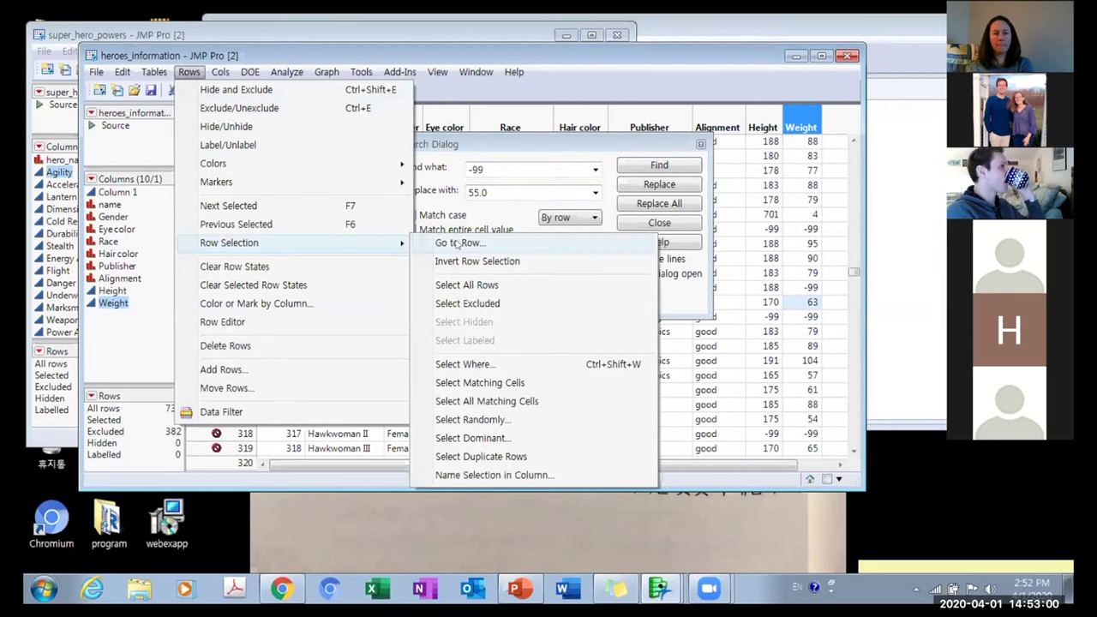
left_click(464, 365)
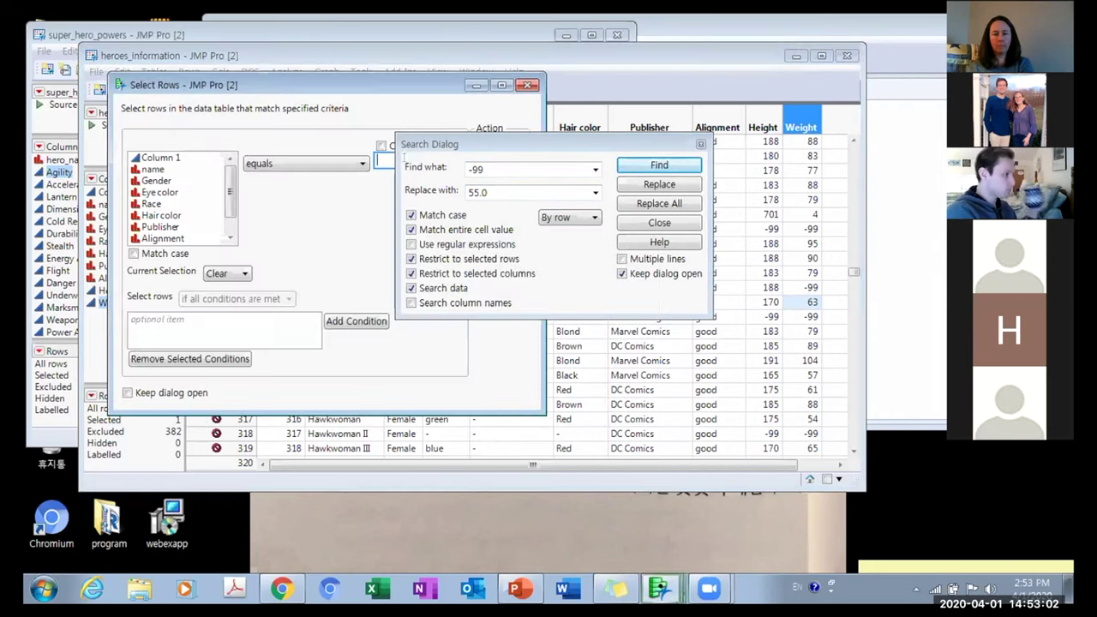
left_click(456, 146)
left_click_drag(457, 146, 691, 326)
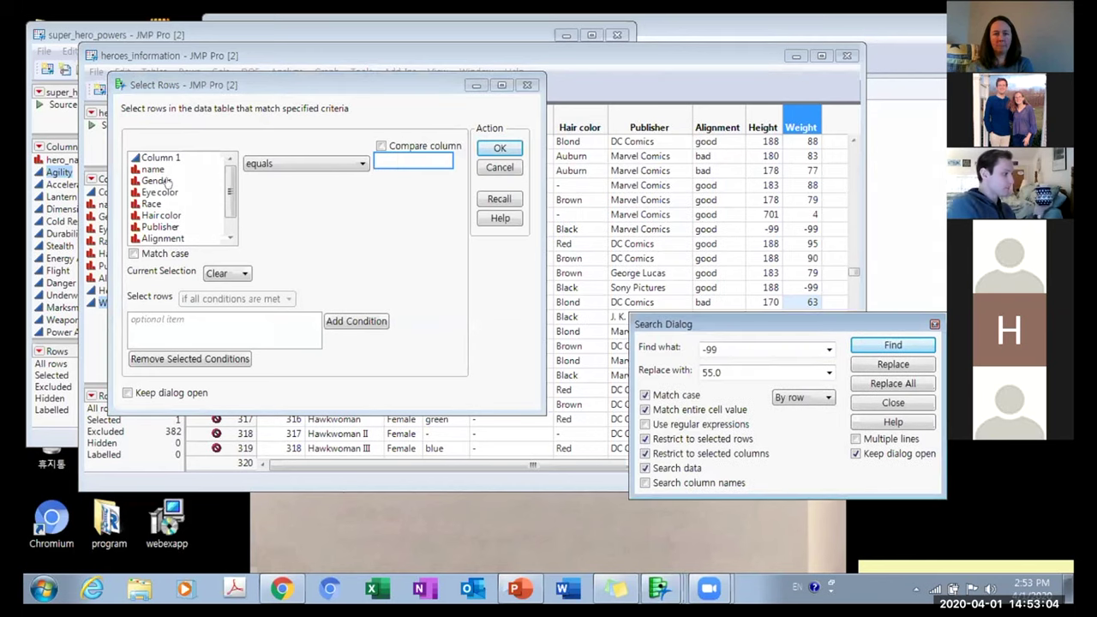
left_click(157, 181)
left_click(412, 157)
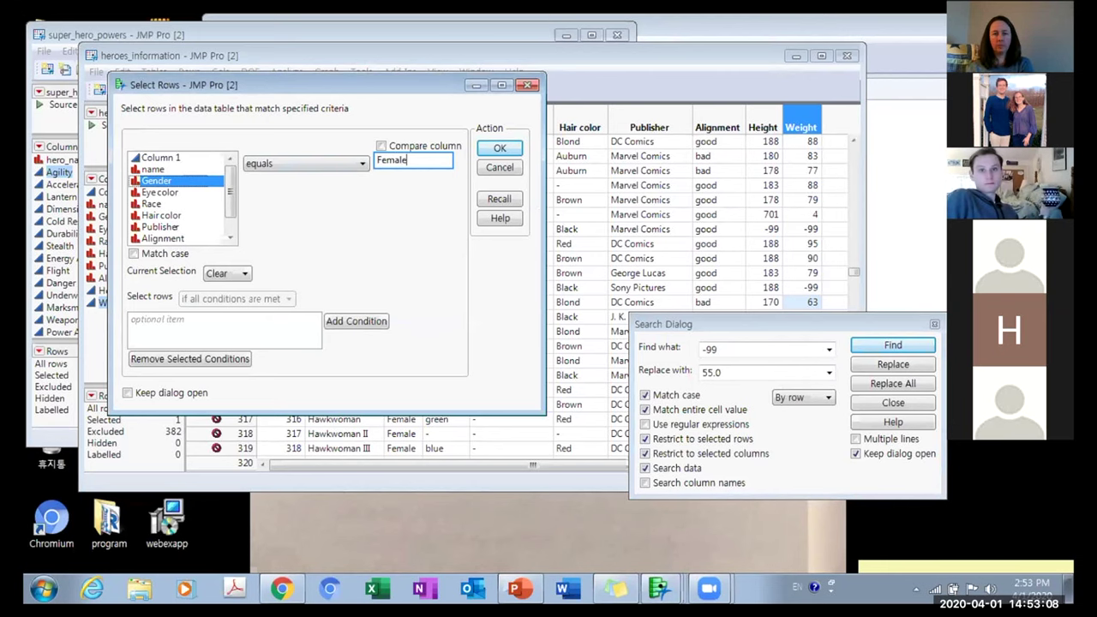
left_click_drag(297, 86, 353, 82)
left_click(556, 144)
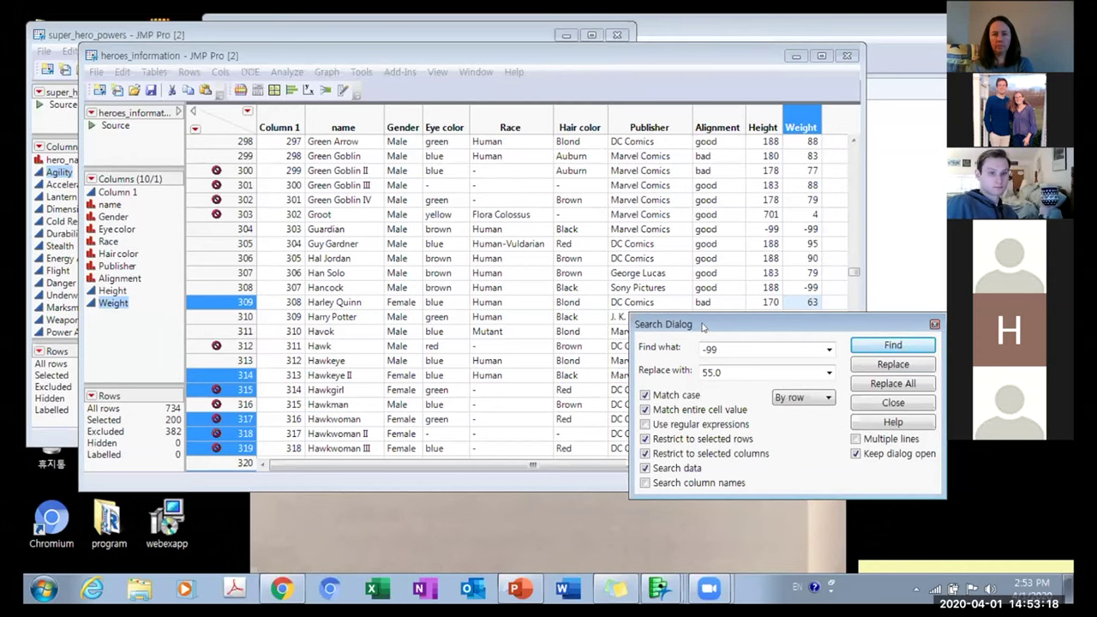
Replace All -99 weights in the selected female rows with 55.0, changing 58 values.
left_click_drag(677, 324, 429, 206)
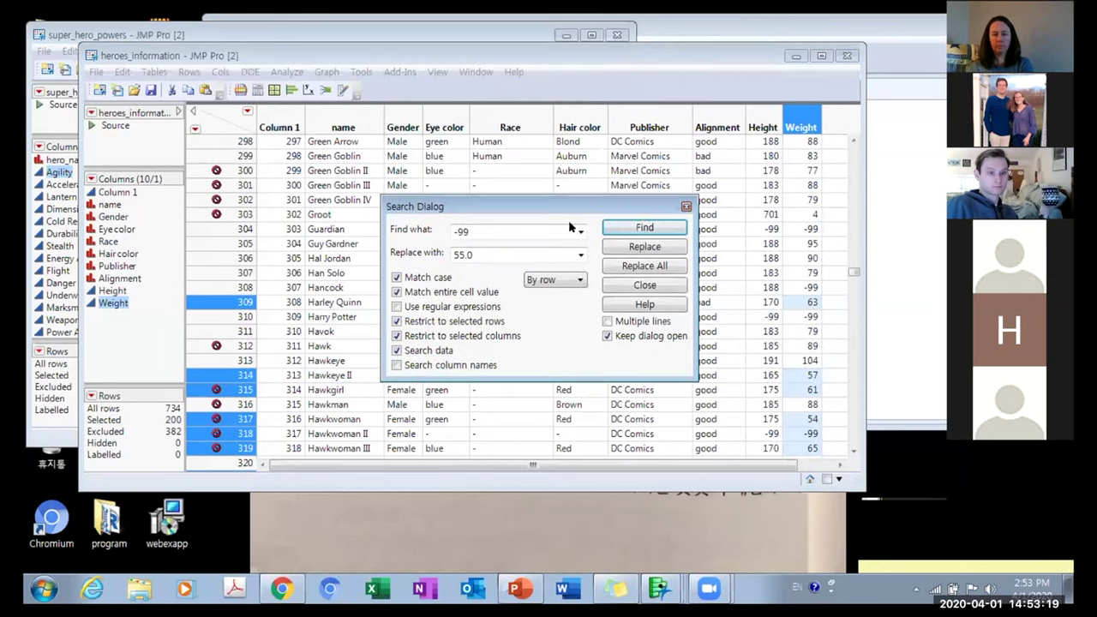
left_click(645, 267)
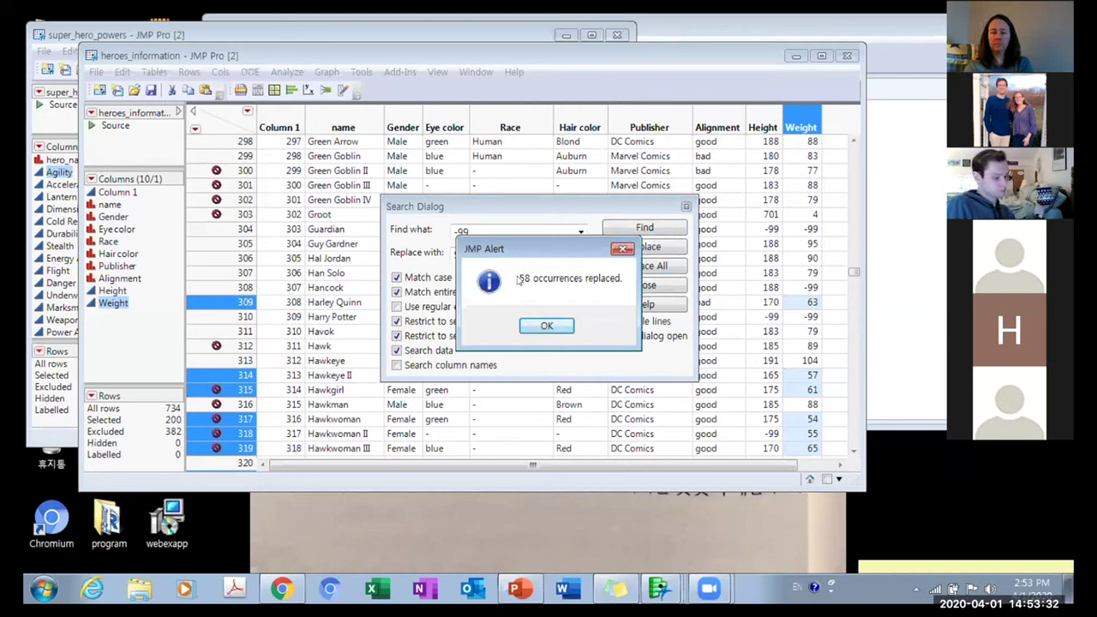
left_click_drag(529, 246, 539, 303)
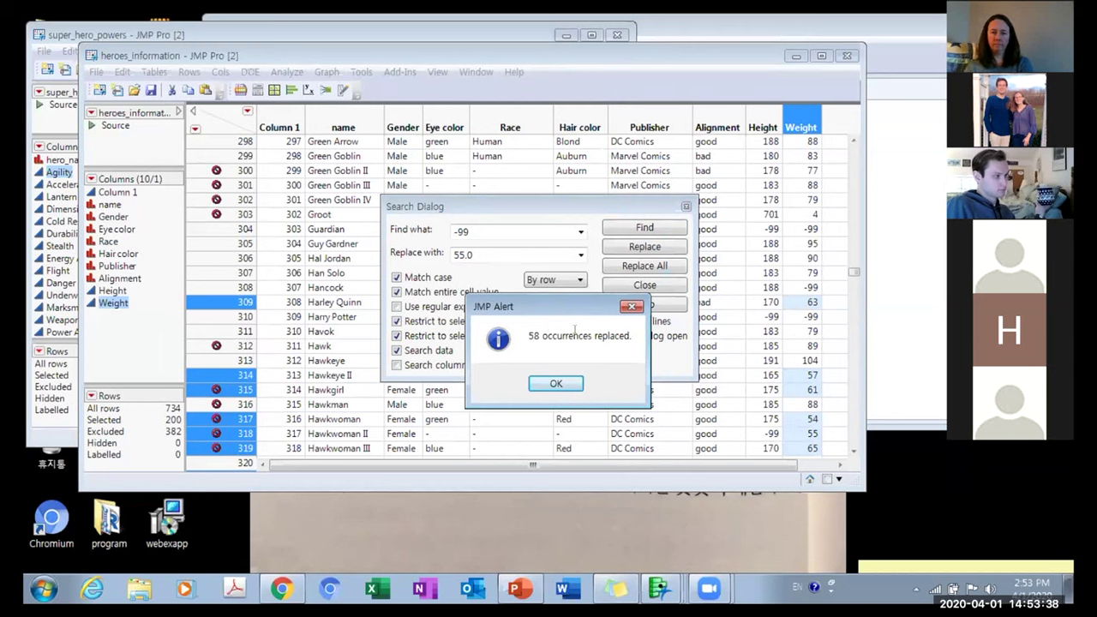
Change the Replace with value to 101.7.
left_click(555, 384)
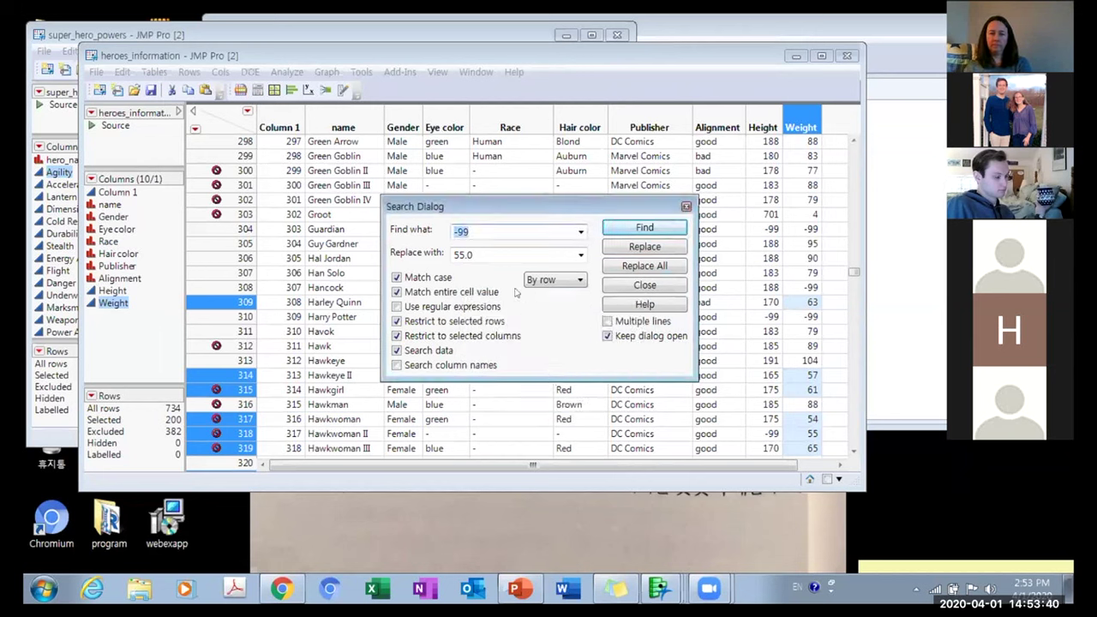
left_click(486, 256)
left_click(501, 254)
key("Down")
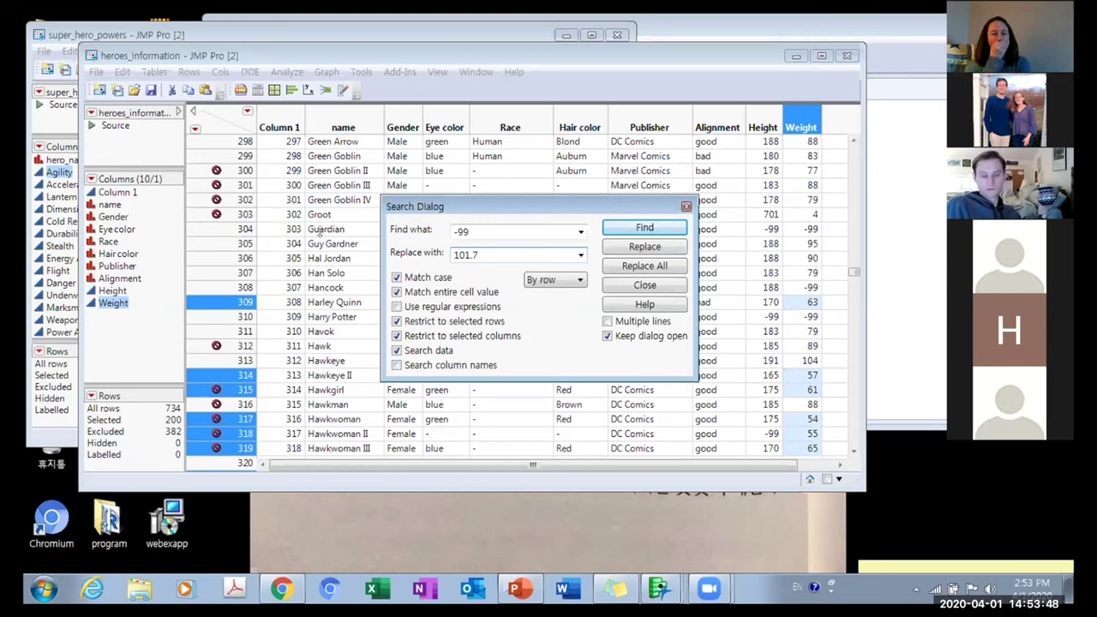
Select rows where Gender equals Male and replace their -99 weights, changing 165 values.
left_click(187, 72)
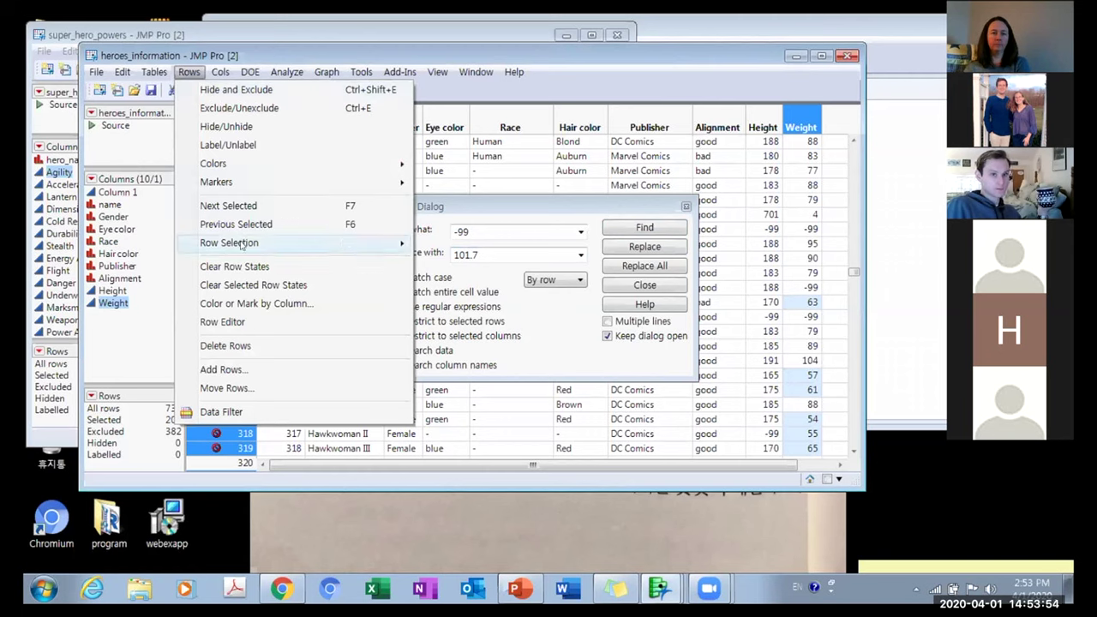
mouse_move(241, 245)
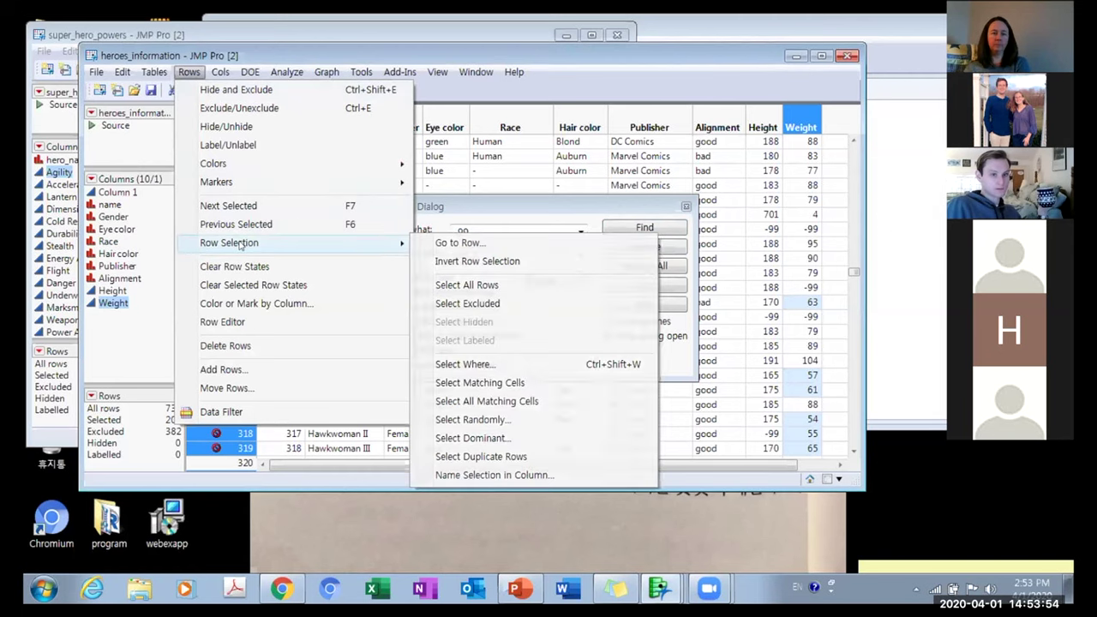
left_click(463, 364)
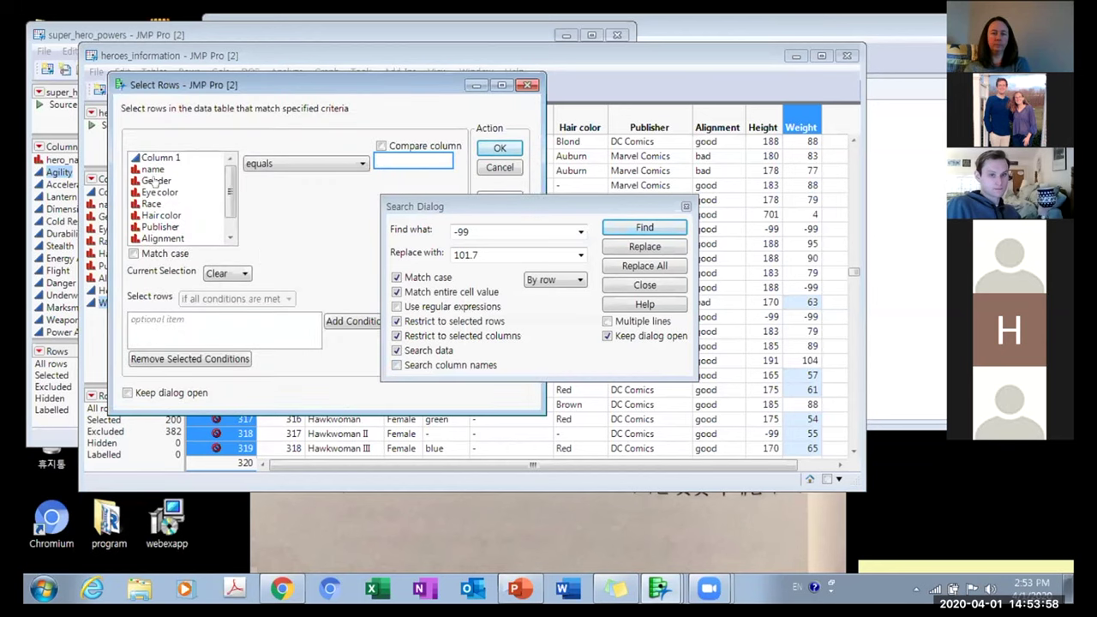
left_click_drag(431, 206, 537, 205)
left_click(411, 160)
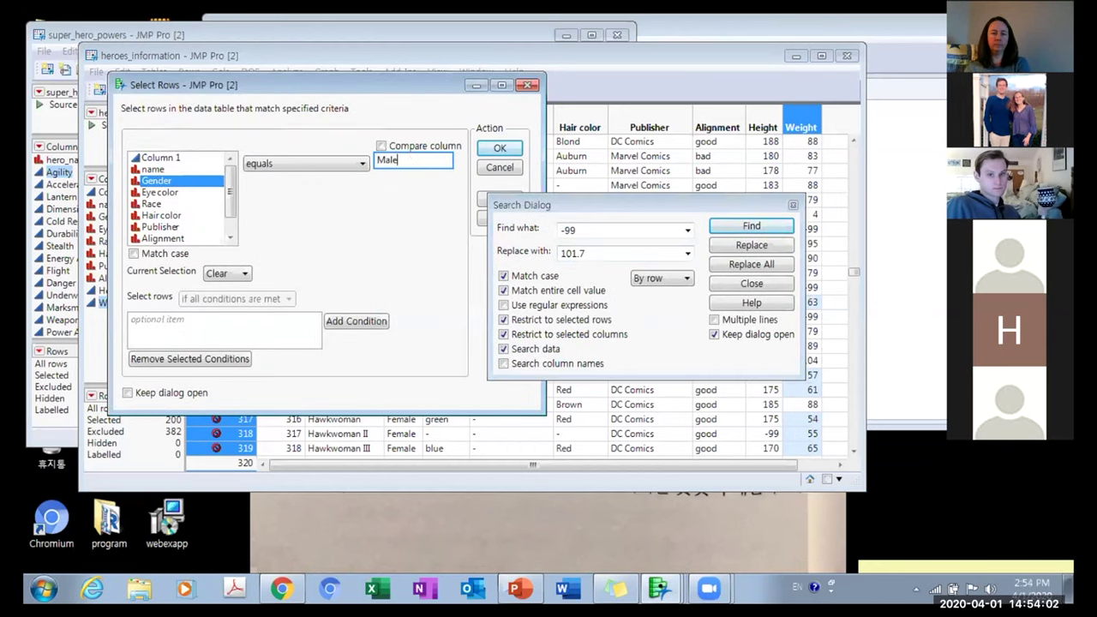
left_click_drag(548, 205, 620, 205)
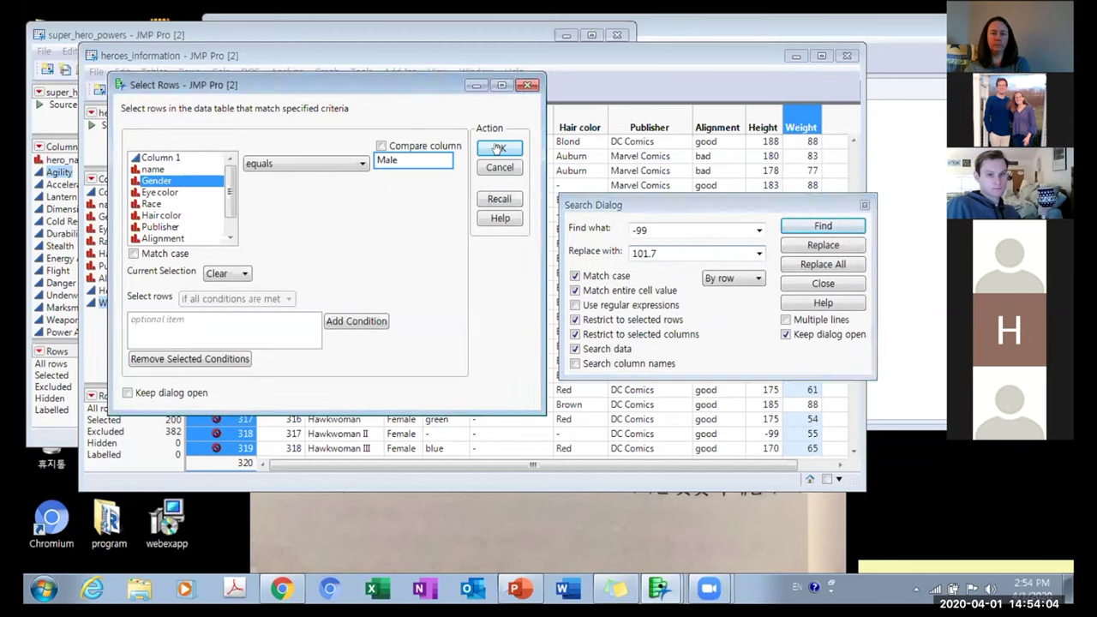
left_click(499, 148)
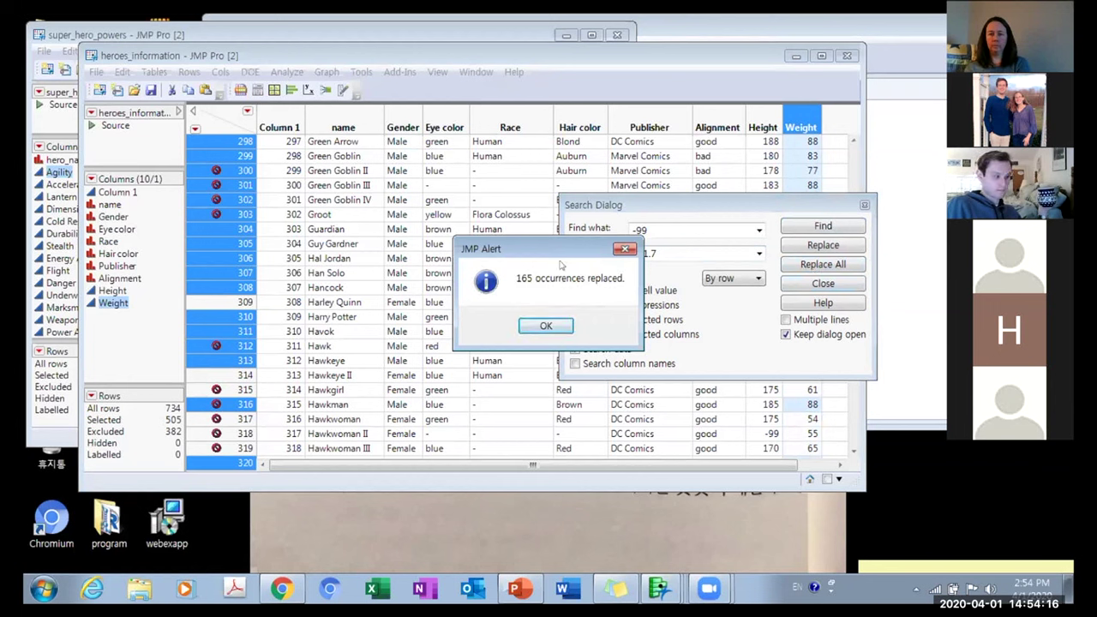
left_click(545, 328)
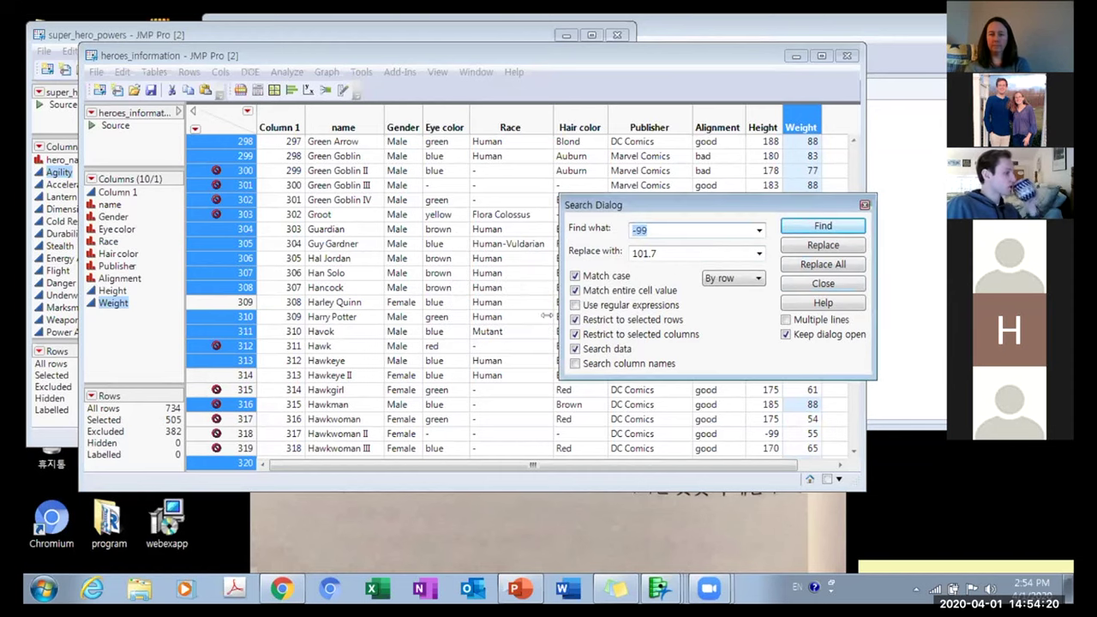
Scroll the table to confirm Weight shows 55 or 101.7 instead of -99, then select Height.
left_click(863, 205)
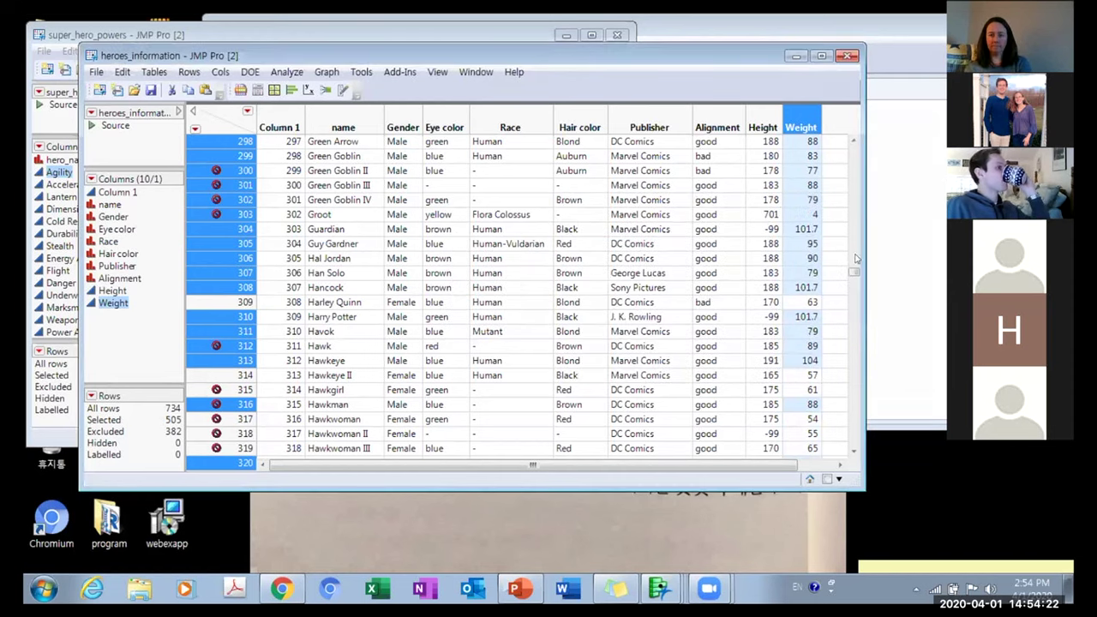
scroll(852, 277, "down", 5)
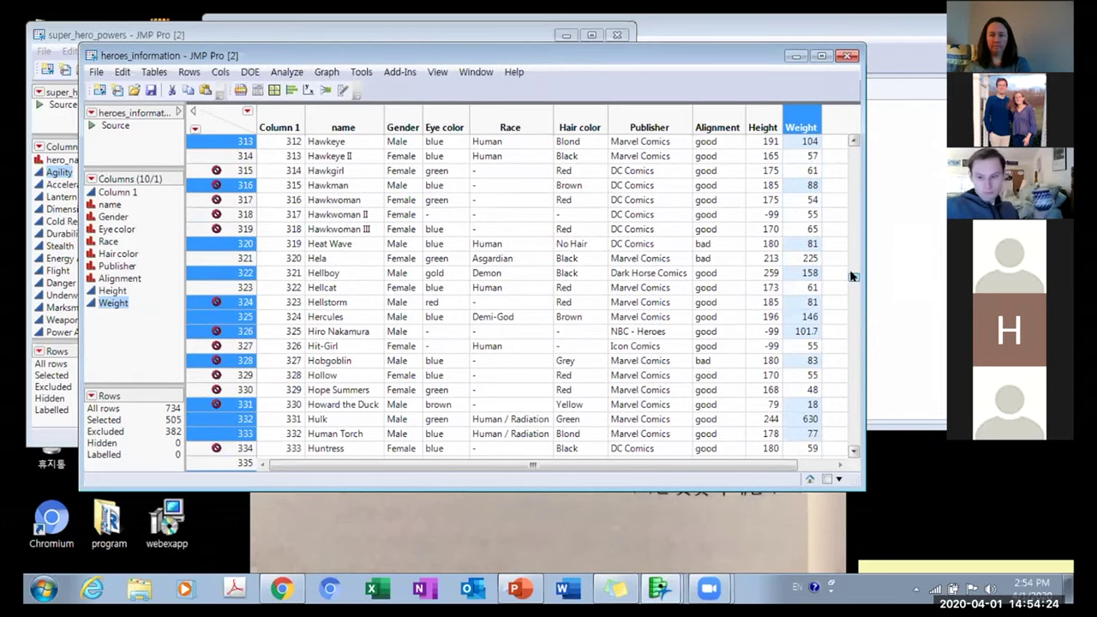
scroll(852, 277, "up", 3)
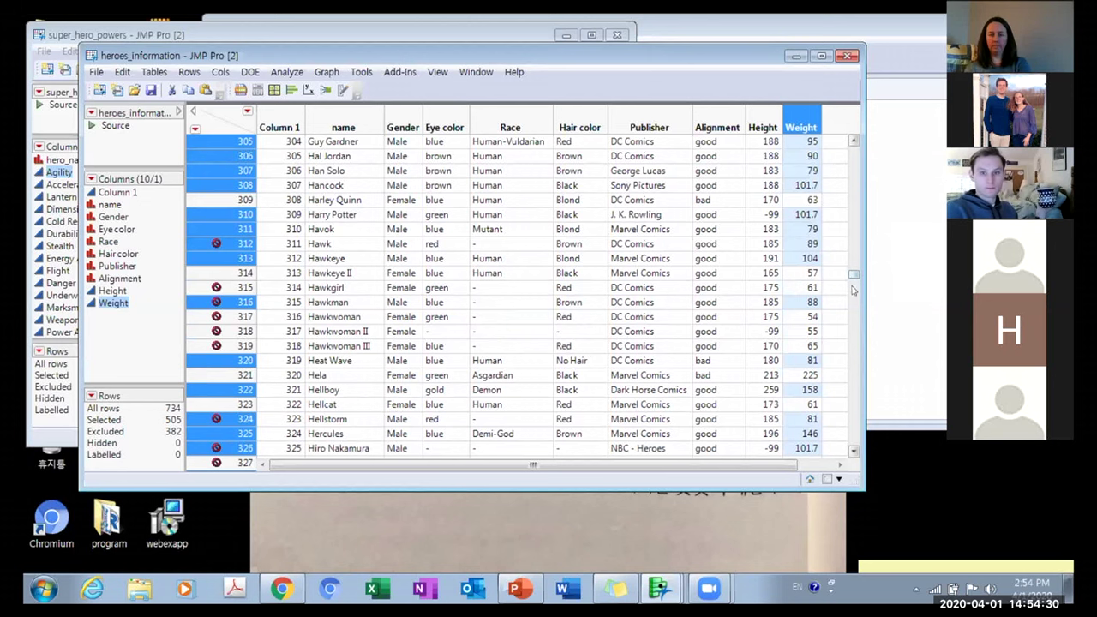
left_click_drag(849, 275, 854, 246)
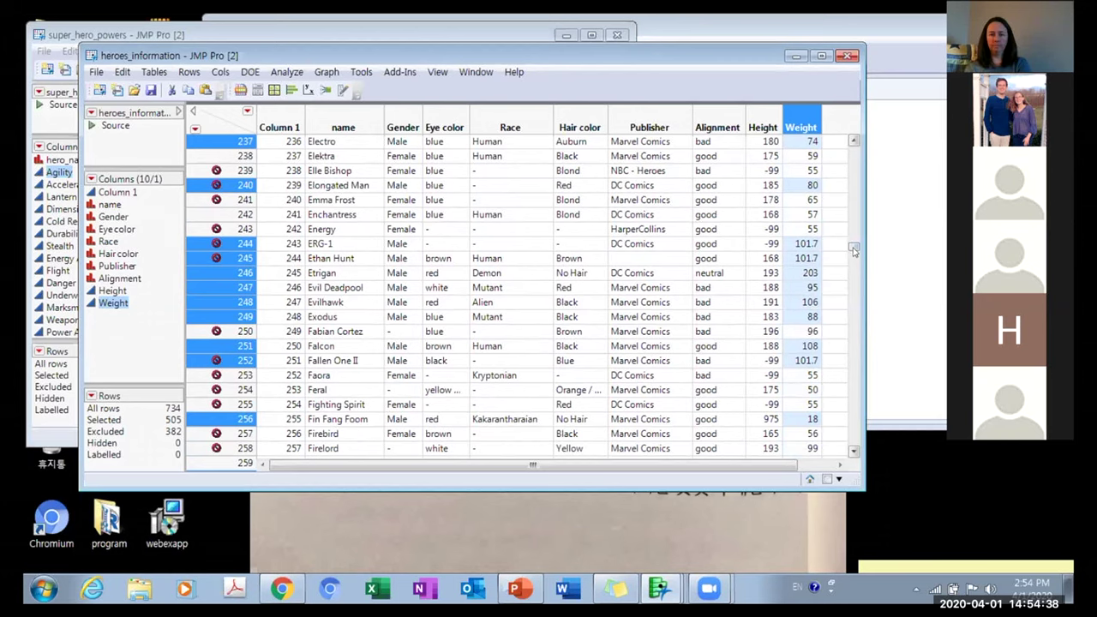
scroll(853, 189, "up", 20)
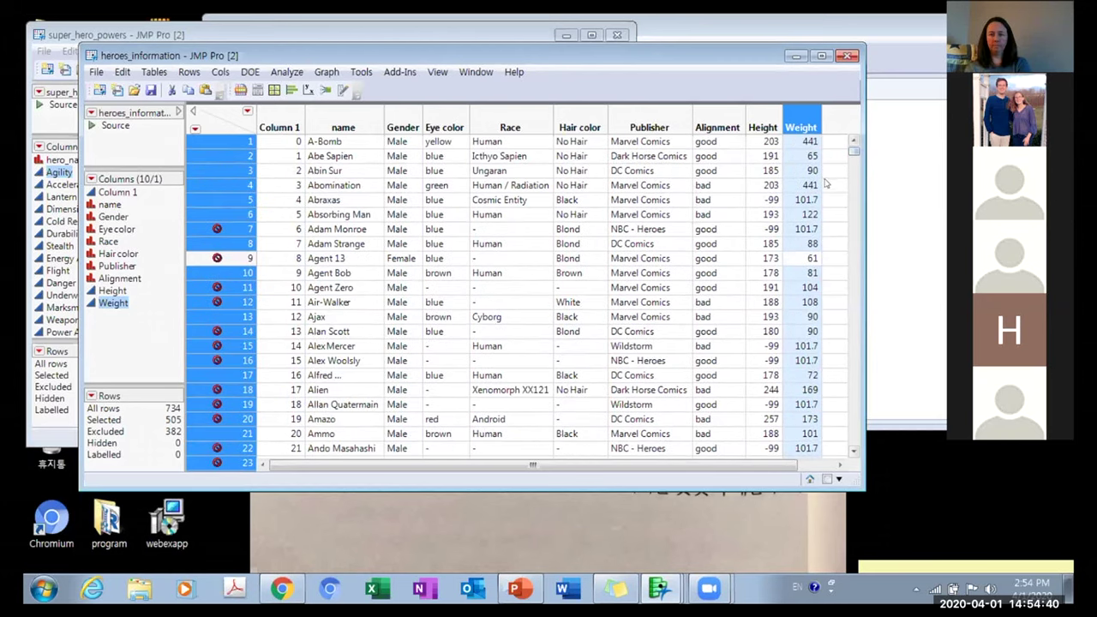
left_click(757, 117)
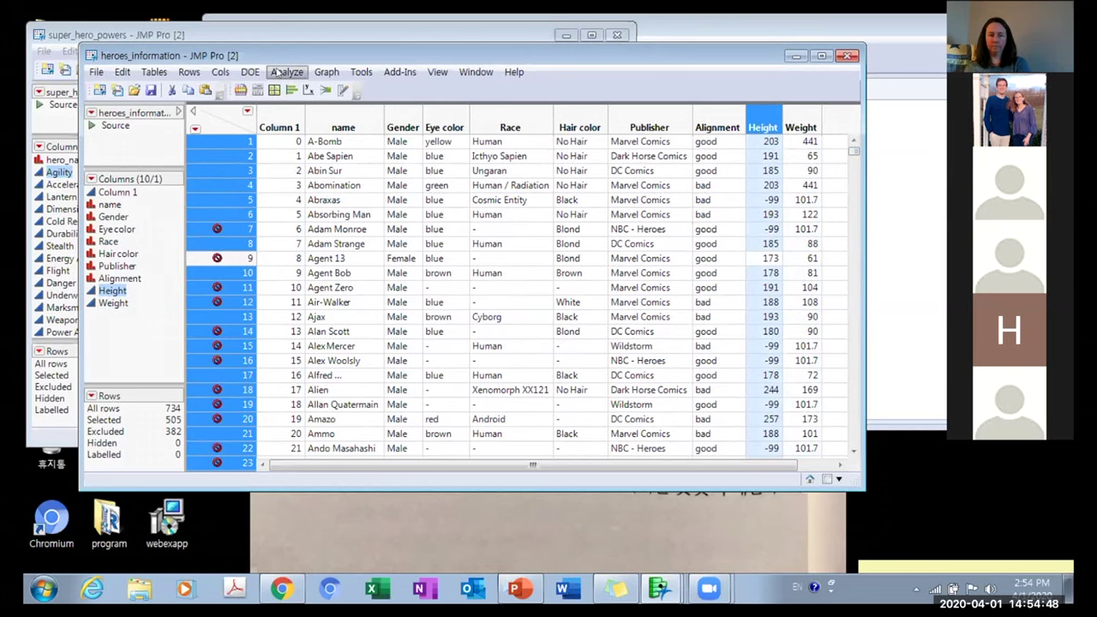
Run a Distribution of Height with Gender as the By variable.
left_click(285, 72)
left_click(314, 90)
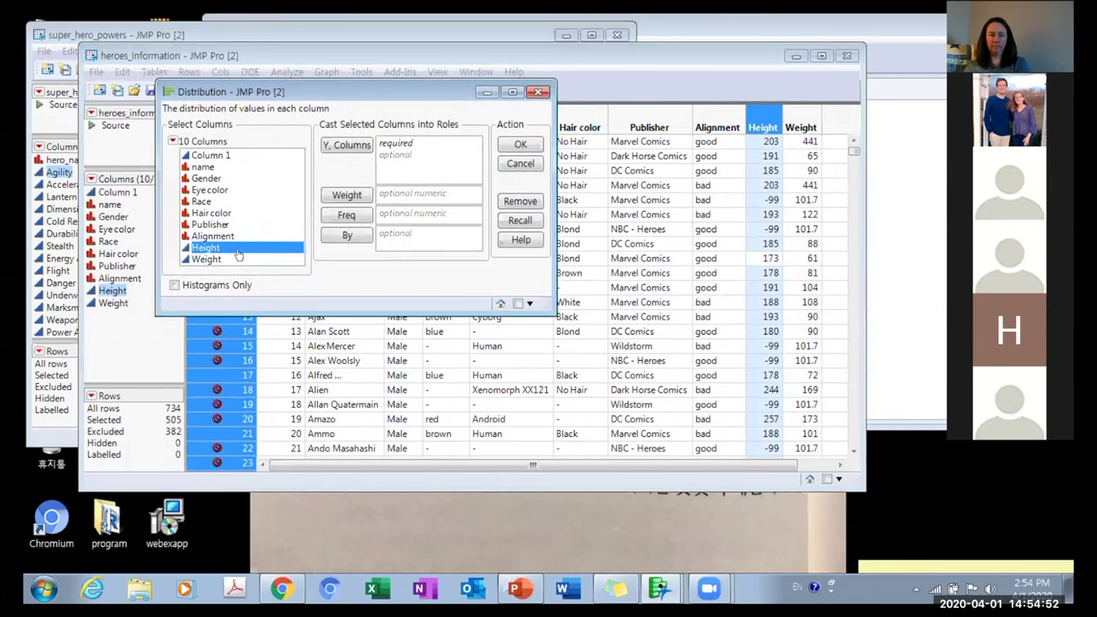
left_click(346, 145)
left_click(206, 177)
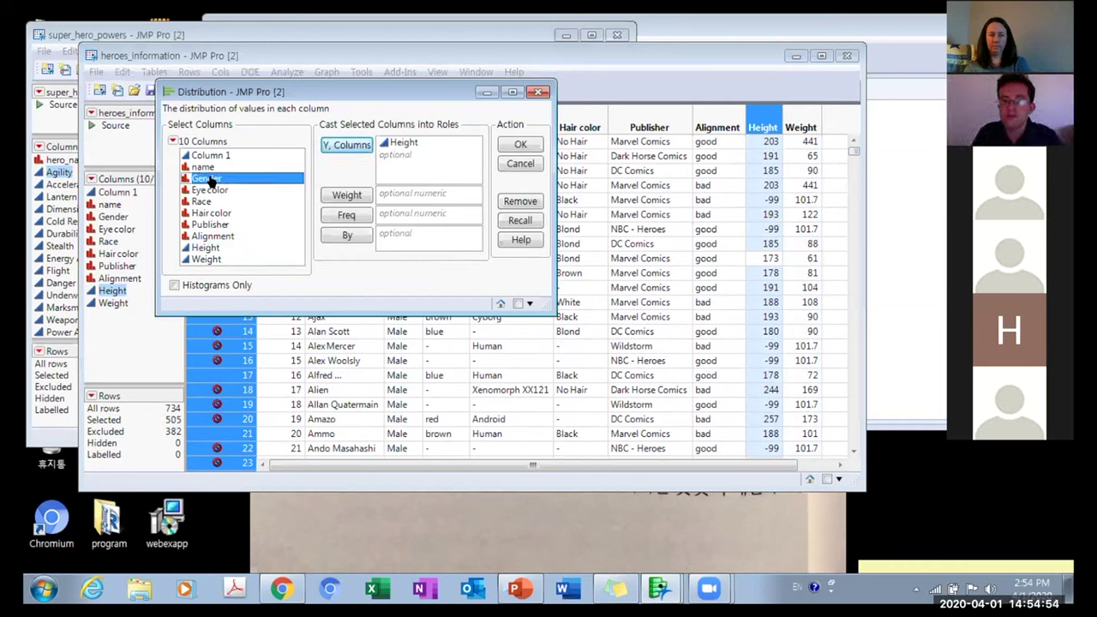
left_click(343, 238)
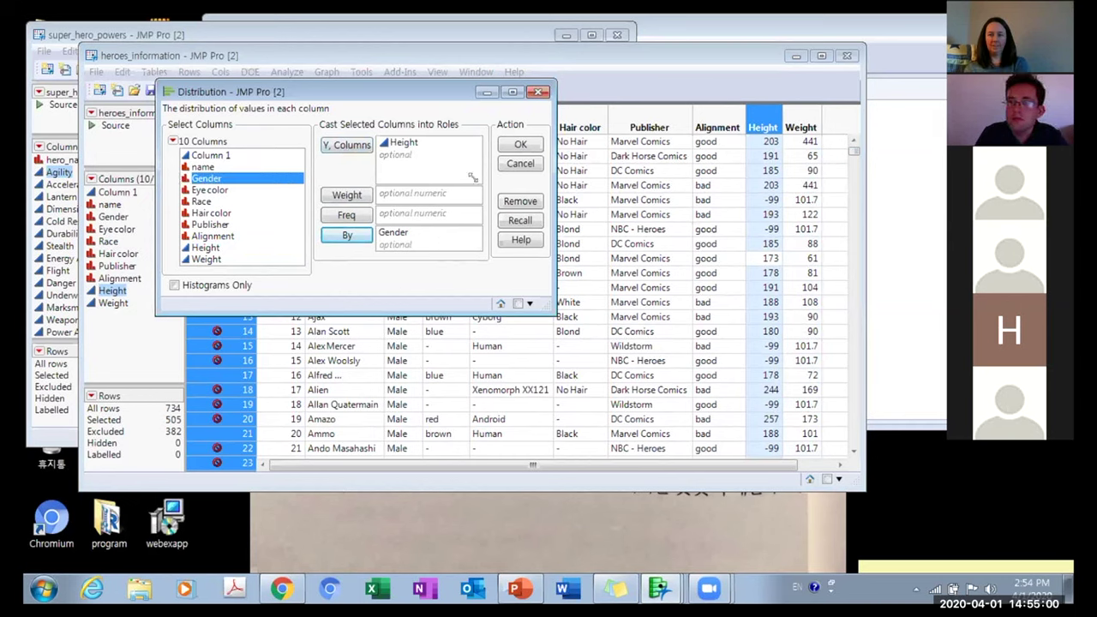
left_click(517, 143)
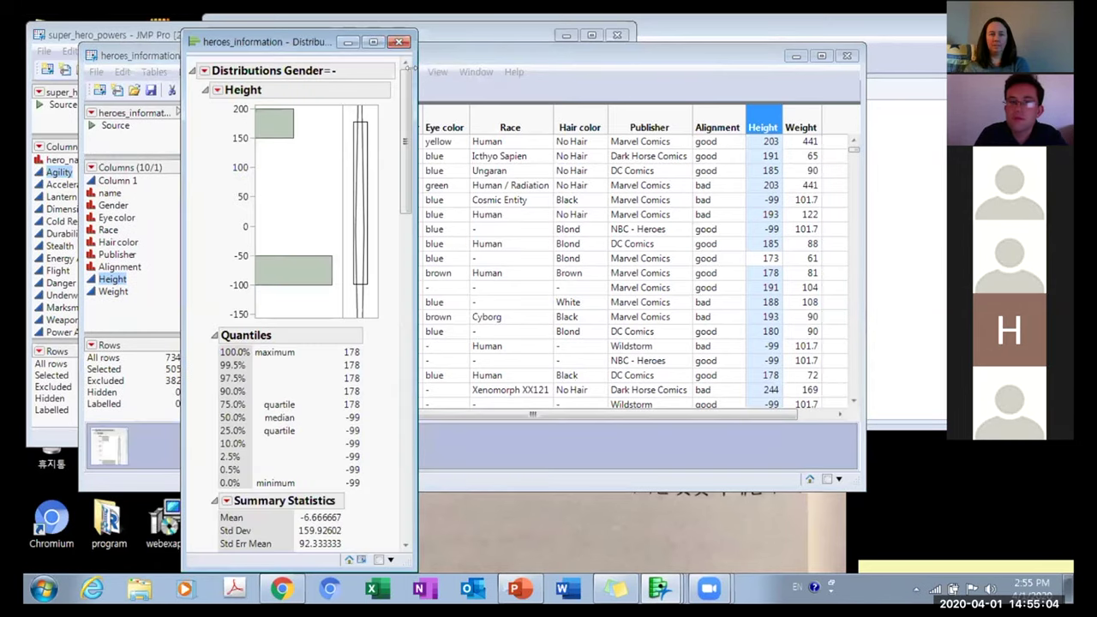
Lay out the Female and Male Height reports horizontally, then close the report.
left_click_drag(605, 94, 619, 259)
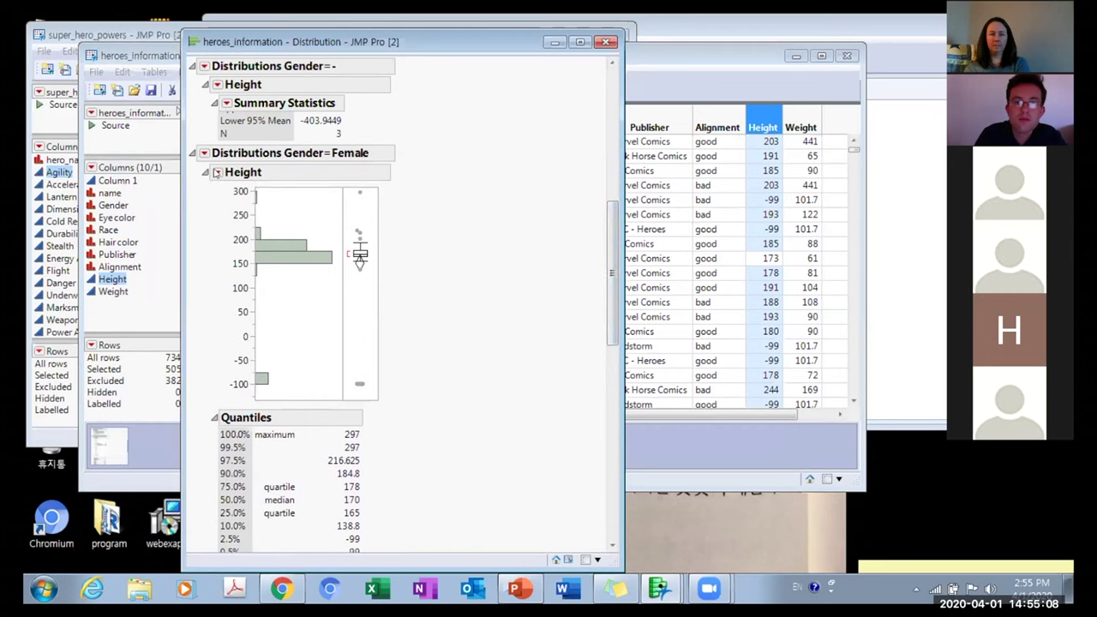
left_click(218, 173)
mouse_move(282, 186)
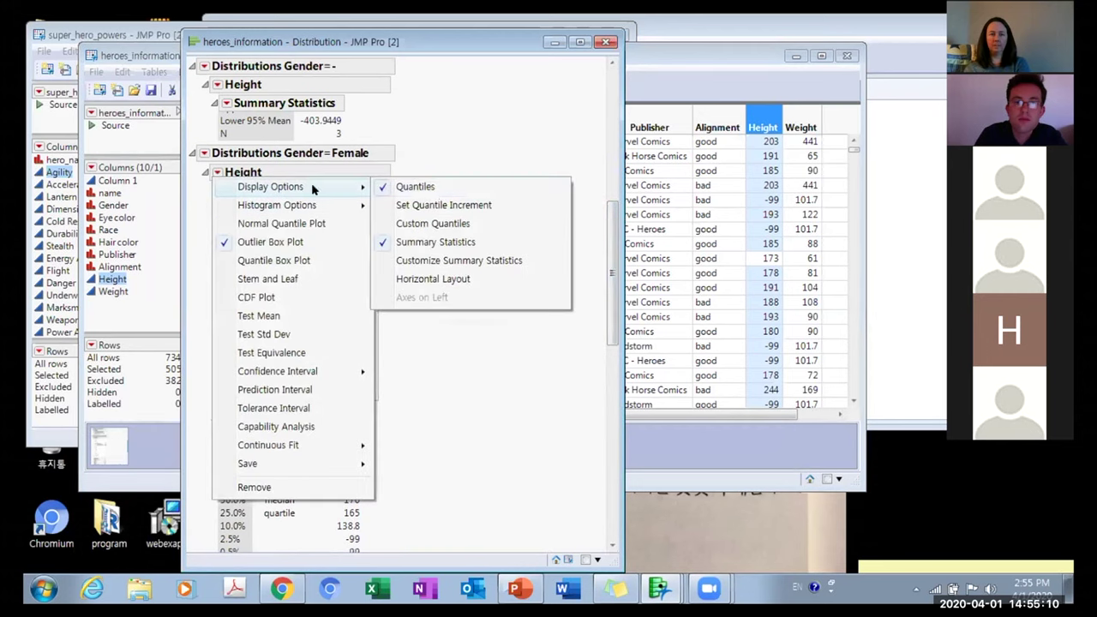
left_click(433, 283)
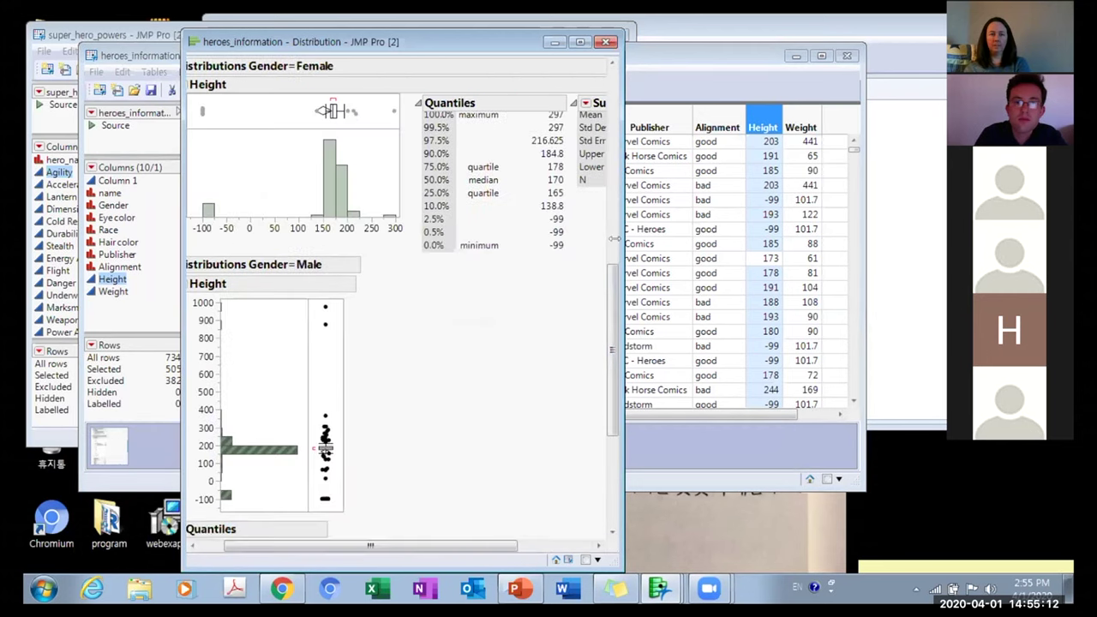
left_click_drag(613, 239, 770, 239)
left_click(203, 264)
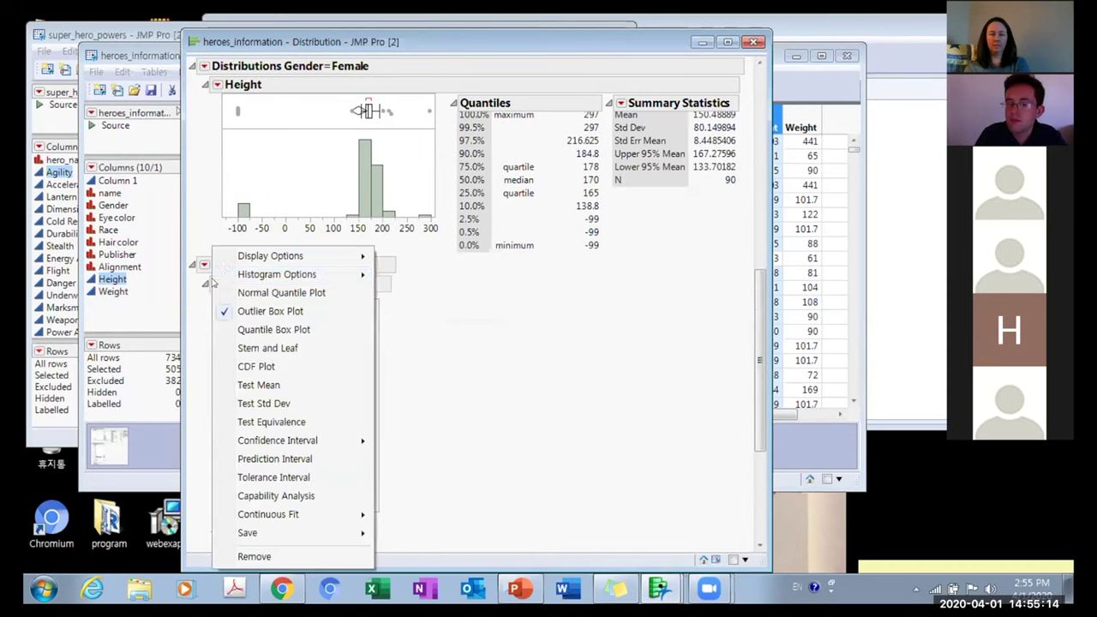
mouse_move(253, 264)
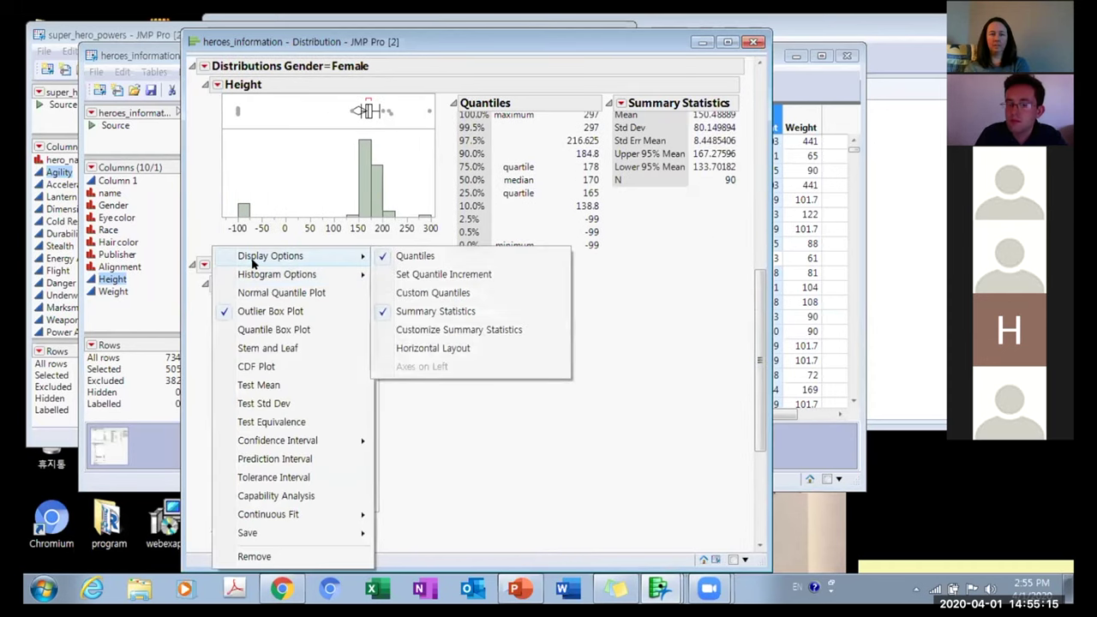
left_click(429, 348)
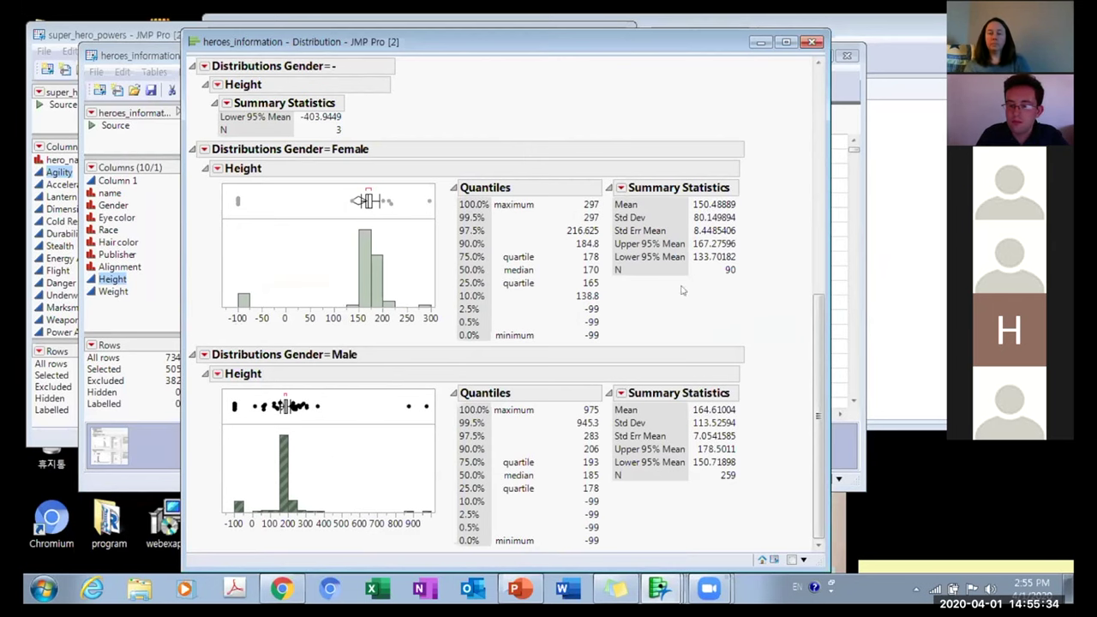
left_click(811, 41)
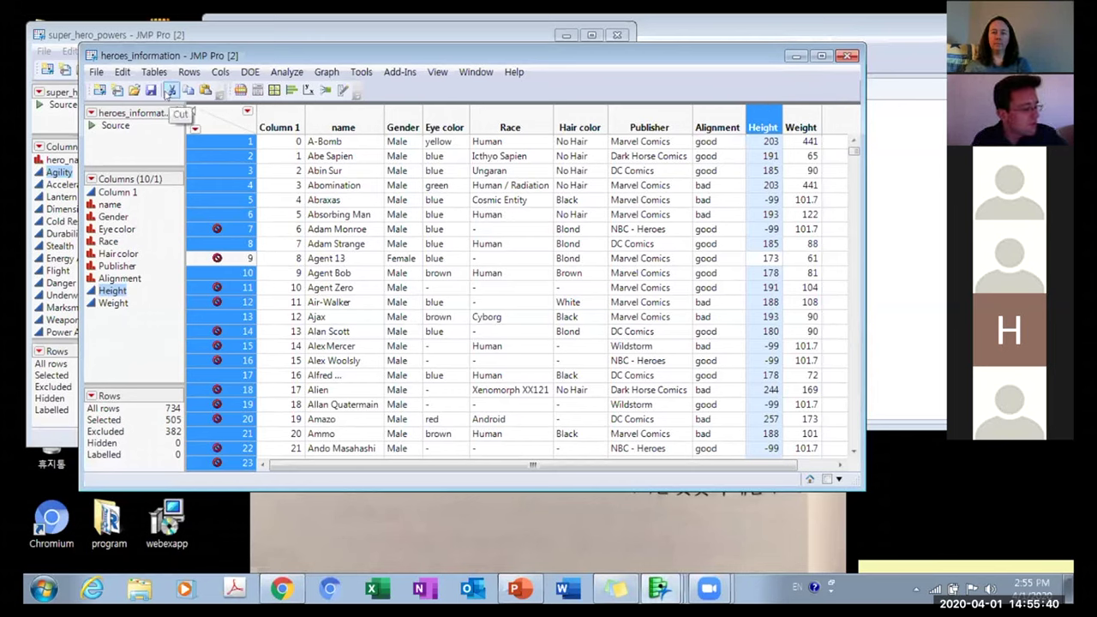
Open Find in heroes_information with -99 to be replaced by 150.4.
left_click(122, 72)
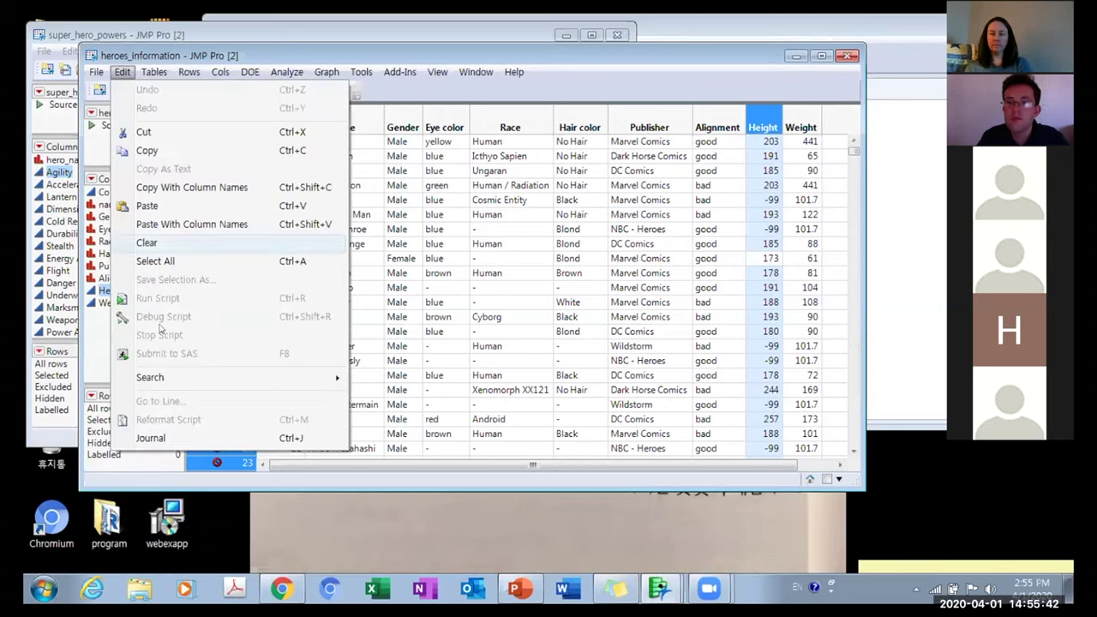
mouse_move(167, 377)
left_click(425, 377)
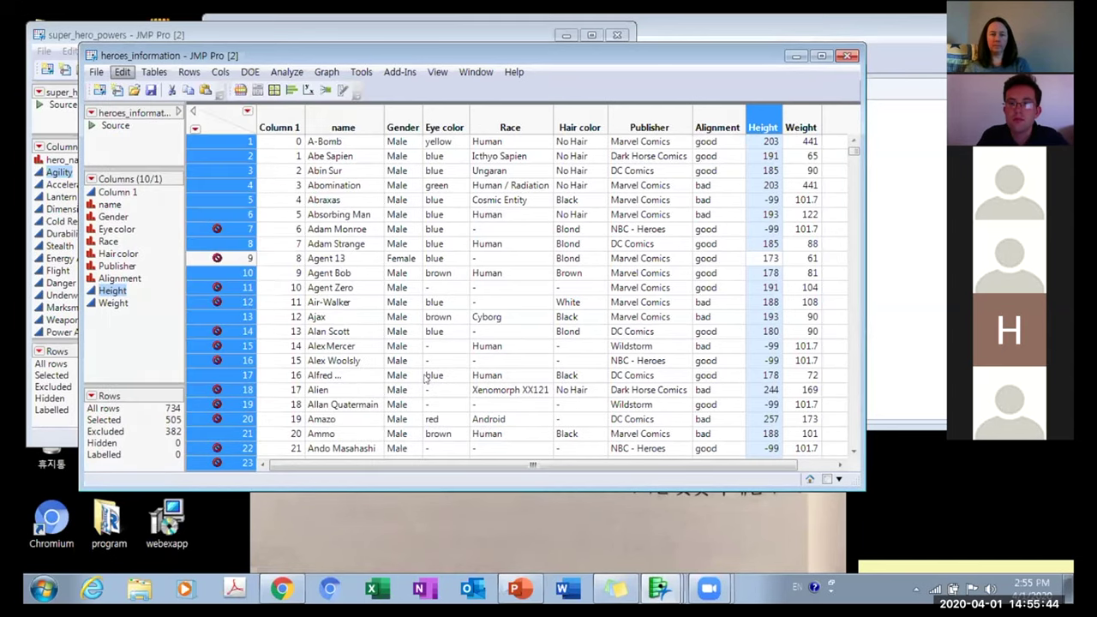
left_click(584, 147)
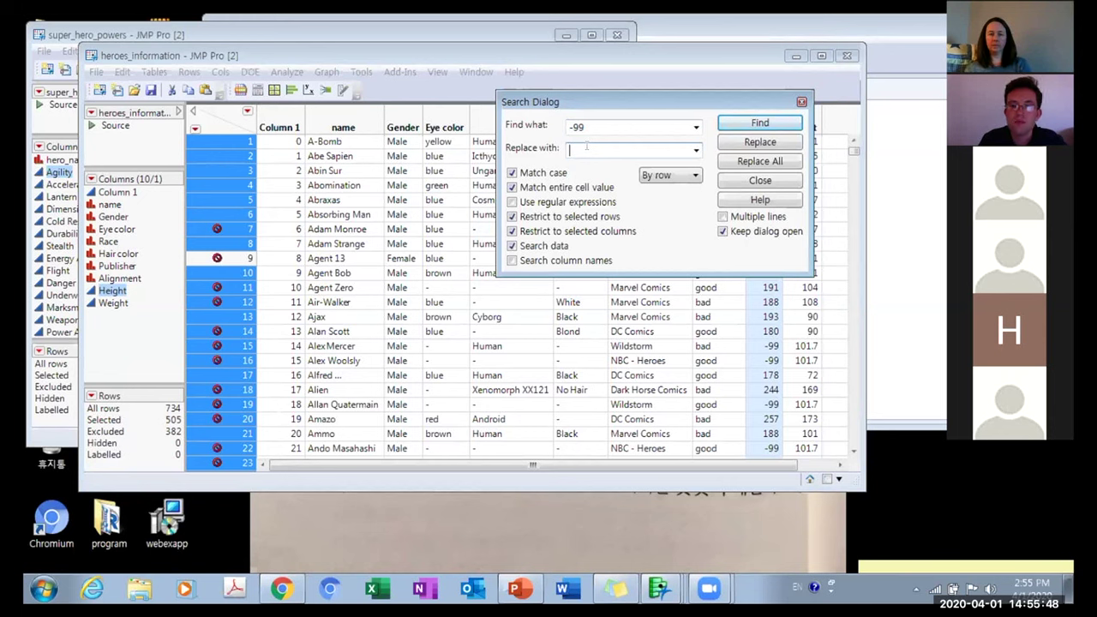
key("Down")
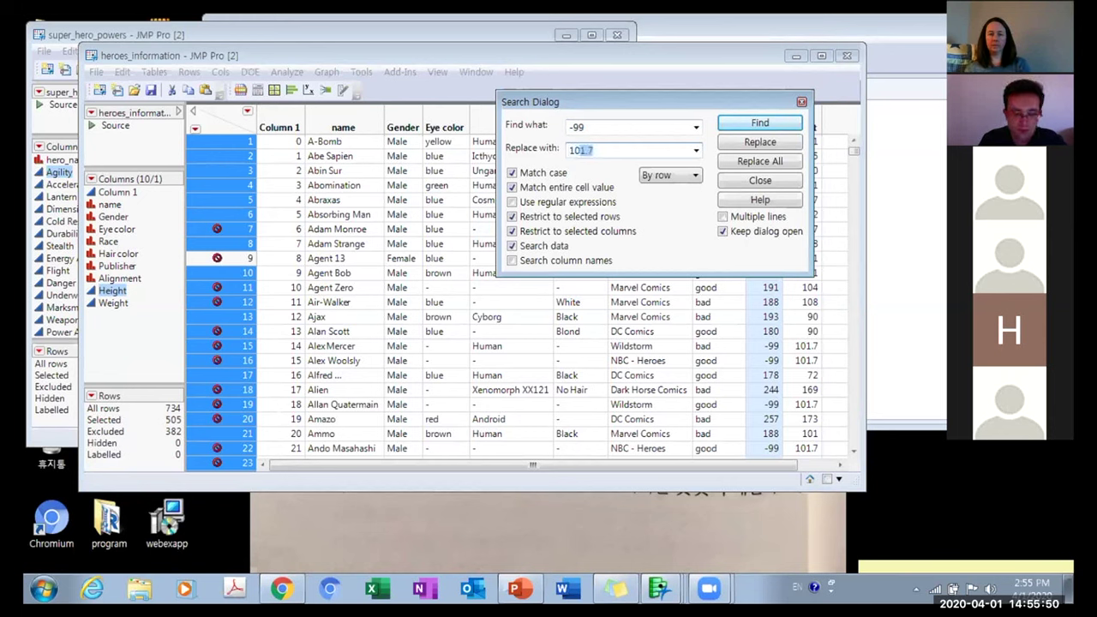
type("150.4")
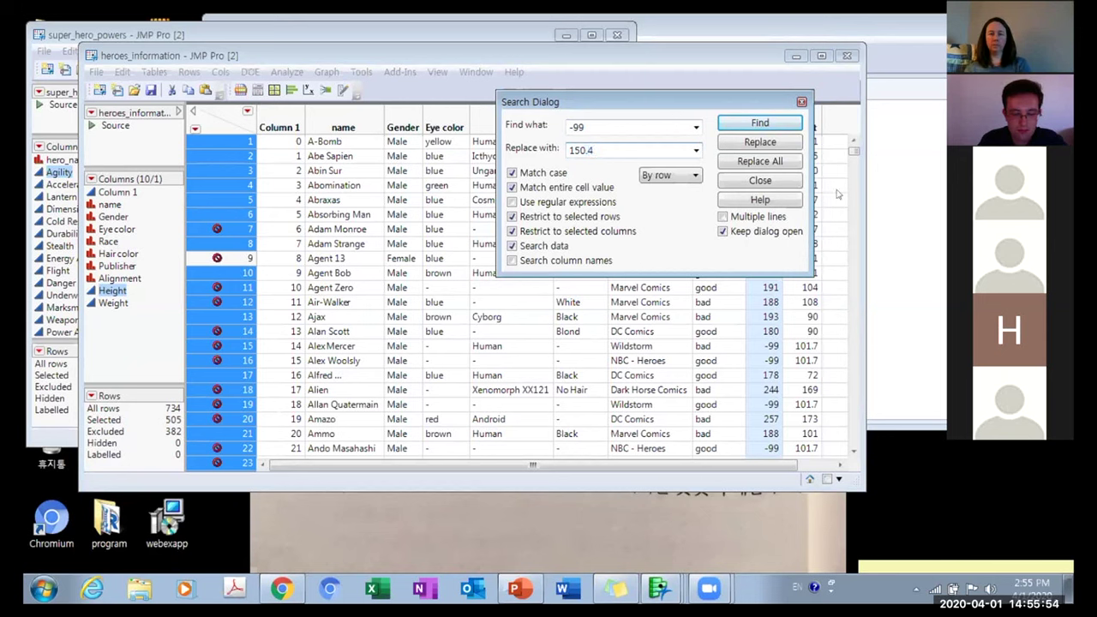
Use Select Where to select the heroes_information rows where Gender equals Female.
left_click(238, 54)
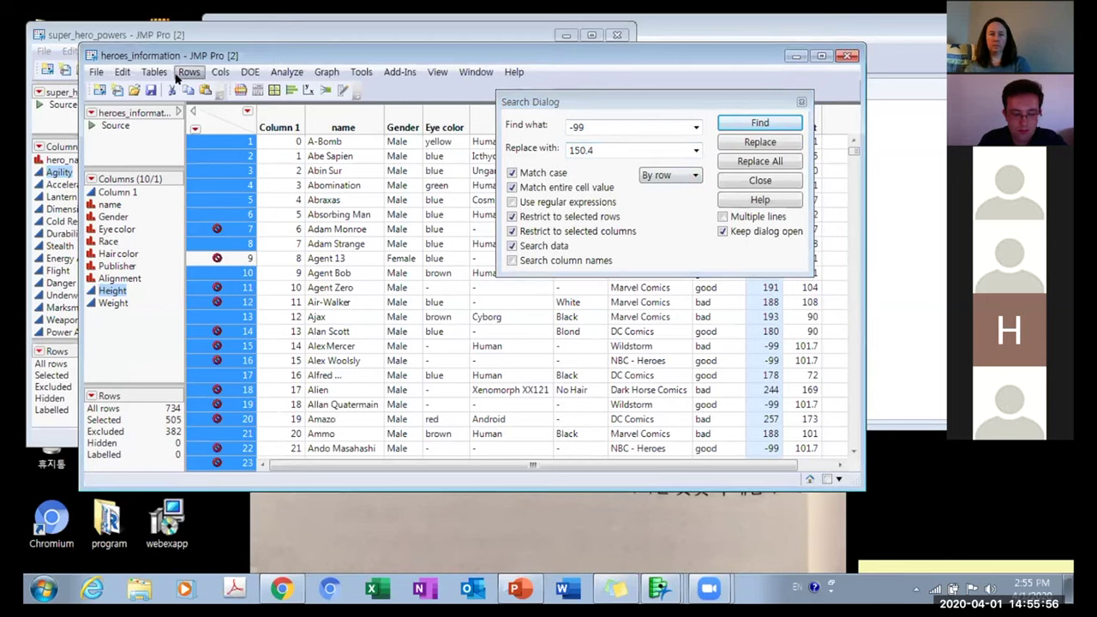
left_click(180, 73)
left_click(179, 72)
left_click(174, 72)
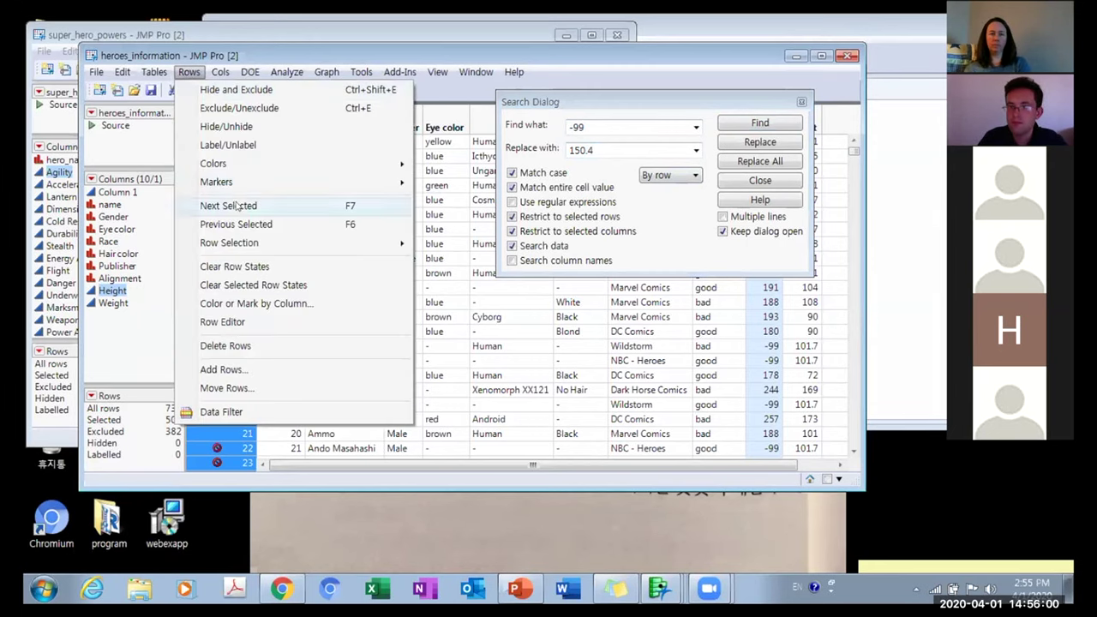
mouse_move(257, 251)
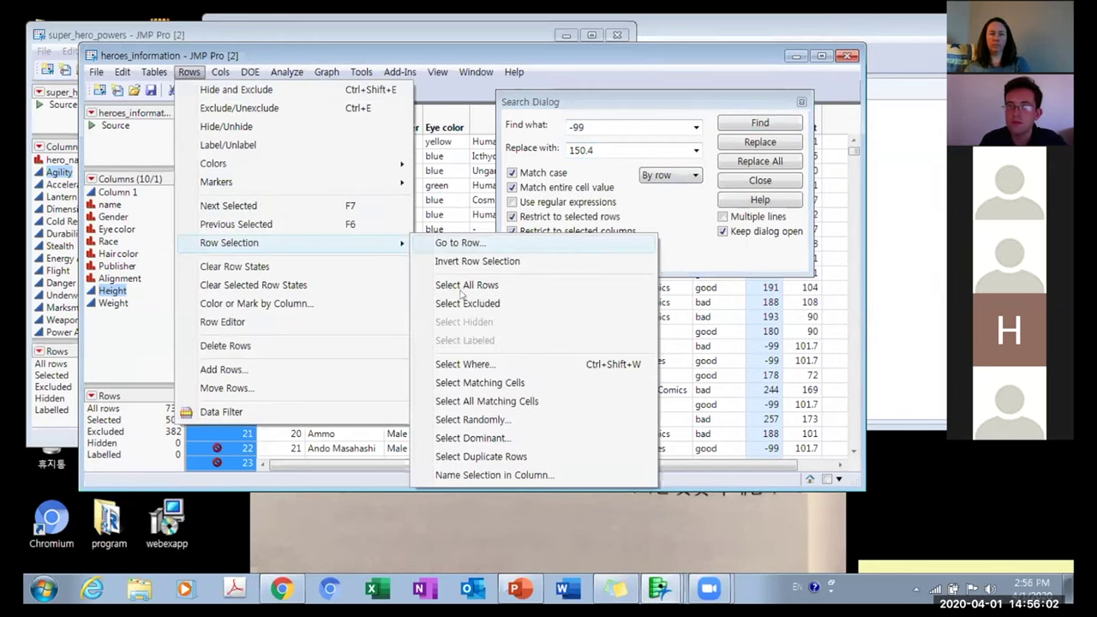
left_click(462, 364)
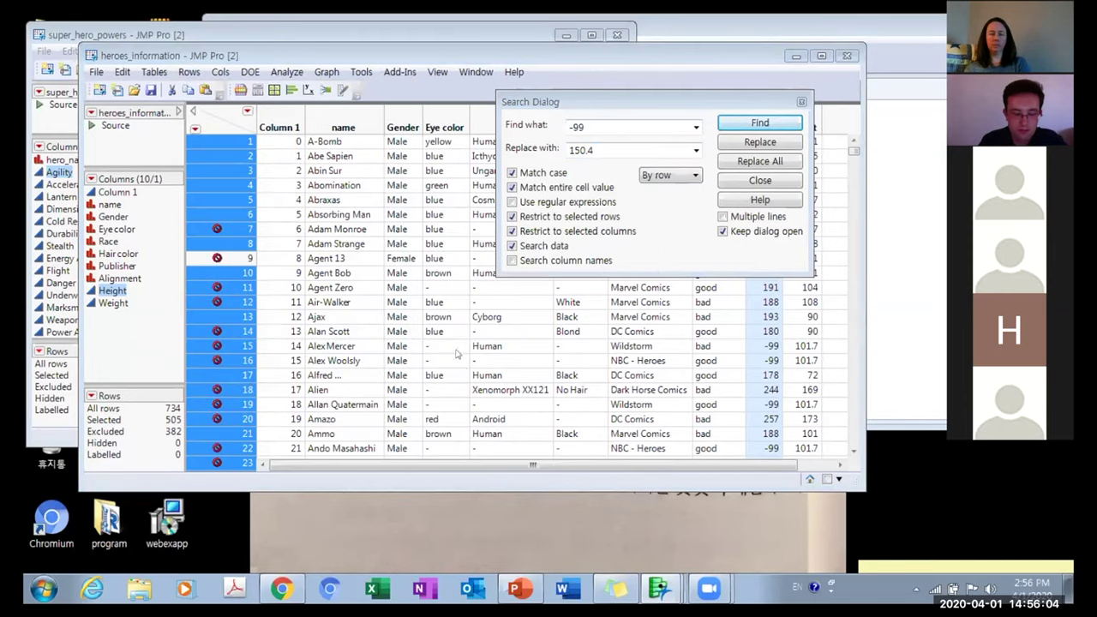
left_click(163, 181)
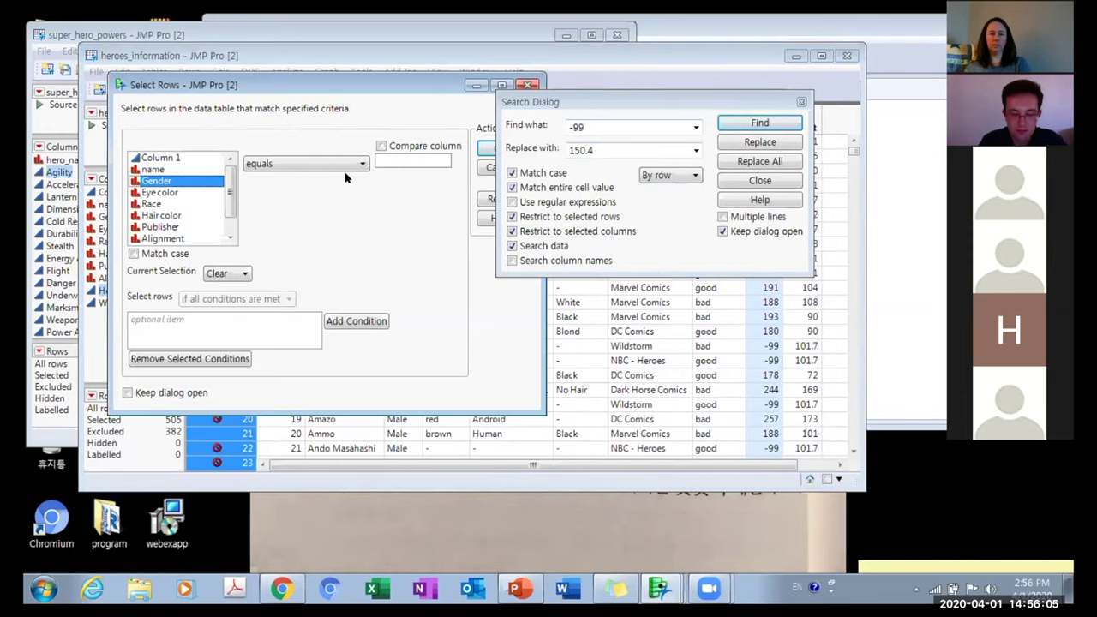
left_click(416, 159)
type("Female")
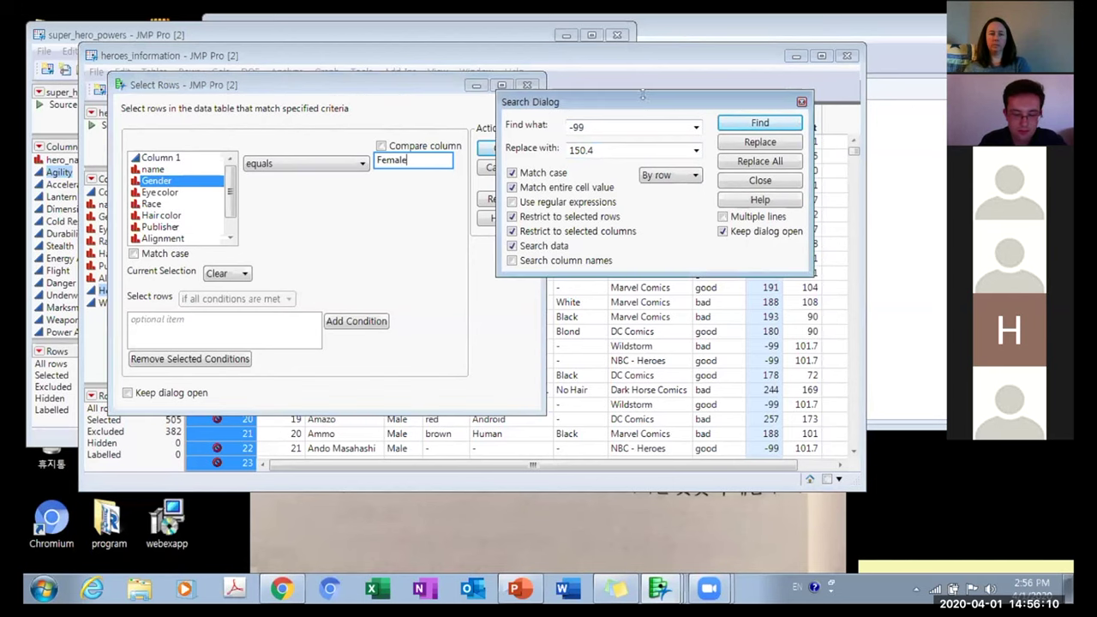
left_click_drag(549, 101, 691, 146)
left_click(500, 150)
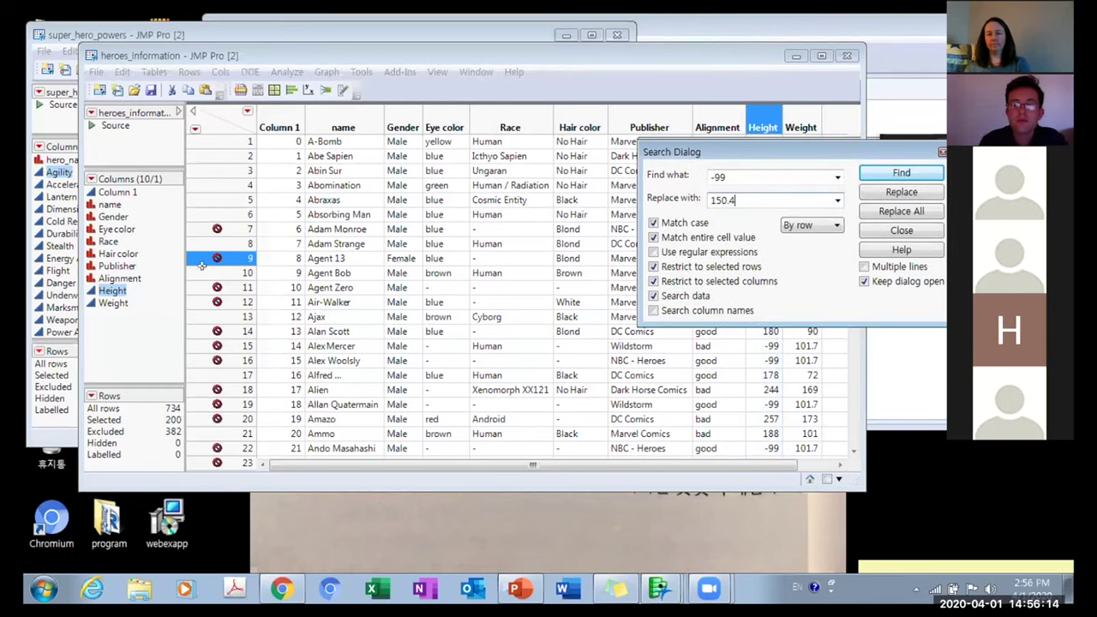
Replace every -99 height in the selected Female rows with 150.4.
left_click_drag(685, 146, 521, 209)
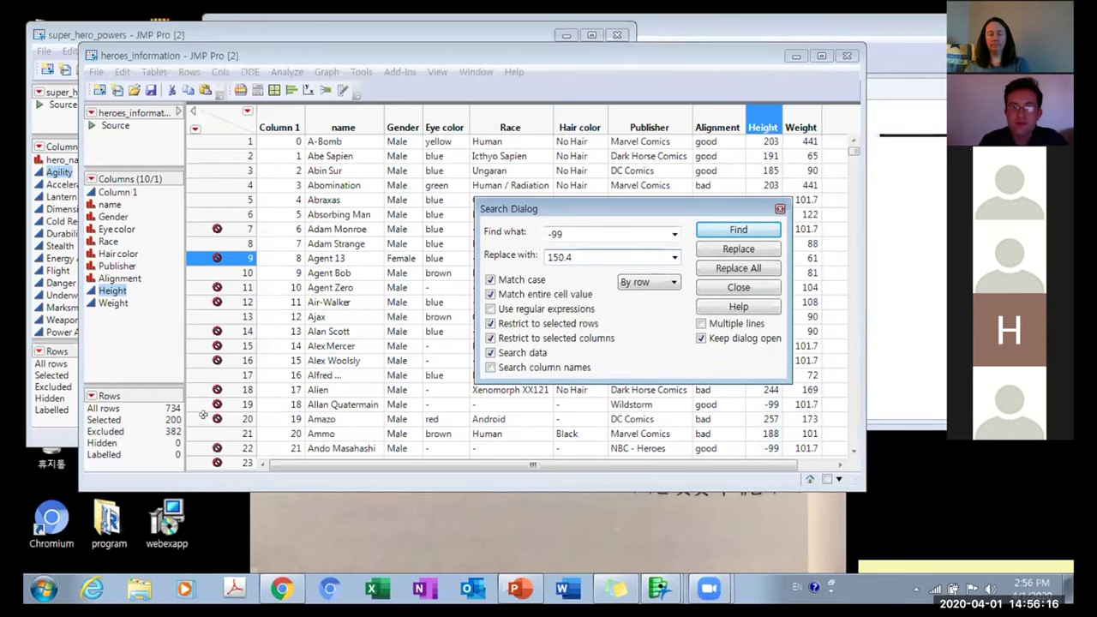
left_click(737, 268)
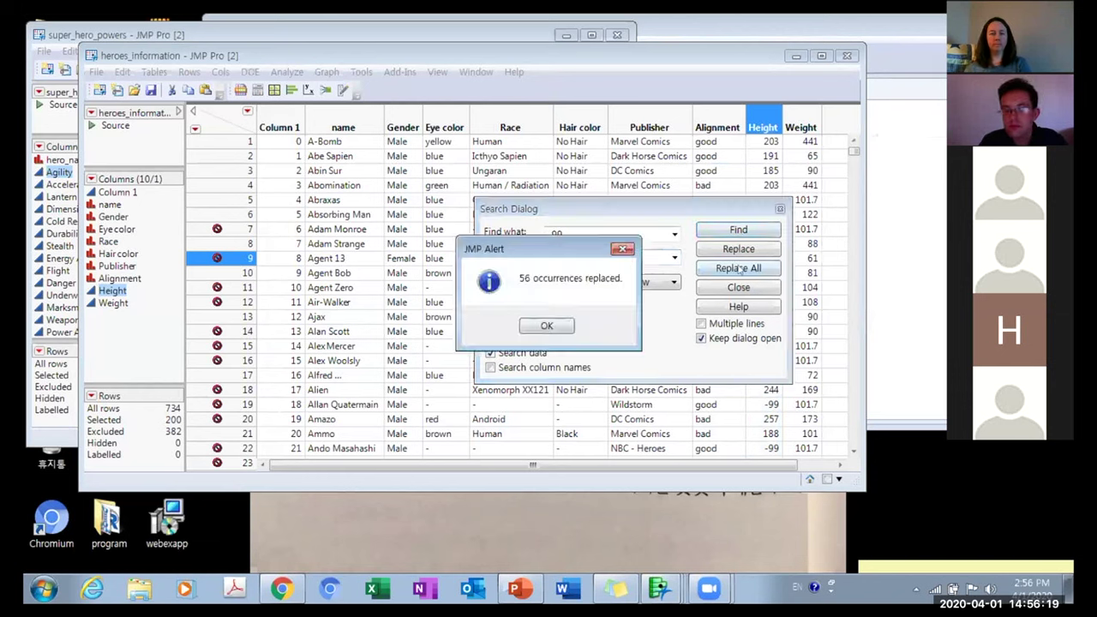
left_click(547, 326)
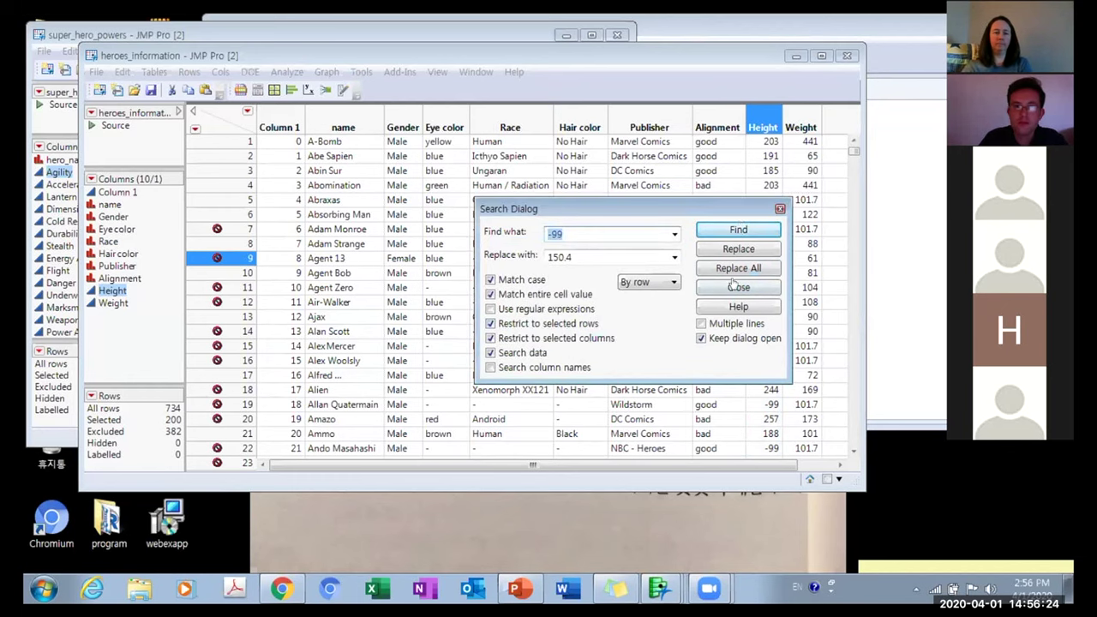
Change the replacement value to 164.6, select the Male rows, and replace their -99 heights.
left_click(604, 255)
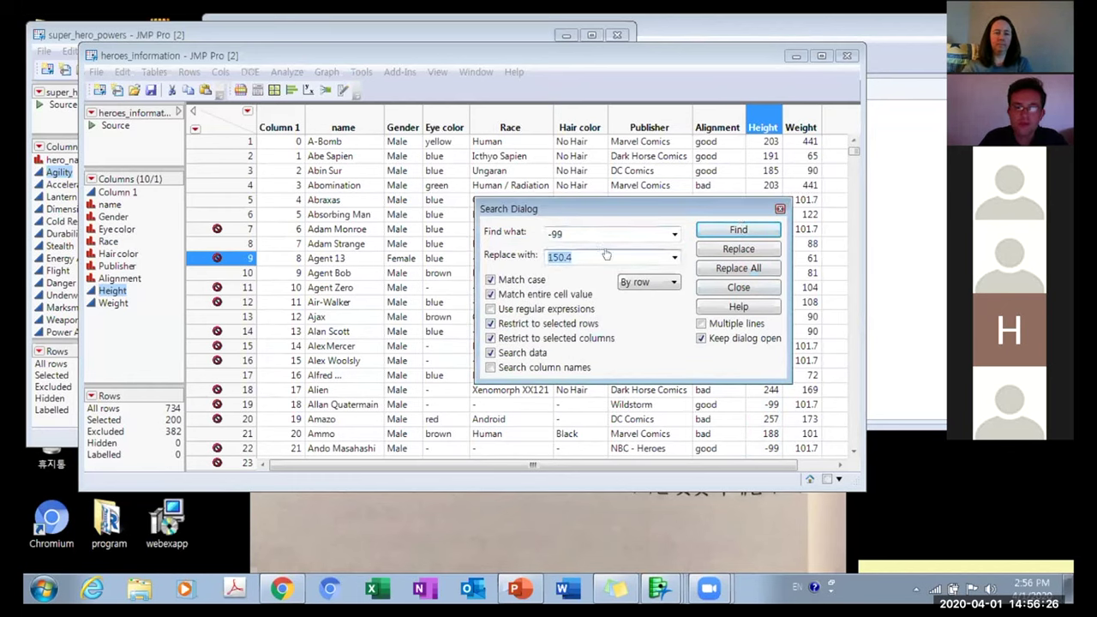
type("164.6")
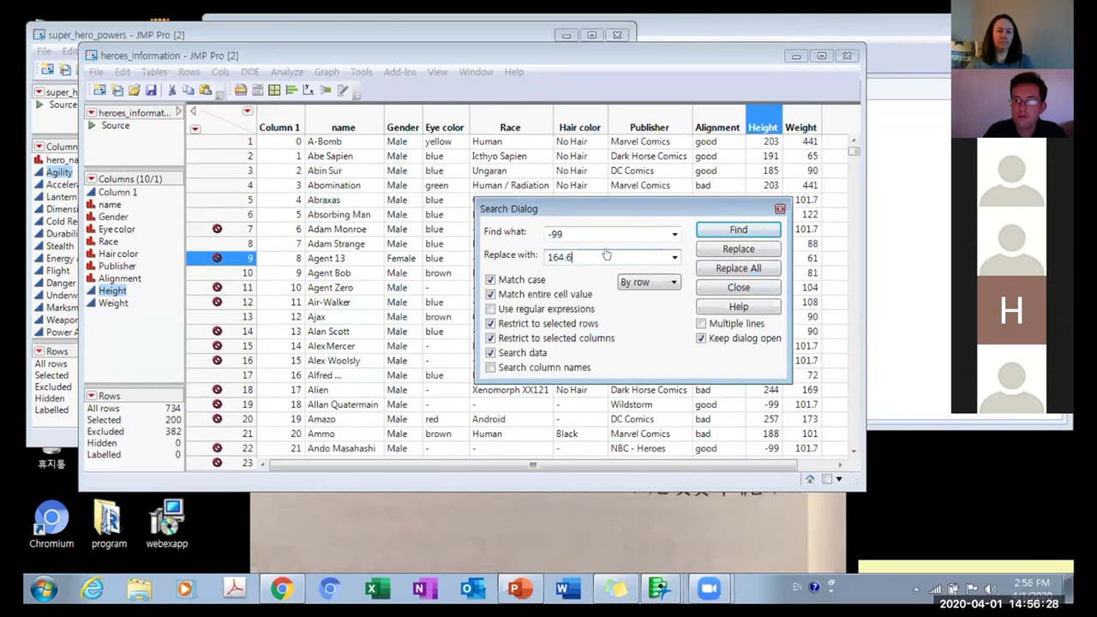
left_click(194, 72)
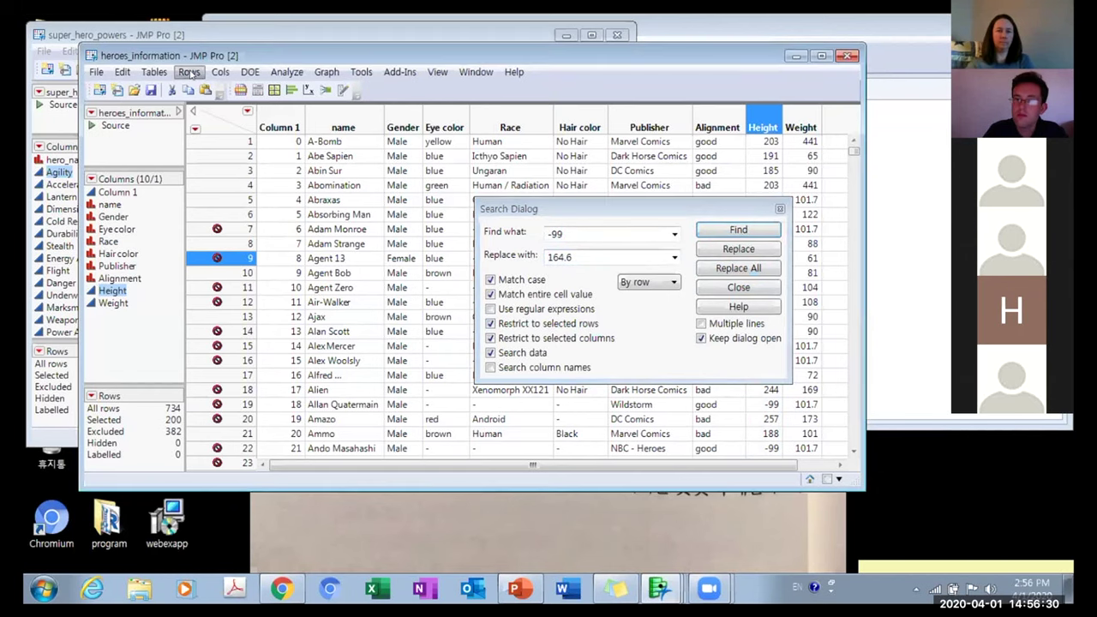
left_click(189, 72)
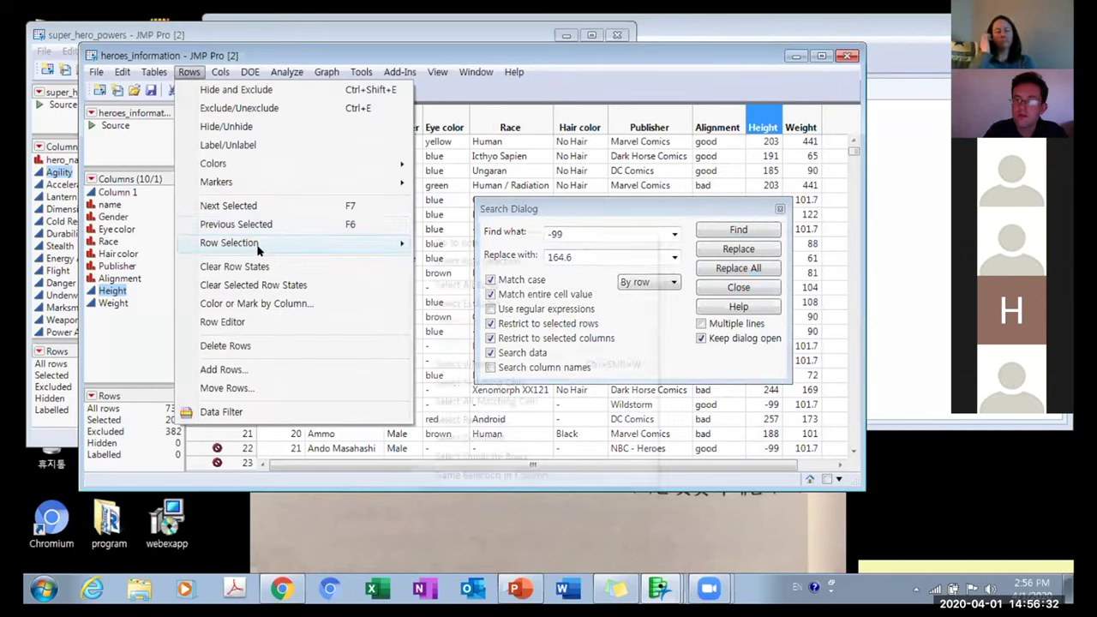
mouse_move(257, 243)
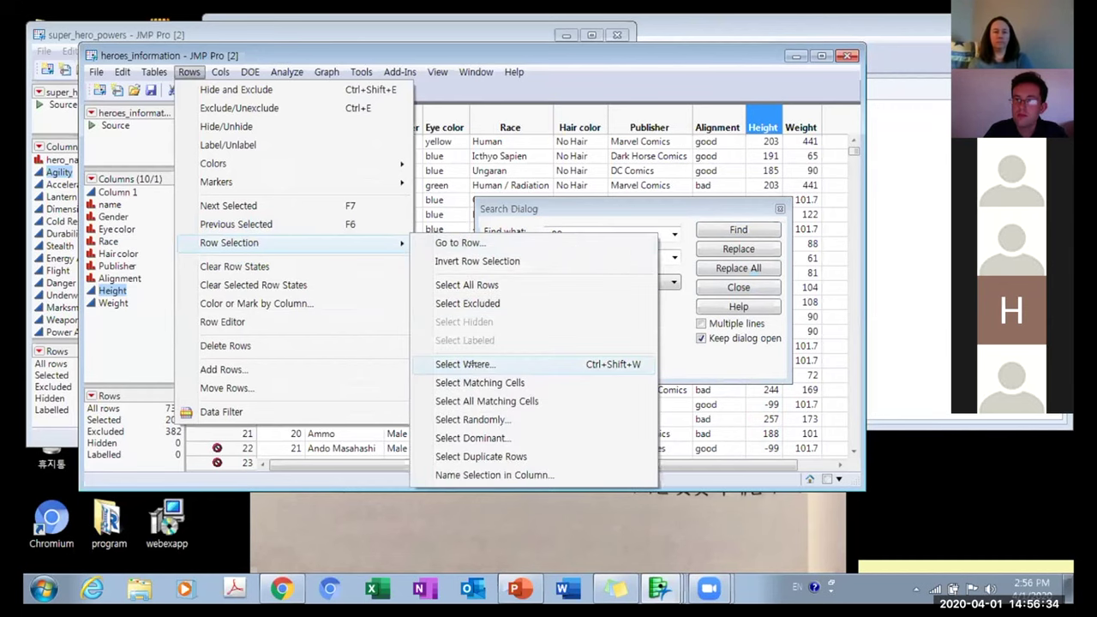
left_click(471, 365)
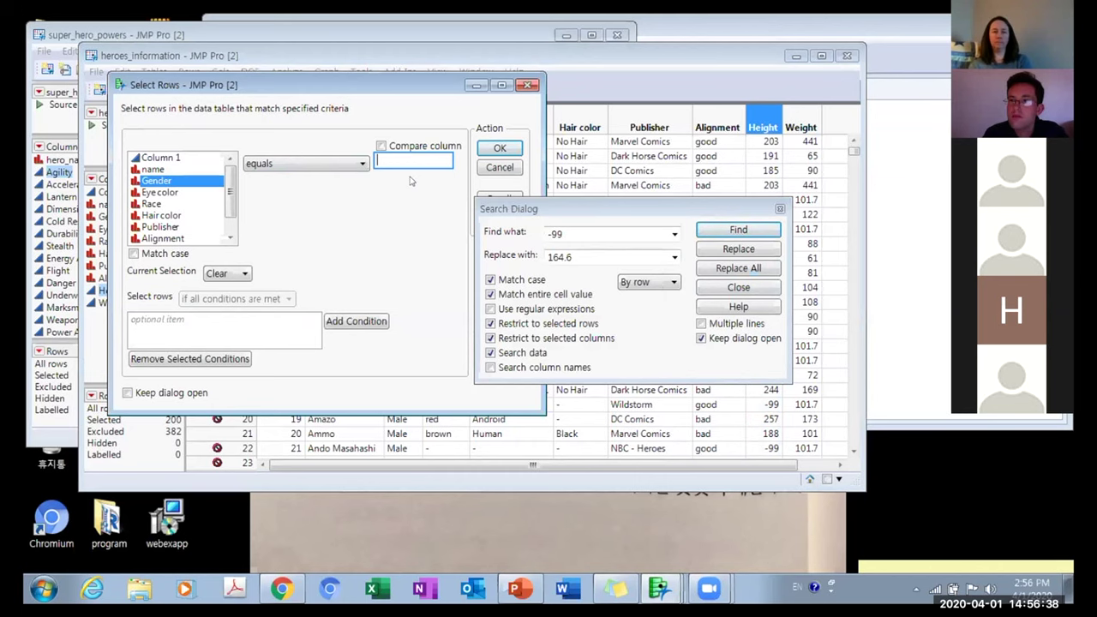
type("Male")
left_click(500, 148)
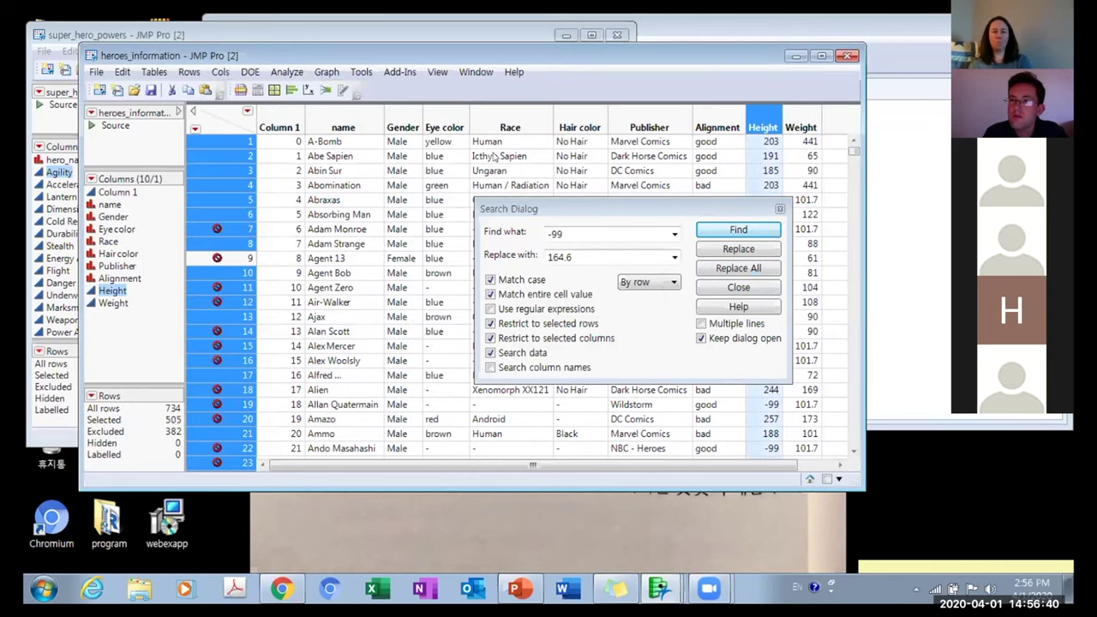
left_click(718, 268)
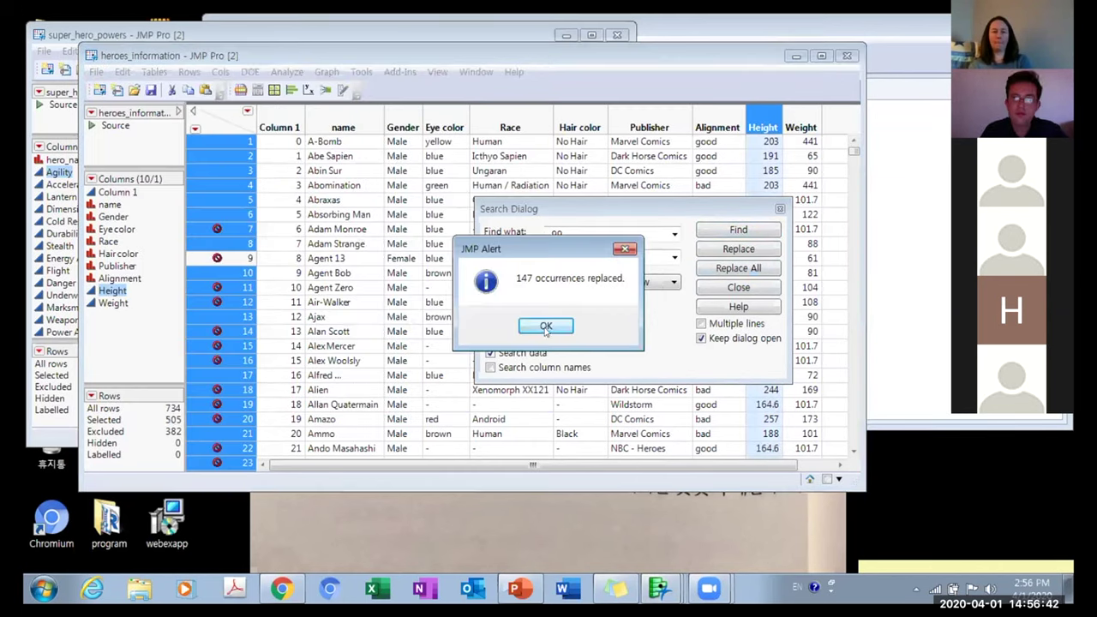
left_click(547, 329)
Close the search dialog, scroll down, and select only row 235 (Ego).
left_click(780, 209)
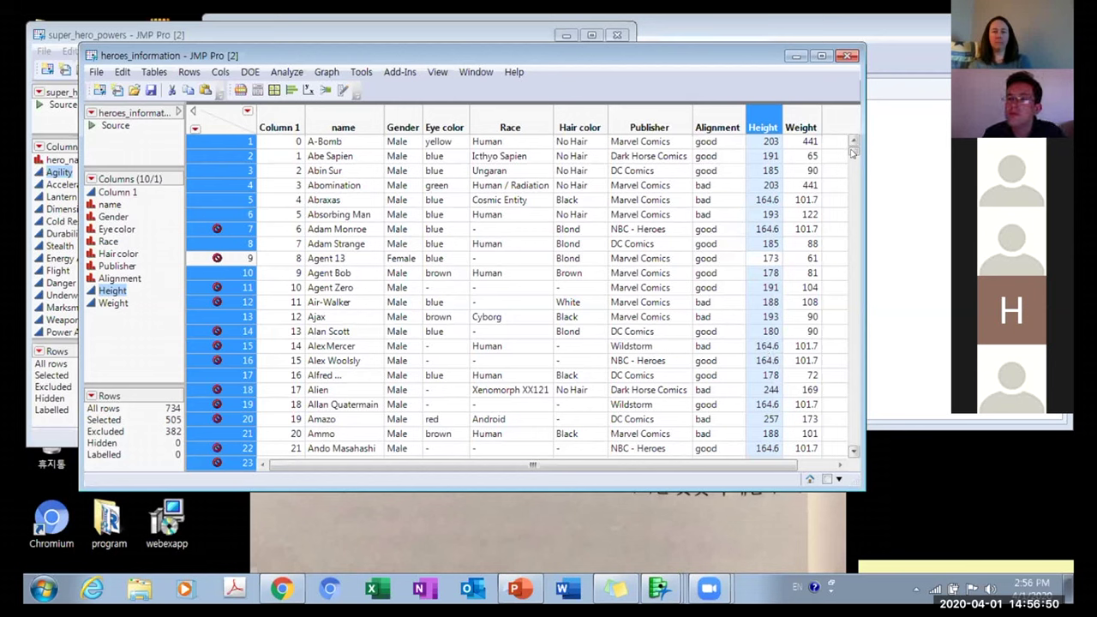
left_click_drag(854, 180, 854, 243)
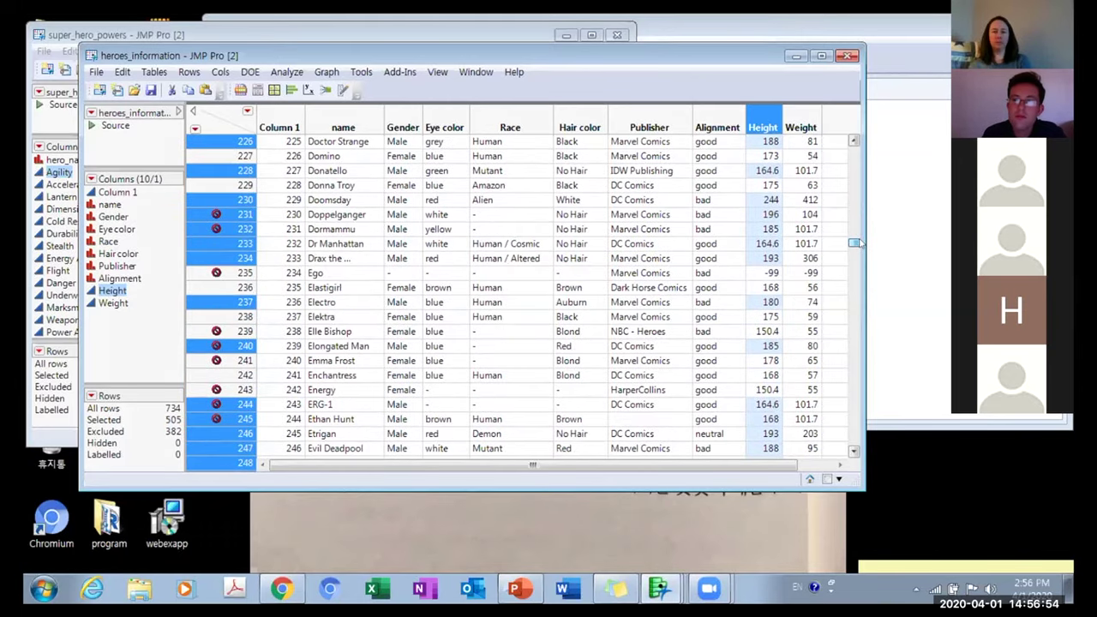
left_click(769, 274)
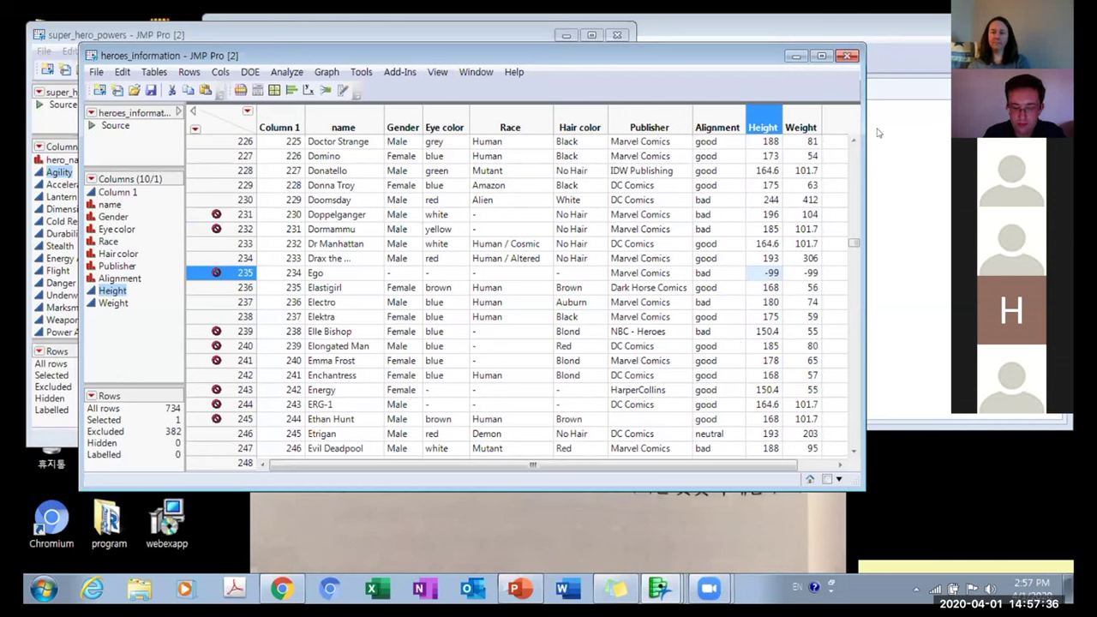
Open the Recode dialog for the Eye color column.
left_click(436, 125)
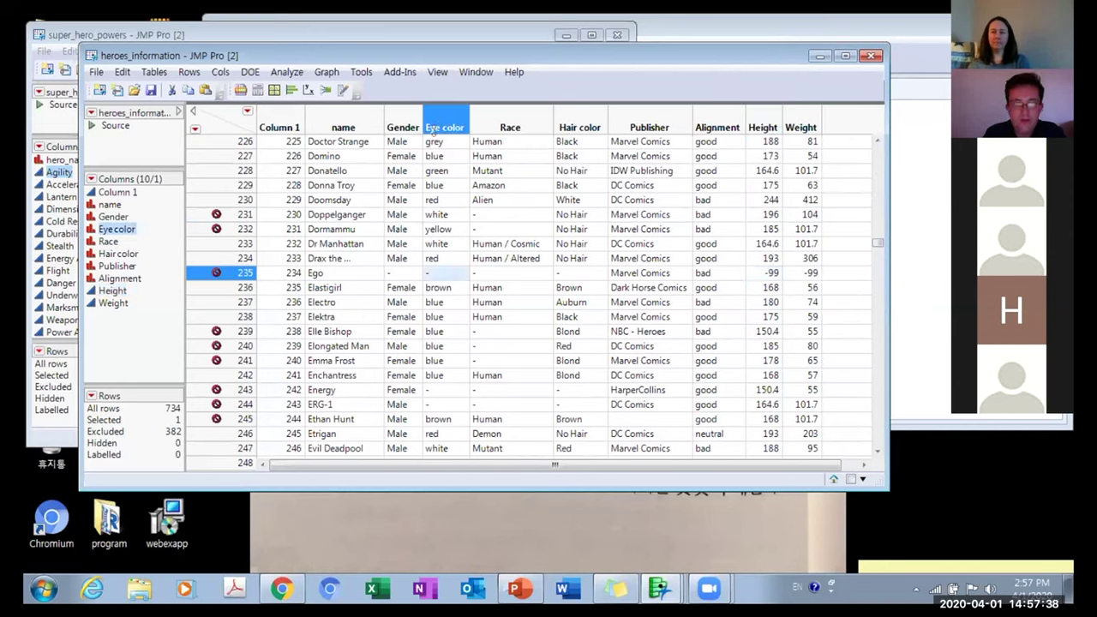
left_click(221, 72)
left_click(263, 328)
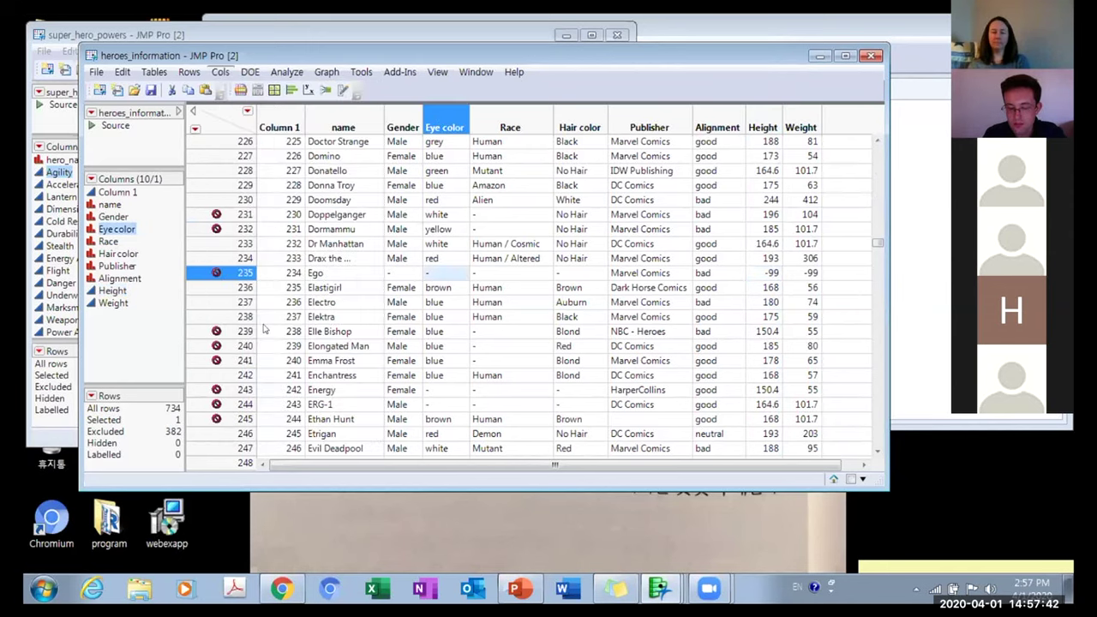
left_click_drag(326, 84, 397, 83)
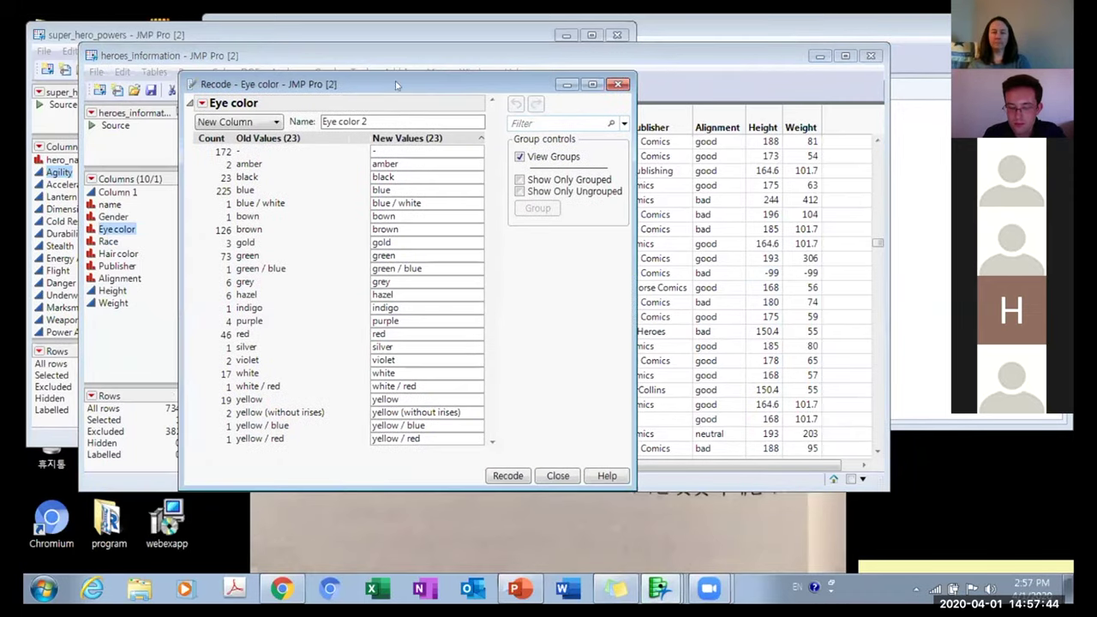
Recode the misspelled bown value as brown.
left_click(241, 217)
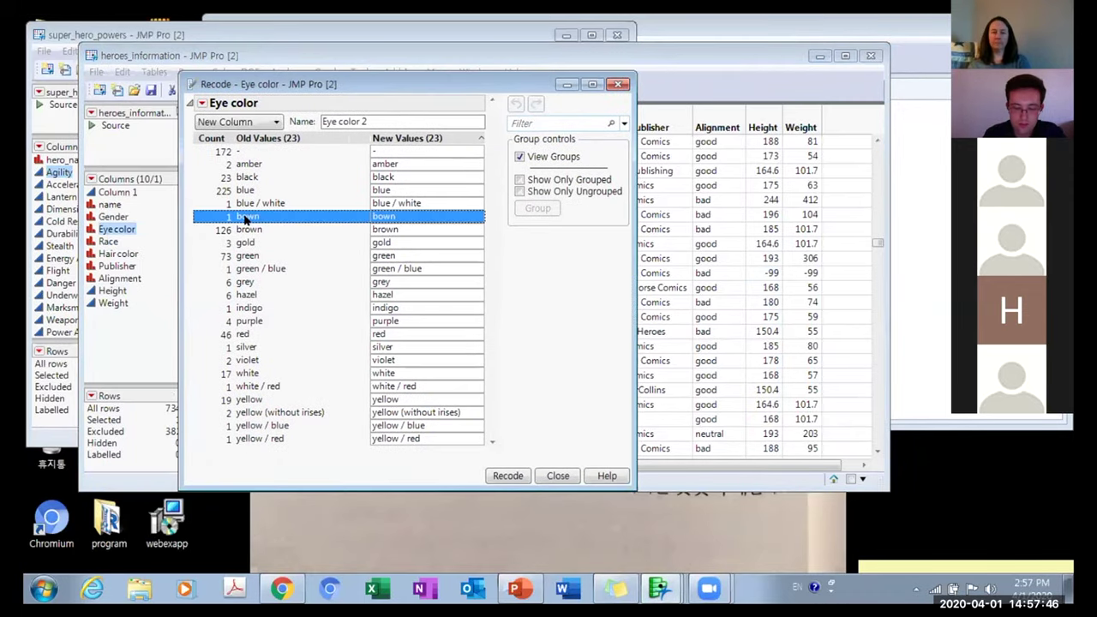
left_click(263, 230)
left_click(259, 218)
left_click(262, 231)
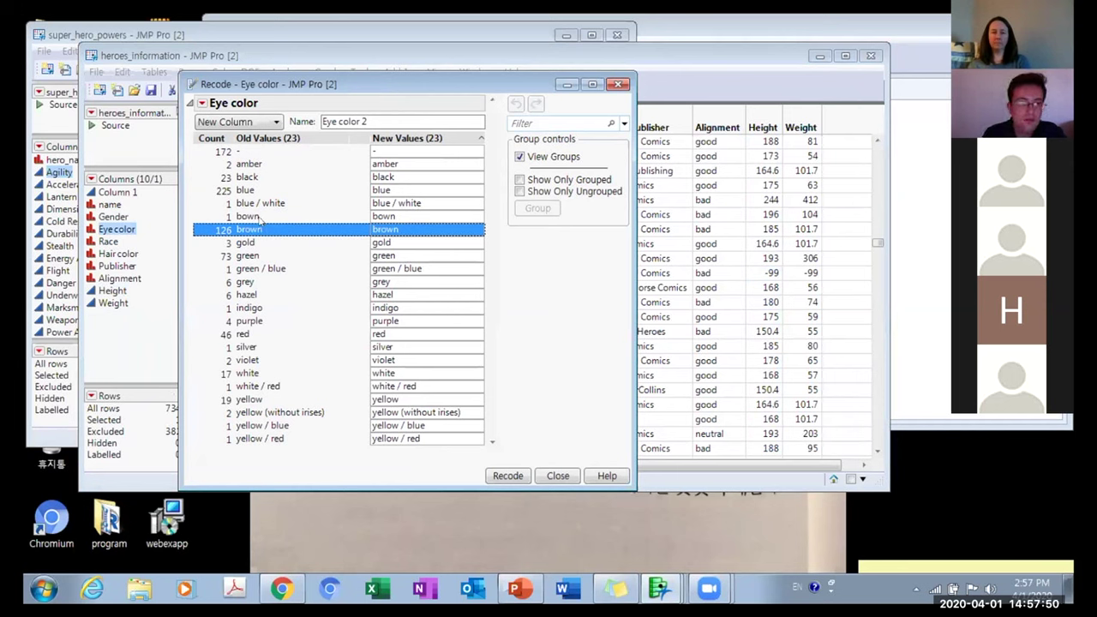
left_click(260, 217)
left_click(260, 229)
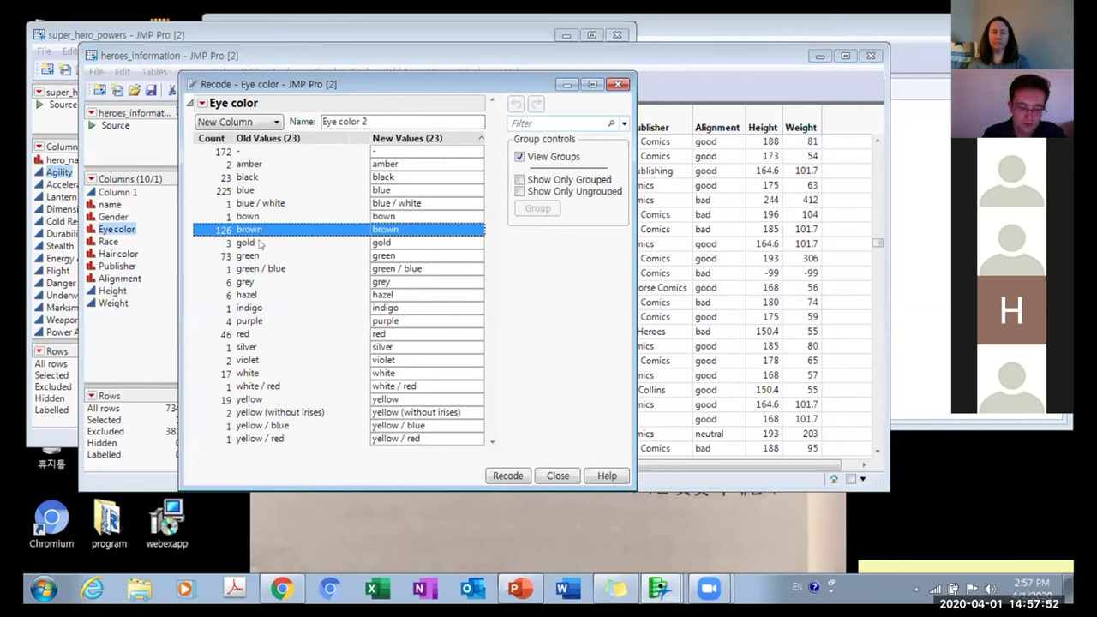
left_click(256, 218)
left_click(253, 230)
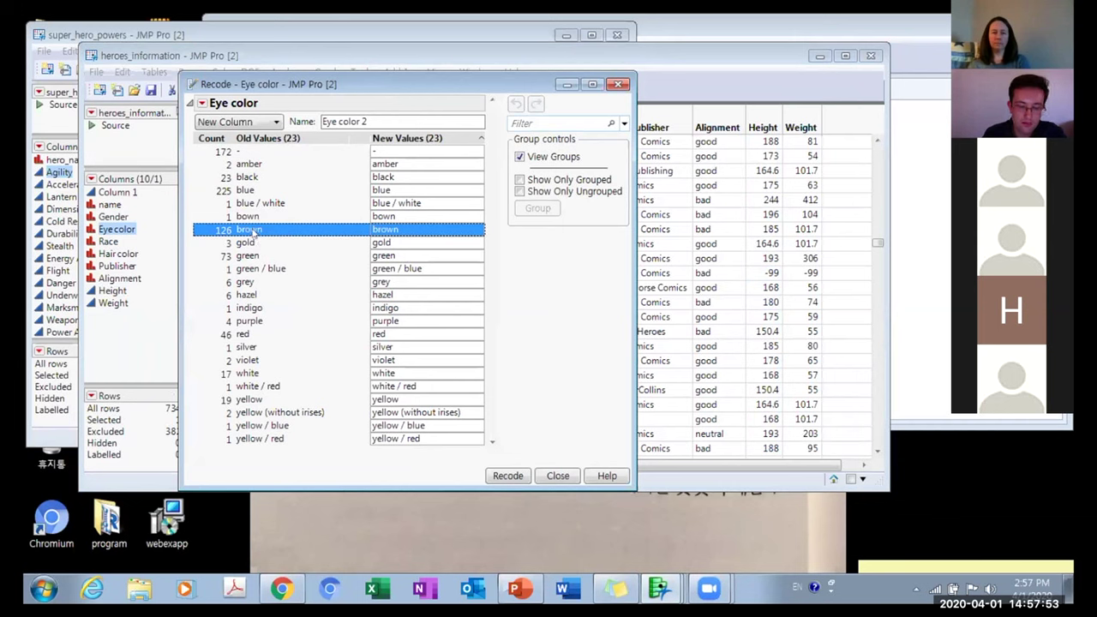
left_click(404, 229)
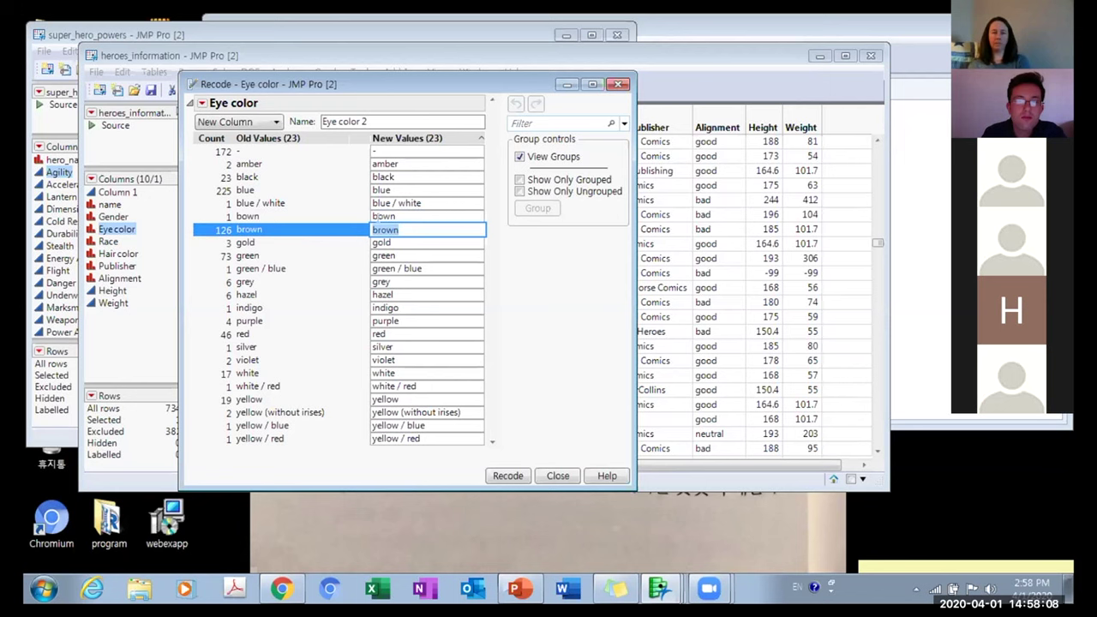
left_click(387, 217)
type("brown")
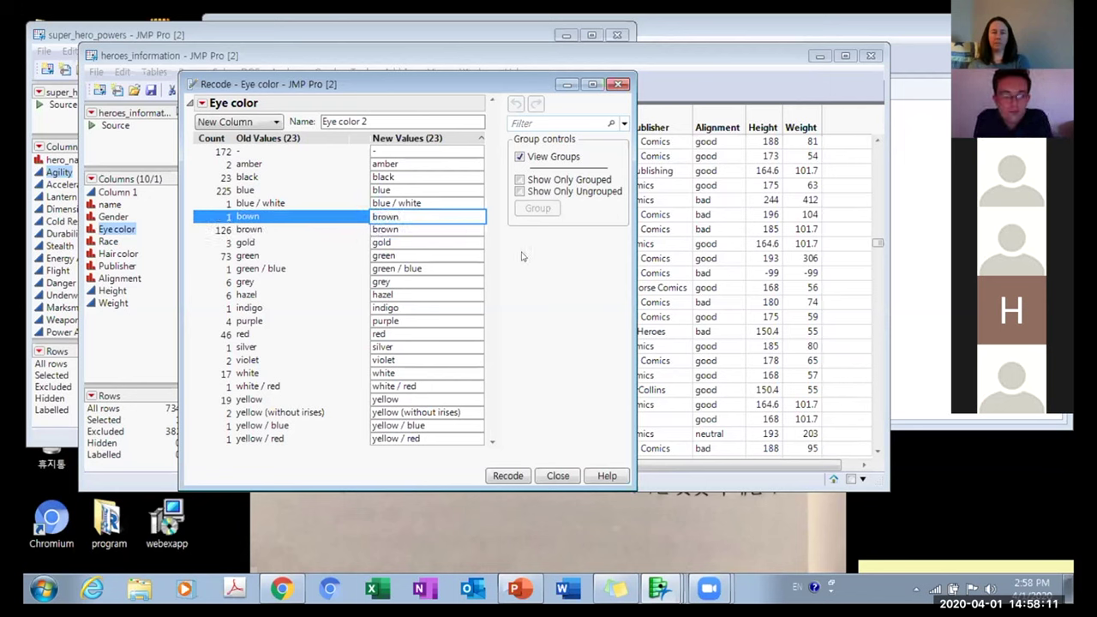
key("Return")
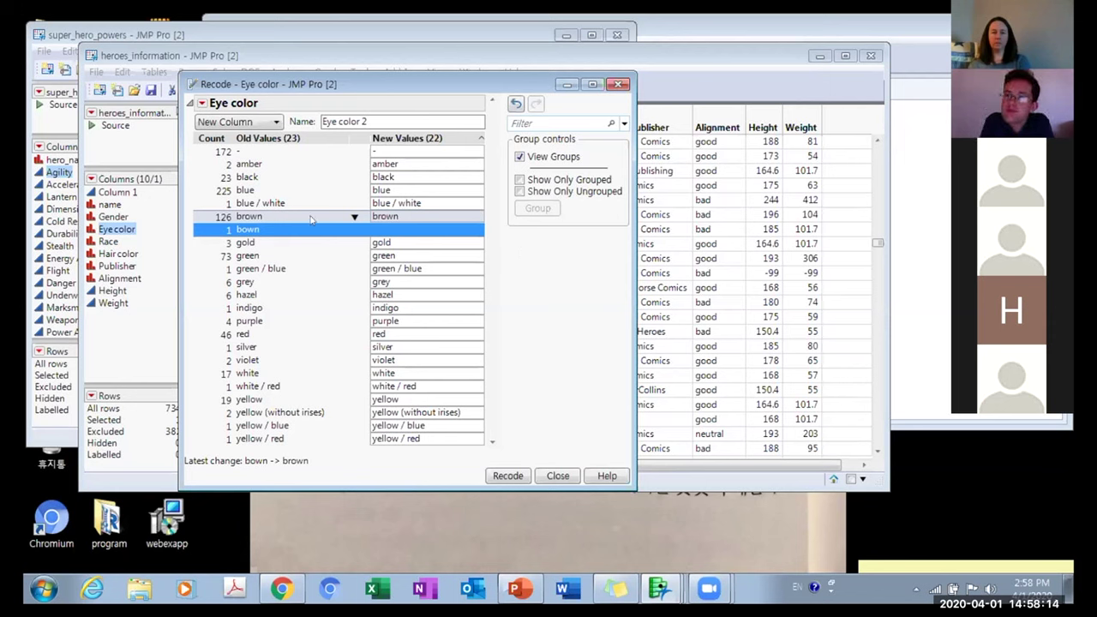
Merge blue / white into blue and green / blue into green.
left_click(360, 189)
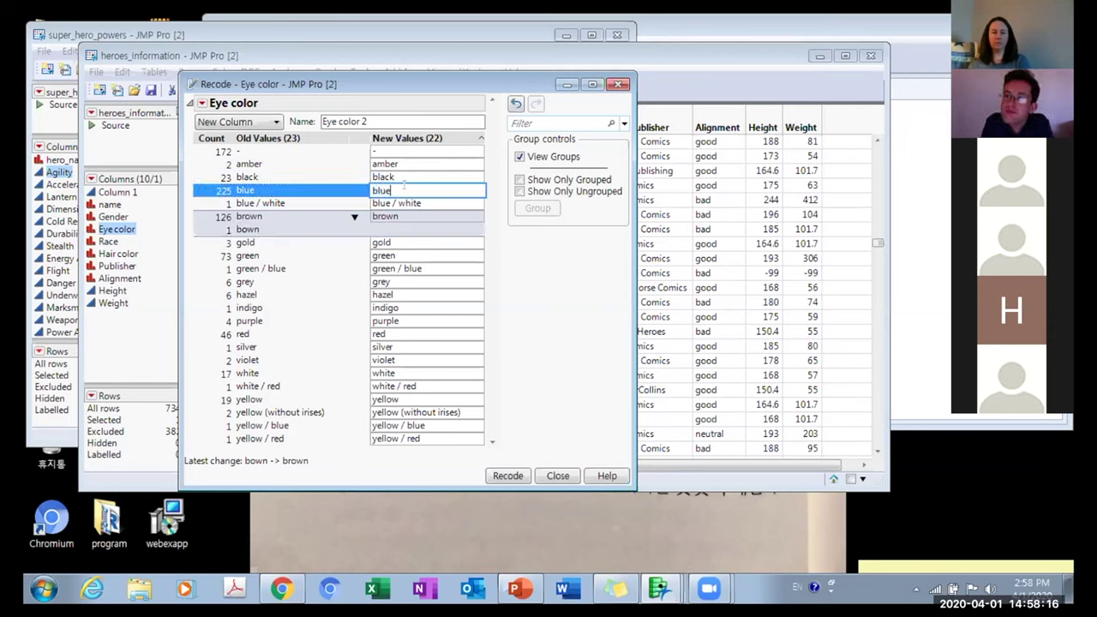
left_click(401, 203)
type("blue")
left_click(529, 253)
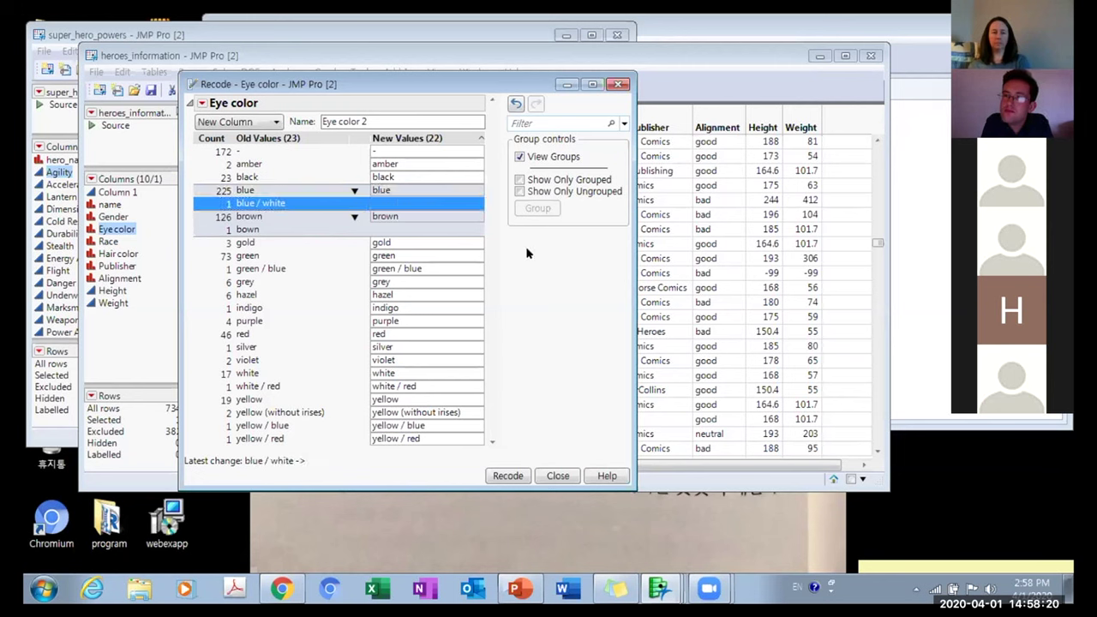
left_click(398, 255)
left_click(415, 269)
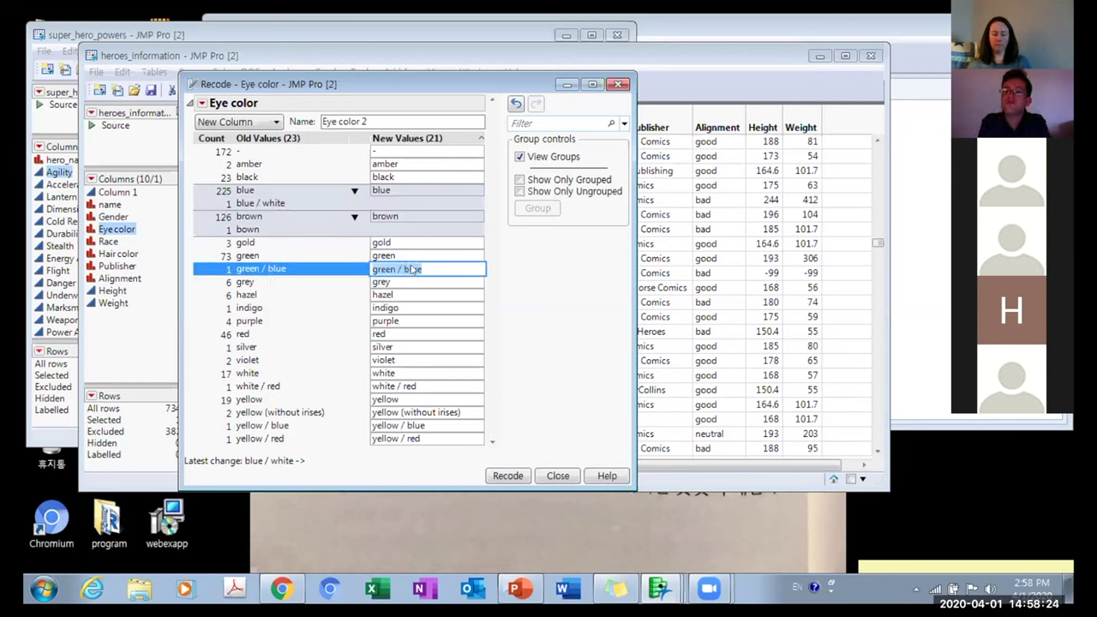
key("ctrl+a")
type("green")
left_click(517, 303)
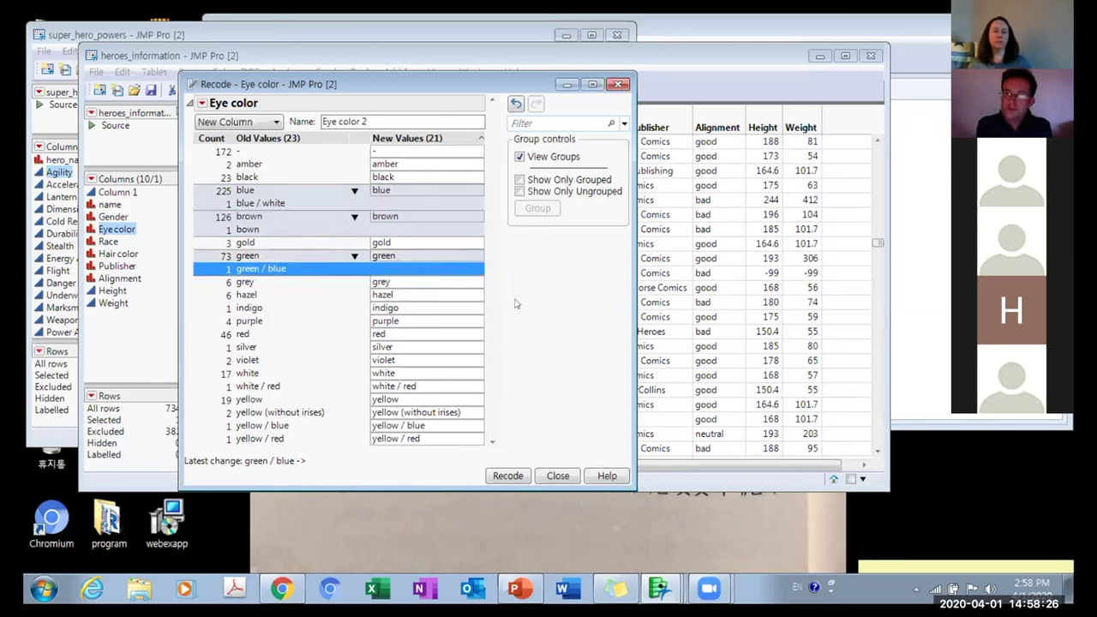
Merge white / red into white and the yellow variants into yellow.
left_click(388, 334)
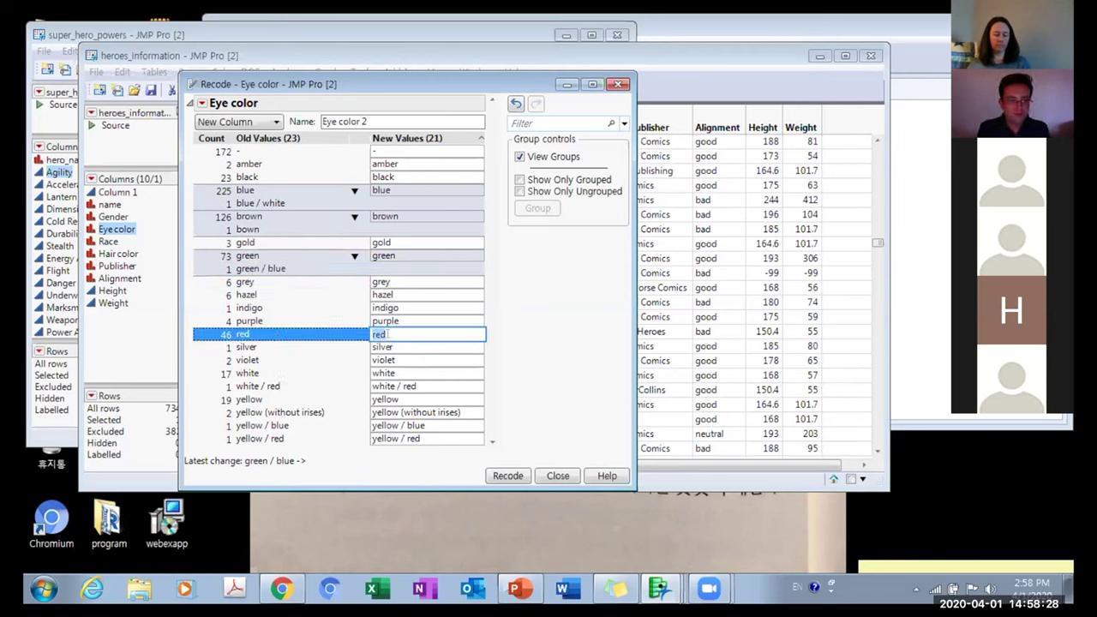
left_click(400, 373)
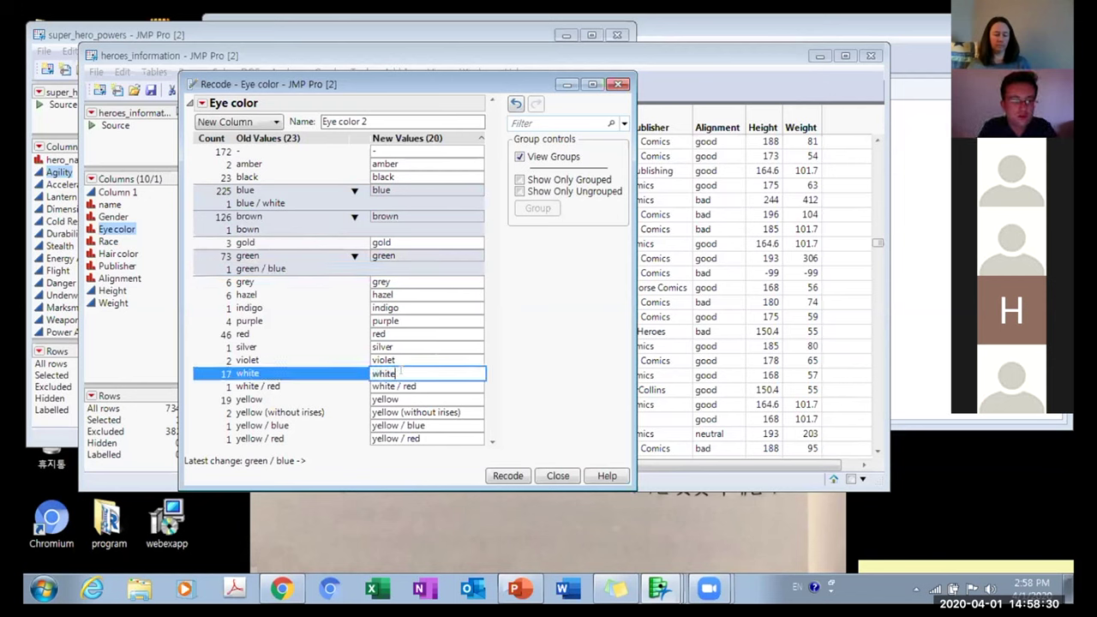
left_click_drag(400, 372, 340, 370)
key("ctrl+c")
left_click(409, 386)
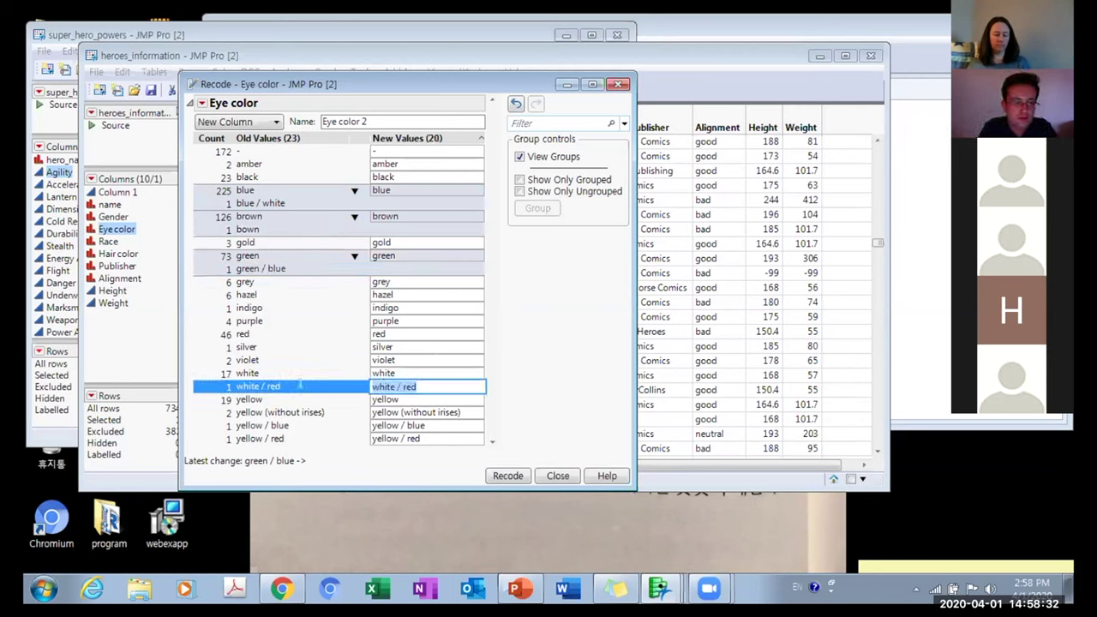
key("ctrl+v")
key("Return")
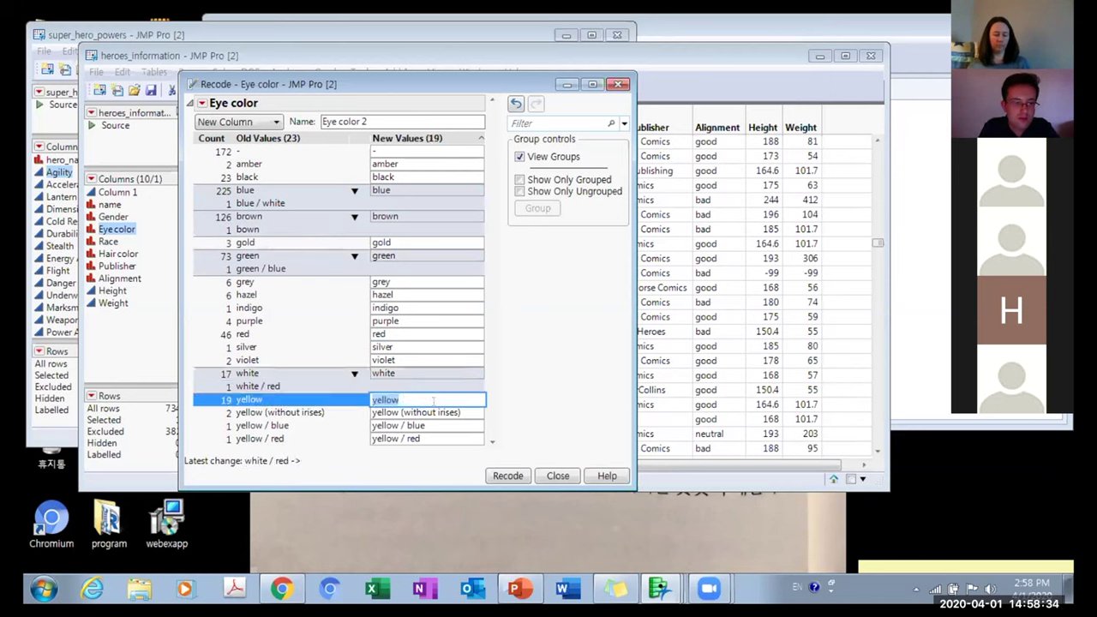
left_click(416, 412)
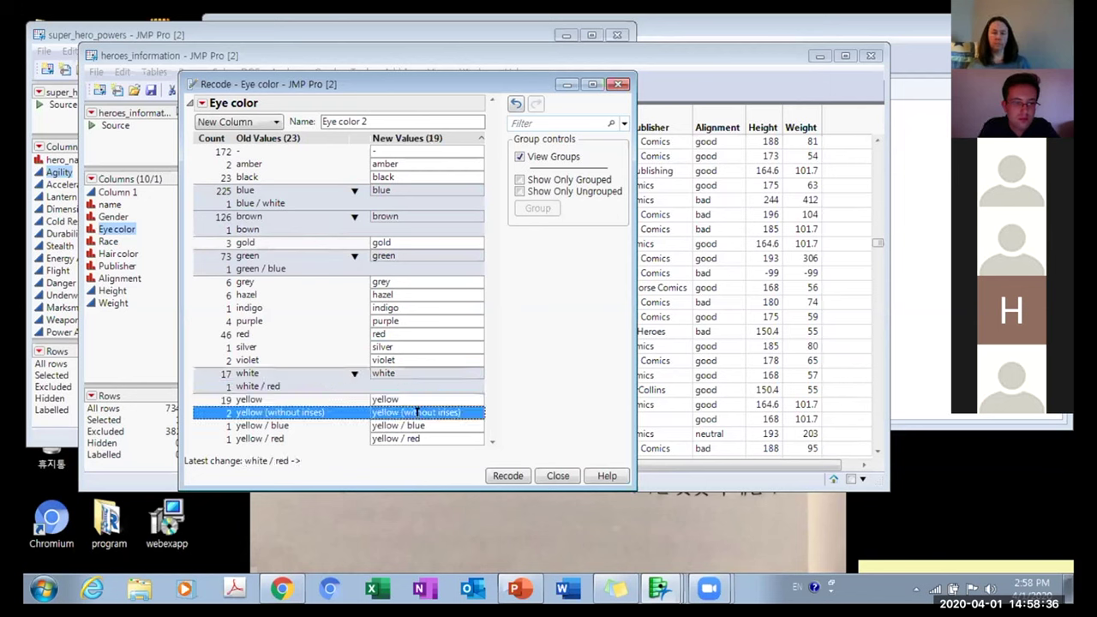
left_click_drag(461, 409, 299, 426)
type("yellow")
key("Return")
type("yellow")
key("Return")
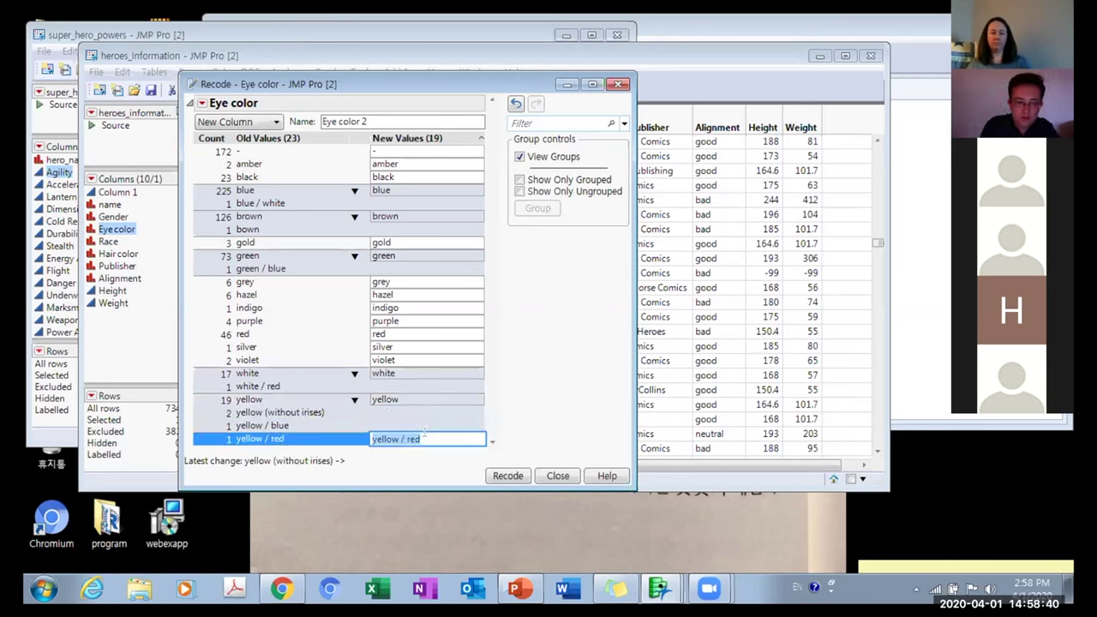
left_click_drag(422, 437, 374, 439)
type("yellow")
key("Return")
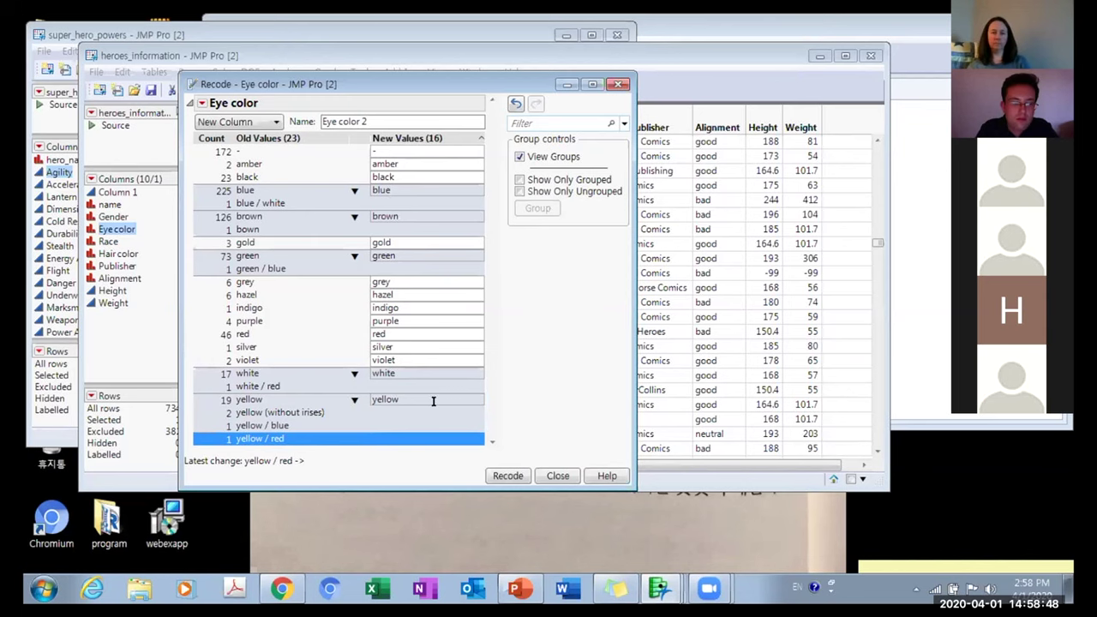
Apply the recode as new column Eye color 2 and delete the original Eye color column.
left_click(505, 475)
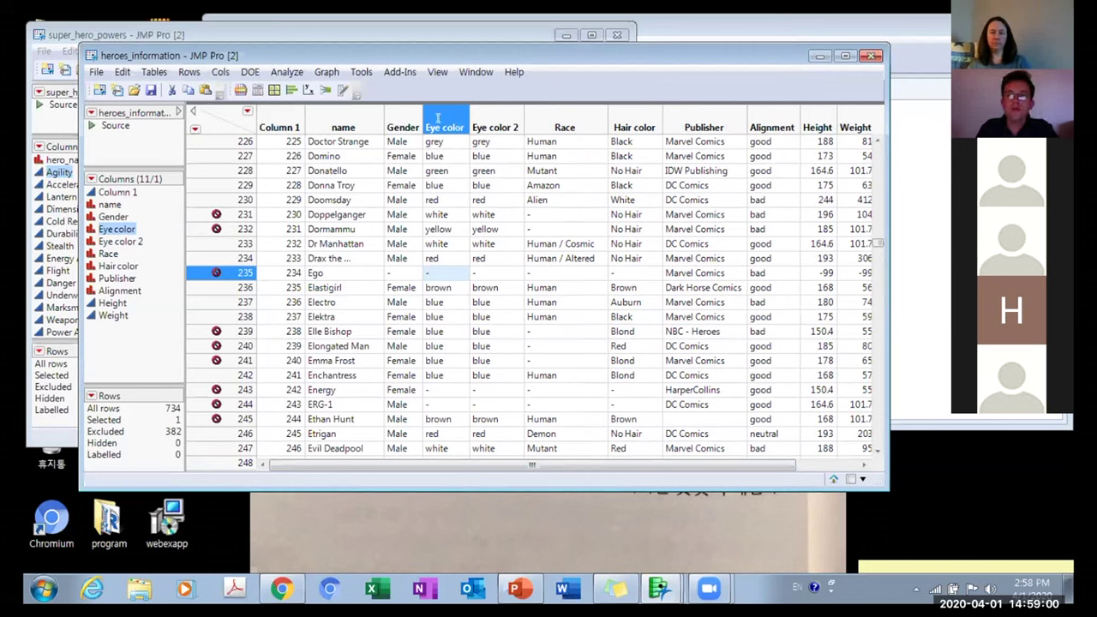
right_click(110, 229)
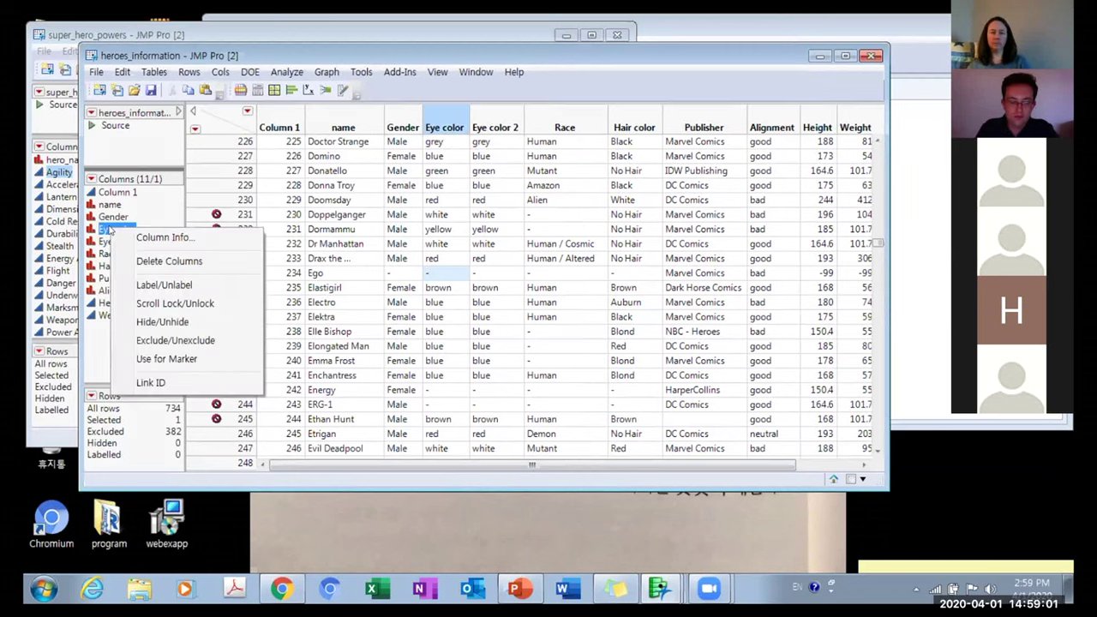
left_click(151, 262)
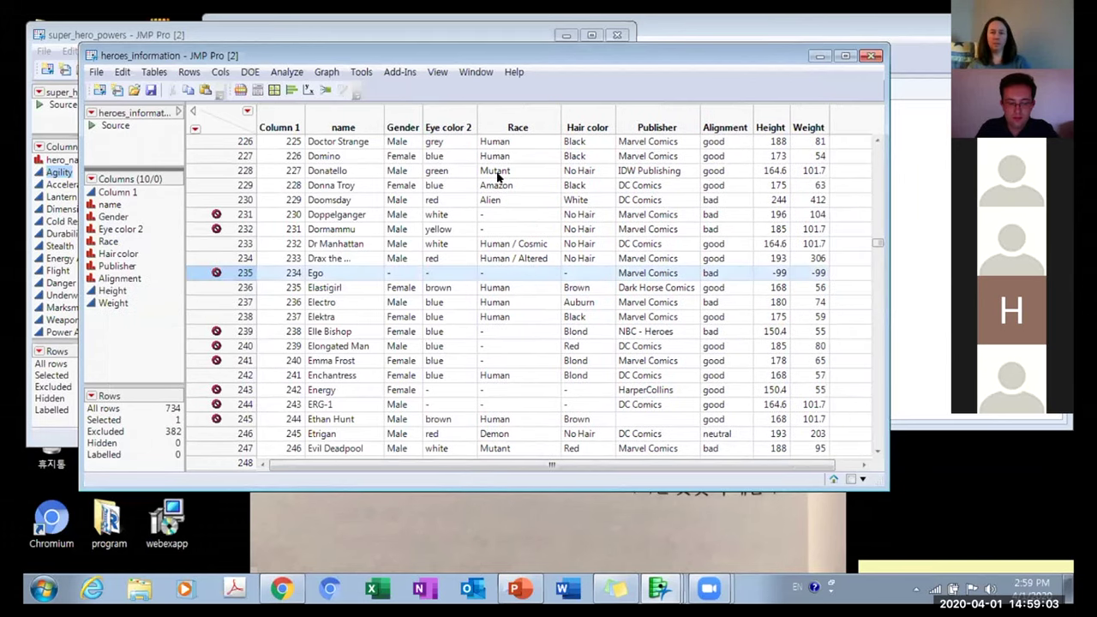
left_click(501, 122)
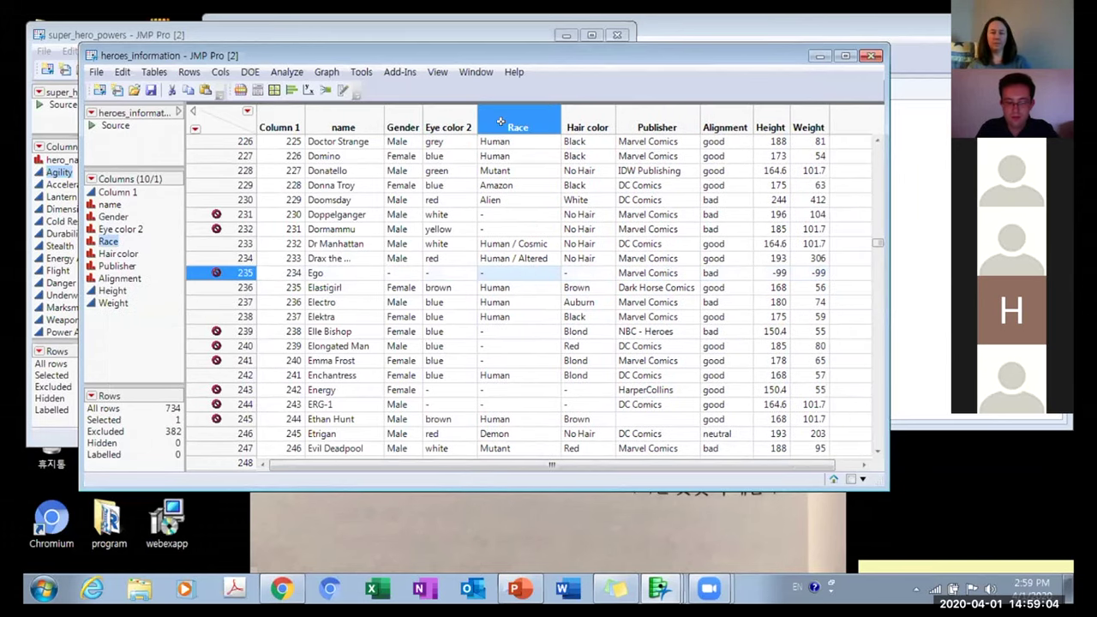
Open the Recode dialog for the Race column and enlarge it.
left_click(221, 72)
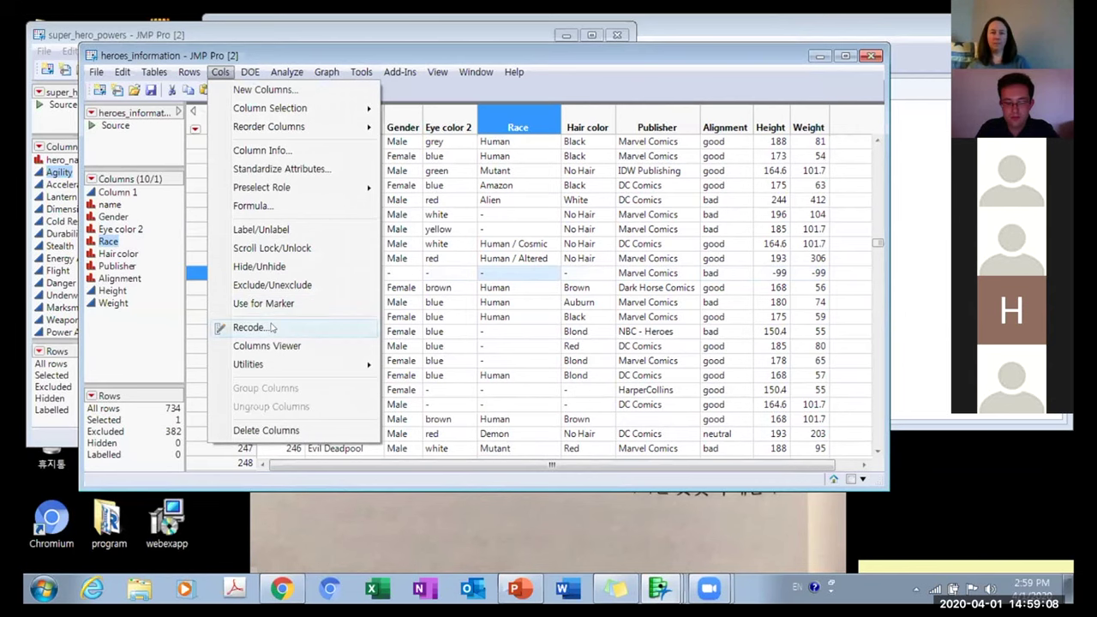
left_click(249, 328)
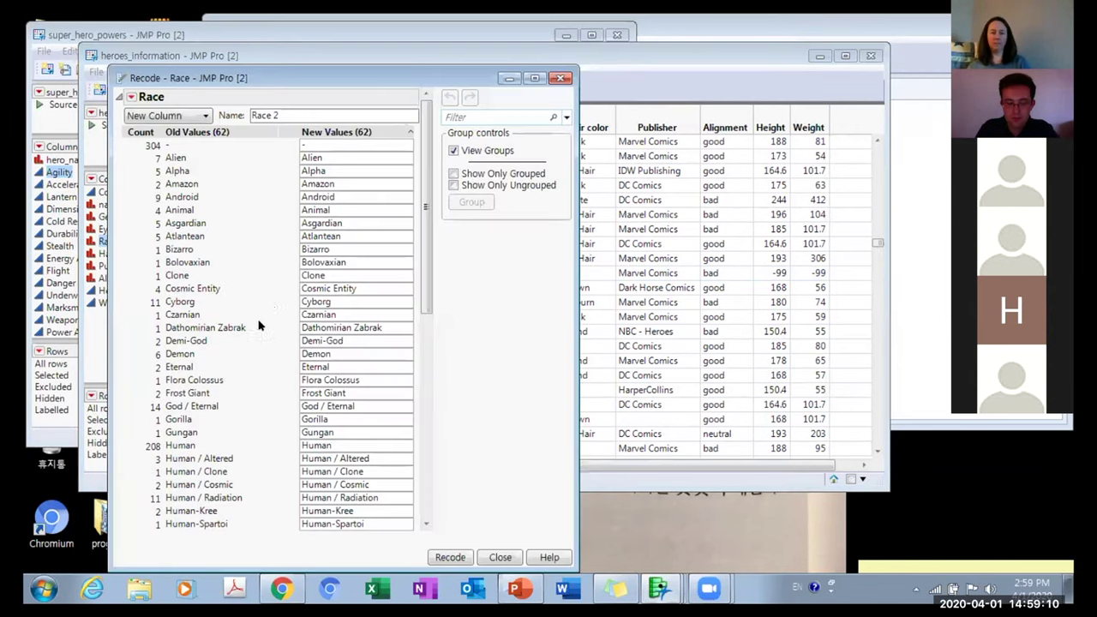
left_click_drag(349, 85, 442, 49)
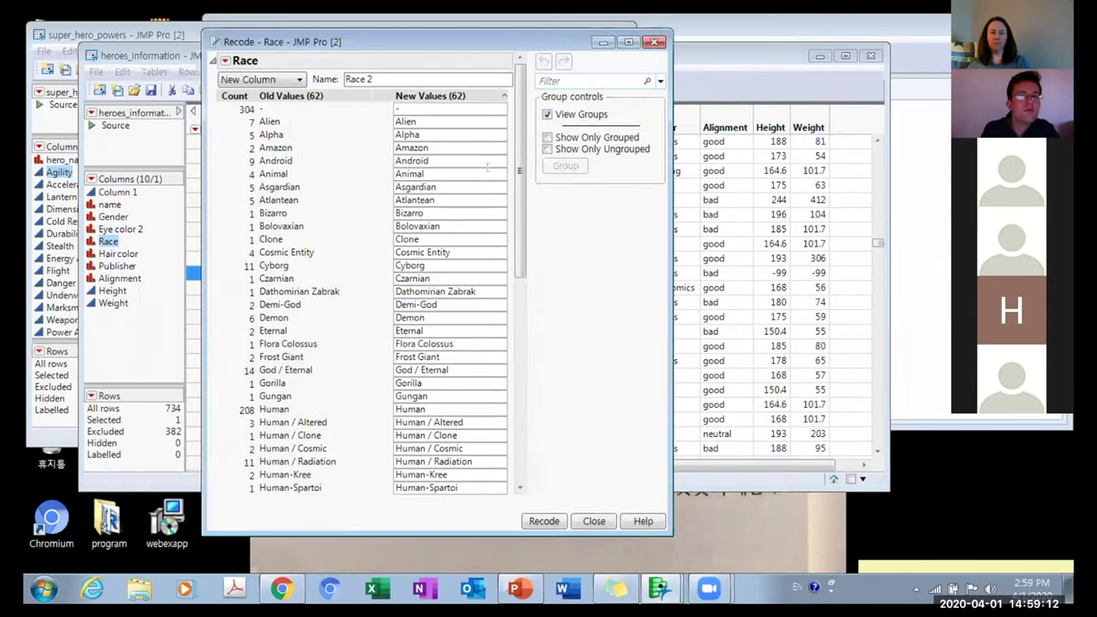
left_click_drag(521, 68, 510, 461)
scroll(510, 461, "down", 2)
scroll(498, 254, "up", 20)
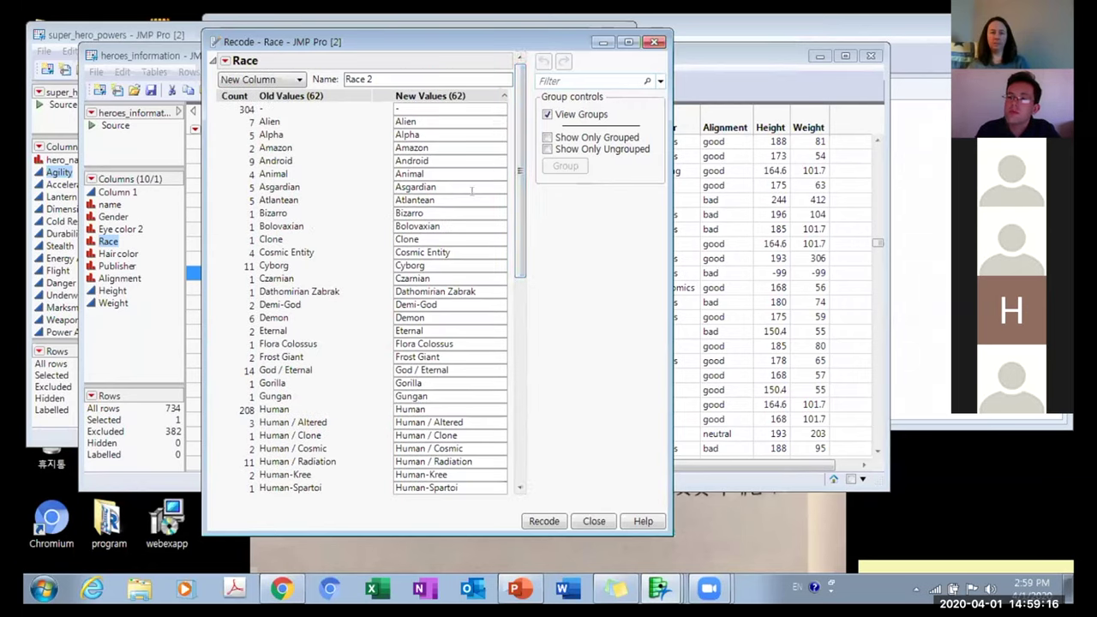
left_click_drag(518, 176, 506, 450)
scroll(514, 313, "up", 4)
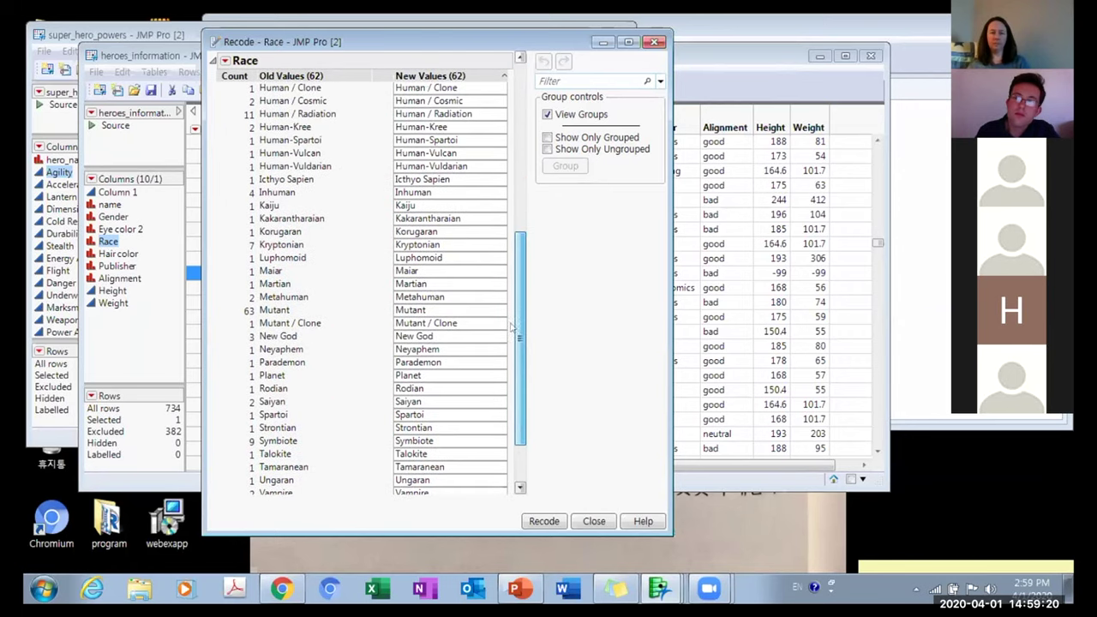
scroll(518, 306, "up", 1)
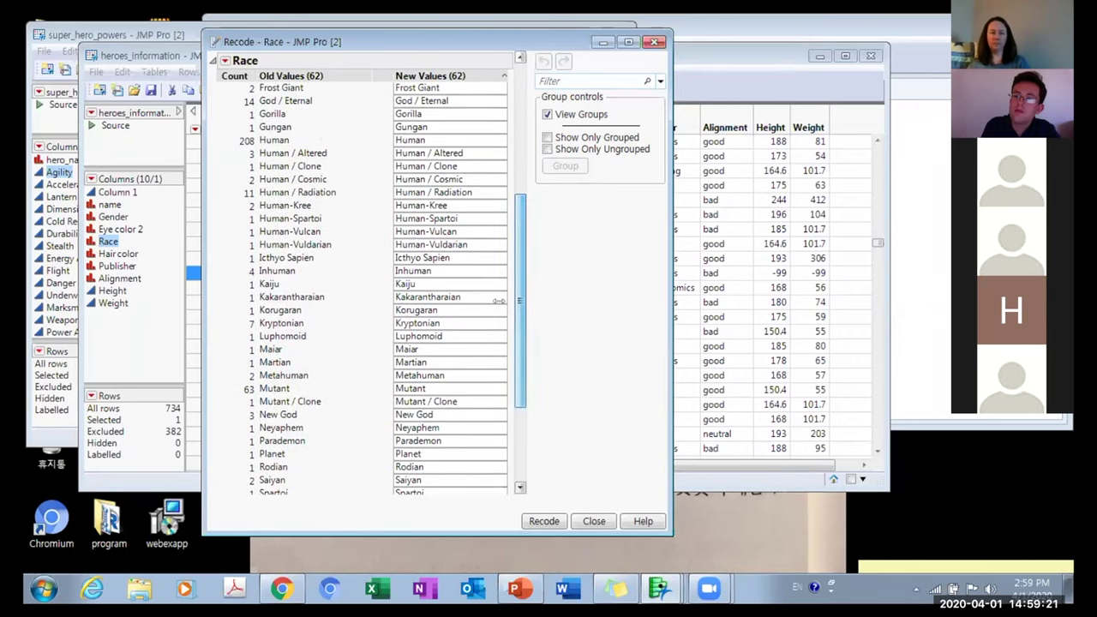
Set Human / Altered, Human / Clone, Human / Cosmic and Human / Radiation to Human.
left_click(438, 139)
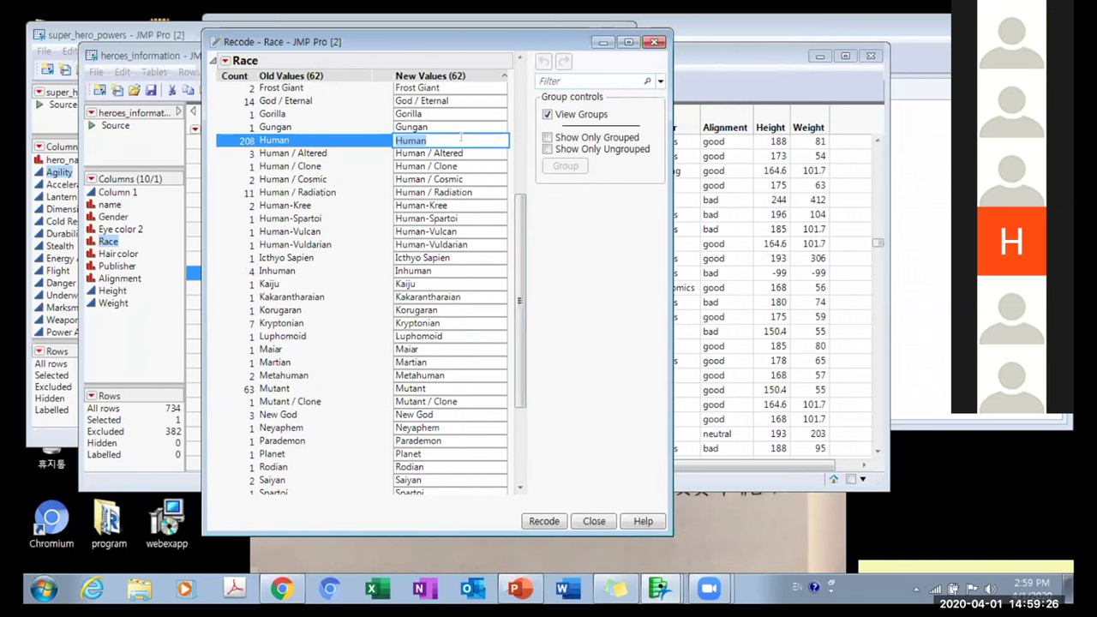
left_click(425, 141)
left_click_drag(426, 140, 370, 142)
key("ctrl+c")
left_click(429, 152)
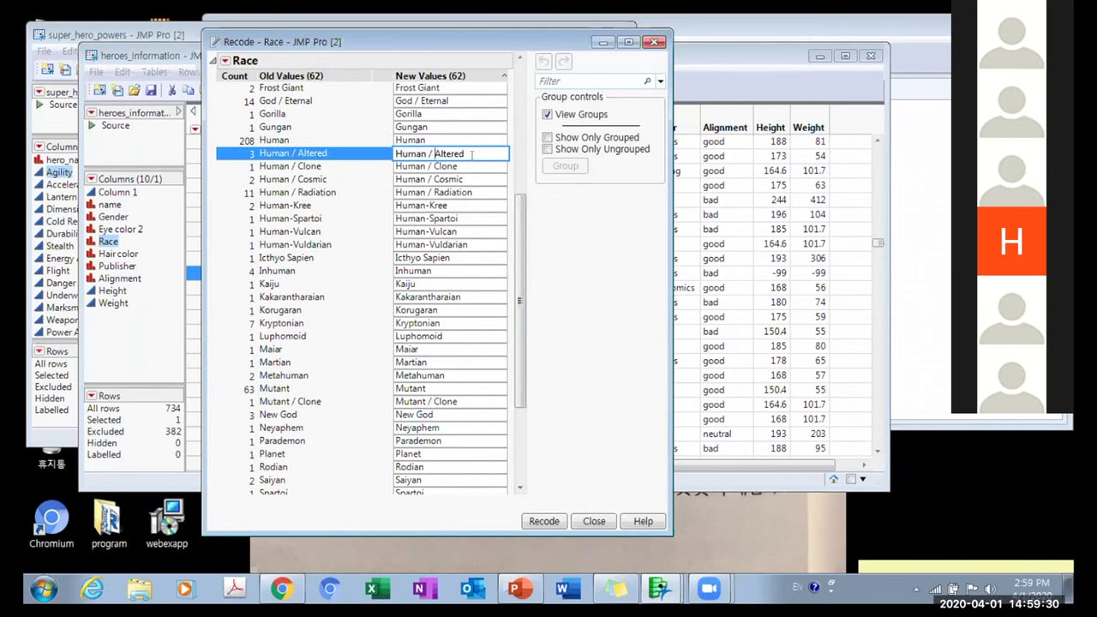
left_click_drag(437, 154, 361, 150)
key("ctrl+v")
left_click(445, 170)
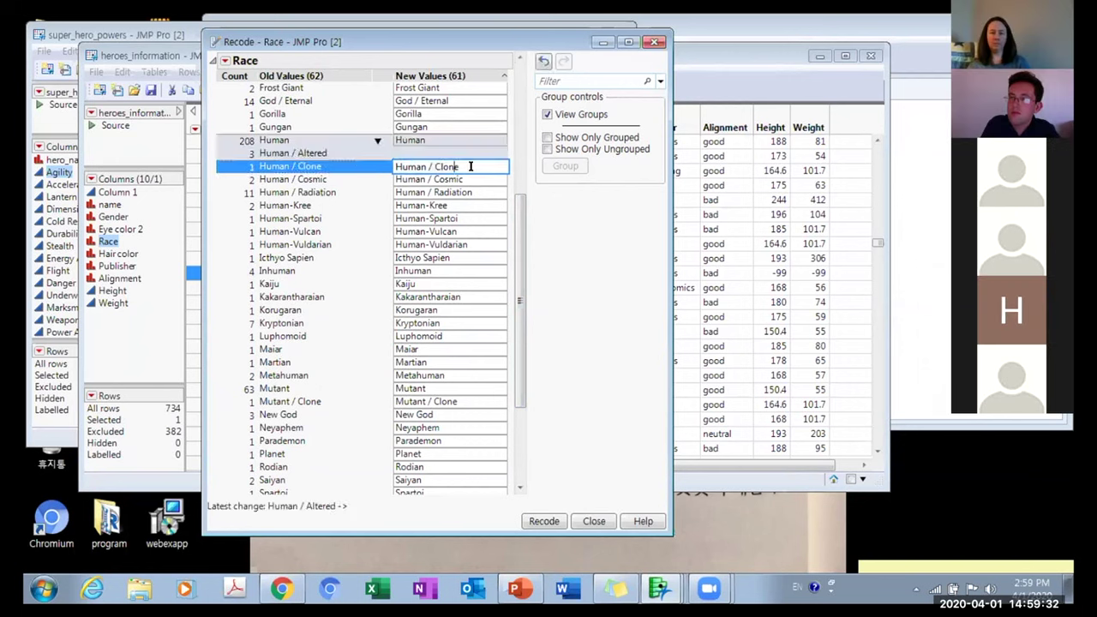
left_click_drag(454, 167, 367, 161)
key("ctrl+v")
left_click(462, 179)
left_click_drag(462, 179, 366, 179)
key("ctrl+v")
left_click(460, 192)
left_click_drag(459, 192, 367, 192)
key("ctrl+v")
Set Human-Kree, Human-Spartoi, Human-Vulcan, Human-Vuldarian and Inhuman to Human.
left_click(452, 204)
key("ctrl+v")
left_click(464, 218)
key("ctrl+v")
left_click(459, 232)
left_click_drag(459, 232, 430, 231)
key("ctrl+v")
left_click(368, 244)
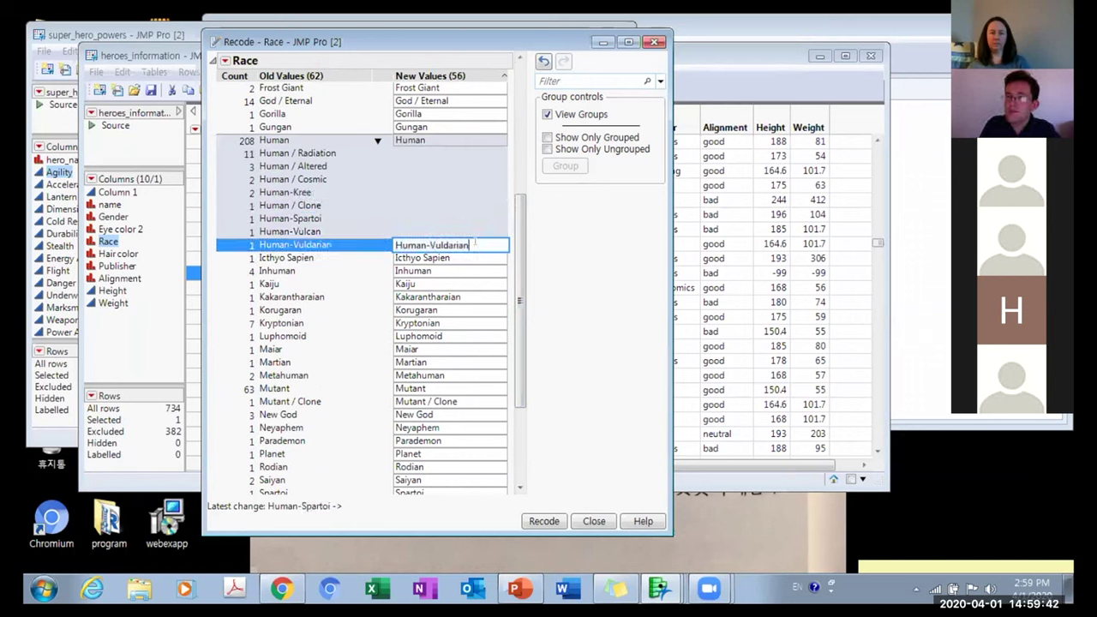
key("ctrl+v")
left_click(426, 269)
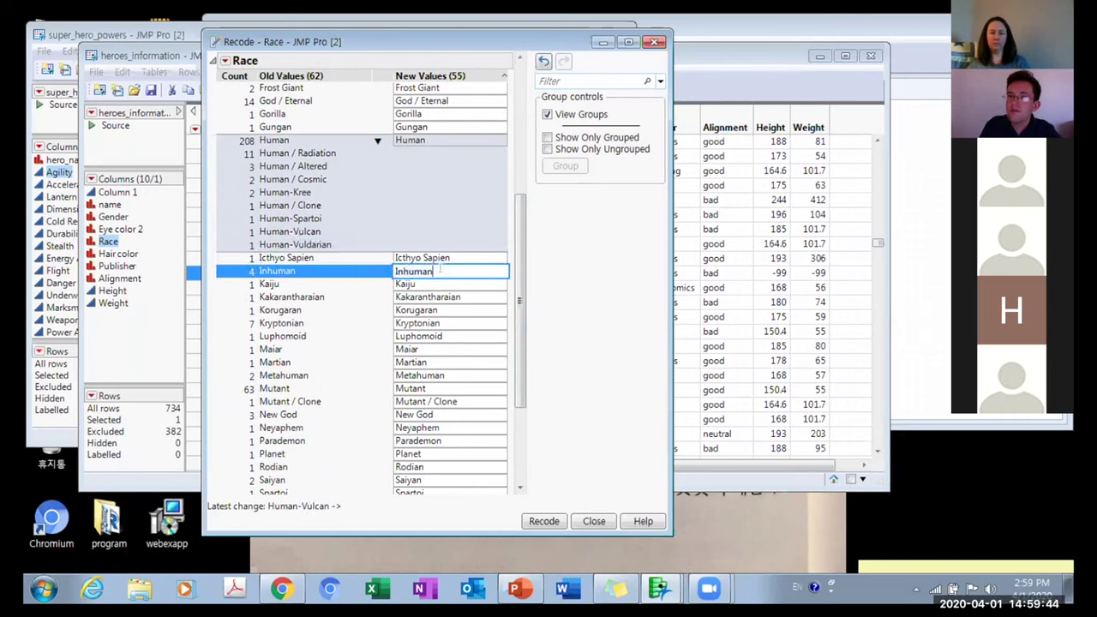
key("ctrl+v")
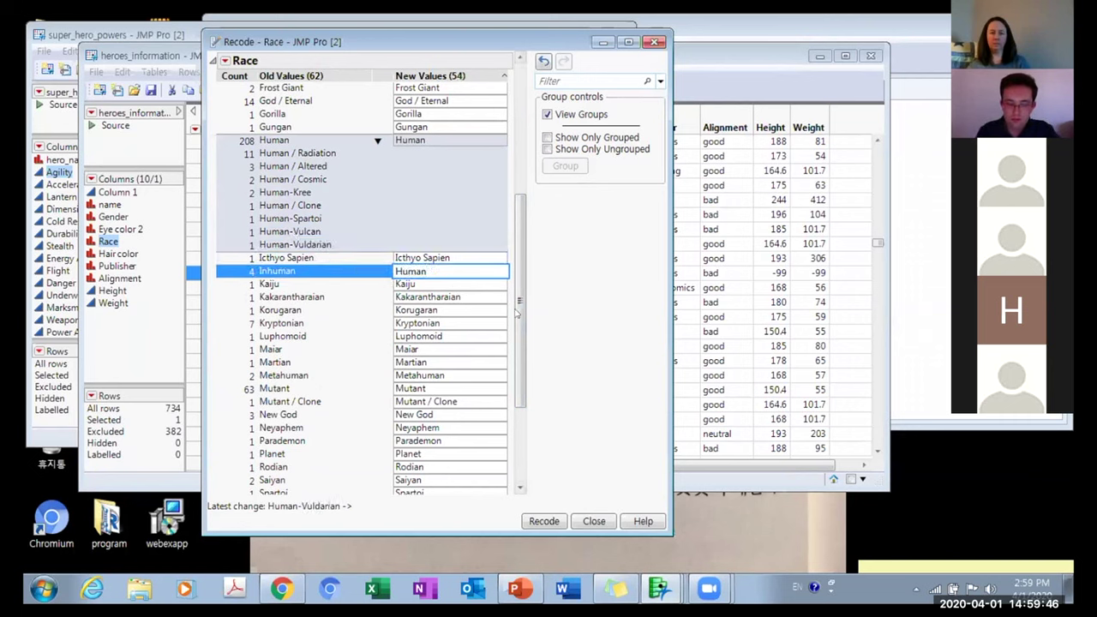
Recode Mutant / Clone as Mutant.
scroll(514, 257, "down", 3)
scroll(517, 240, "up", 10)
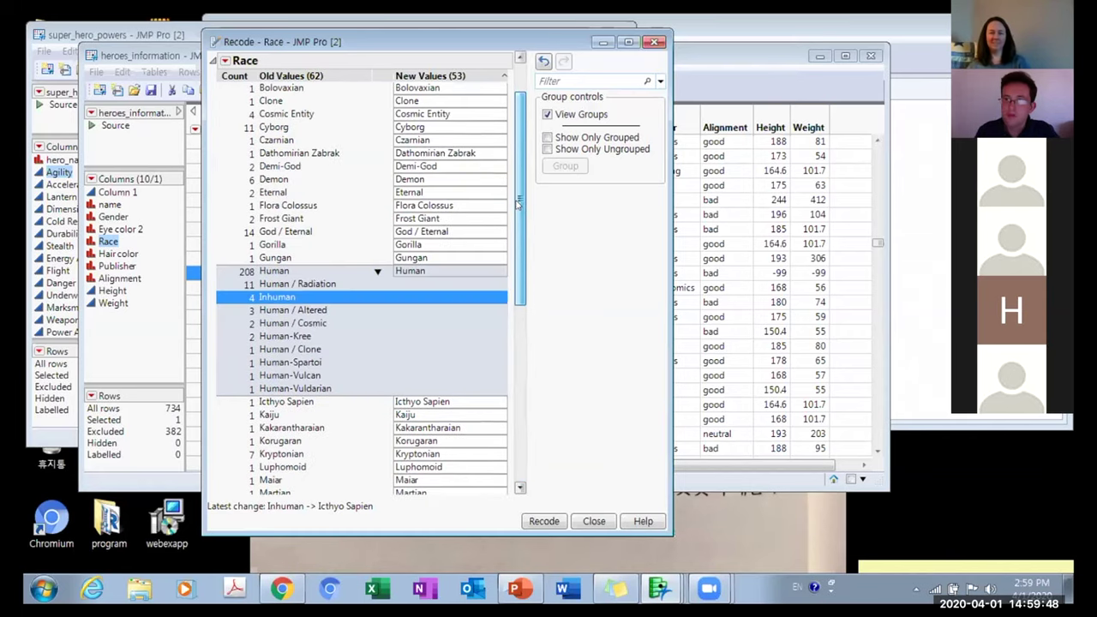
scroll(518, 180, "up", 2)
left_click_drag(518, 177, 520, 341)
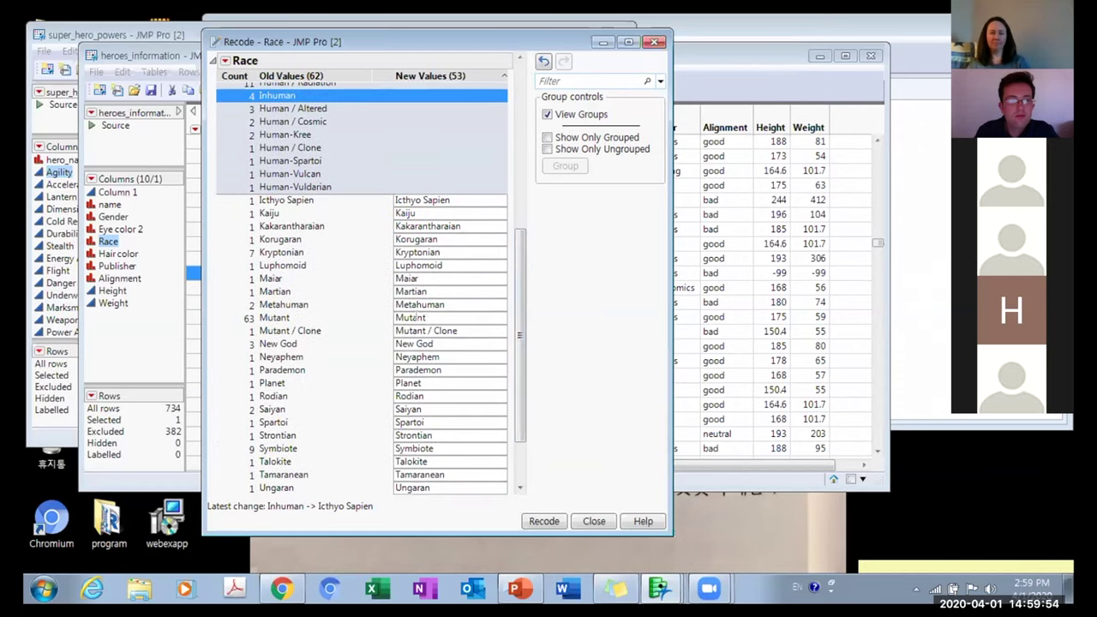
left_click(352, 318)
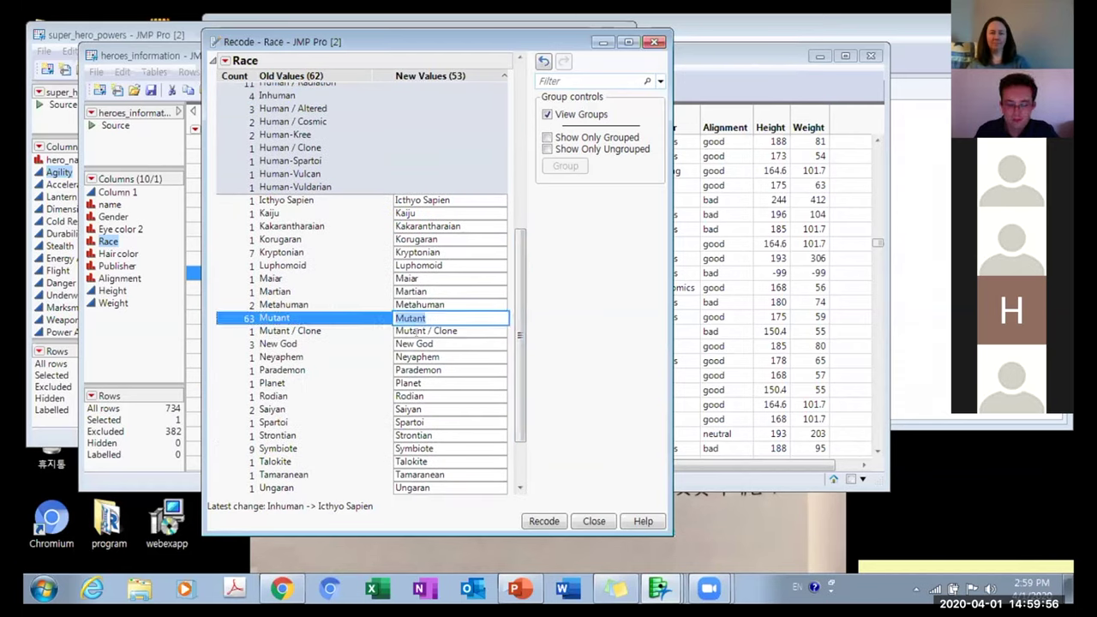
left_click(415, 330)
type("Mutant")
key("Return")
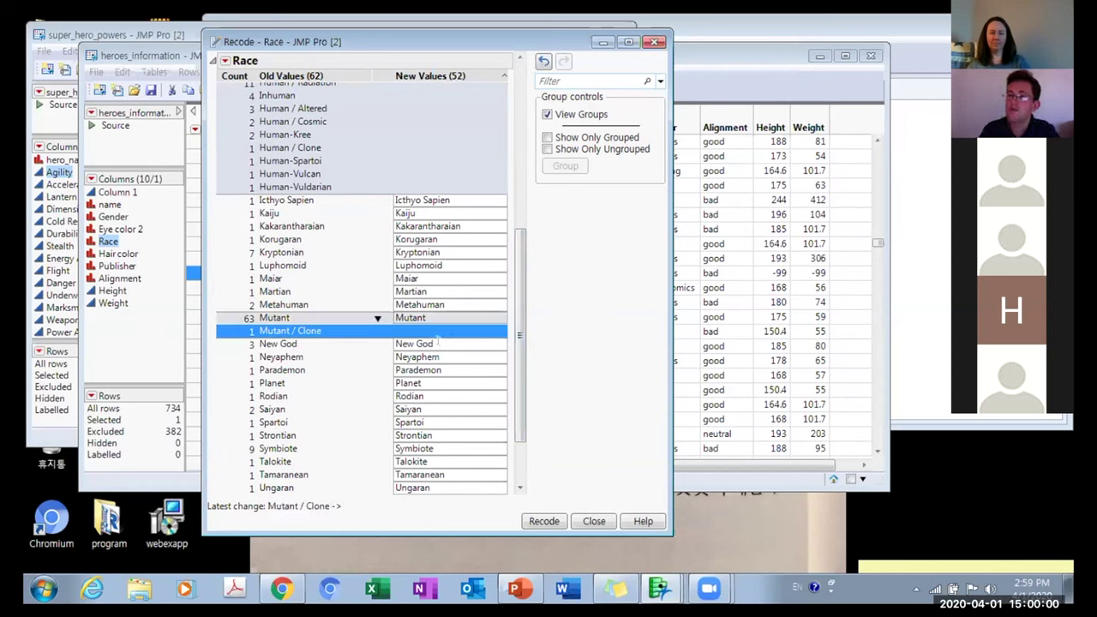
Recode New God, God / Eternal and Demi-God as God.
left_click(438, 343)
left_click_drag(415, 344, 360, 338)
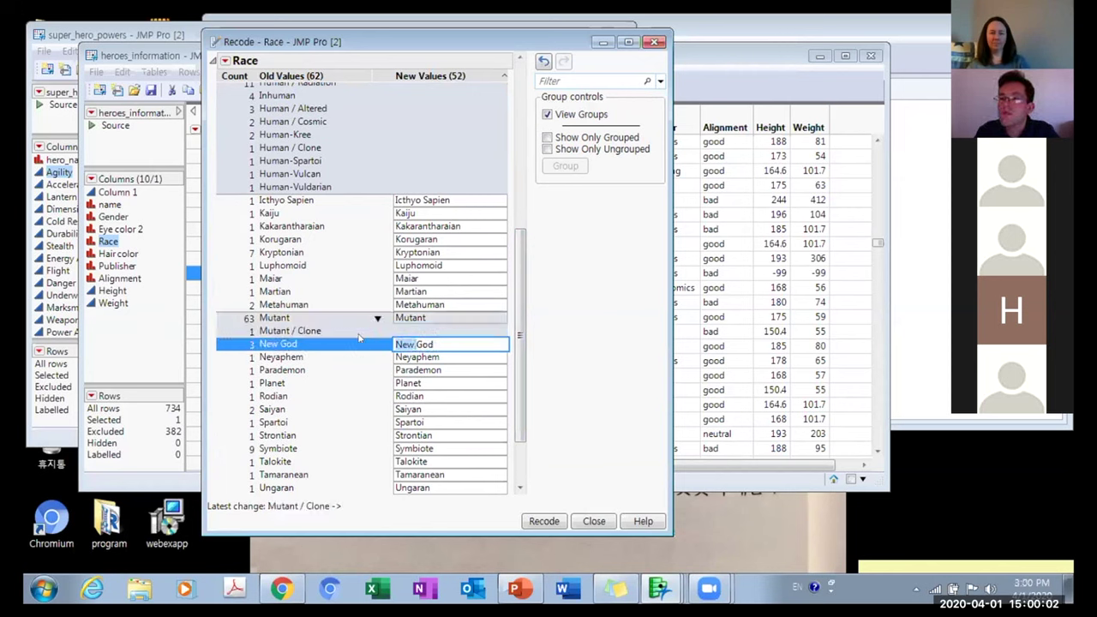
key("Delete")
key("ctrl+a")
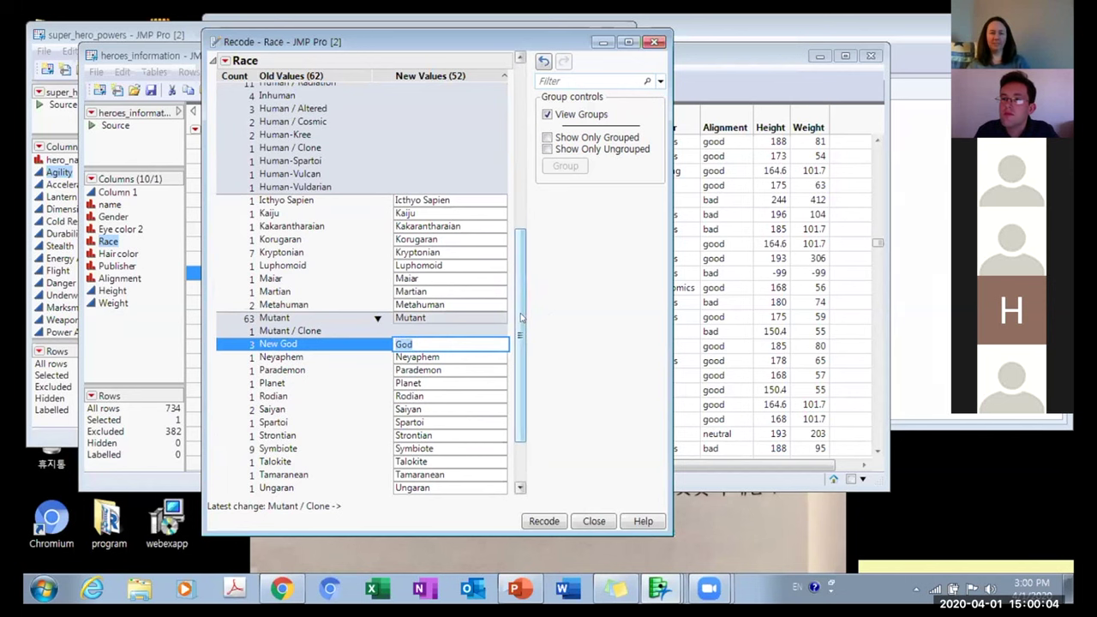
key("Return")
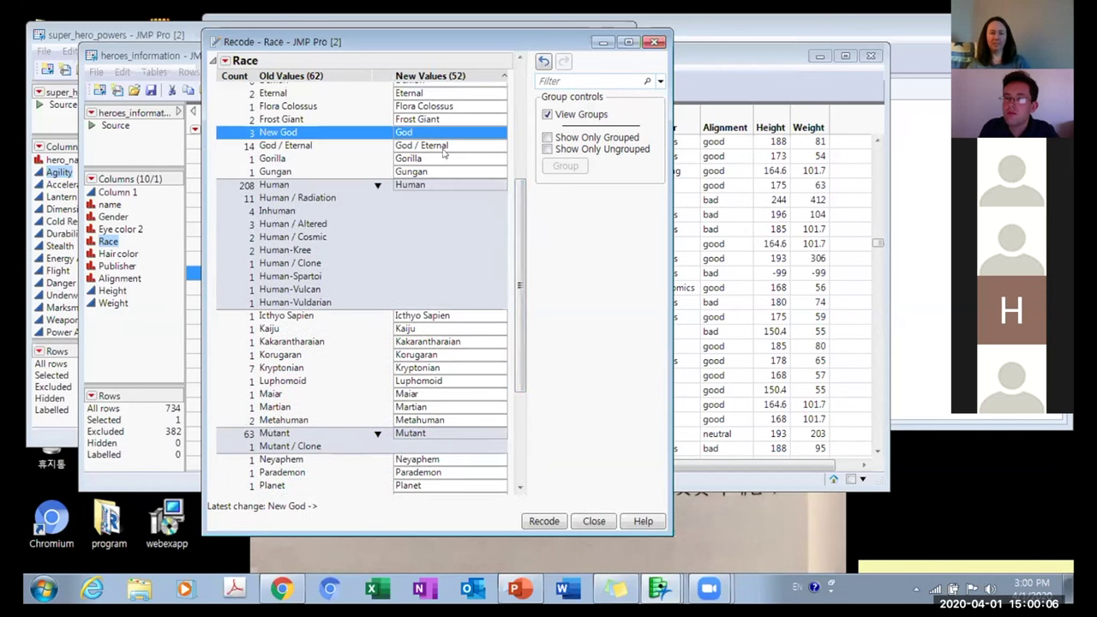
left_click(452, 146)
key("BackSpace")
key("BackSpace")
key("BackSpace")
key("BackSpace")
key("BackSpace")
key("BackSpace")
key("BackSpace")
key("BackSpace")
key("BackSpace")
key("BackSpace")
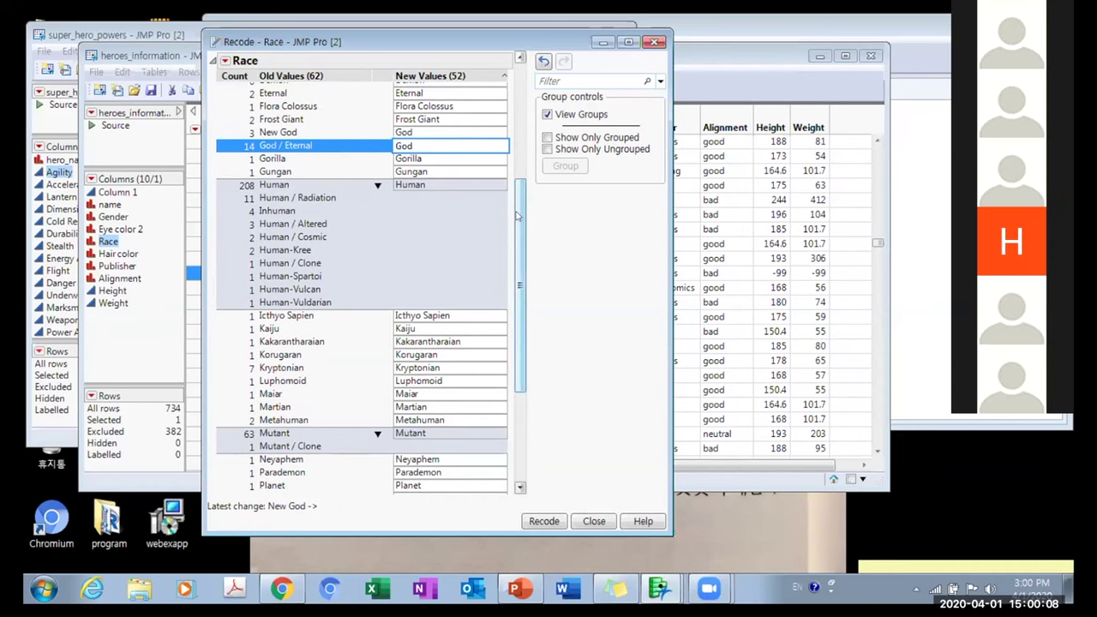
key("Return")
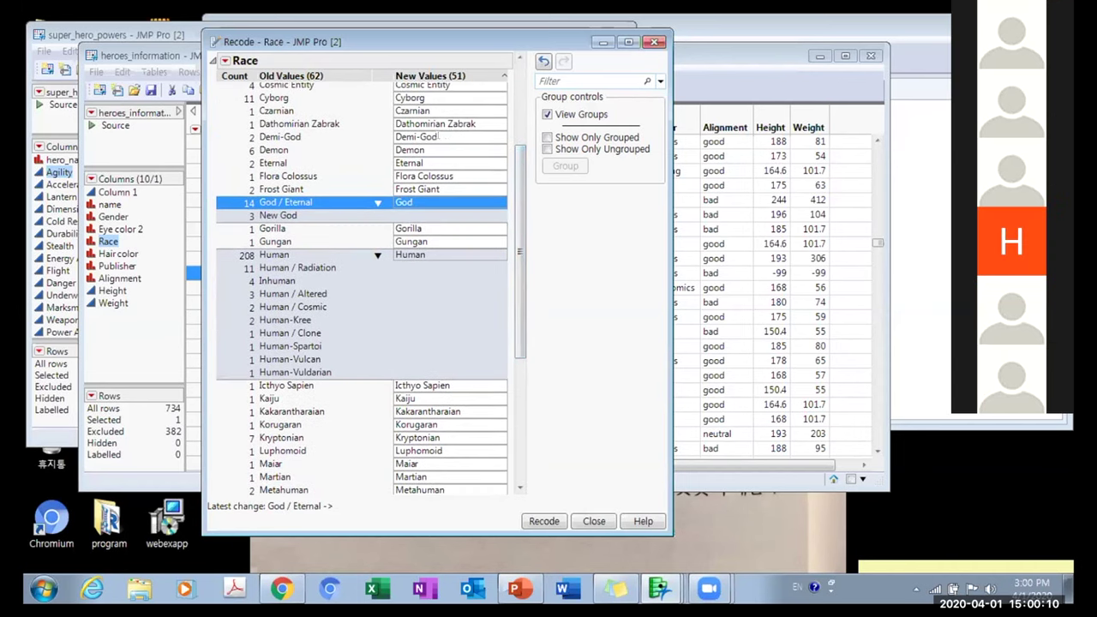
left_click(368, 135)
type("God")
key("Return")
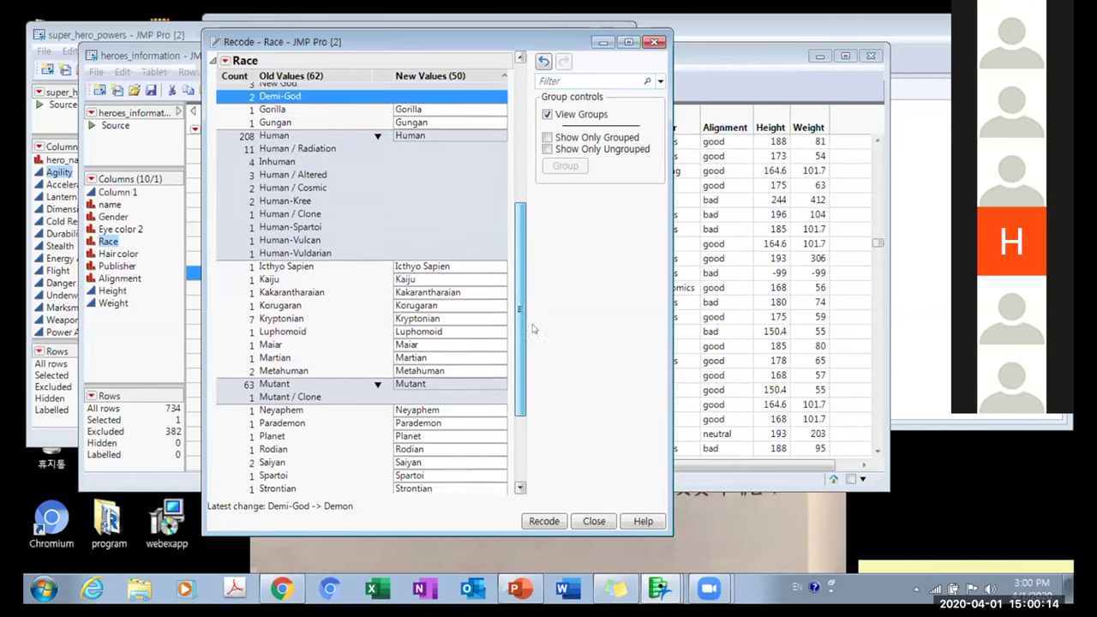
left_click_drag(526, 249, 531, 339)
left_click_drag(529, 295, 528, 101)
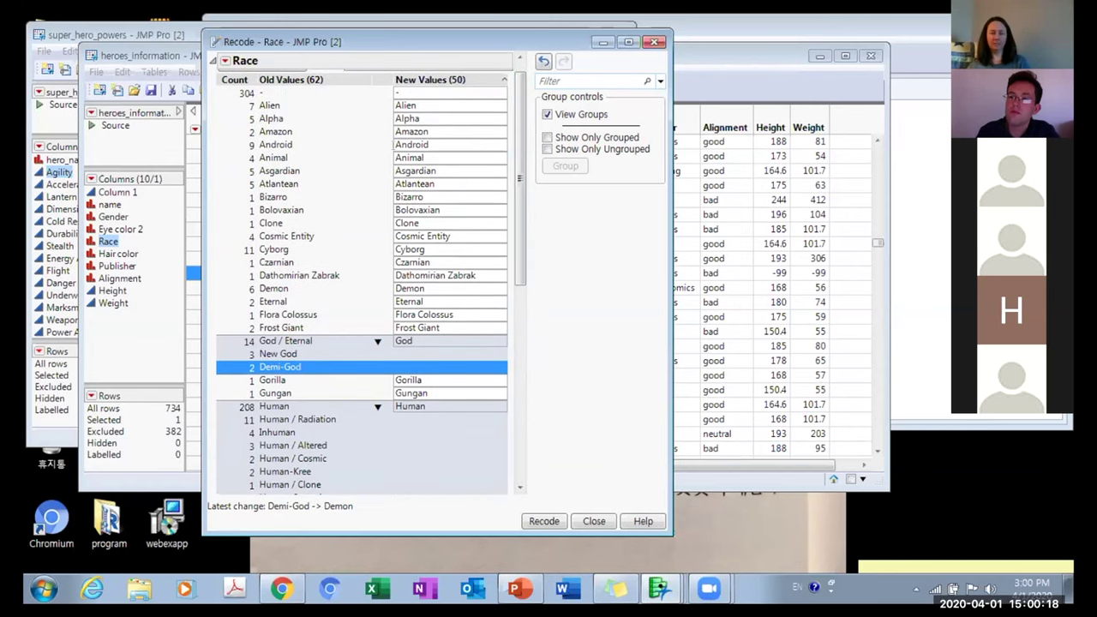
Recode Alien to 'Not Human', fixing the mistyped 'Not Humane'.
left_click(438, 104)
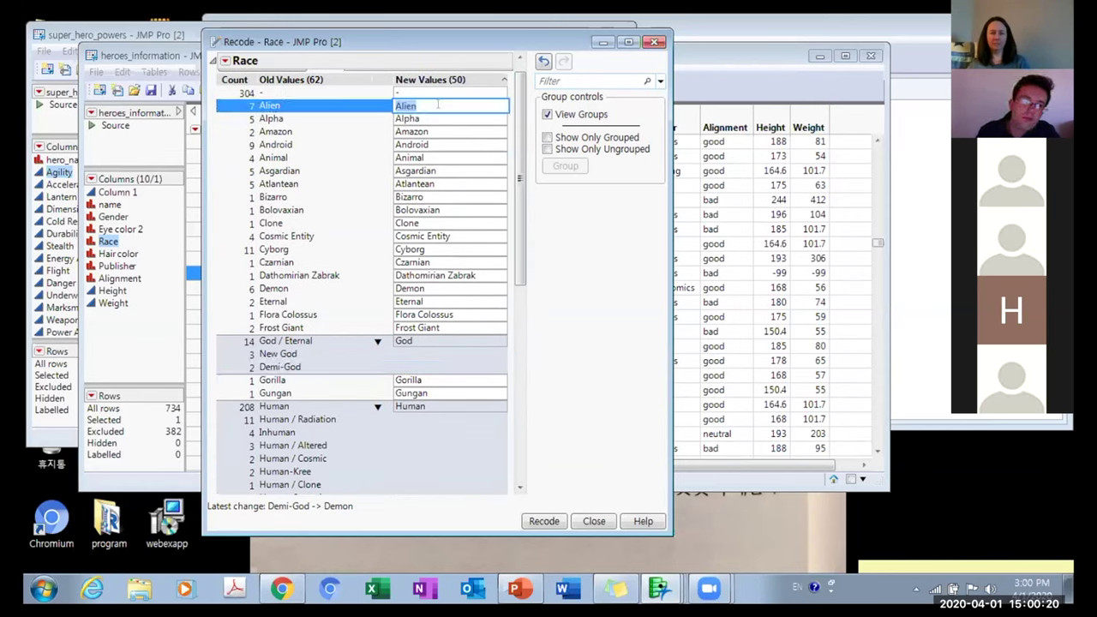
type("Not Hu")
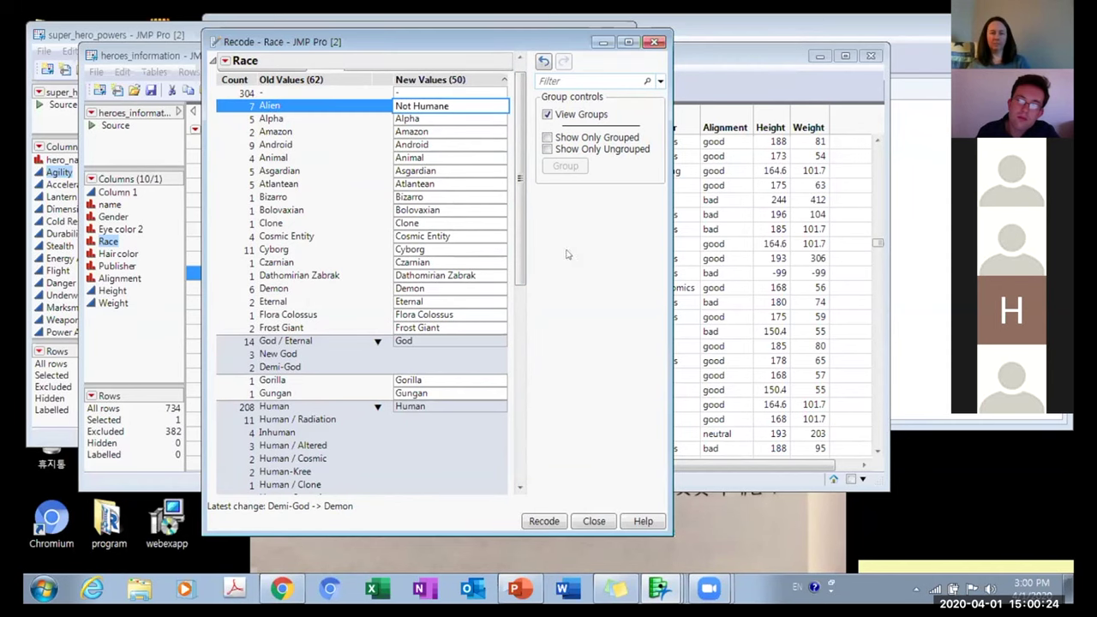
type("mane")
key("Return")
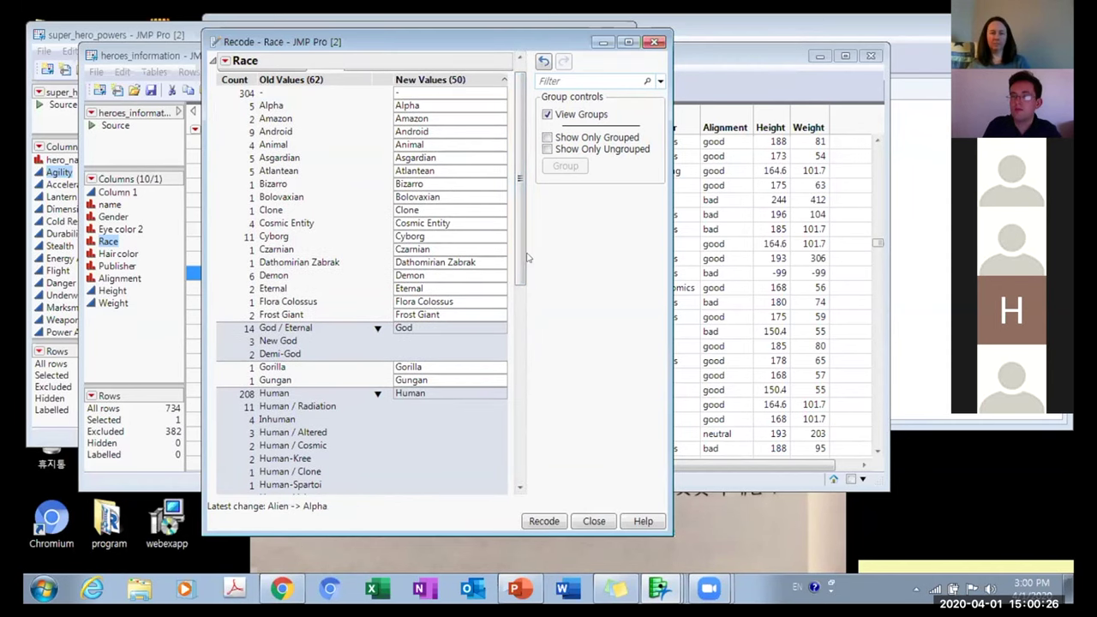
scroll(446, 343, "down", 9)
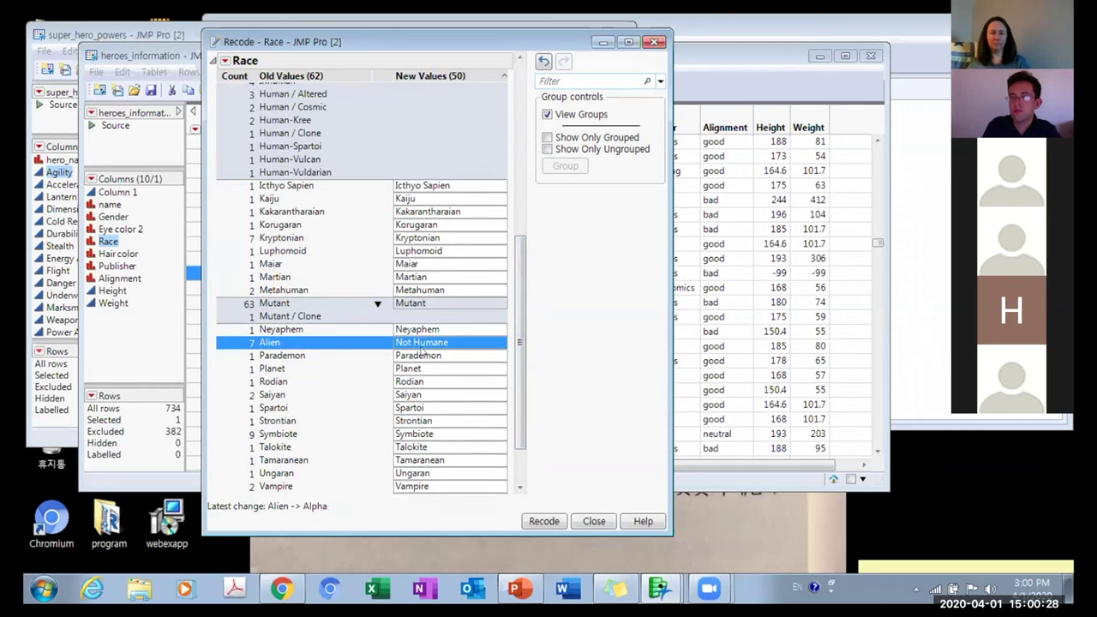
left_click(434, 343)
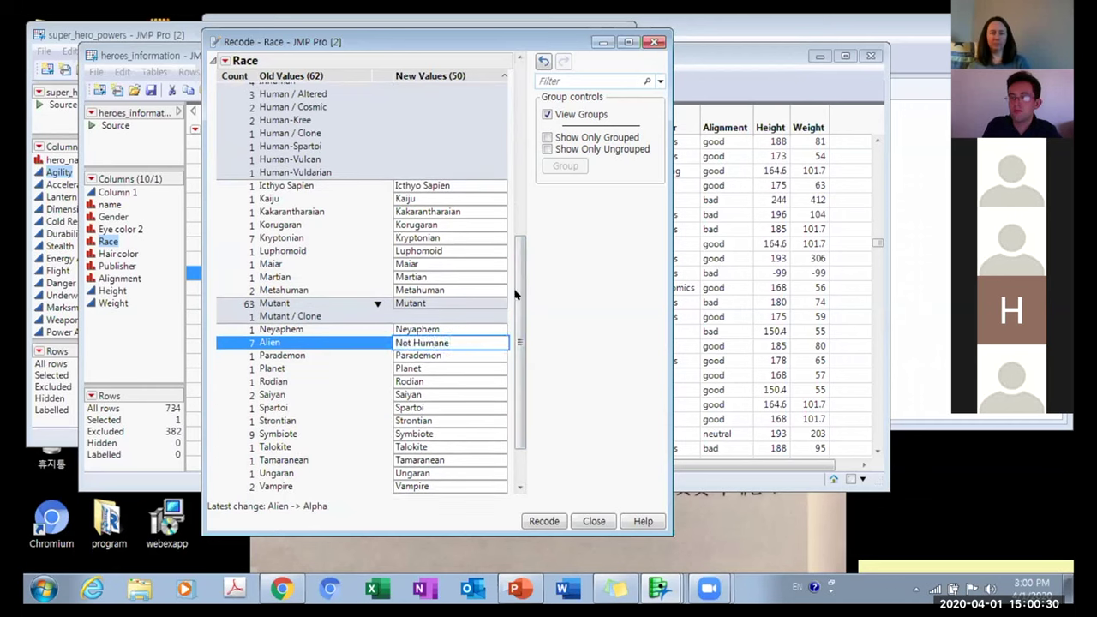
left_click_drag(514, 294, 518, 268)
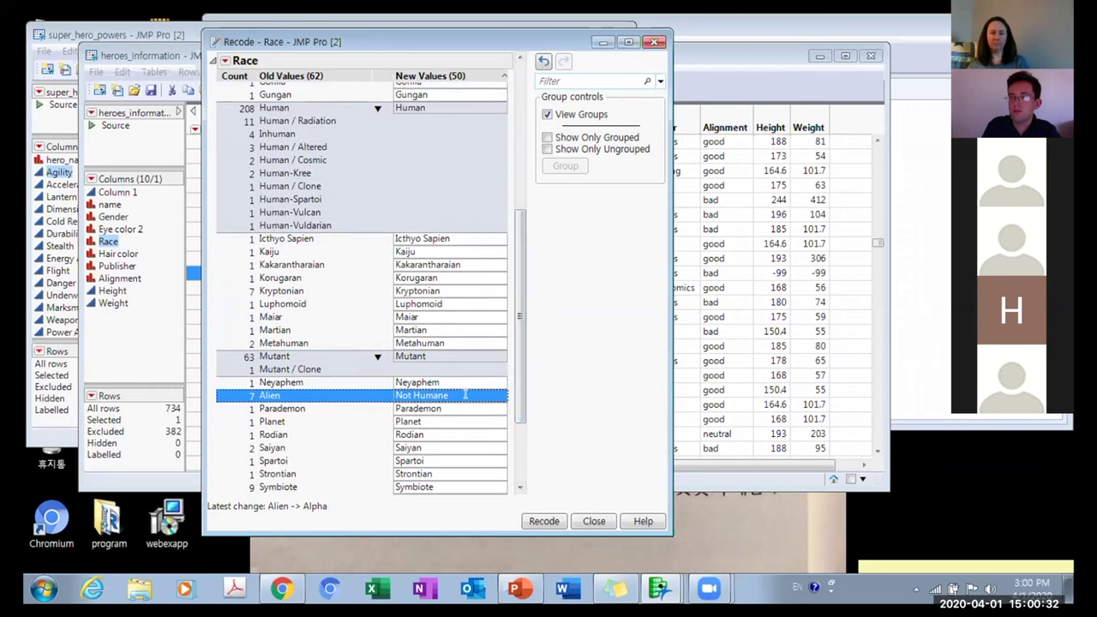
left_click(465, 395)
key("BackSpace")
key("Return")
Copy 'Not Human' and paste it for Neyaphem, Parademon, Planet, Rodian and Saiyan.
scroll(518, 375, "down", 3)
left_click(397, 276)
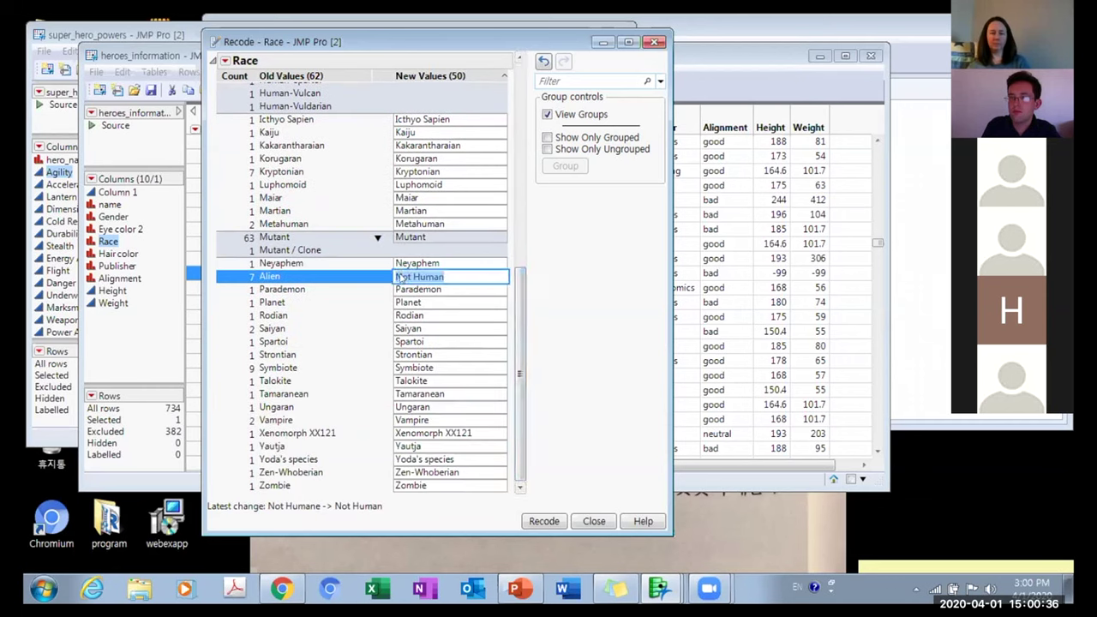
left_click_drag(460, 277, 364, 281)
key("ctrl+c")
double_click(424, 262)
key("ctrl+v")
double_click(431, 290)
key("ctrl+v")
double_click(424, 301)
key("ctrl+v")
double_click(425, 316)
key("ctrl+v")
double_click(425, 328)
key("ctrl+v")
Recode Spartoi, Strontian, Talokite, Tamaranean and Ungaran to 'Not Human'.
double_click(428, 341)
key("ctrl+v")
double_click(435, 354)
key("ctrl+v")
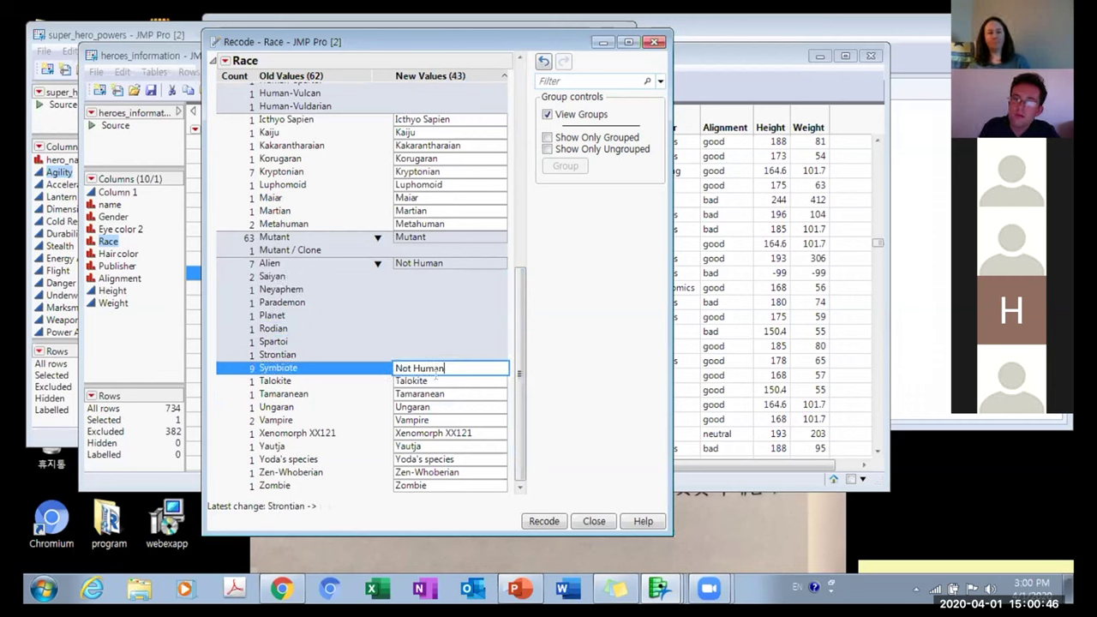
double_click(437, 378)
key("ctrl+v")
double_click(429, 393)
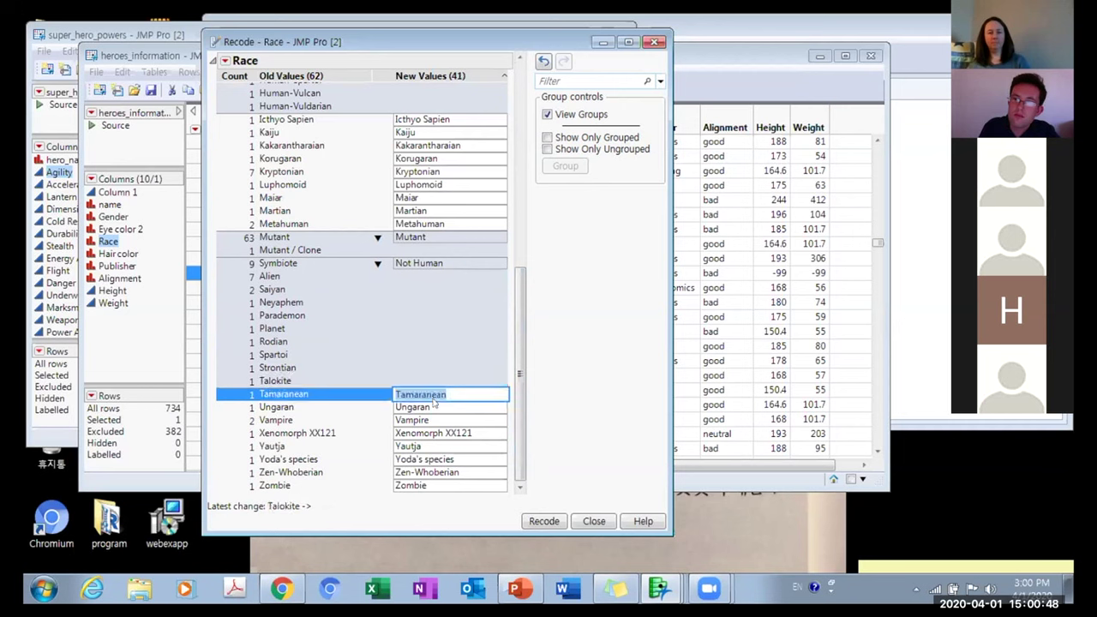
key("ctrl+v")
double_click(433, 407)
key("ctrl+v")
Recode Vampire, Xenomorph XX121, Yoda's species, Zen-Whoberian and Zombie to 'Not Human'.
double_click(434, 419)
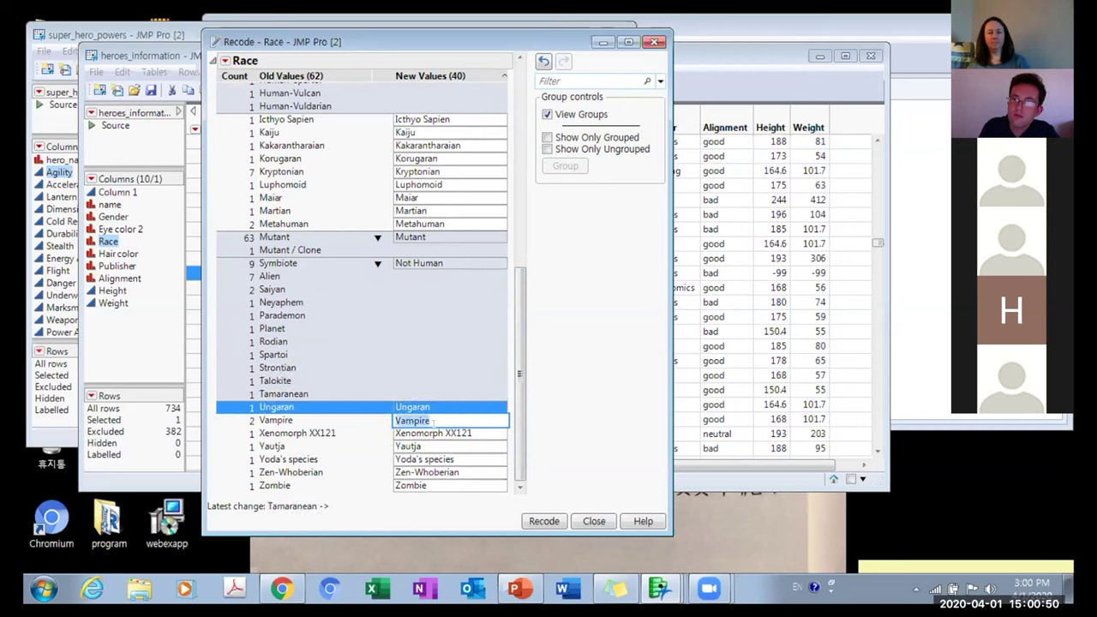
key("ctrl+v")
double_click(433, 434)
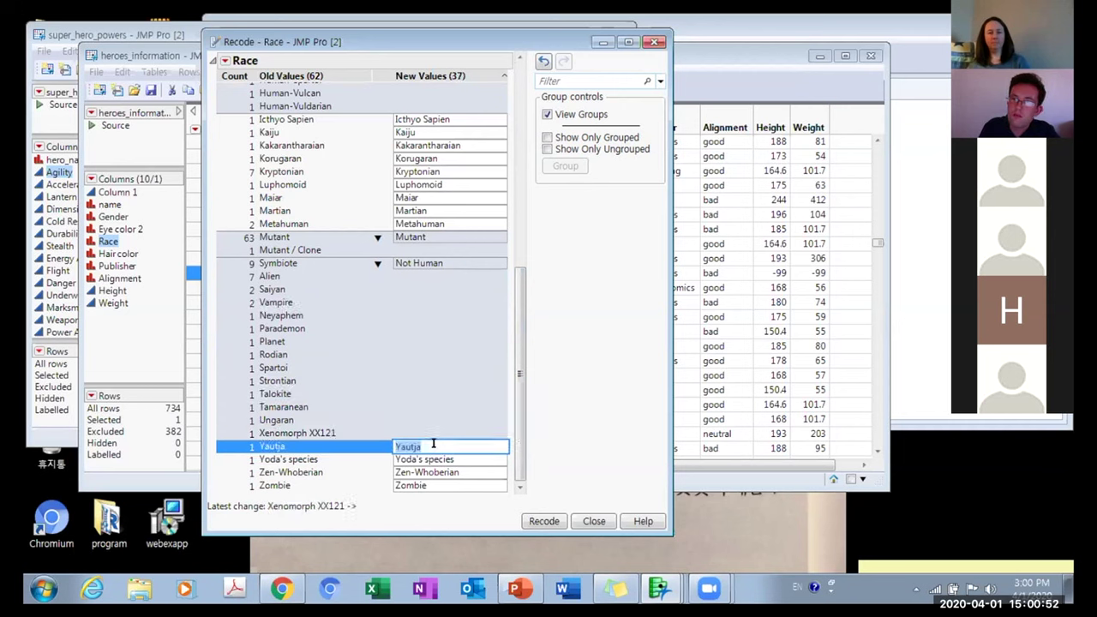
key("ctrl+v")
left_click(441, 460)
key("ctrl+v")
left_click(445, 473)
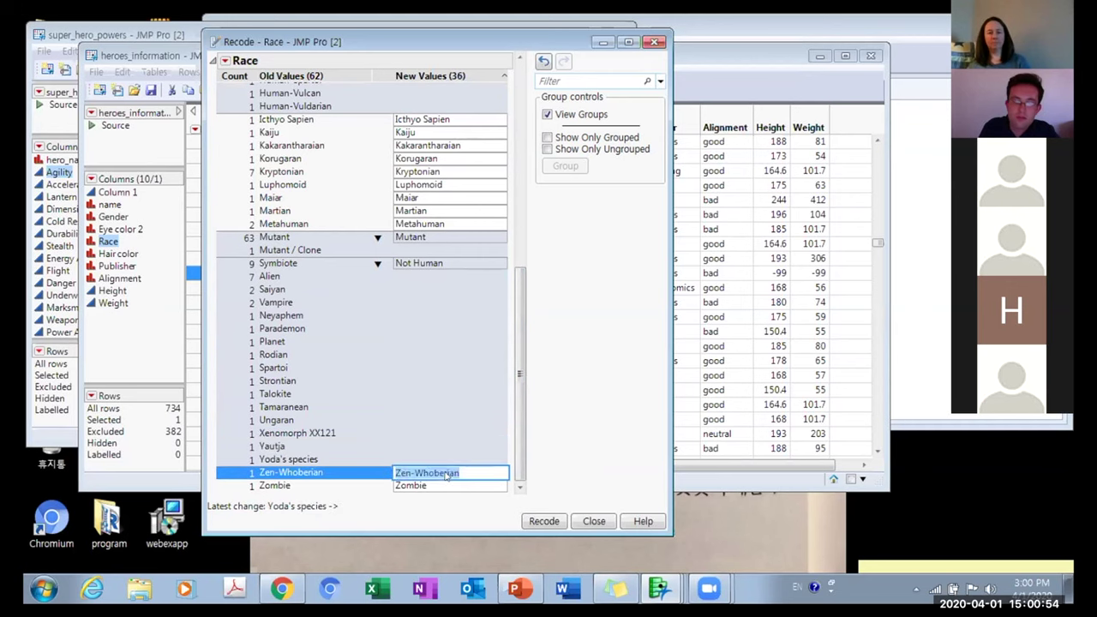
key("ctrl+v")
left_click(446, 485)
key("ctrl+v")
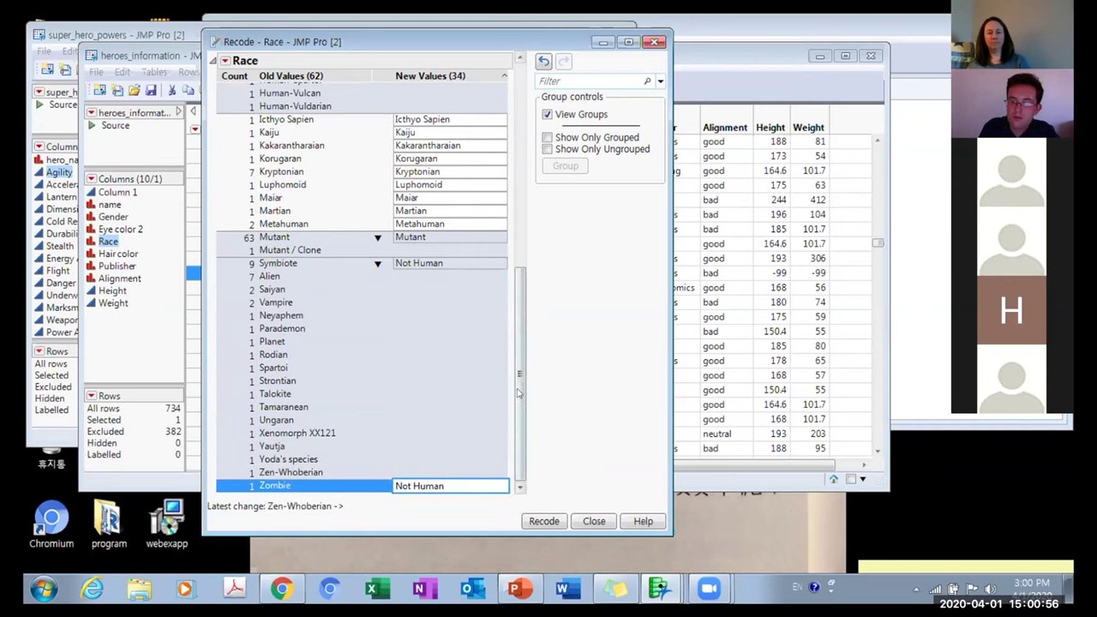
left_click_drag(518, 391, 515, 145)
Edit the new values from Alpha onward, entering 'Not Human' for Animal through Atlantean.
left_click(417, 122)
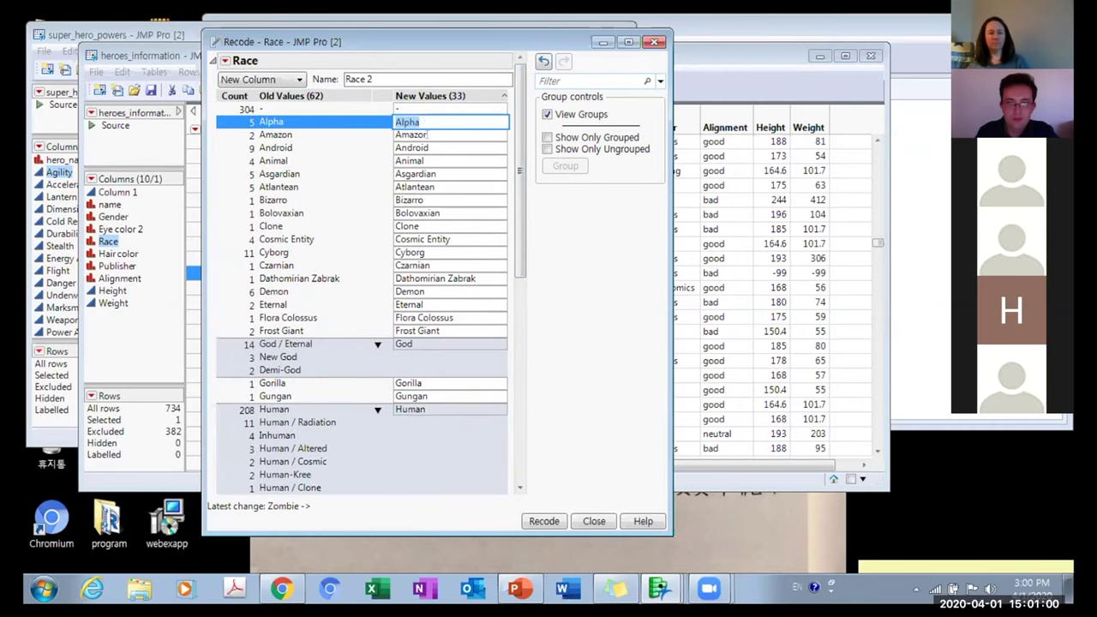
type("Amazon")
key("Return")
left_click(434, 122)
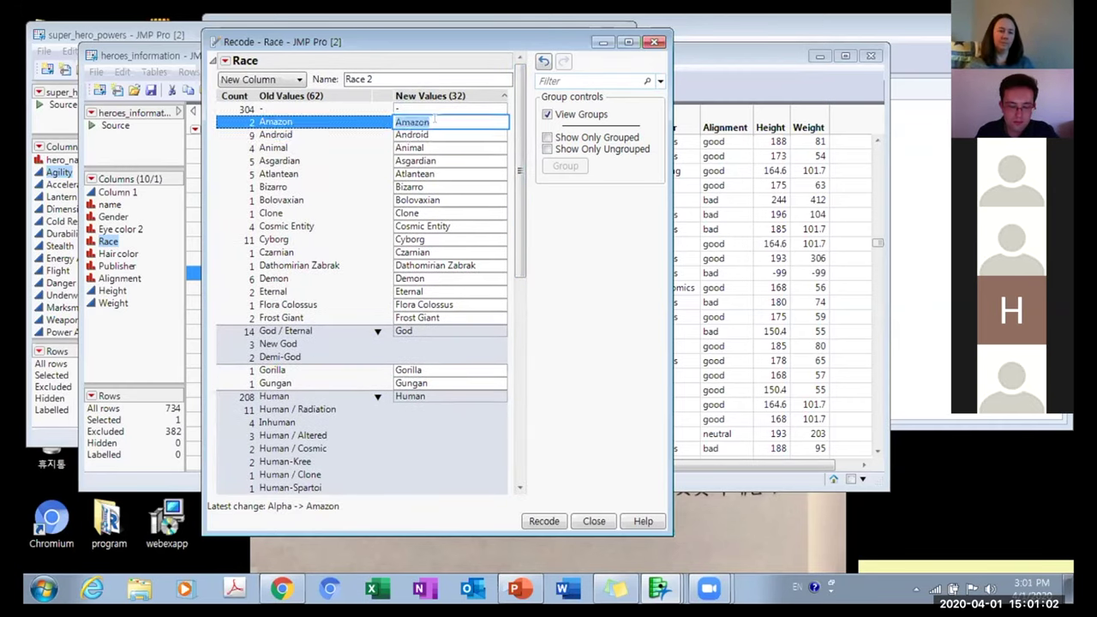
type("Android")
key("Return")
type("Not Human")
key("Return")
type("Not Human")
key("Return")
type("Not Human")
key("Return")
Recode Asgardian, Clone and Bizarro to 'Not Human'.
left_click(442, 122)
type("Not Human")
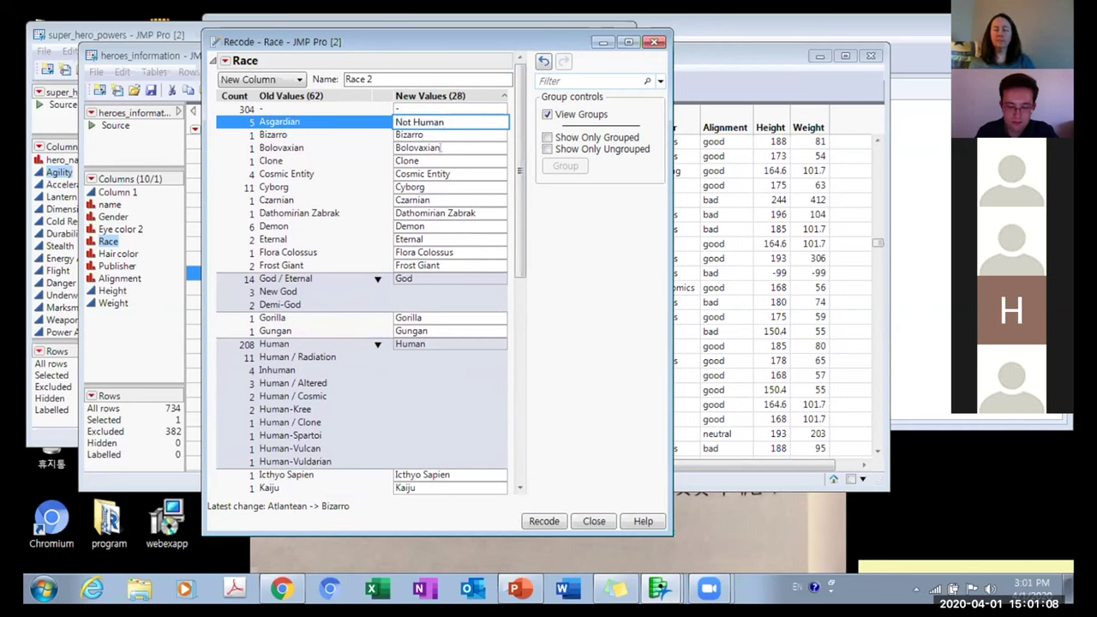
key("Return")
left_click(442, 148)
type("Not Human")
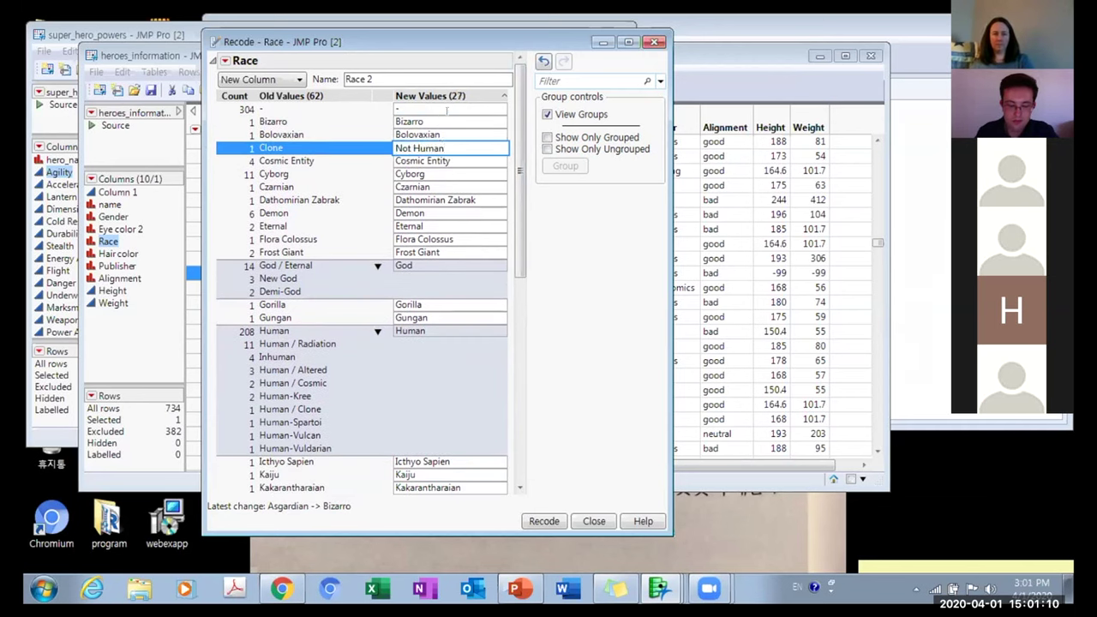
key("Return")
left_click(442, 122)
type("Not Human")
key("Return")
Recode Cosmic Entity, Czarnian and Demon to 'Not Human'.
left_click(442, 134)
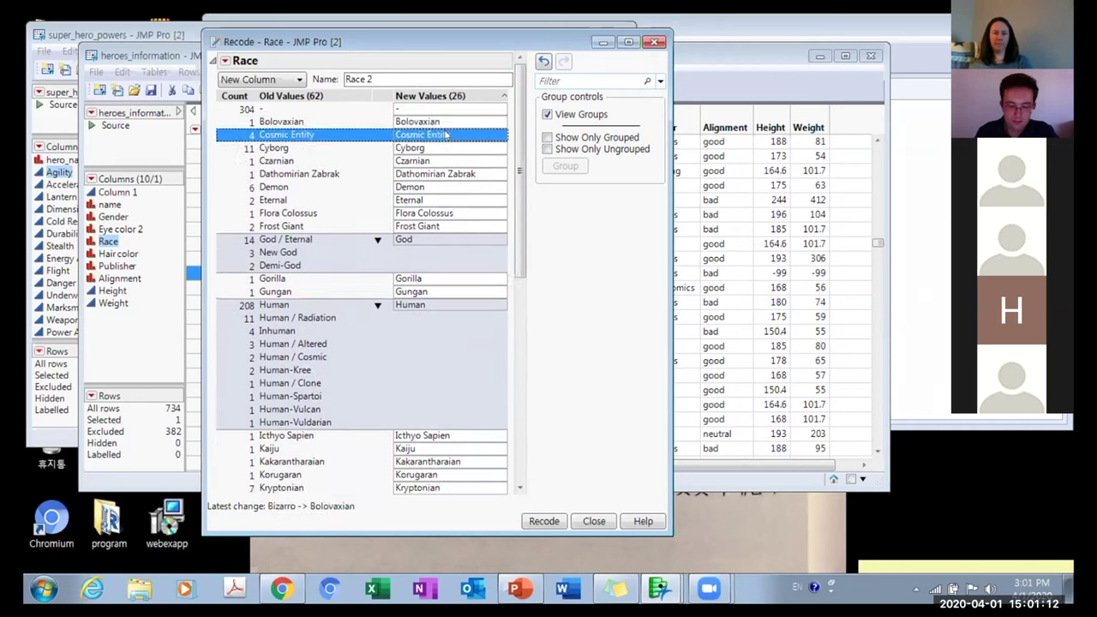
type("Not Human")
key("Return")
left_click(446, 147)
type("Not Human")
key("Return")
left_click(442, 161)
type("Not Human")
key("Return")
Recode Bolovaxian, Dathomirian Zabrak, Cyborg, Flora Colossus and Eternal to 'Not Human'.
left_click(426, 121)
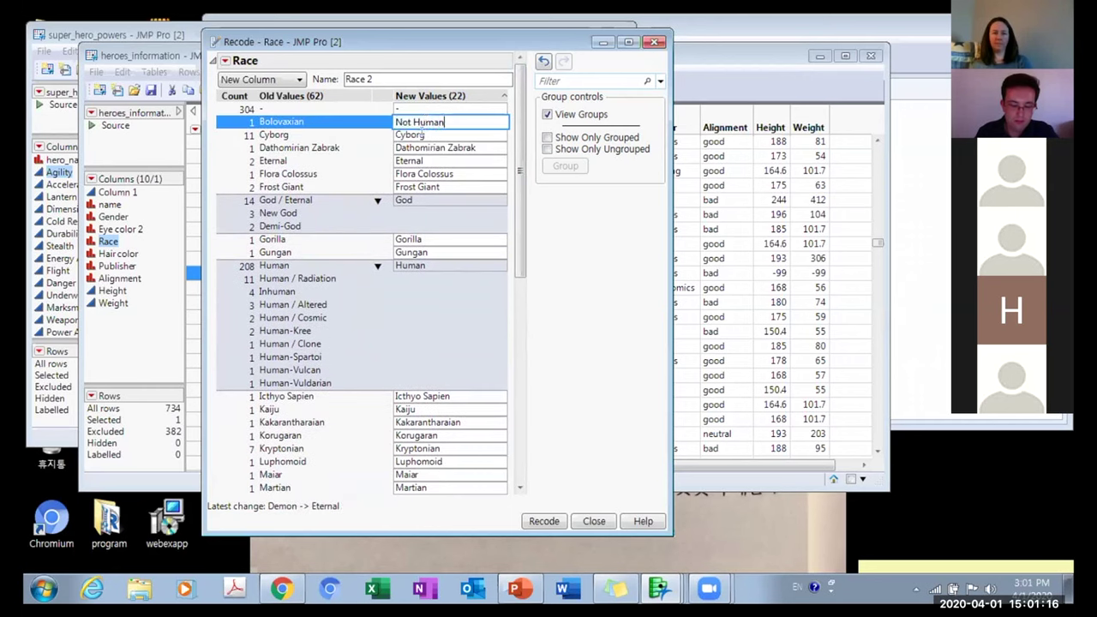
left_click(423, 135)
type("Not Human")
left_click(428, 122)
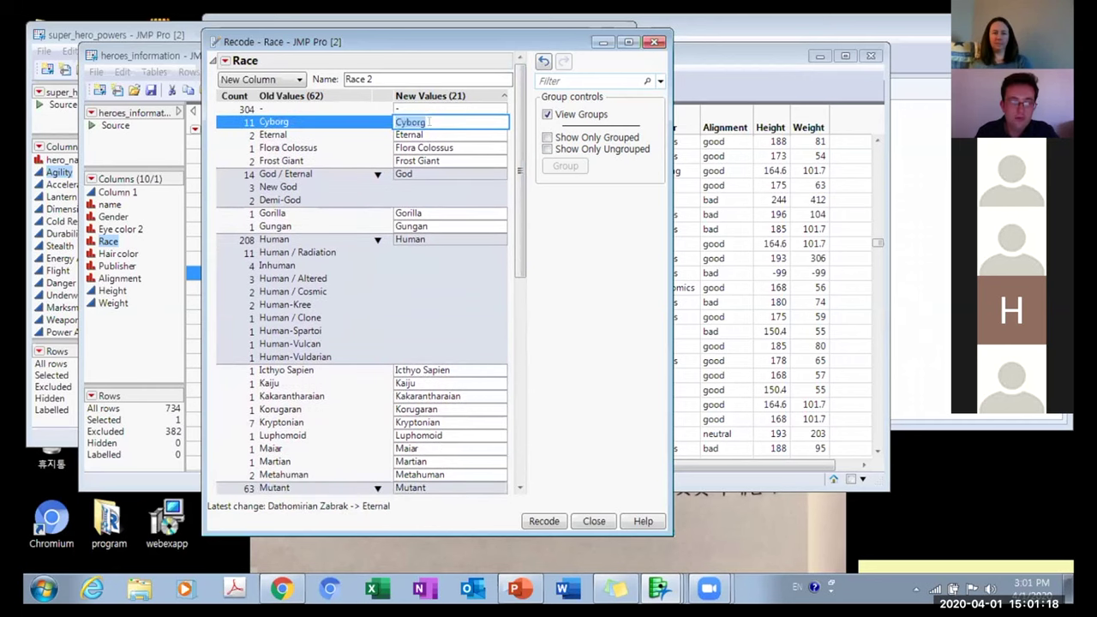
type("Not Human")
left_click(423, 135)
type("Not Human")
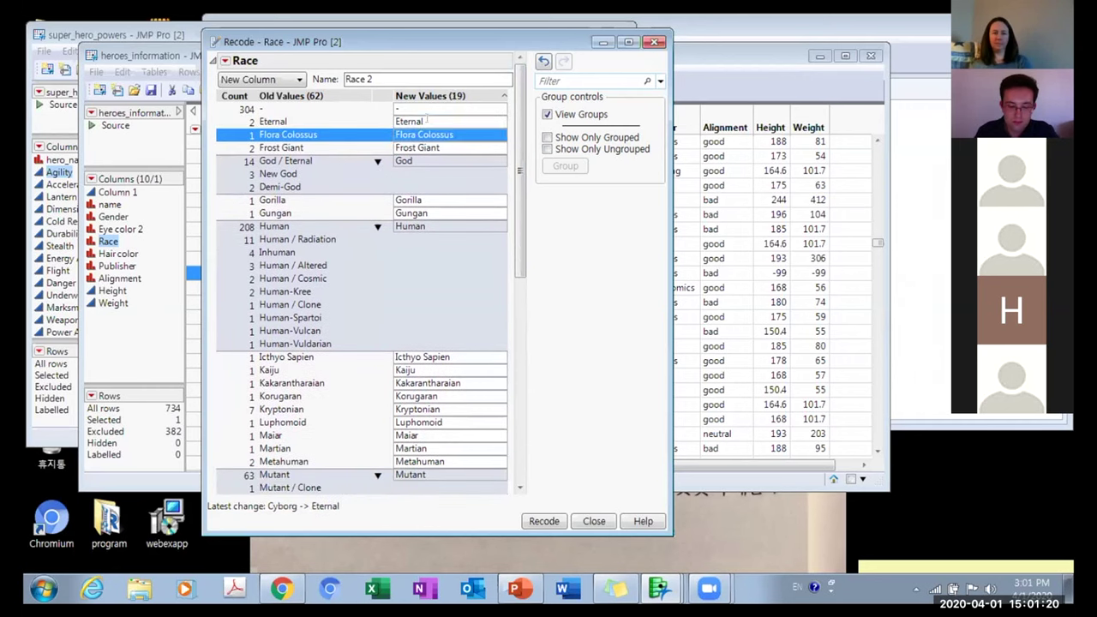
left_click(427, 122)
type("Not Human")
left_click(440, 134)
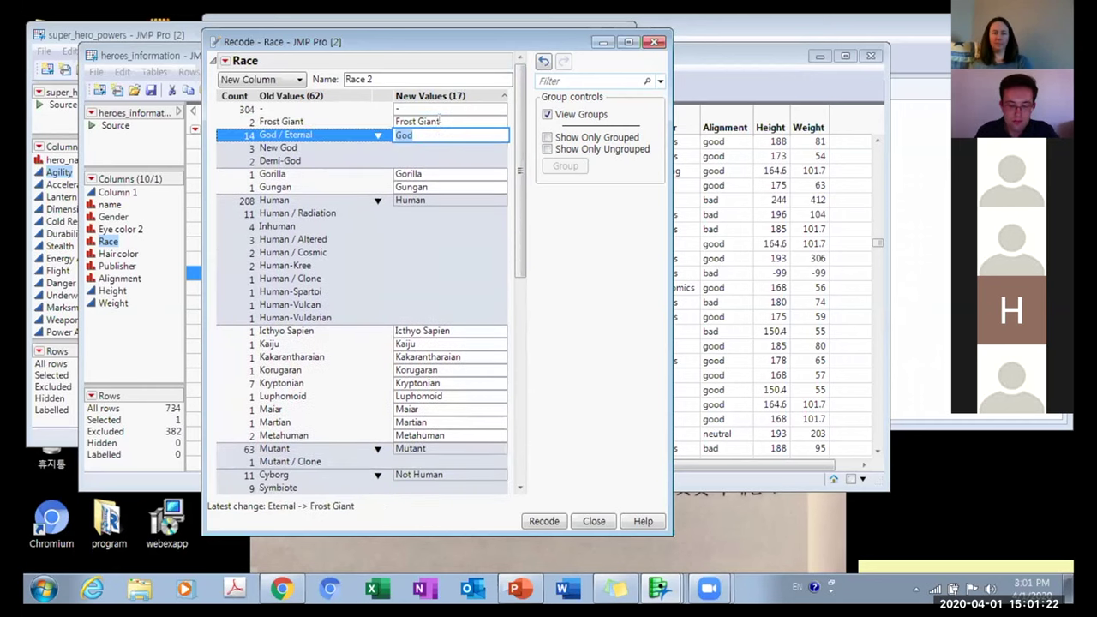
Paste 'Not Human' for Frost Giant, Metahuman, Martian and Maiar.
left_click(440, 122)
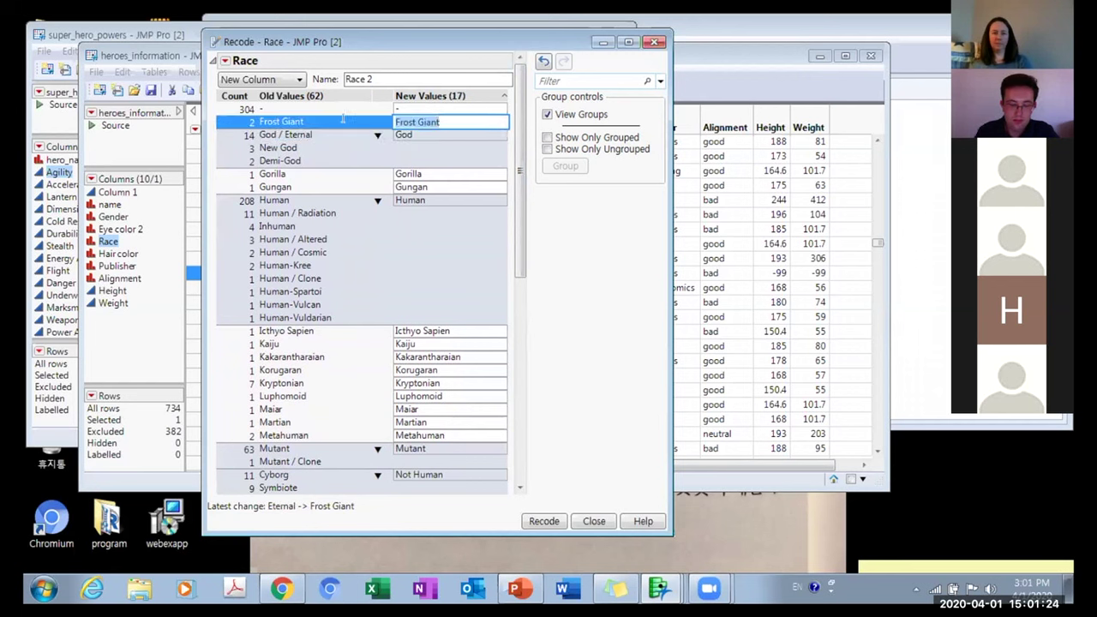
type("Not Human")
left_click(442, 433)
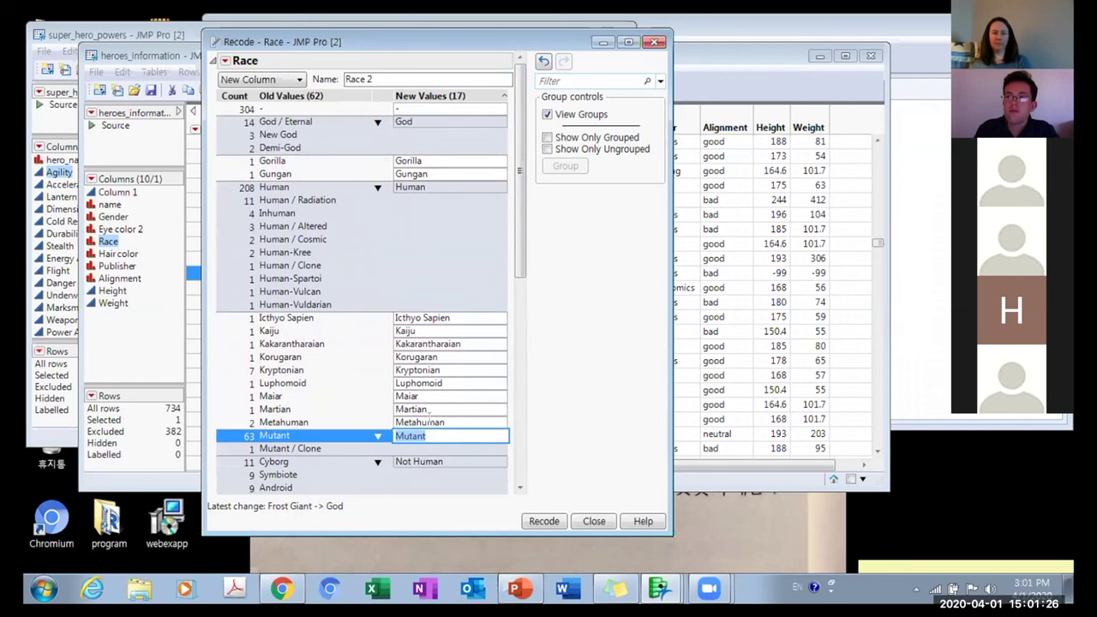
left_click(439, 422)
type("Not Human")
left_click(436, 409)
type("Not Human")
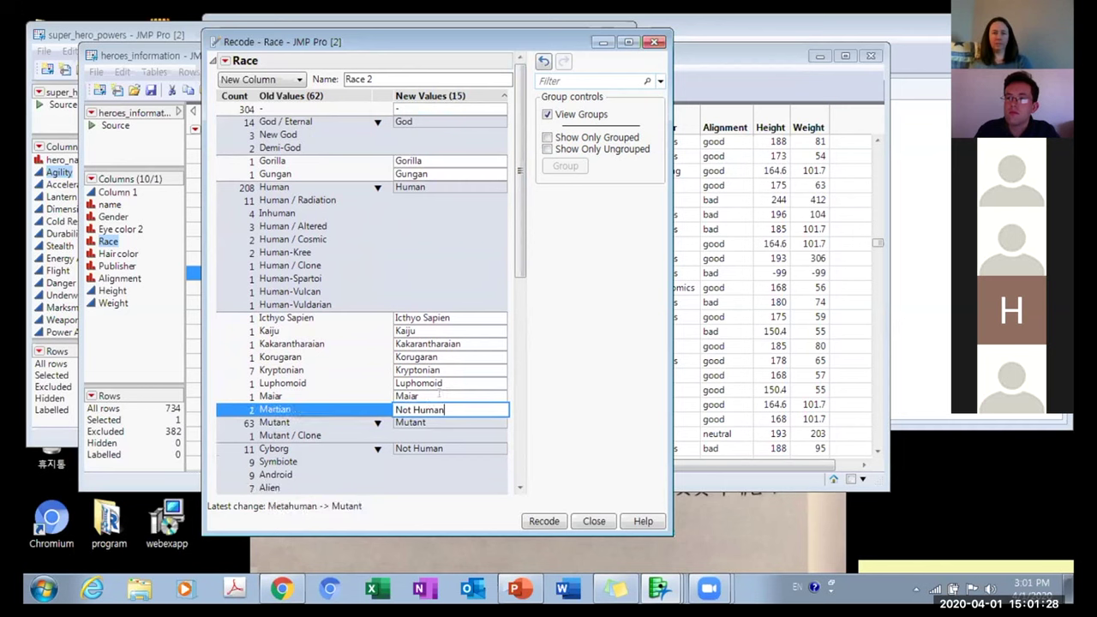
left_click(439, 396)
type("Not Human")
Recode Luphomoid, Kryptonian, Korugaran, Kakarantharaian, Kaiju and Icthyo Sapien to 'Not Human'.
left_click(441, 383)
left_click(446, 369)
type("Not Human")
left_click(446, 356)
type("Not Human")
left_click(448, 344)
type("Not Human")
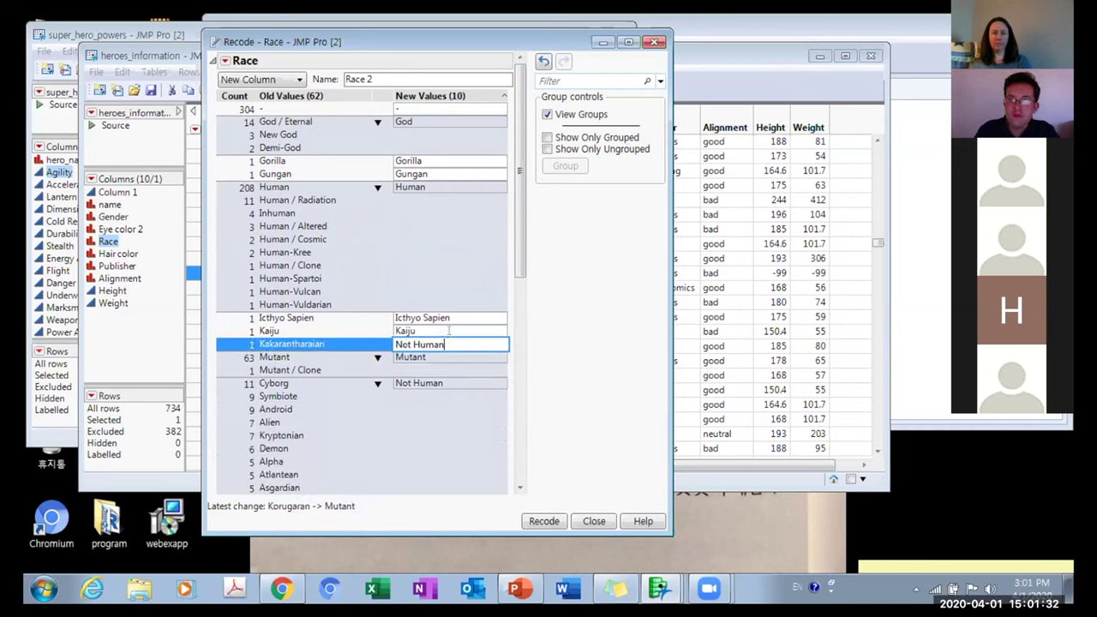
left_click(448, 330)
type("Not Human")
left_click(448, 317)
type("Not Human")
Recode Gorilla and the Human group to 'Not Human' and update Gungan's value.
left_click(438, 160)
type("Not Human")
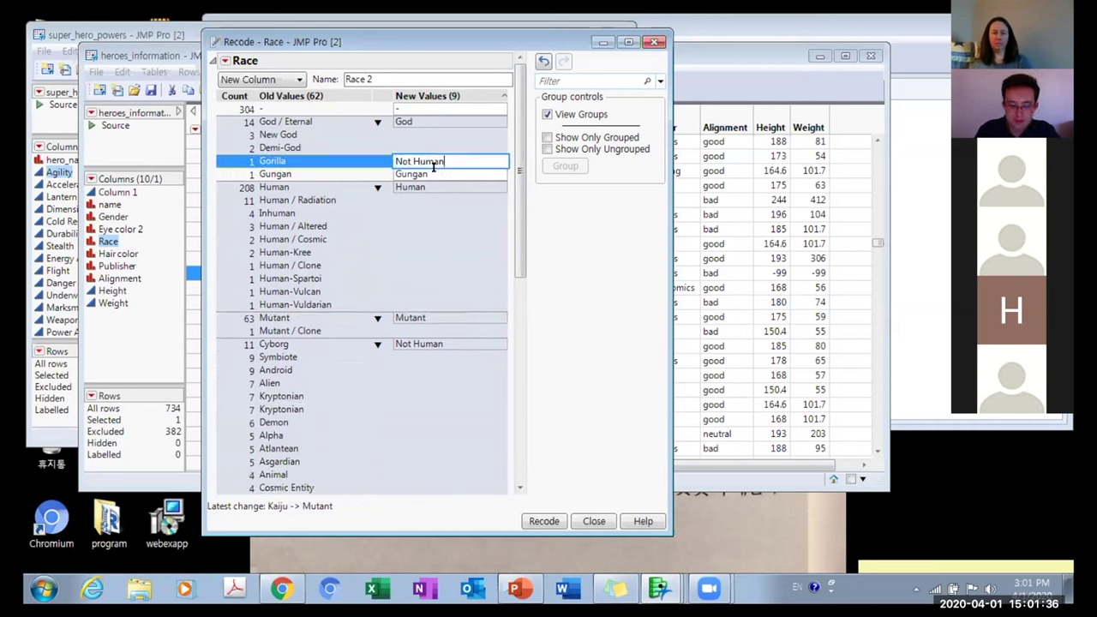
left_click(435, 173)
type("Not Human")
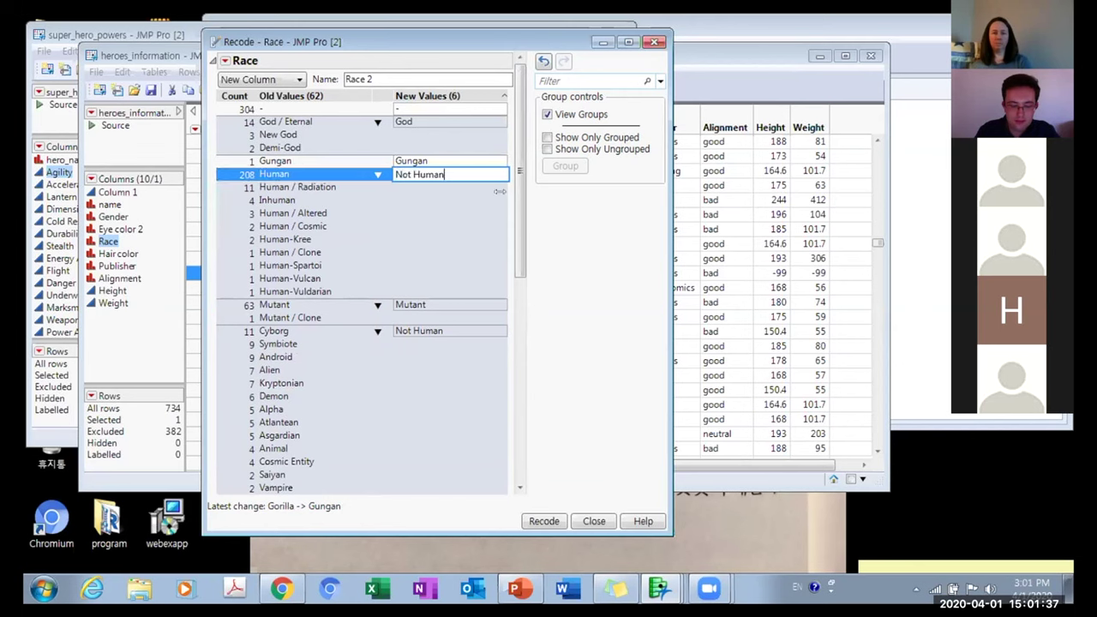
left_click(441, 213)
left_click(426, 160)
type("Not Human")
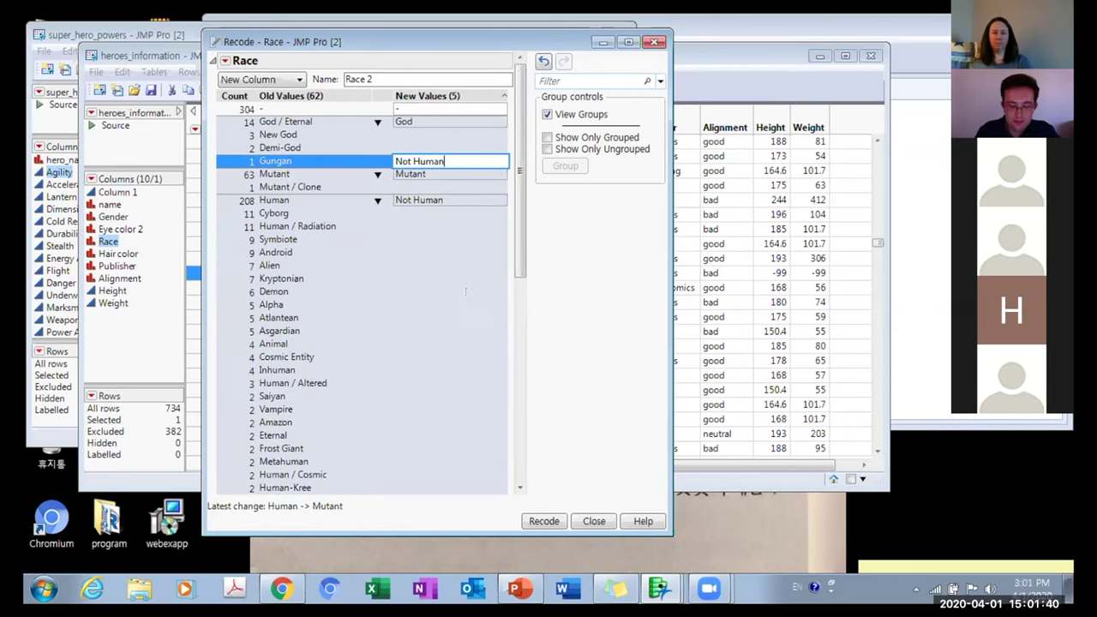
left_click(465, 292)
Select the Human / Radiation race and scroll through the list to review the remaining values.
mouse_move(519, 199)
left_mouse_down()
mouse_move(517, 400)
mouse_move(516, 182)
left_mouse_up()
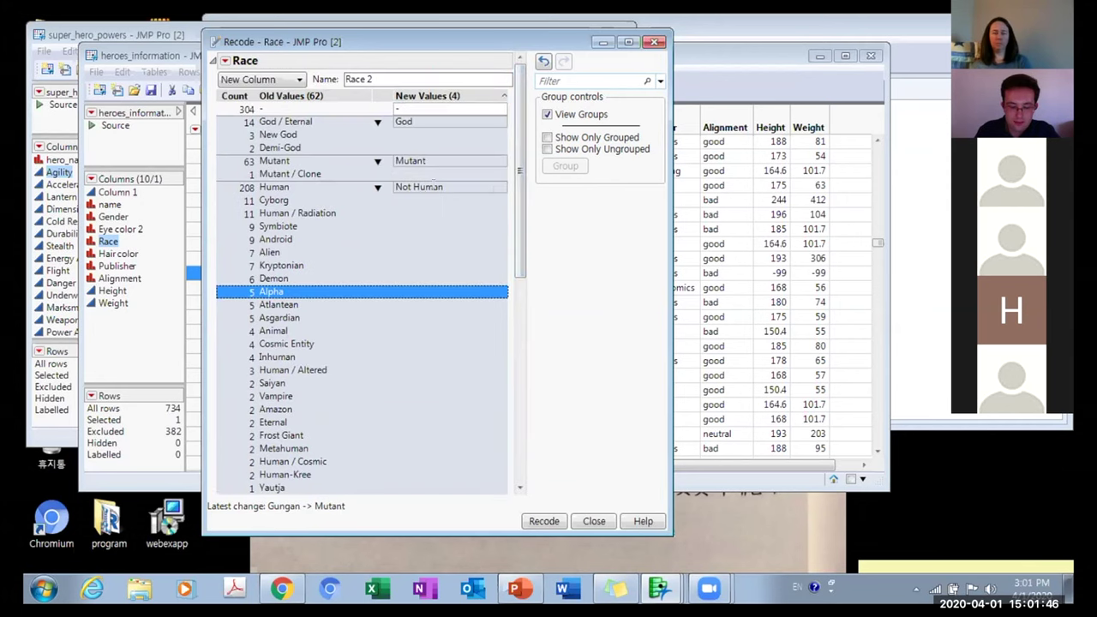
left_click(315, 215)
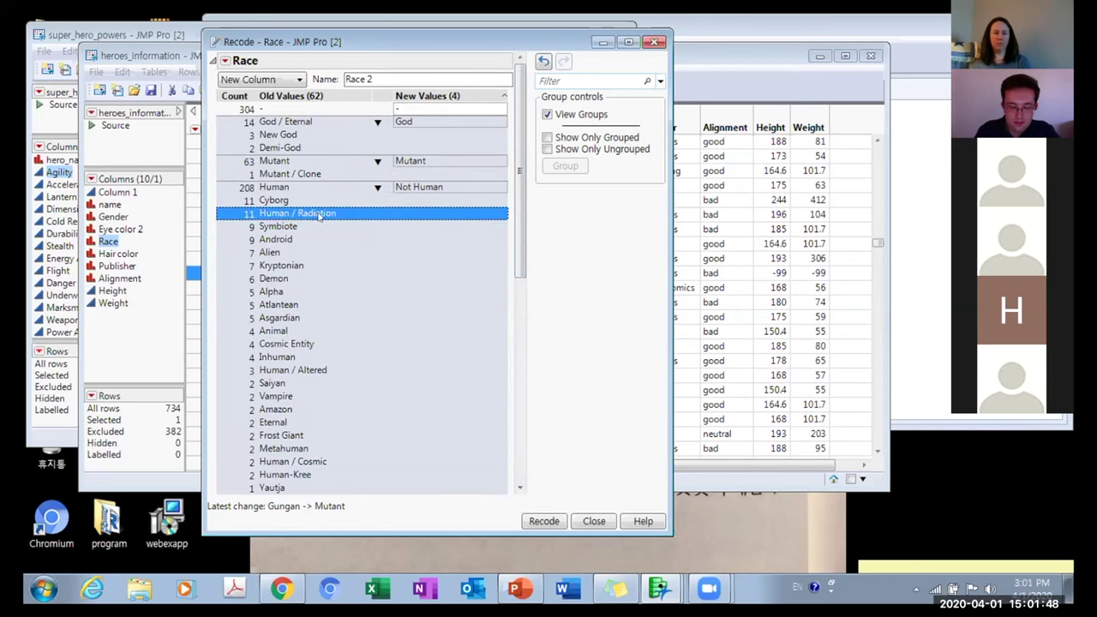
left_click_drag(519, 215, 504, 511)
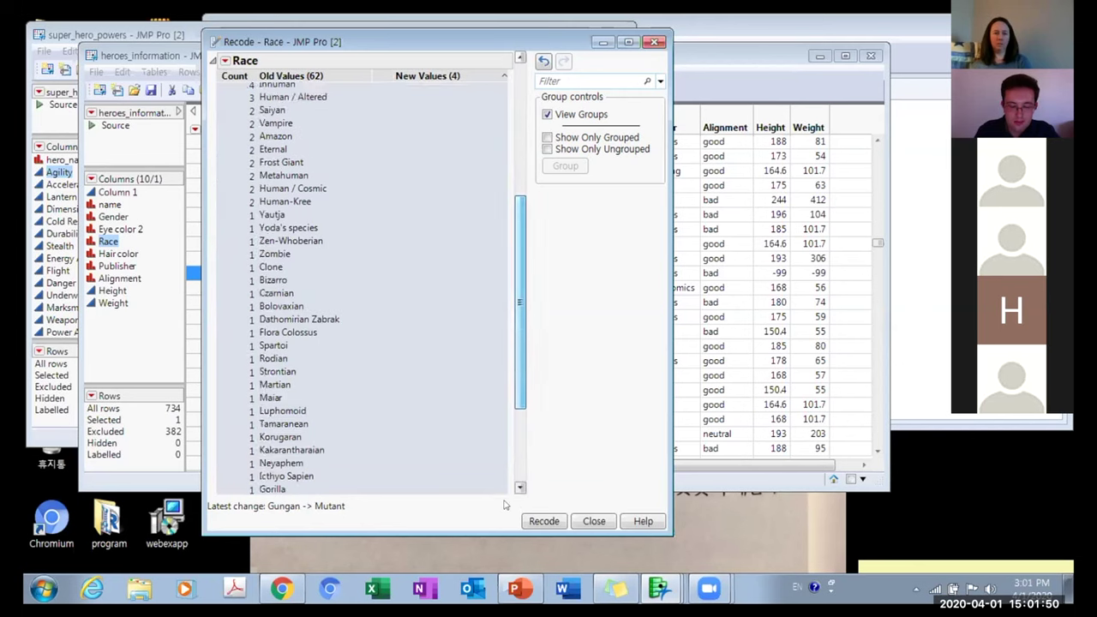
scroll(335, 215, "up", 15)
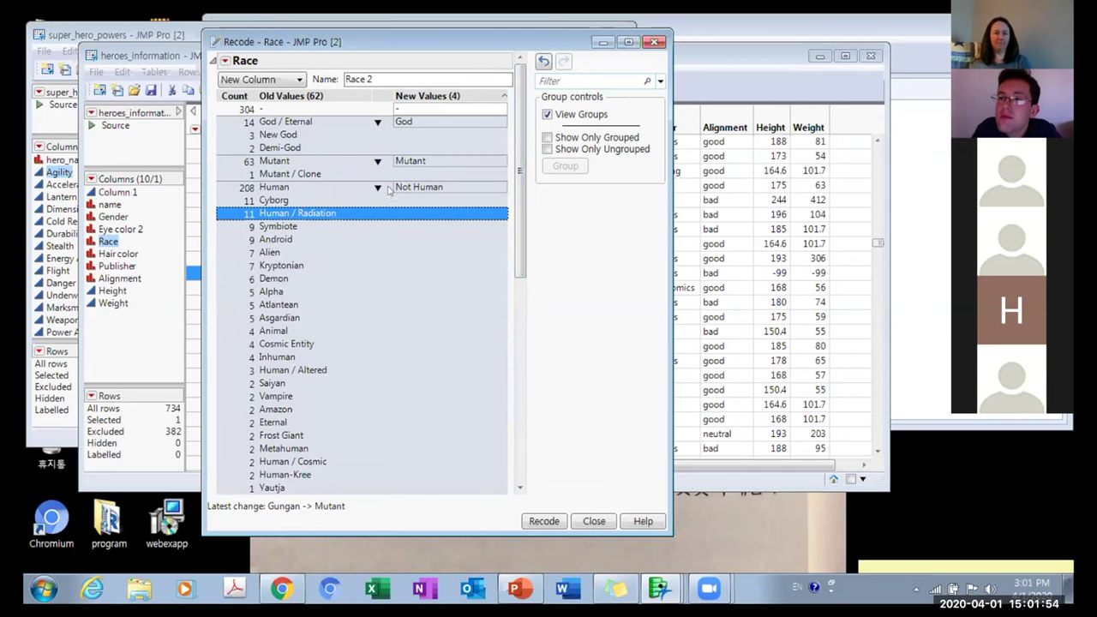
Expand the Not Human group and change its new value to Human.
left_click(378, 188)
left_click(447, 187)
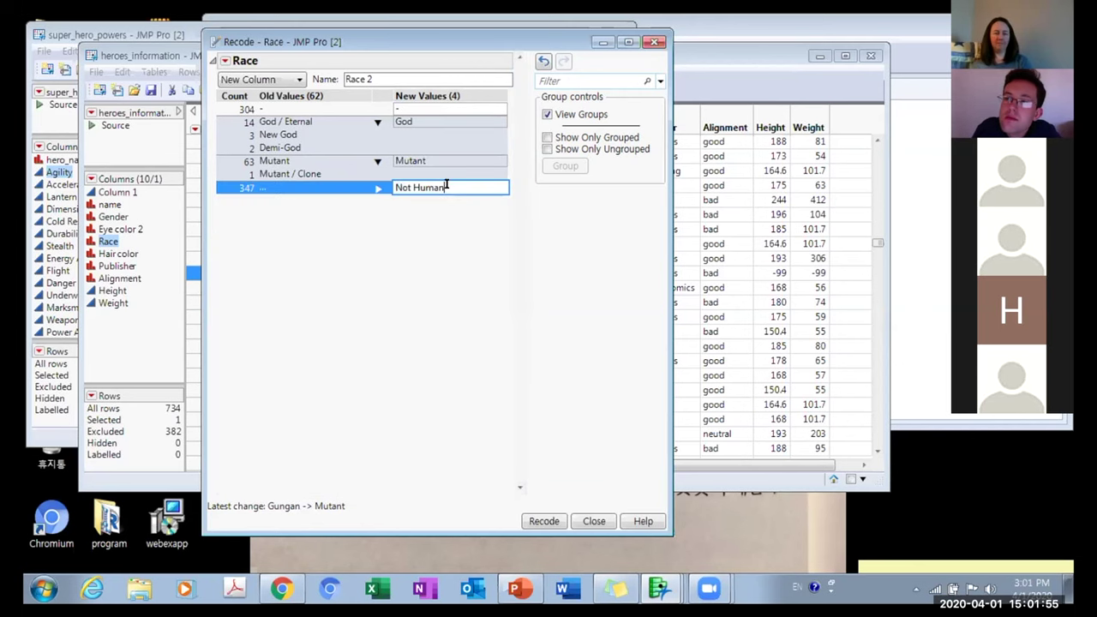
left_click(376, 187)
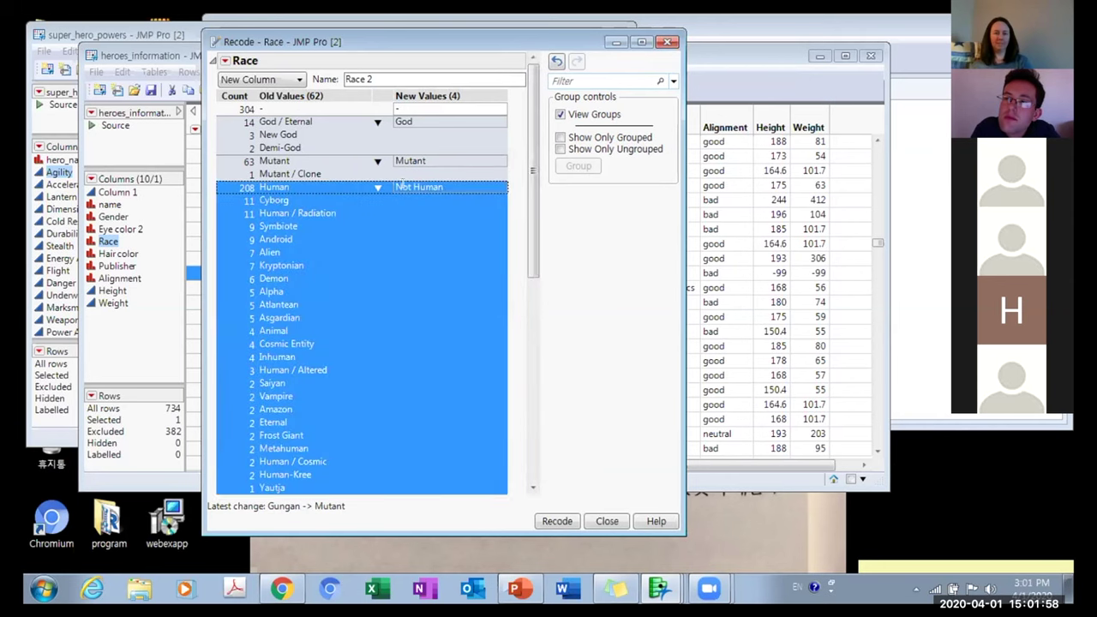
left_click(411, 188)
left_click(412, 187)
key("BackSpace")
key("BackSpace")
key("BackSpace")
key("BackSpace")
key("Return")
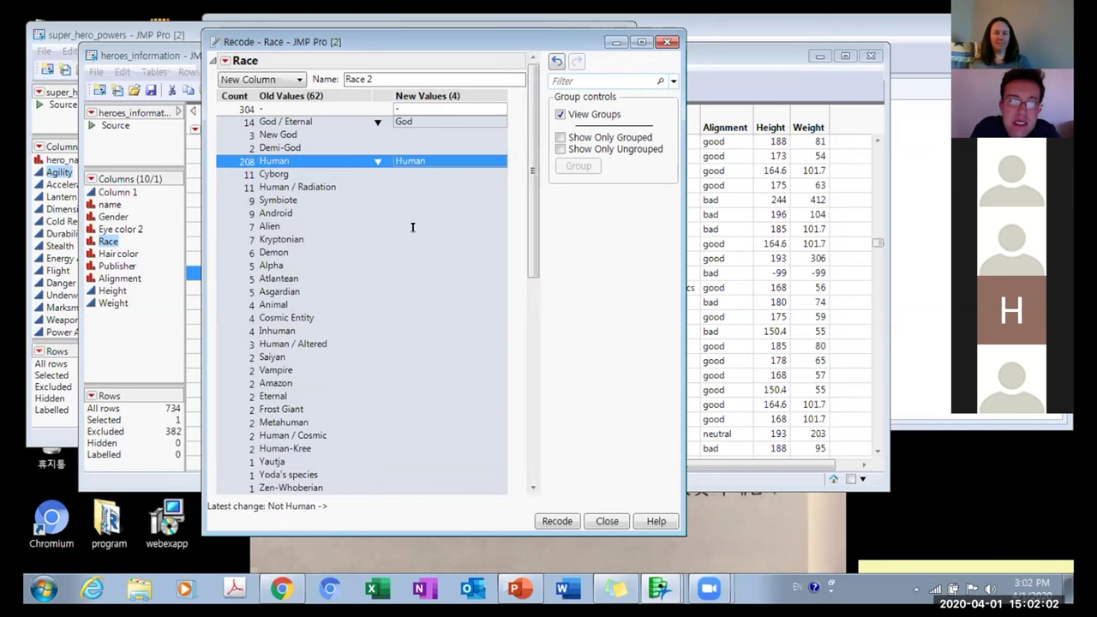
Scroll to the Mutant group and leave its new value unchanged.
left_click_drag(531, 217, 522, 499)
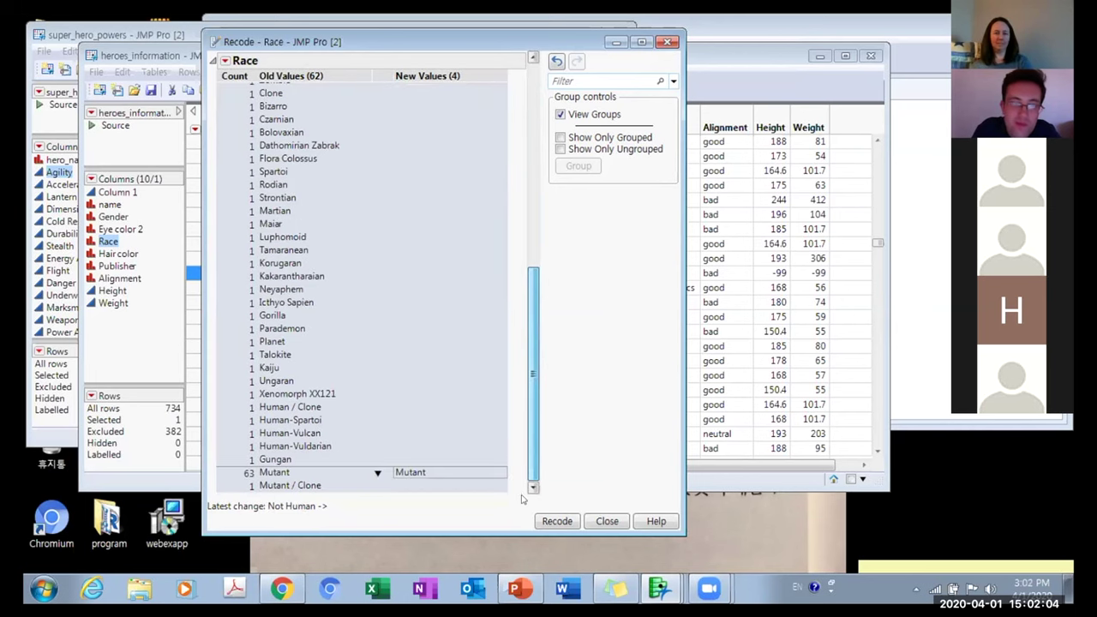
left_click(429, 472)
left_click(429, 472)
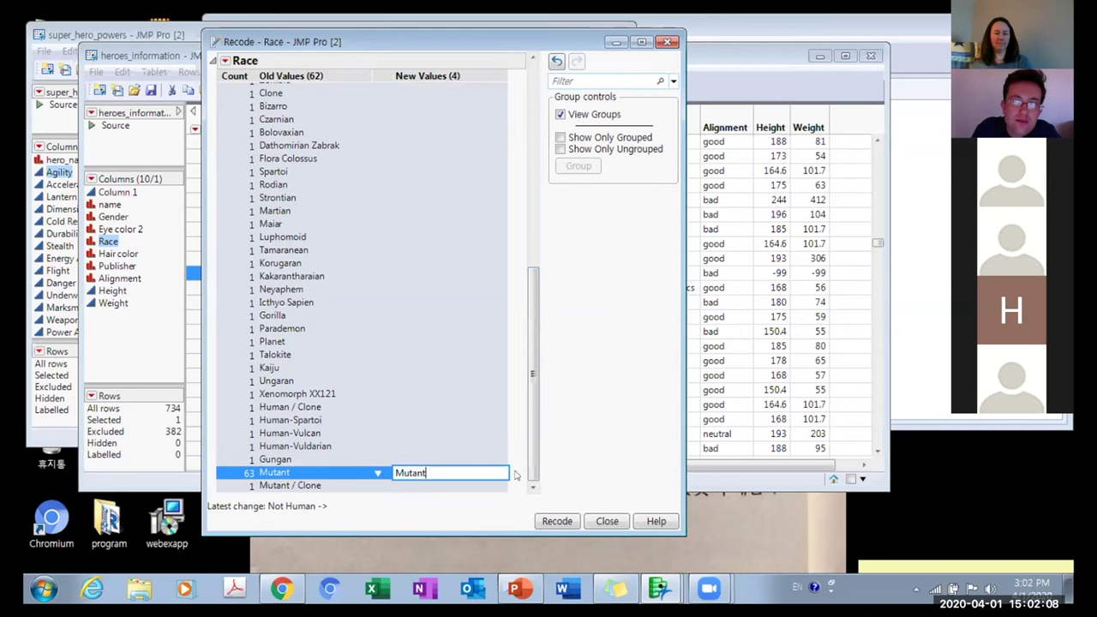
key("Return")
left_click_drag(529, 461, 534, 231)
Inspect the grouping options for Inhuman and Human / Altered without changing them.
left_click(277, 330)
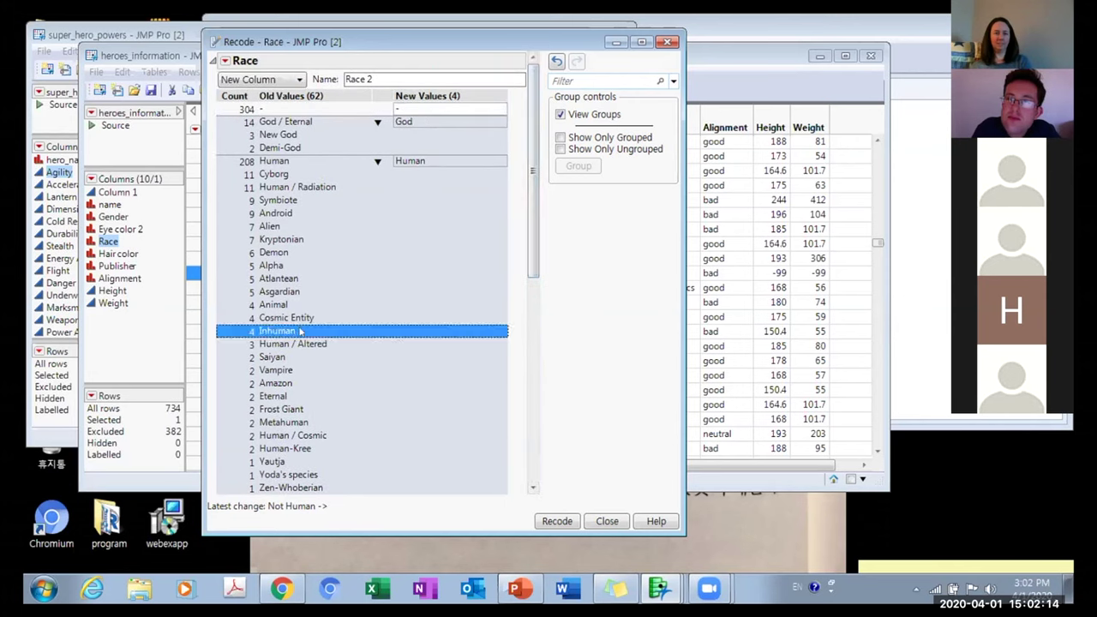
right_click(383, 332)
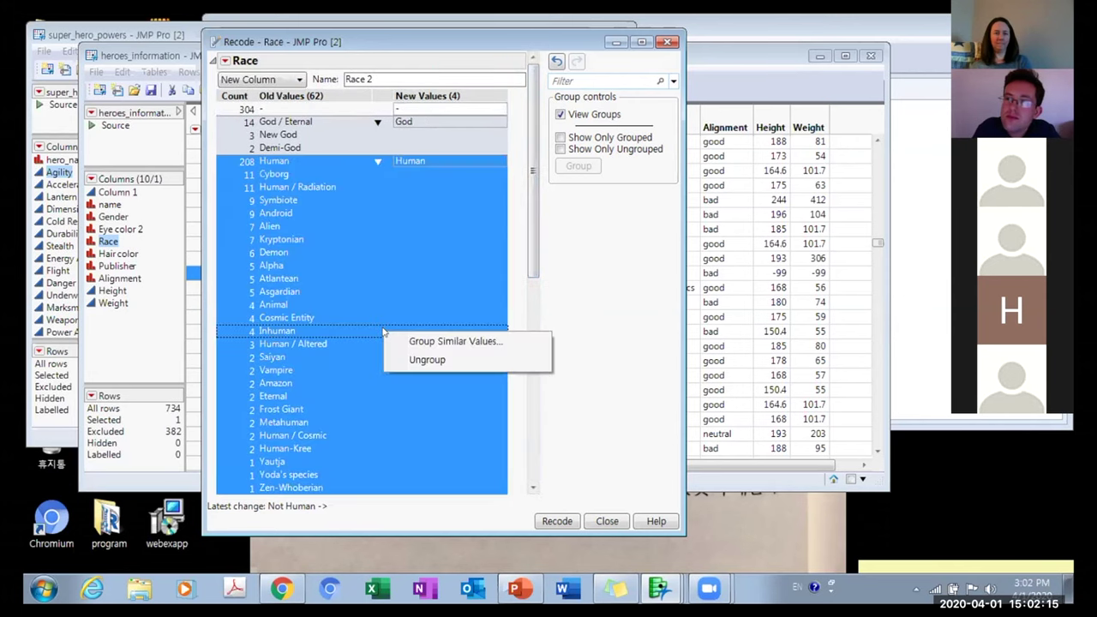
left_click(364, 337)
left_click(347, 345)
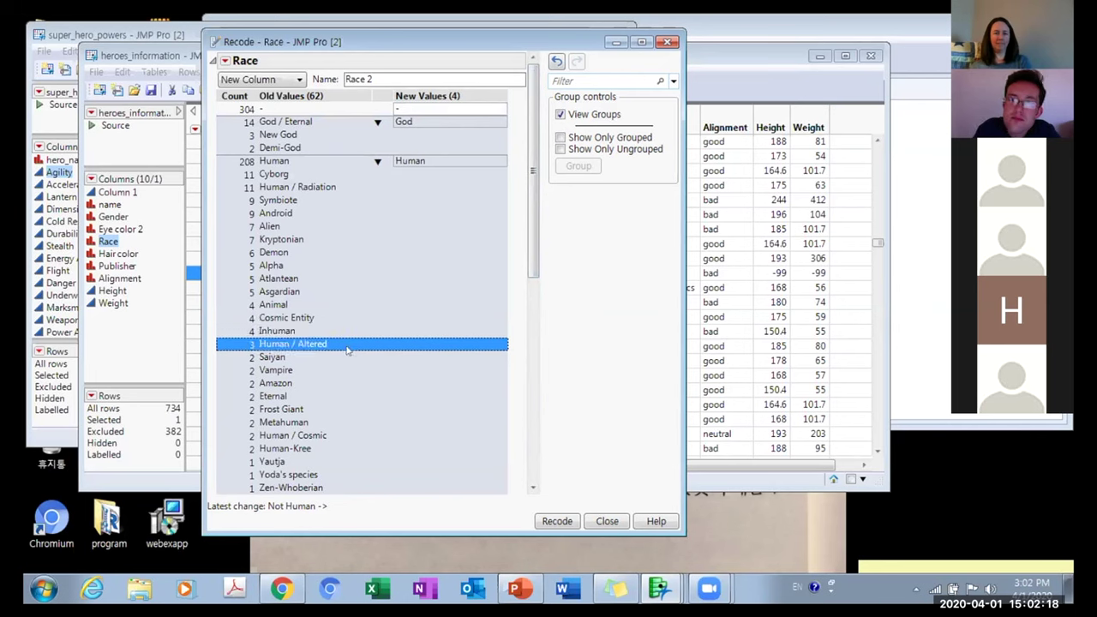
right_click(348, 348)
left_click(333, 347)
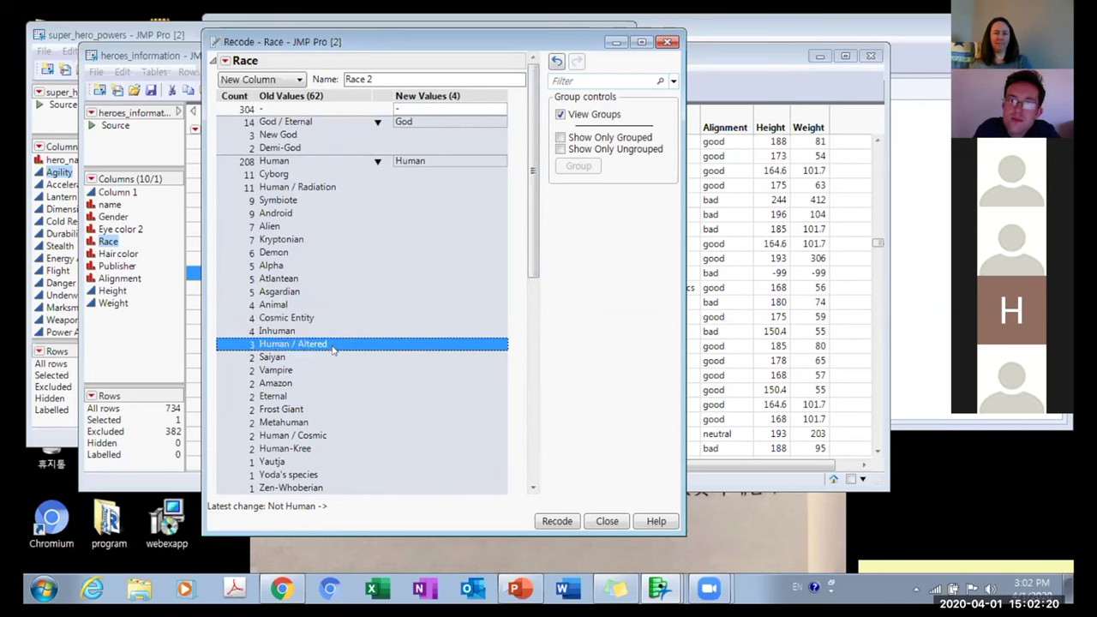
Choose Remove from Group on the Human entry so it becomes a separate value.
left_click(376, 160)
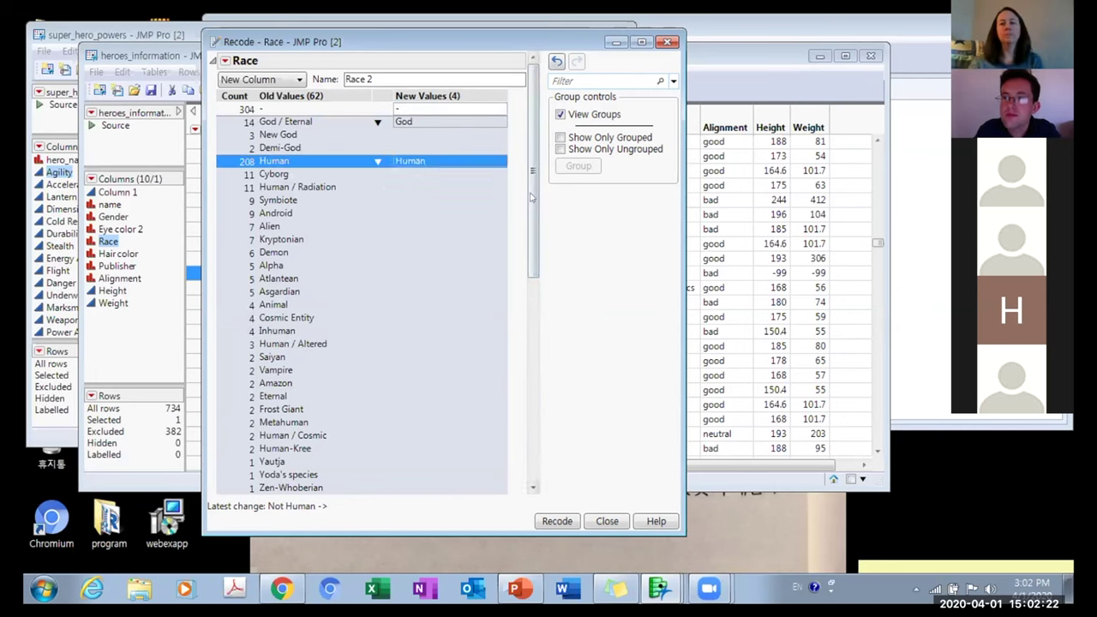
scroll(520, 202, "down", 1)
left_click_drag(531, 272, 532, 485)
scroll(506, 370, "up", 10)
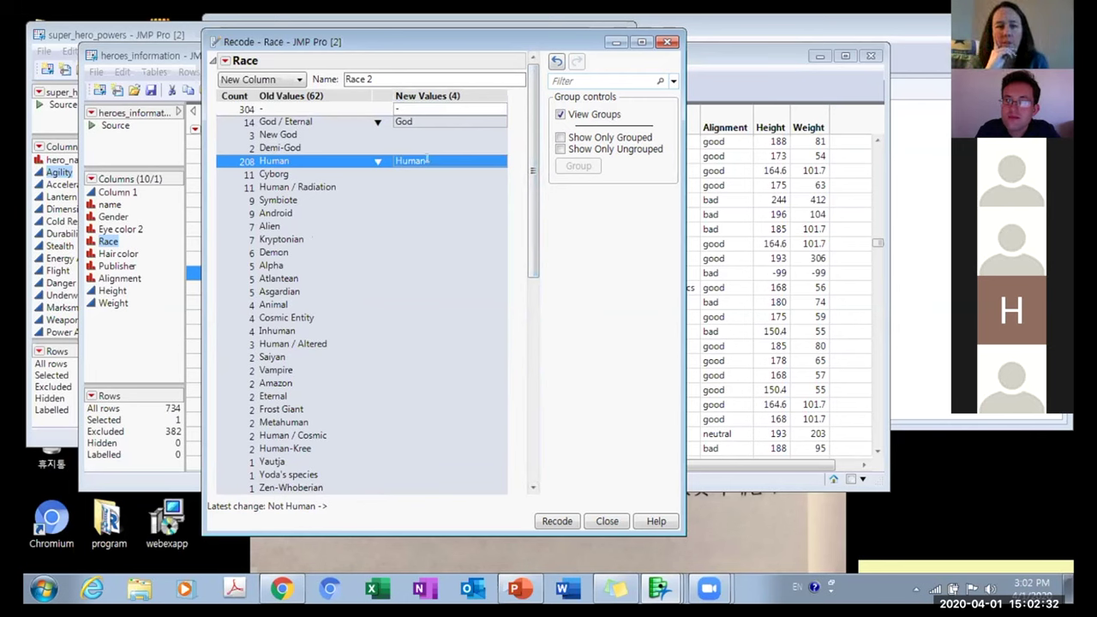
right_click(428, 161)
left_click(378, 161)
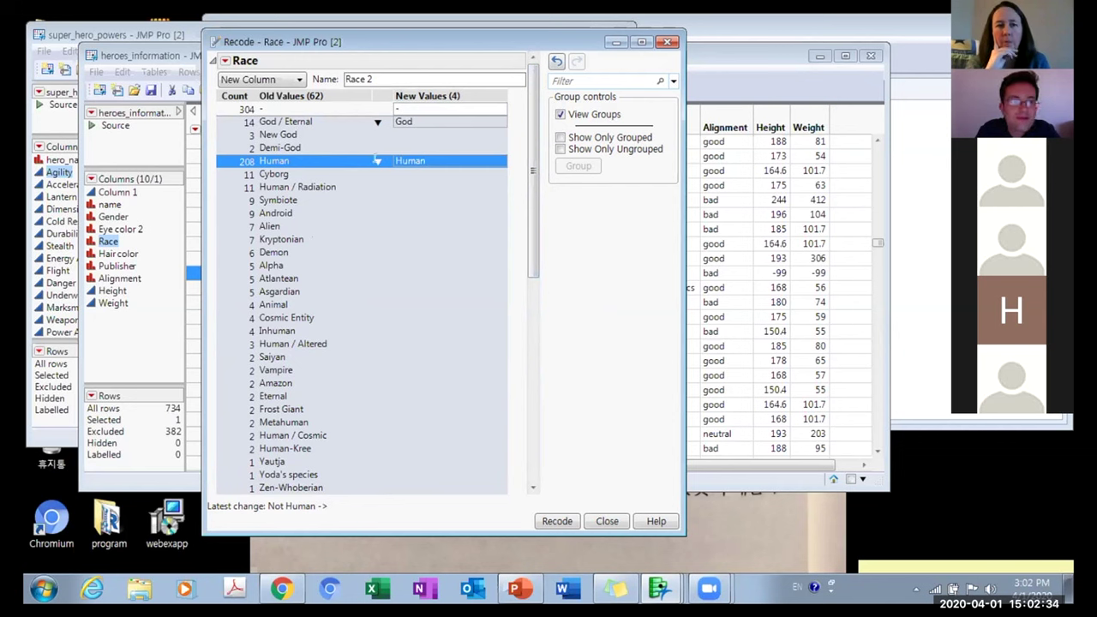
left_click(377, 161)
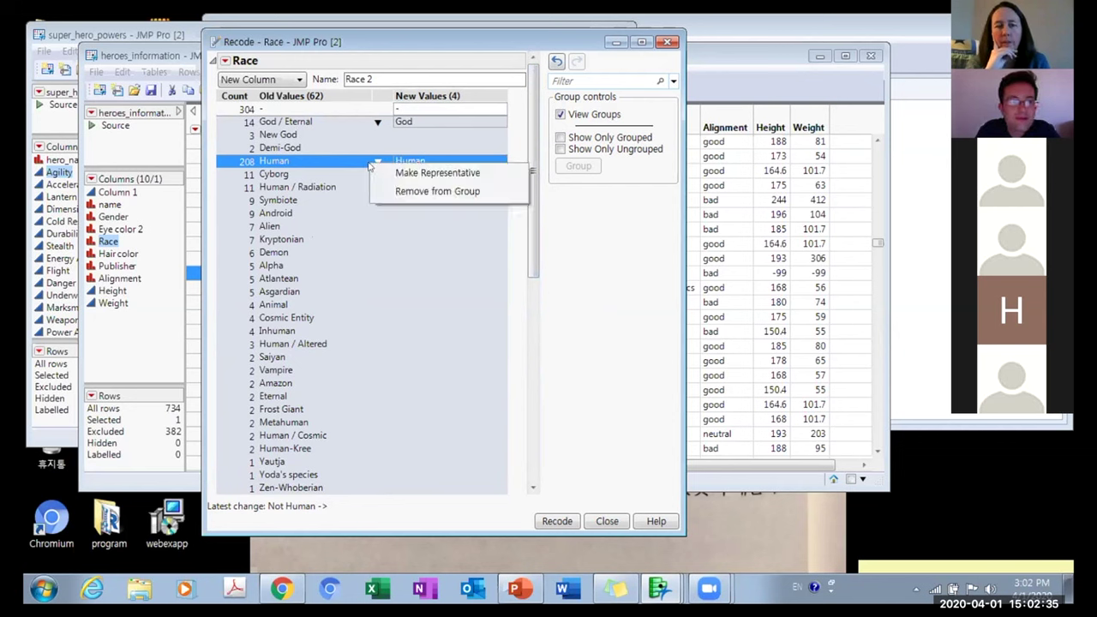
left_click(411, 191)
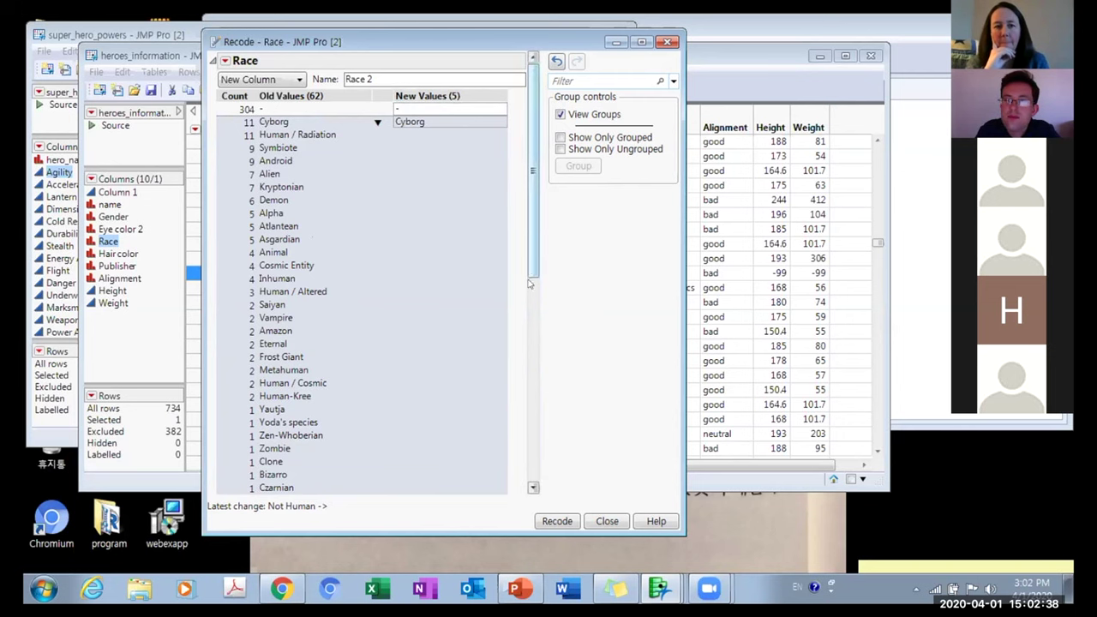
Drag Human / Radiation into the Cyborg group and rename the Cyborg group to Not Human.
left_click_drag(529, 171, 523, 511)
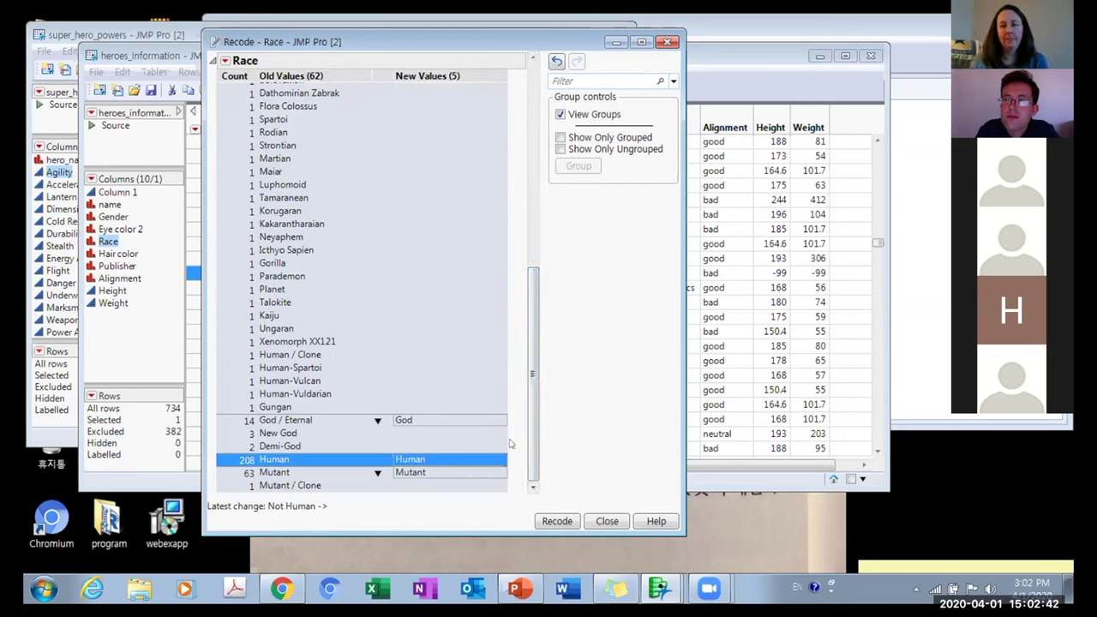
scroll(531, 328, "up", 2)
scroll(532, 327, "up", 8)
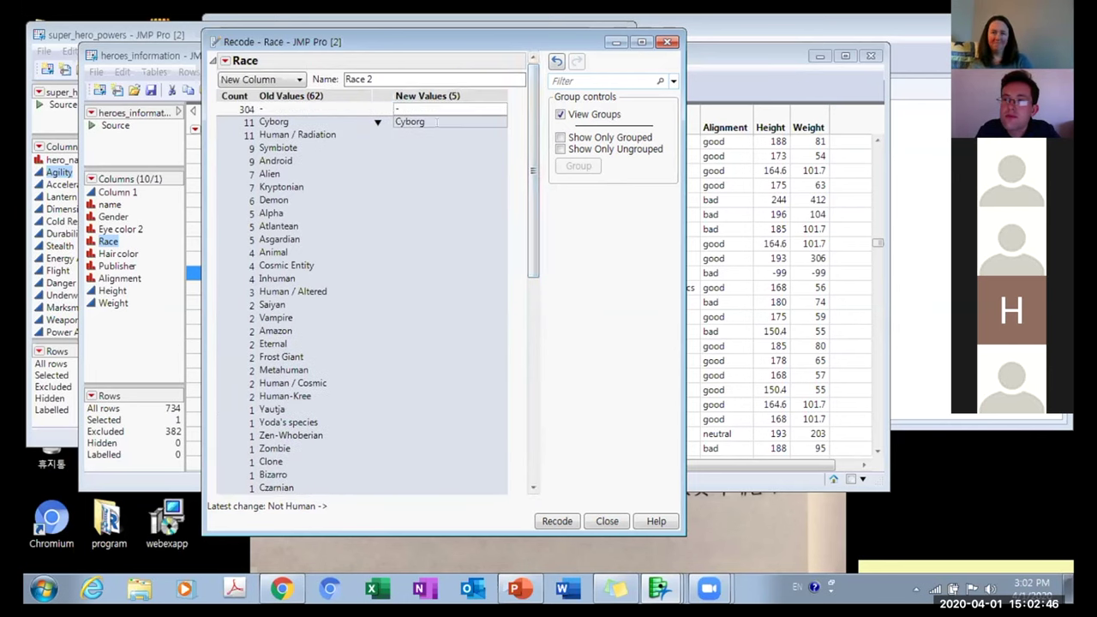
left_click(338, 136)
right_click(336, 135)
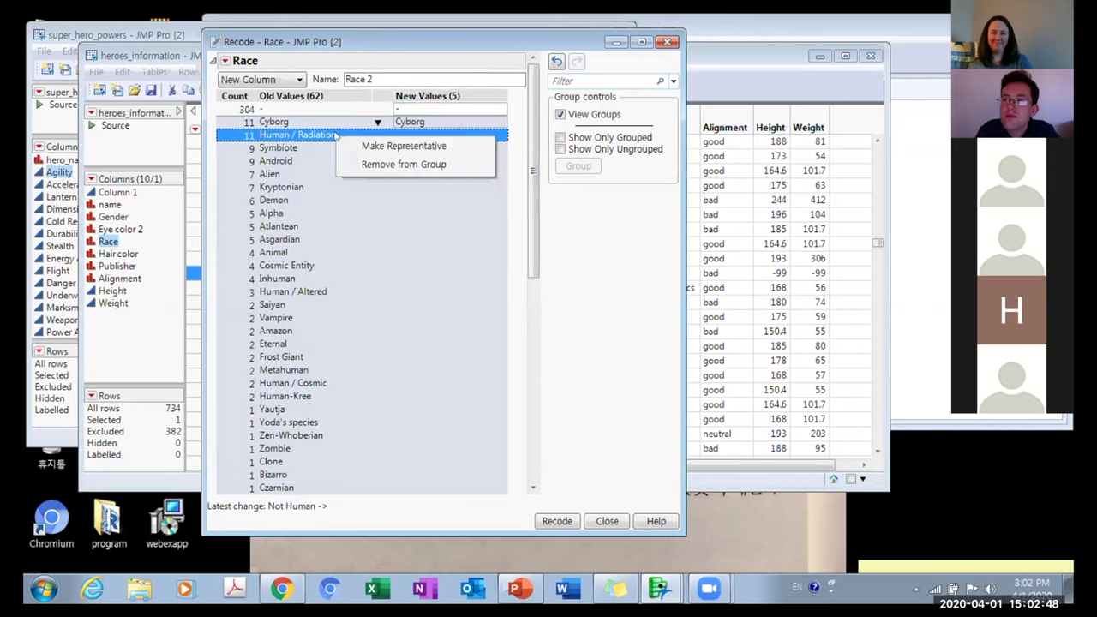
key("Escape")
left_click_drag(336, 135, 437, 126)
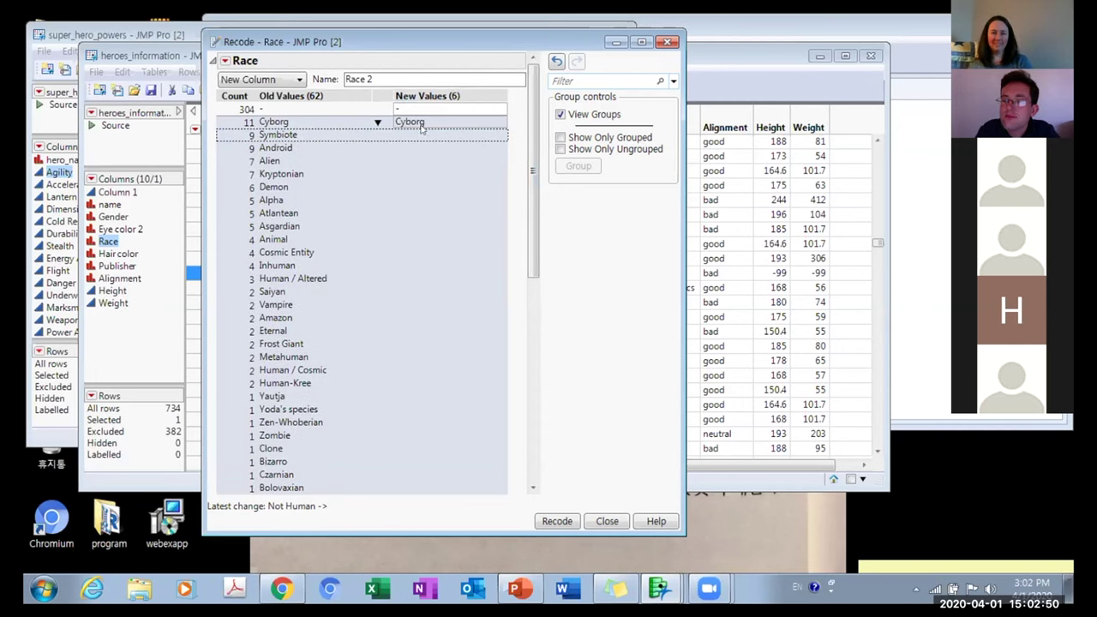
left_click(429, 123)
key("BackSpace")
key("BackSpace")
key("BackSpace")
key("BackSpace")
type("No")
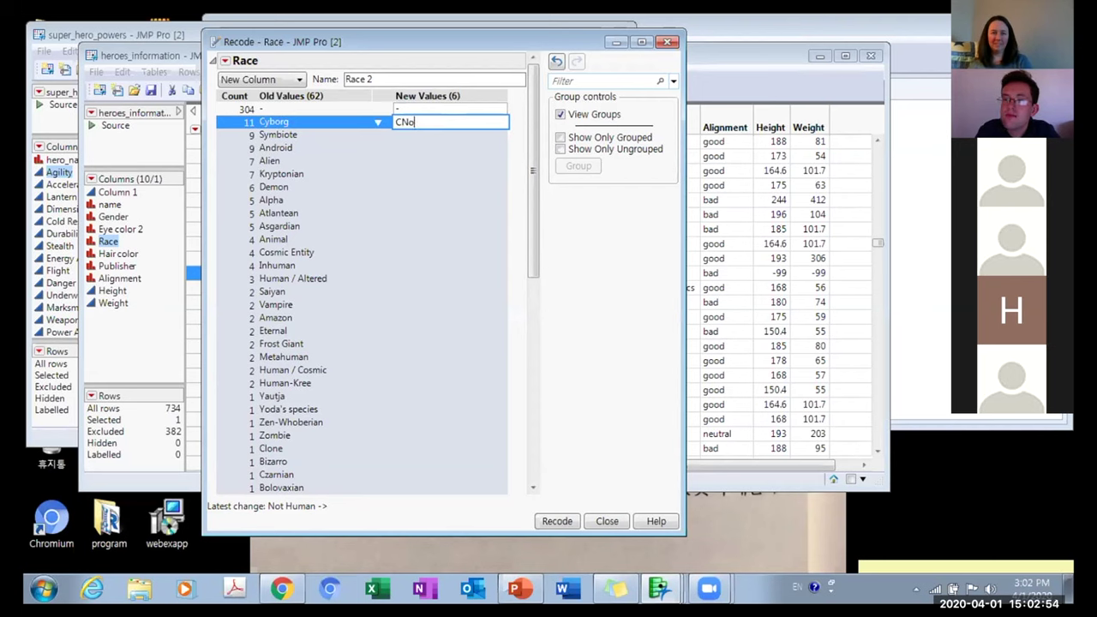
key("BackSpace")
key("BackSpace")
key("BackSpace")
type("n")
key("Return")
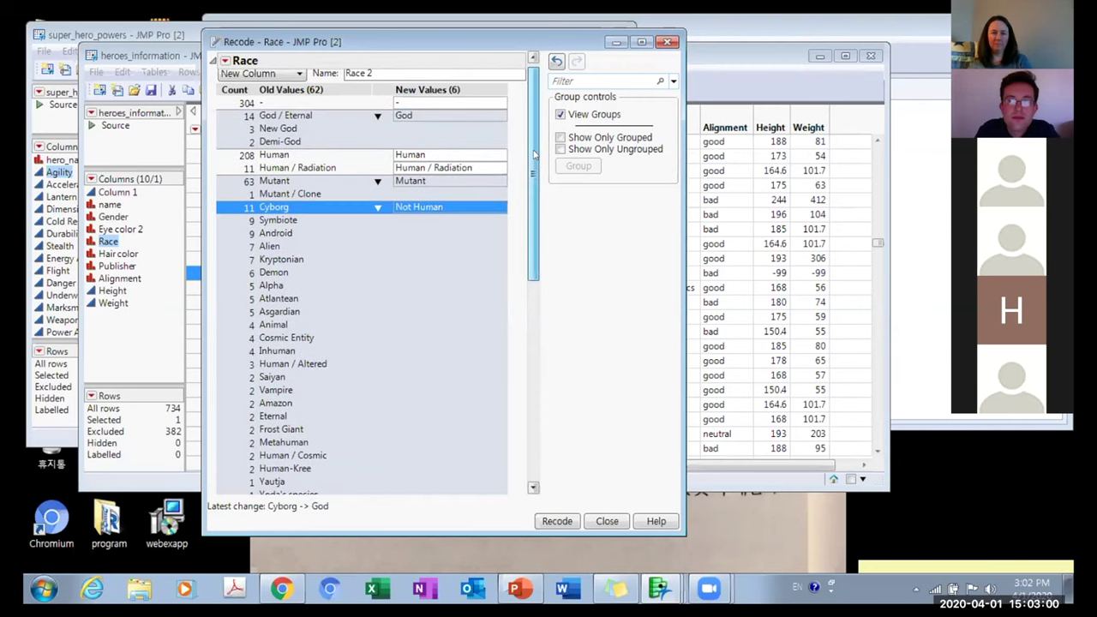
Set Human / Radiation's new value to Human.
left_click(356, 156)
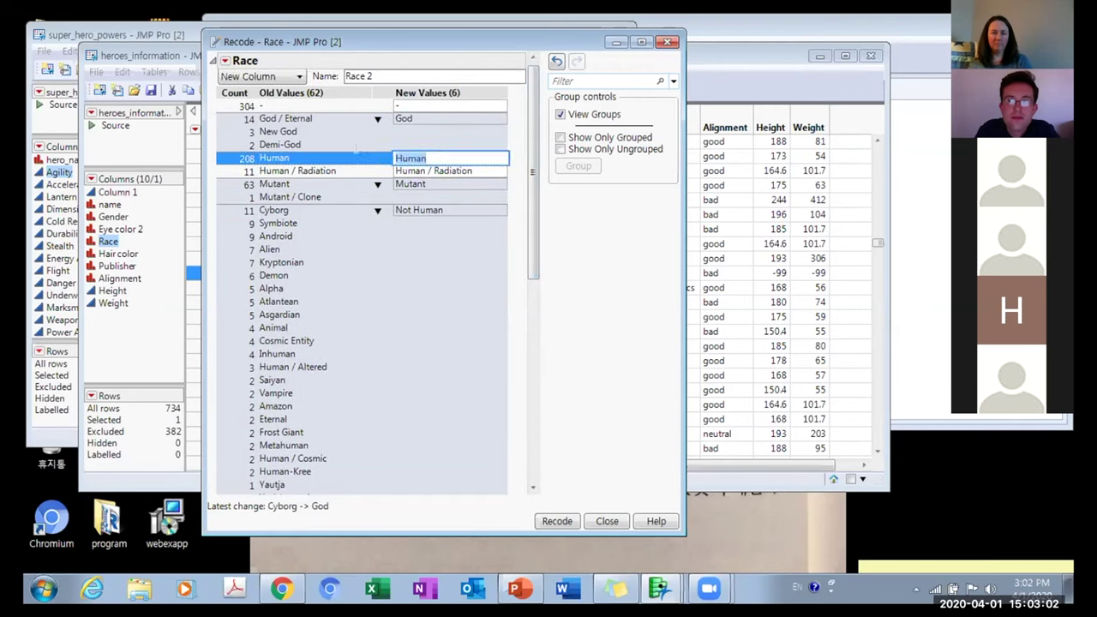
left_click(384, 168)
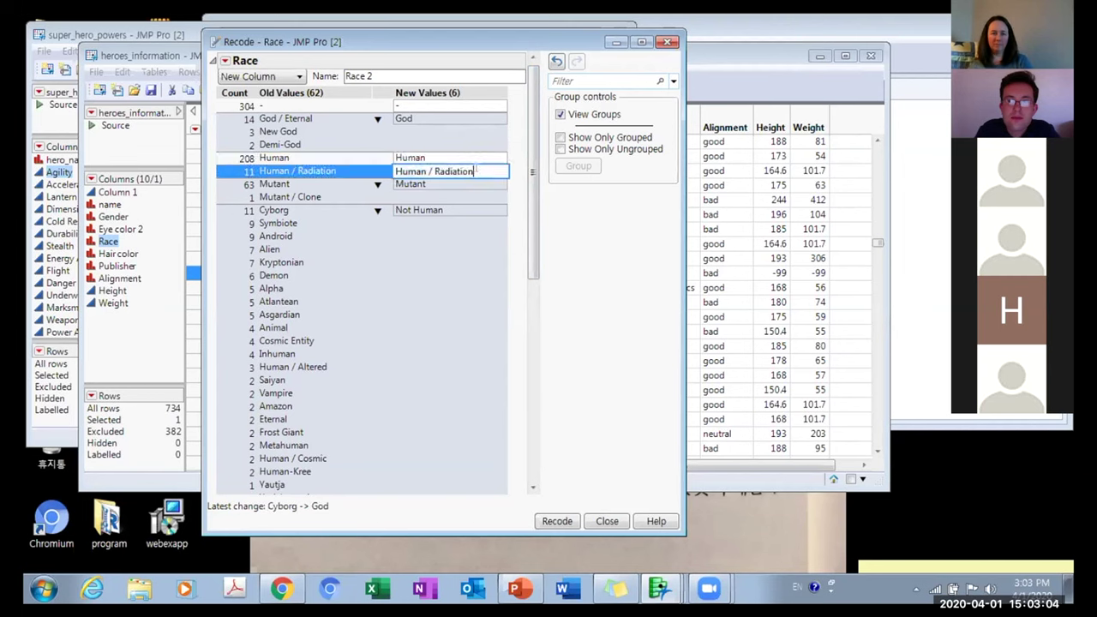
type("Human")
key("Return")
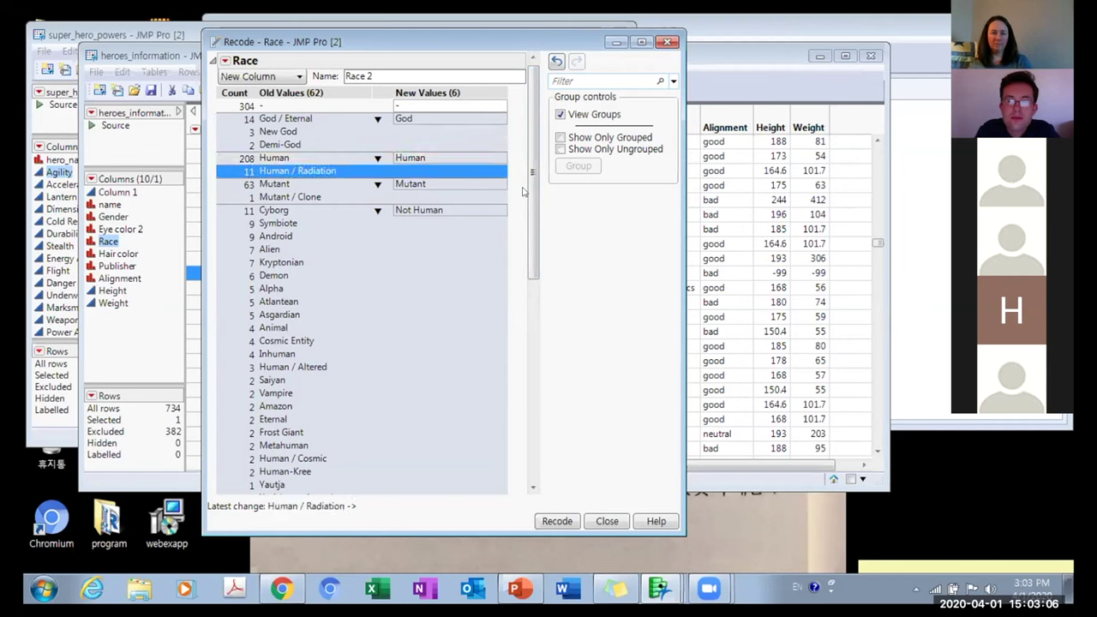
left_click_drag(532, 190, 542, 101)
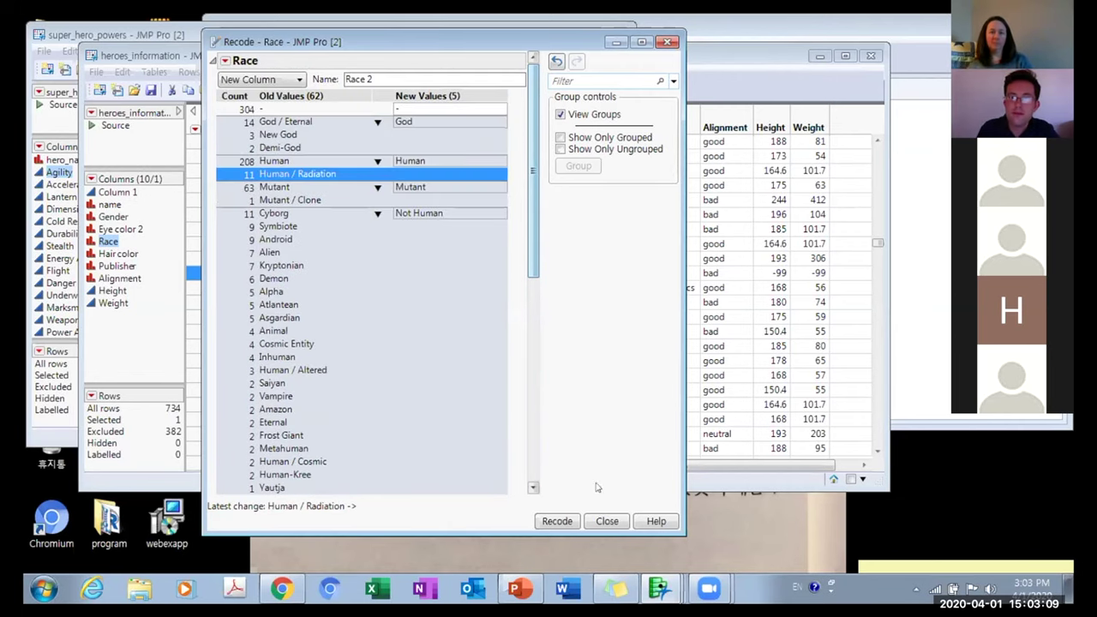
Apply the recode as Race 2, delete the original Race column, and select Hair color.
left_click(556, 521)
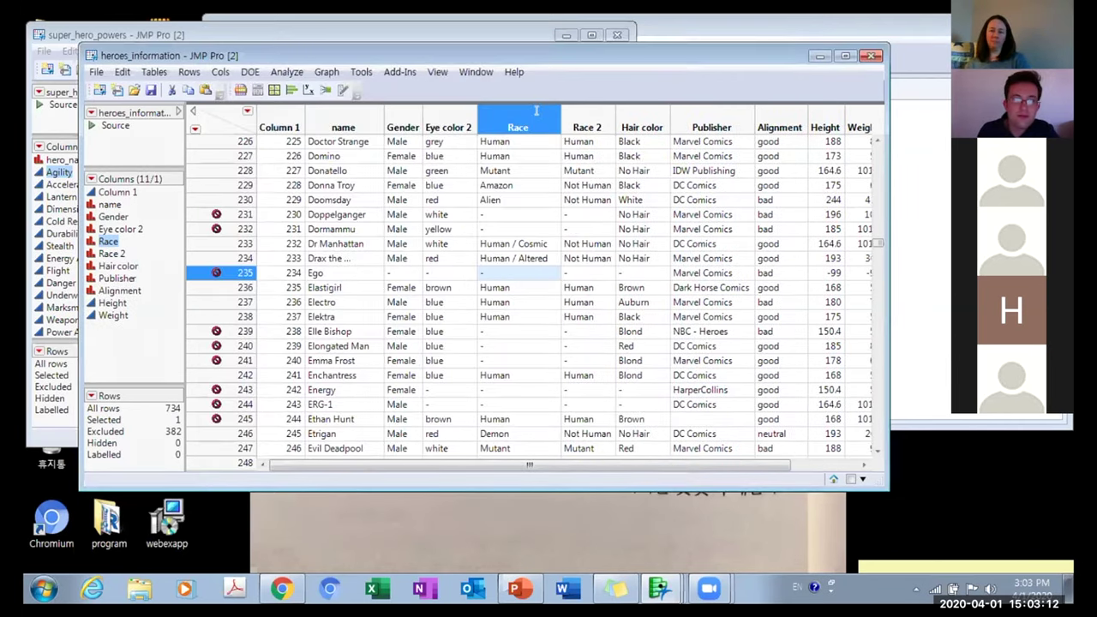
right_click(106, 242)
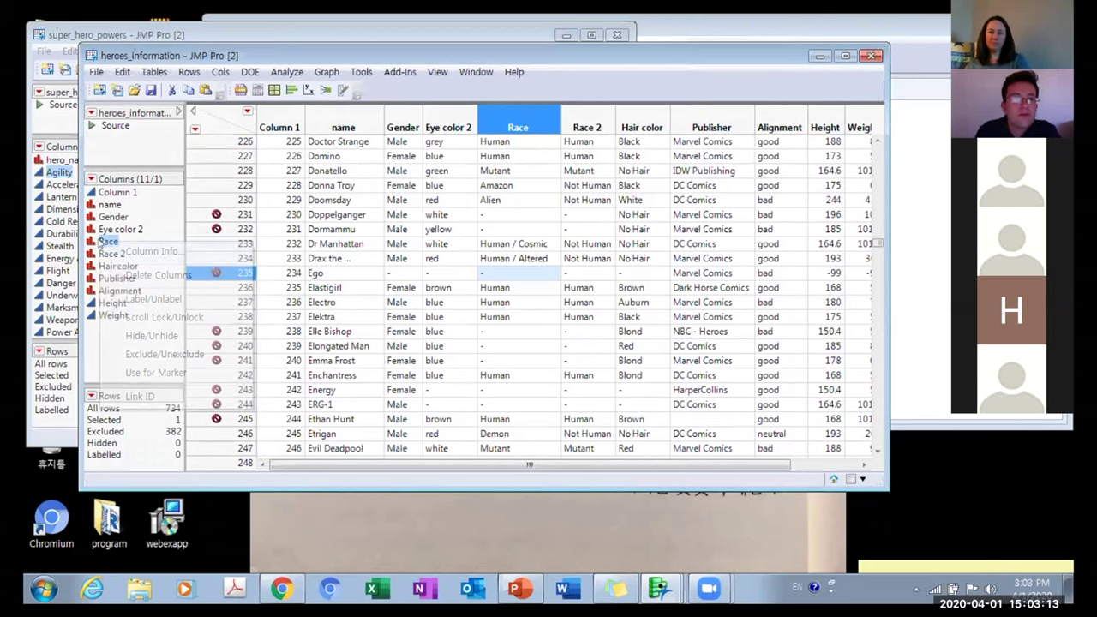
left_click(159, 274)
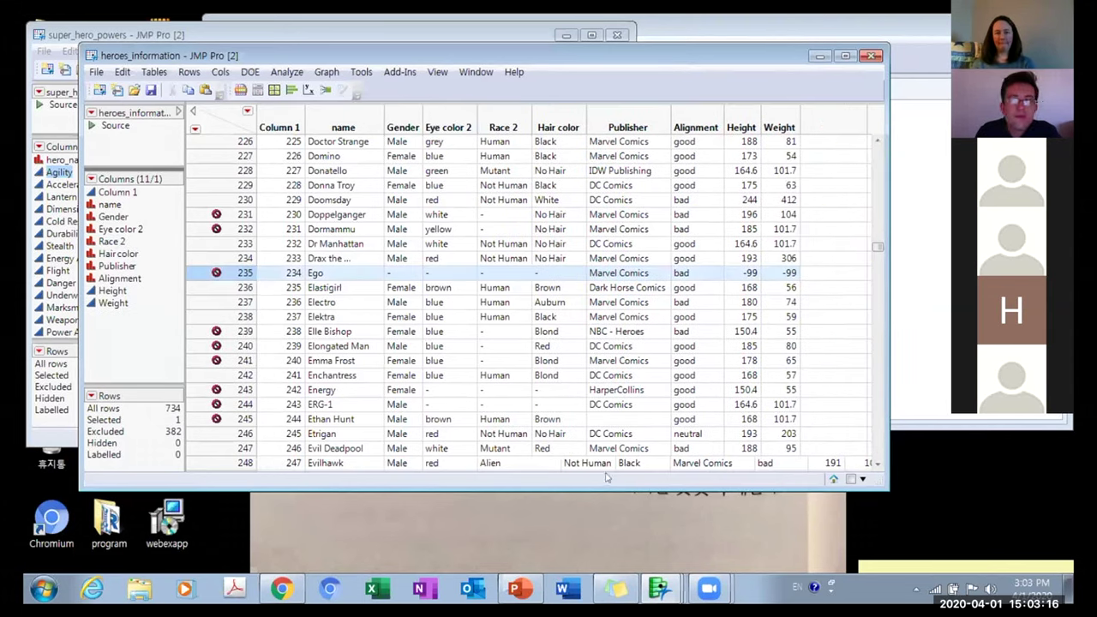
left_click(559, 127)
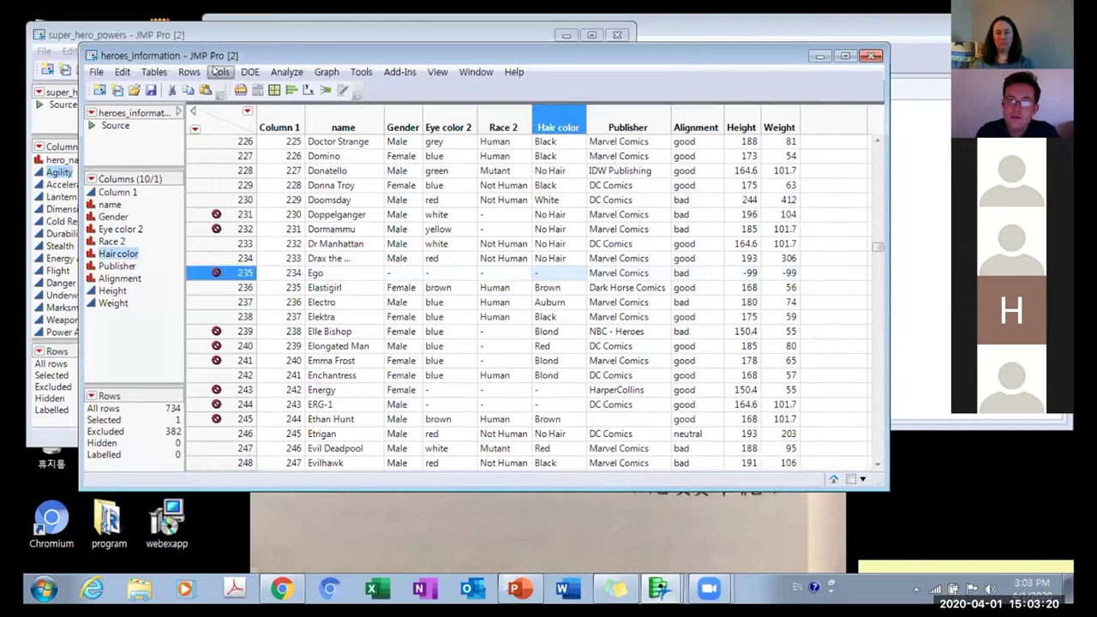
left_click(221, 72)
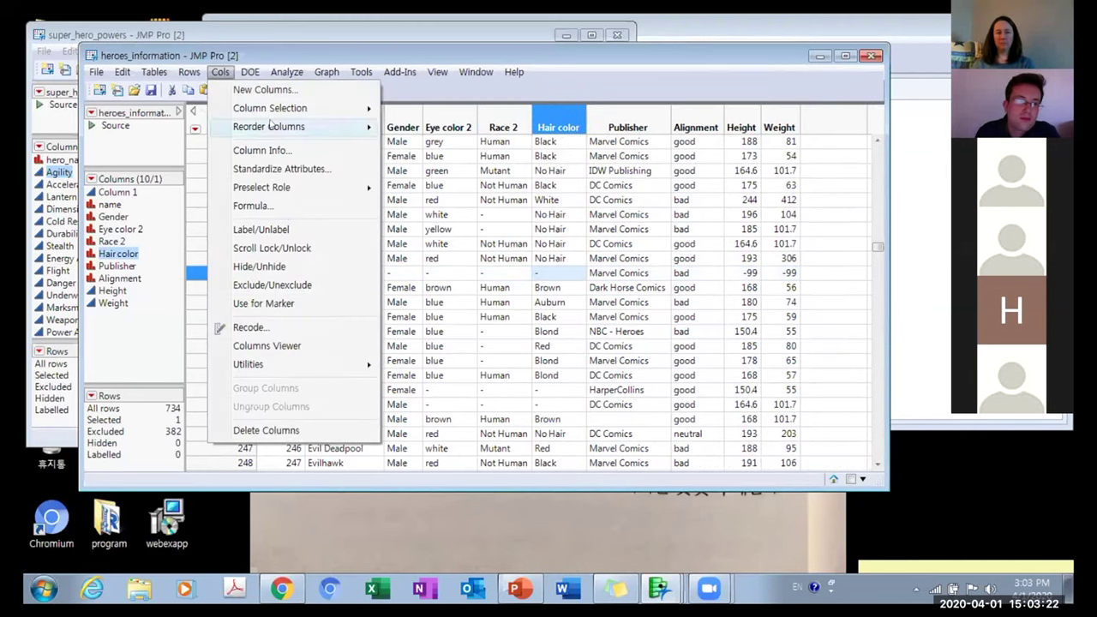
Open the Hair color recode and map black and Black / Blue to Black.
left_click(249, 327)
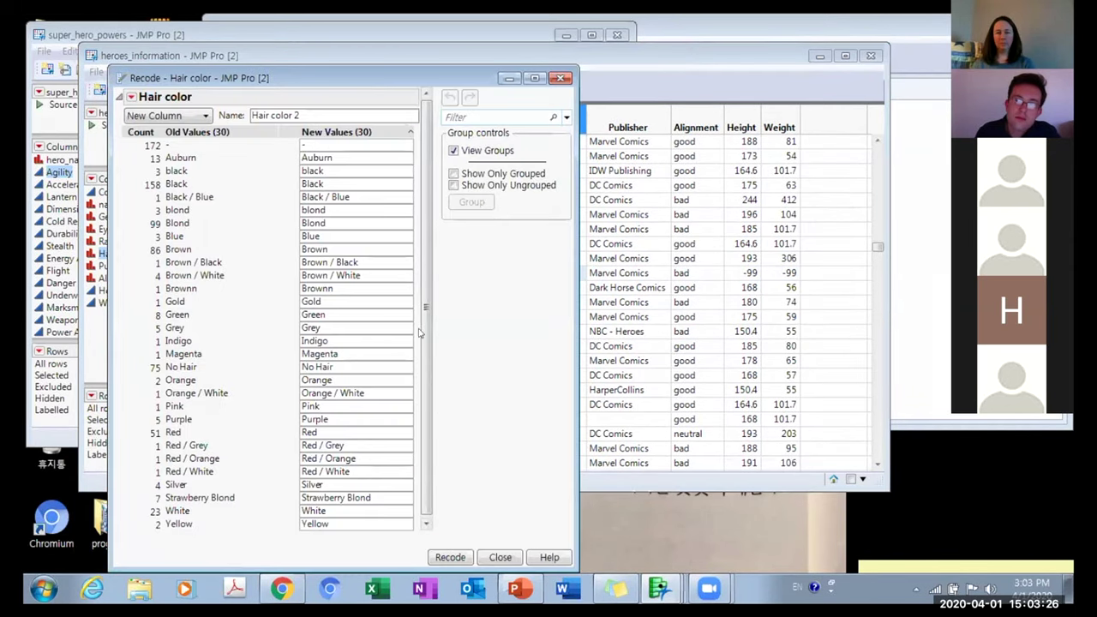
left_click(319, 171)
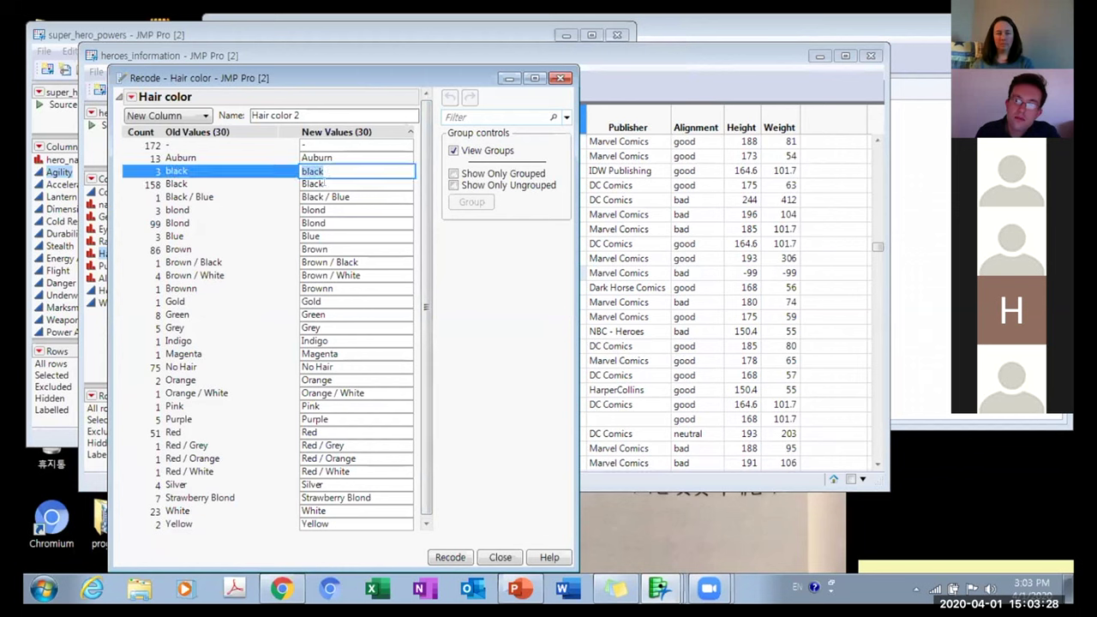
left_click(326, 182)
double_click(329, 182)
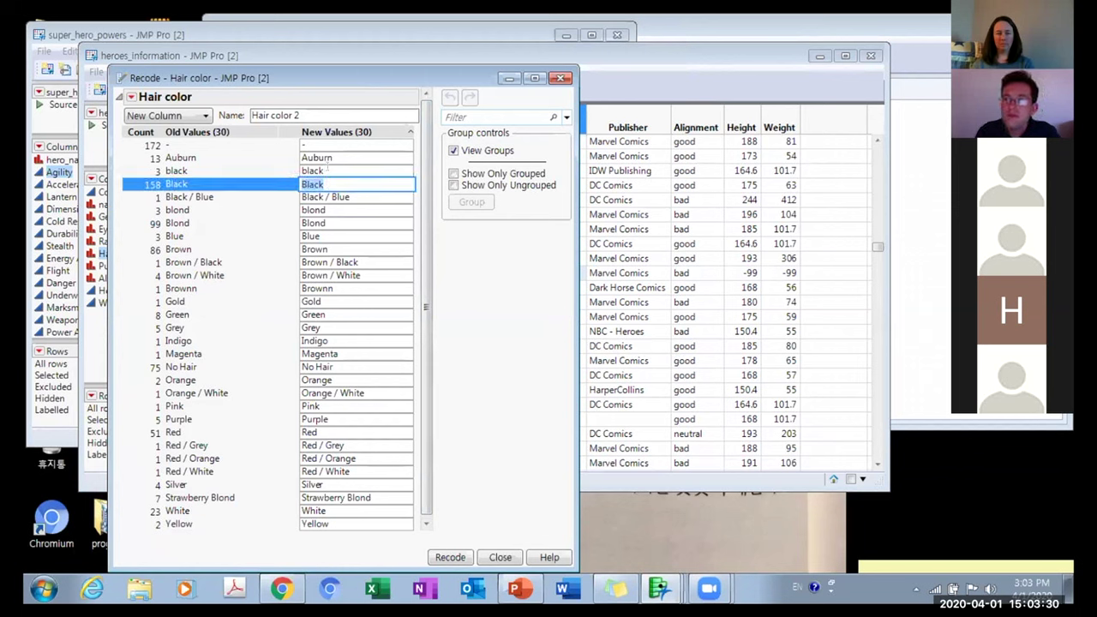
key("ctrl+c")
double_click(328, 170)
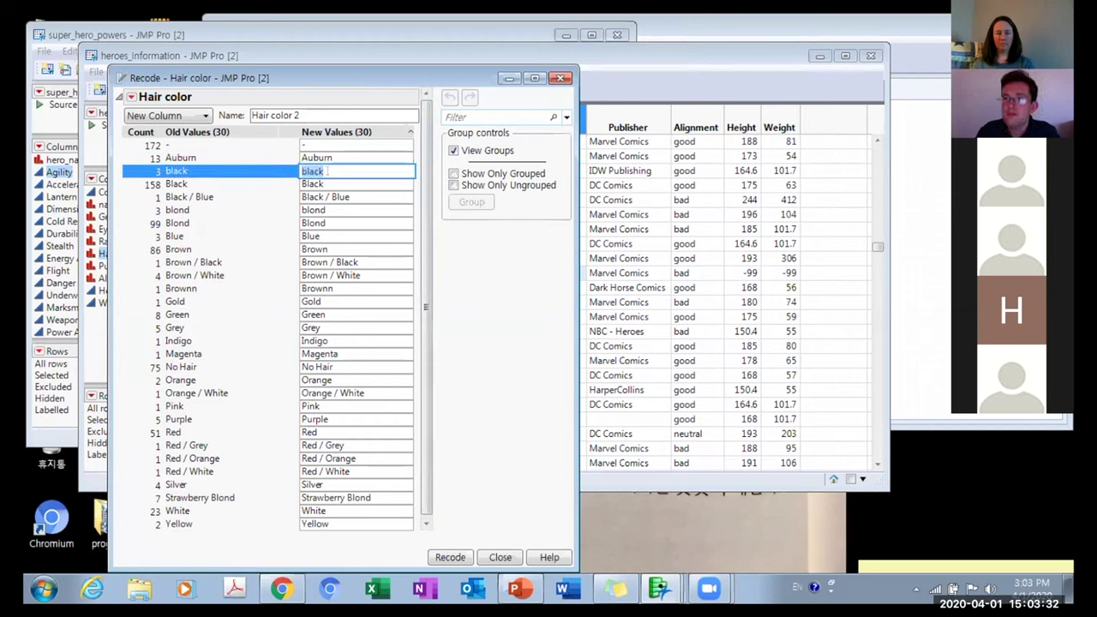
key("ctrl+v")
key("Return")
key("ctrl+v")
Recode blond to Blond, and Brown / Black, Brown / White and Brownn to Brown.
double_click(329, 221)
left_click(287, 212)
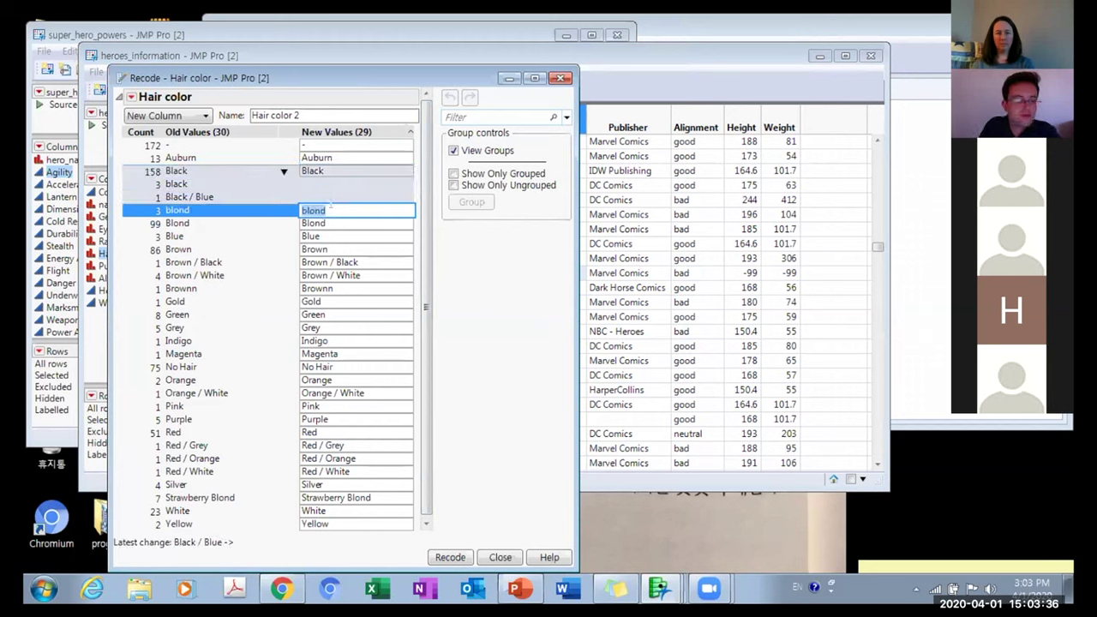
double_click(334, 248)
double_click(353, 263)
type("Brown")
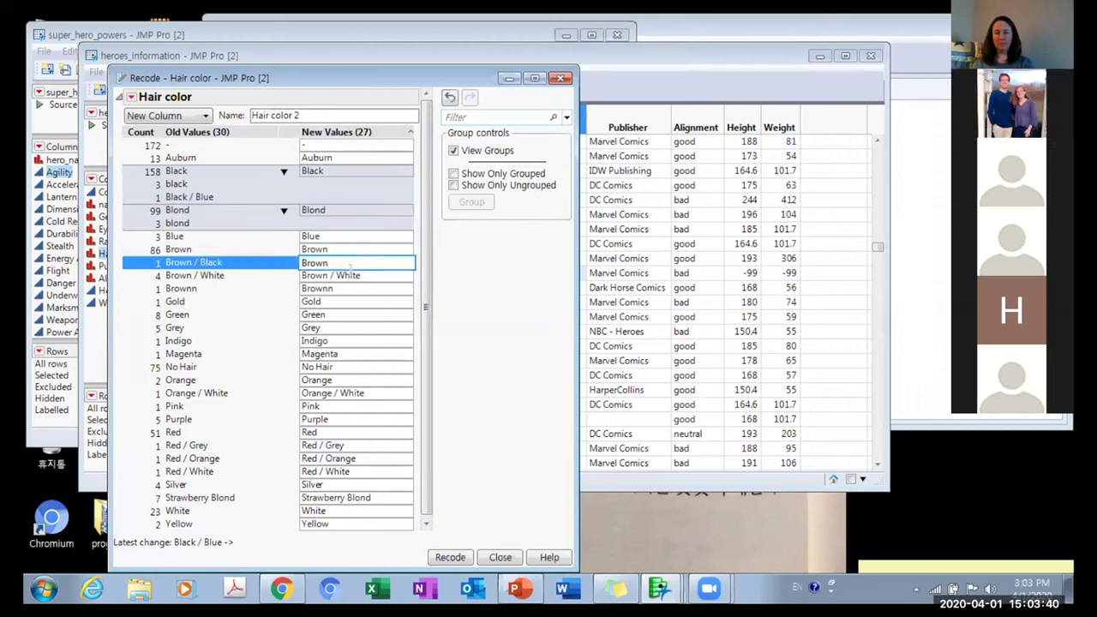
key("Return")
type("Brown")
key("Return")
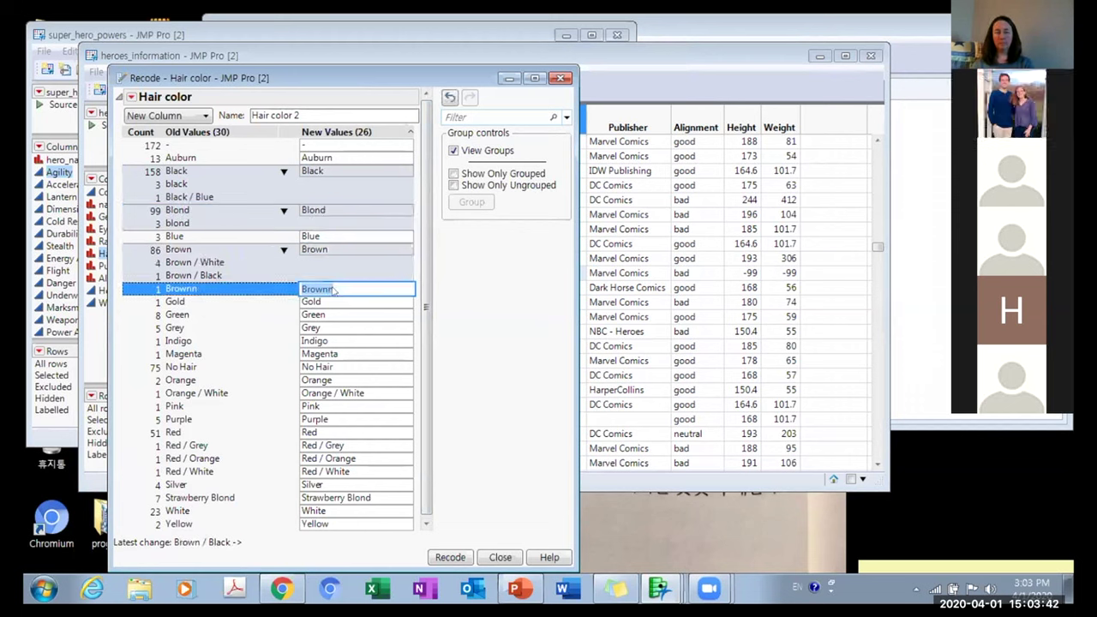
type("Brown")
key("Return")
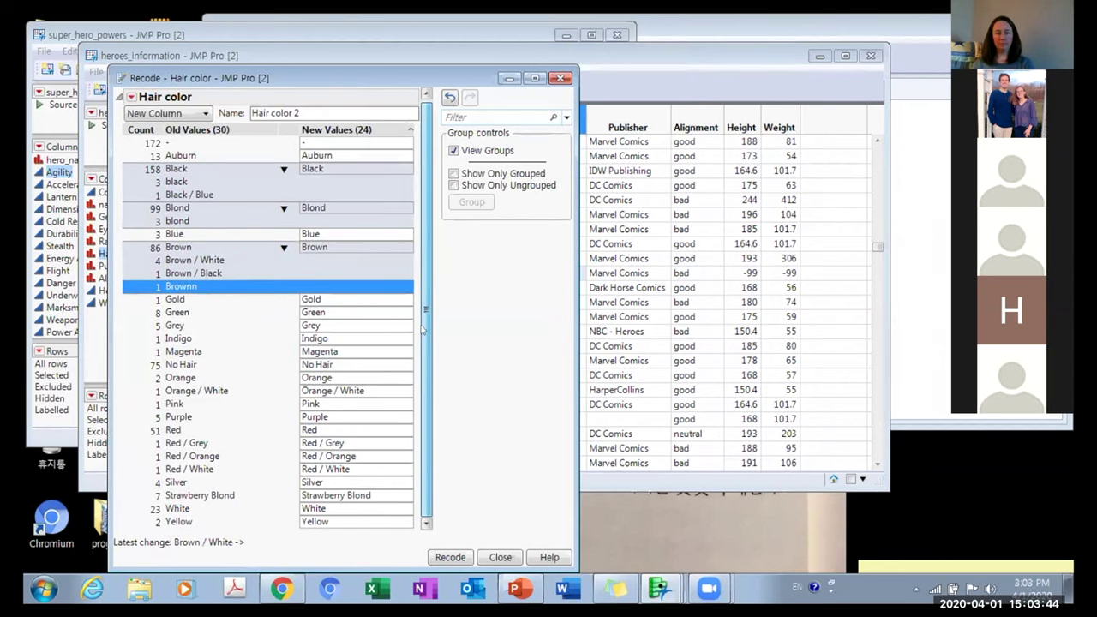
Recode Orange / White to Orange, and Red / Grey, Red / Orange and Red / White to Red.
left_click(341, 376)
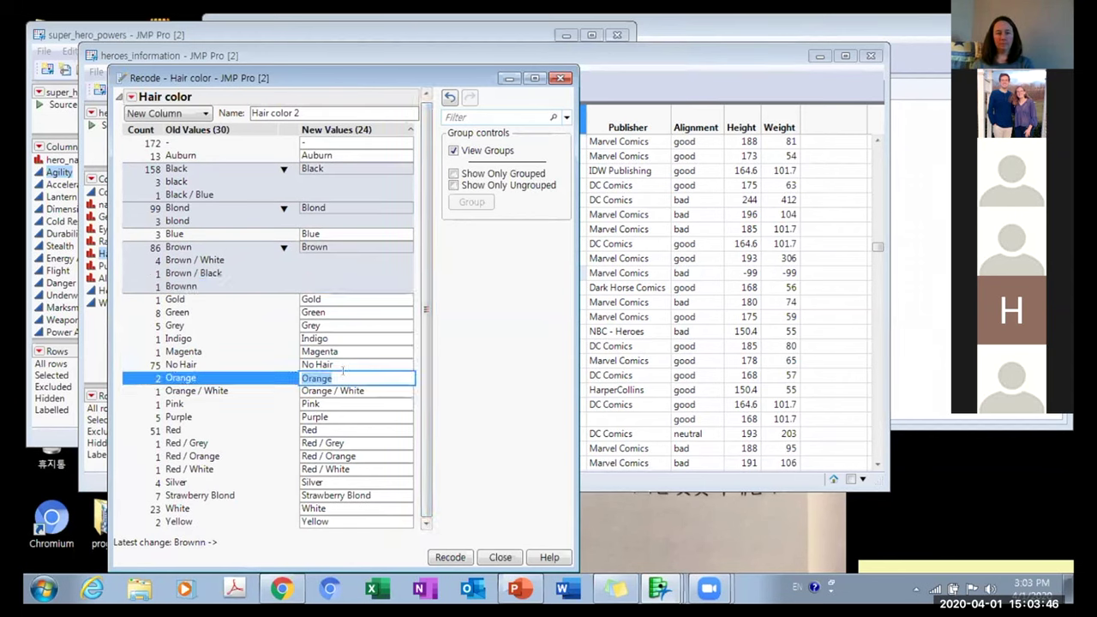
left_click(348, 388)
type("Orange")
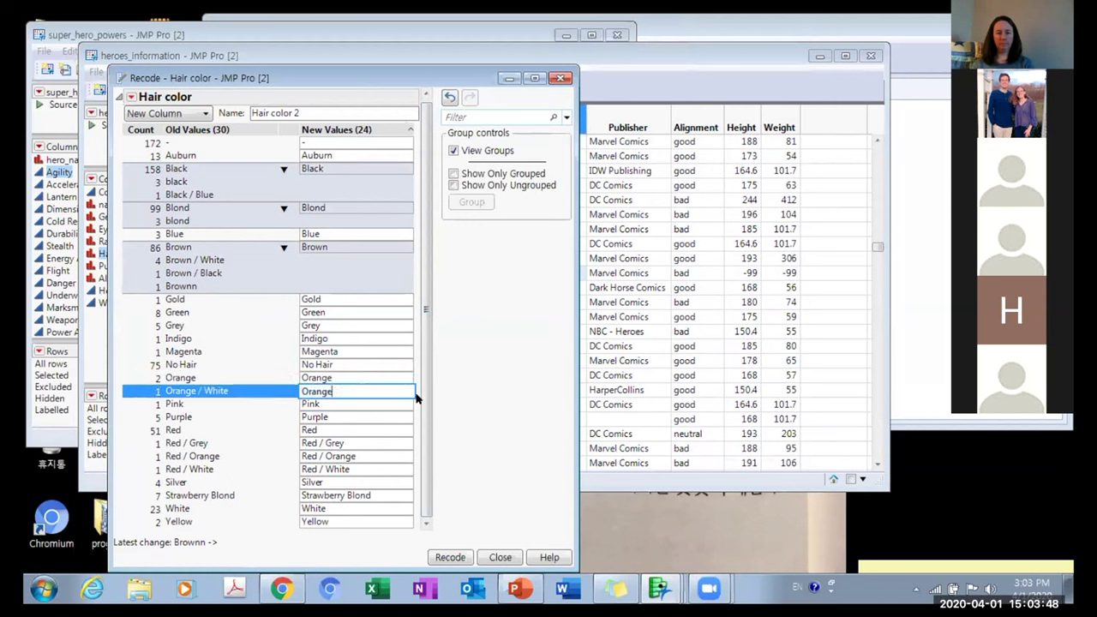
key("Return")
left_click(328, 429)
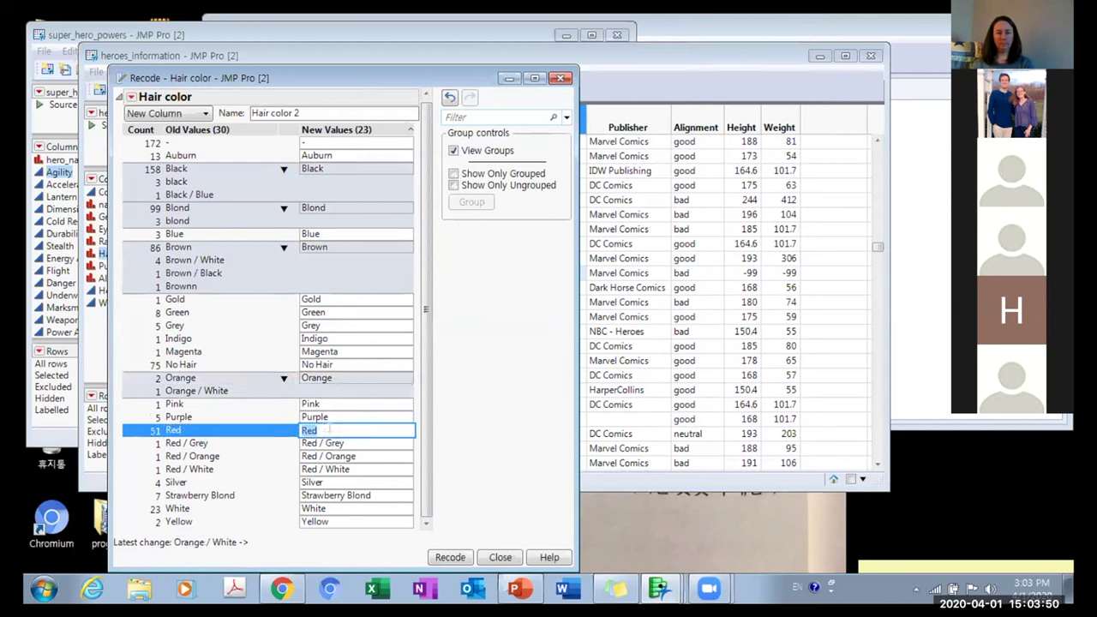
left_click(338, 443)
type("Red")
left_click(343, 456)
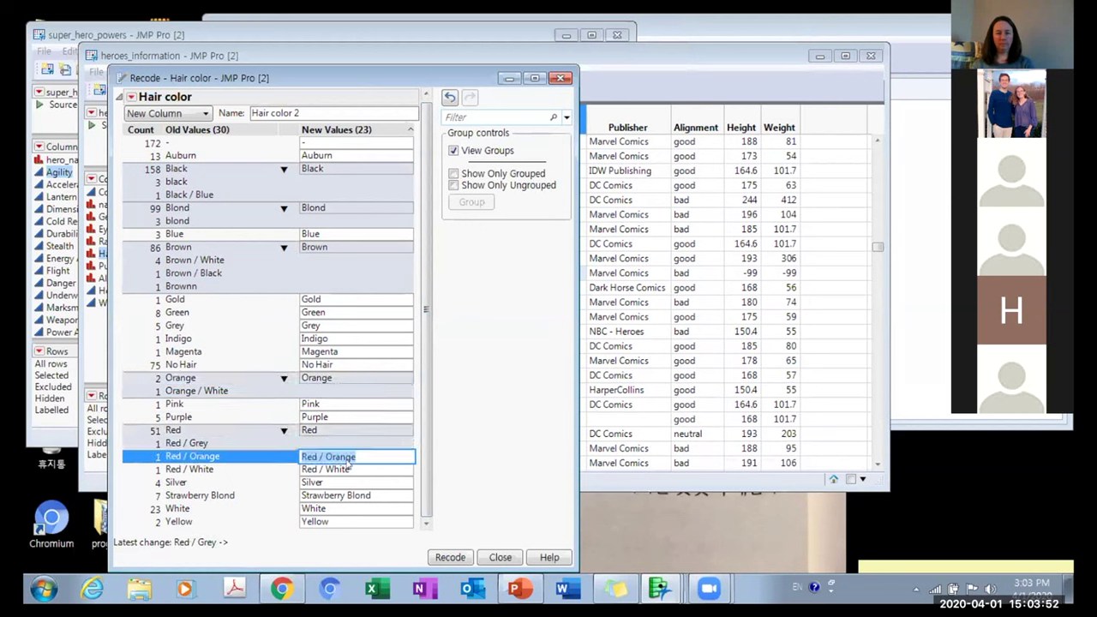
type("Red")
left_click(348, 469)
type("Red")
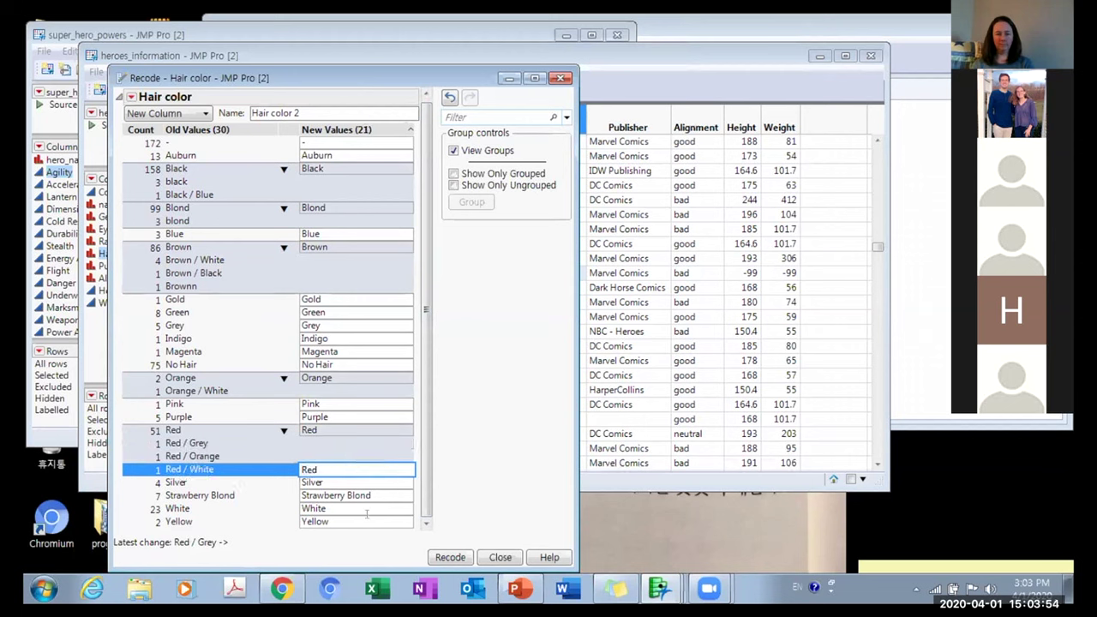
left_click(347, 508)
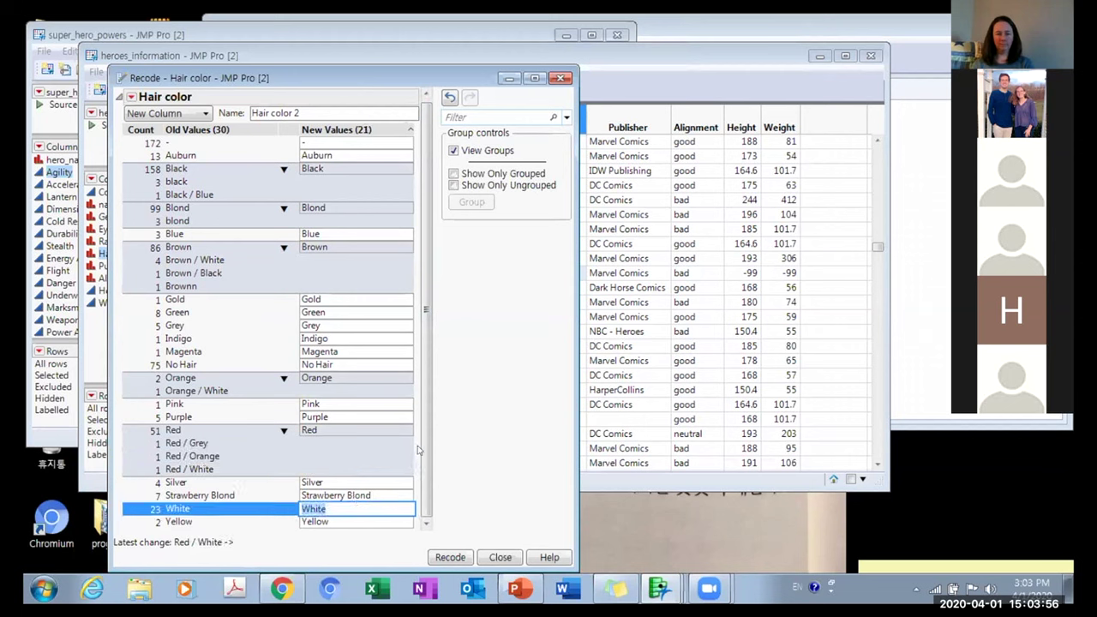
left_click(426, 471)
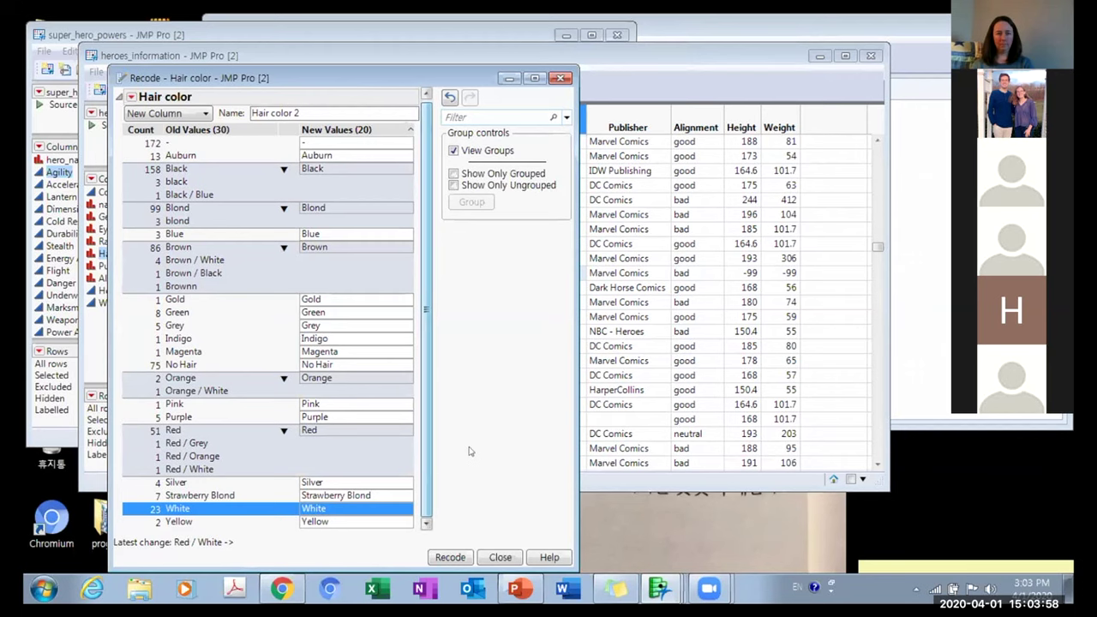
Apply the recode as Hair color 2, delete the original Hair color column, and select Publisher.
left_click(449, 557)
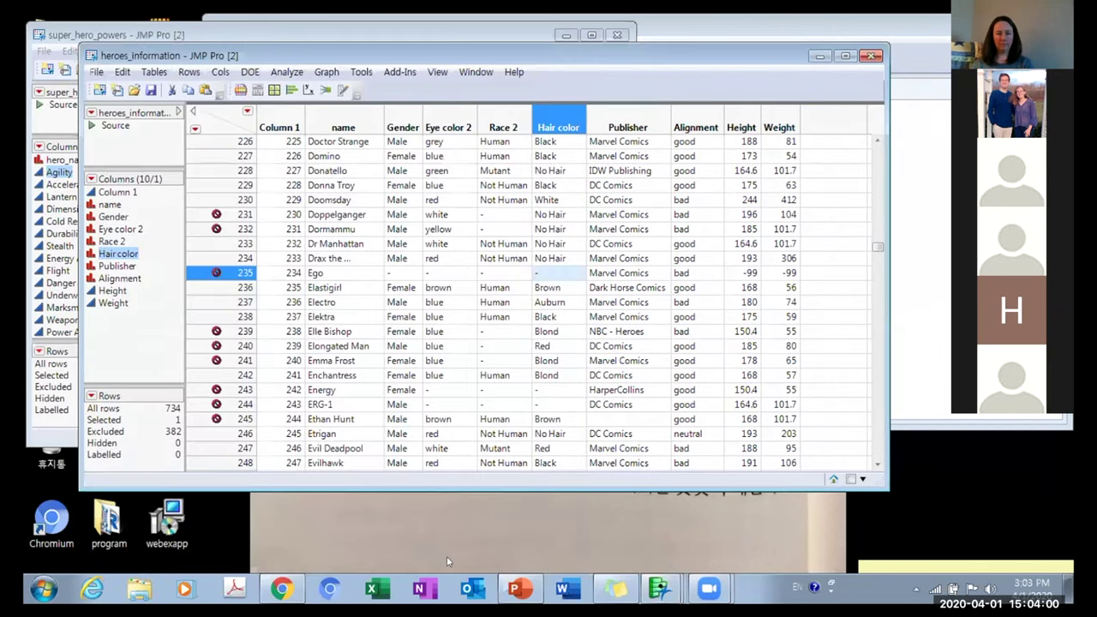
right_click(109, 254)
left_click(163, 287)
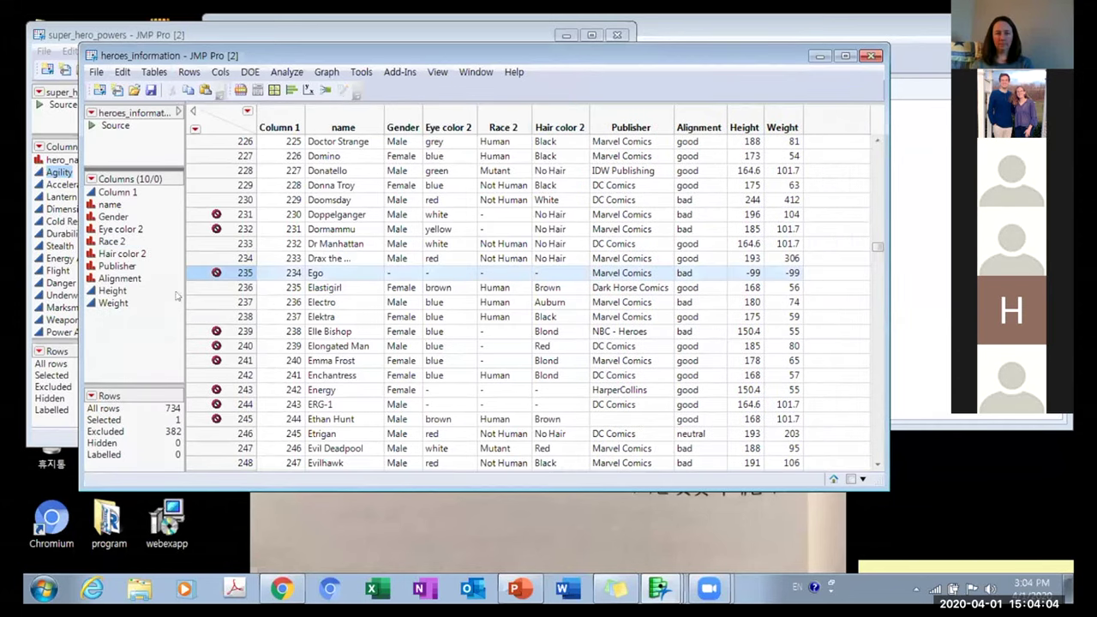
left_click(617, 107)
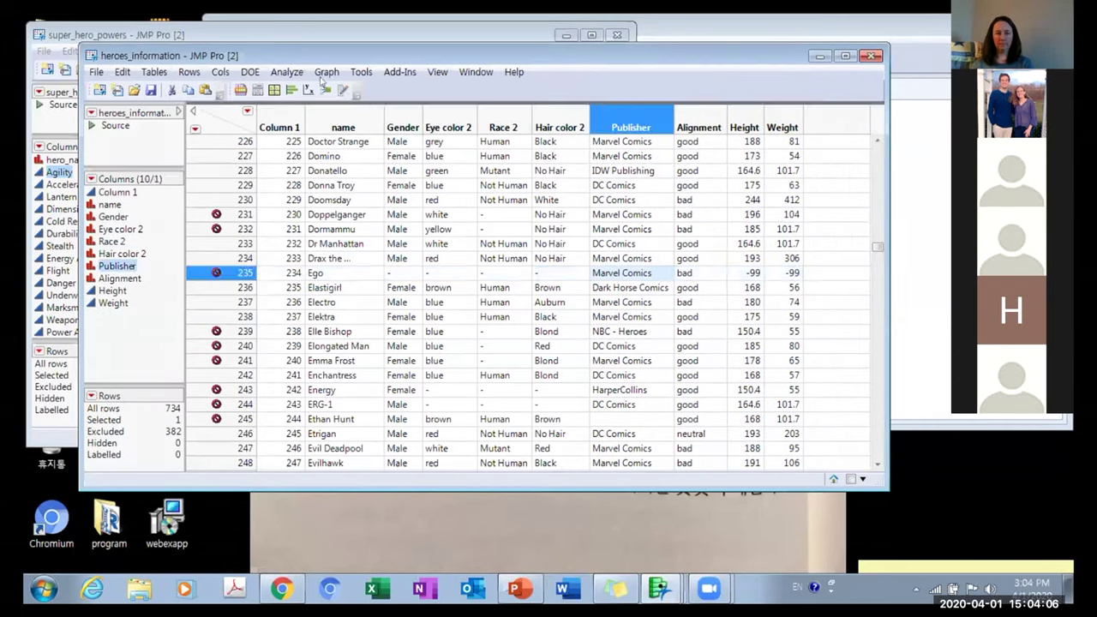
left_click(256, 73)
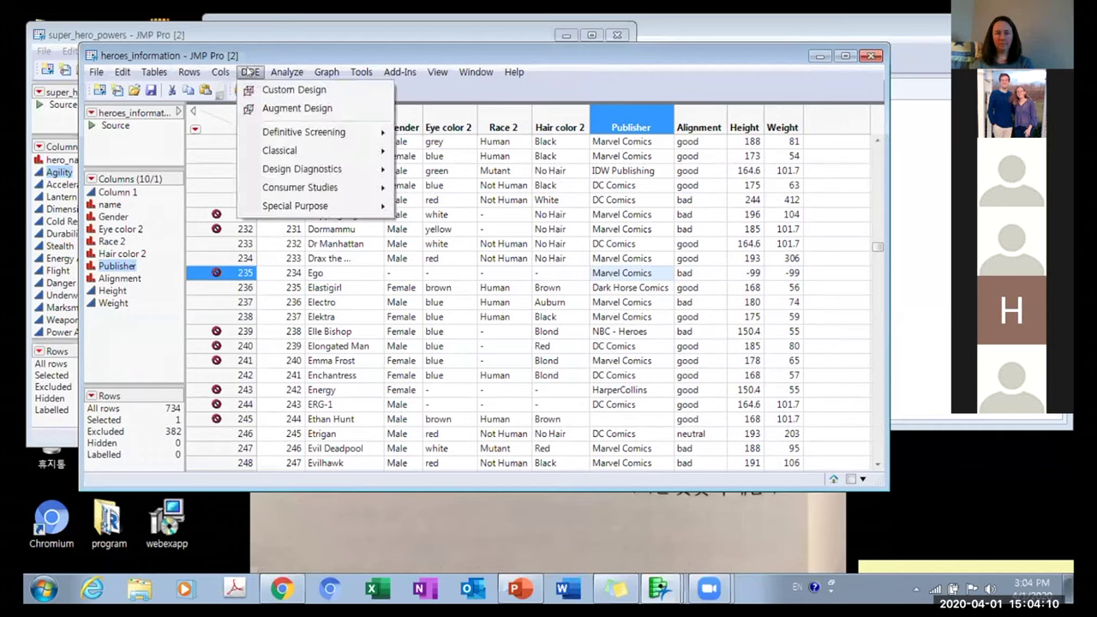
Open Recode on Publisher and review the listed publishers, noting DC Comics and Marvel Comics.
mouse_move(220, 72)
left_click(254, 322)
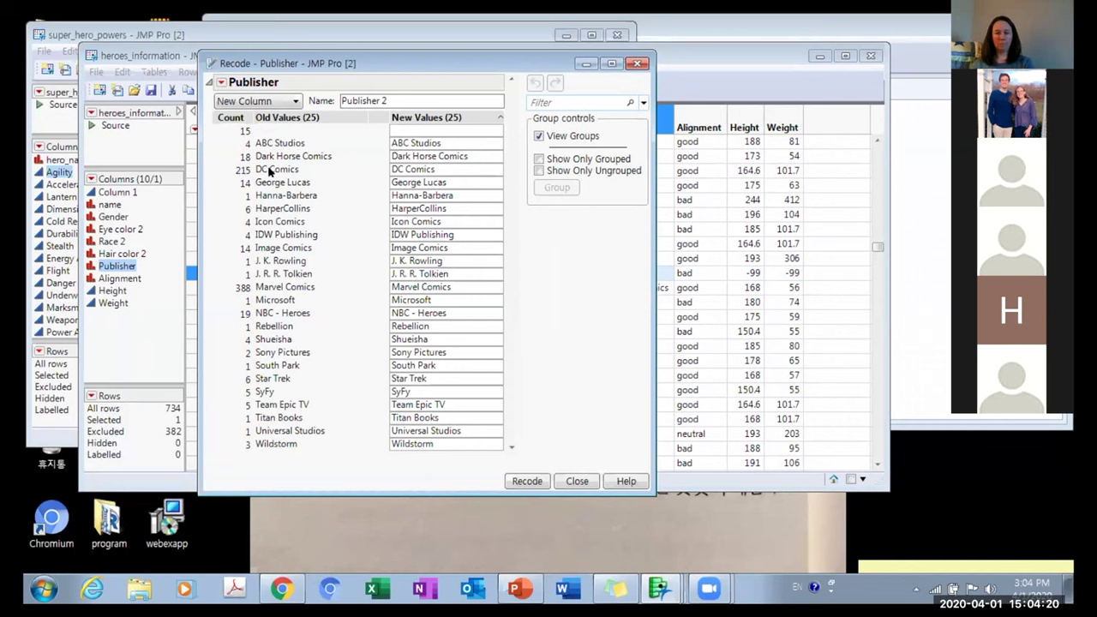
left_click(269, 171)
left_click(282, 288)
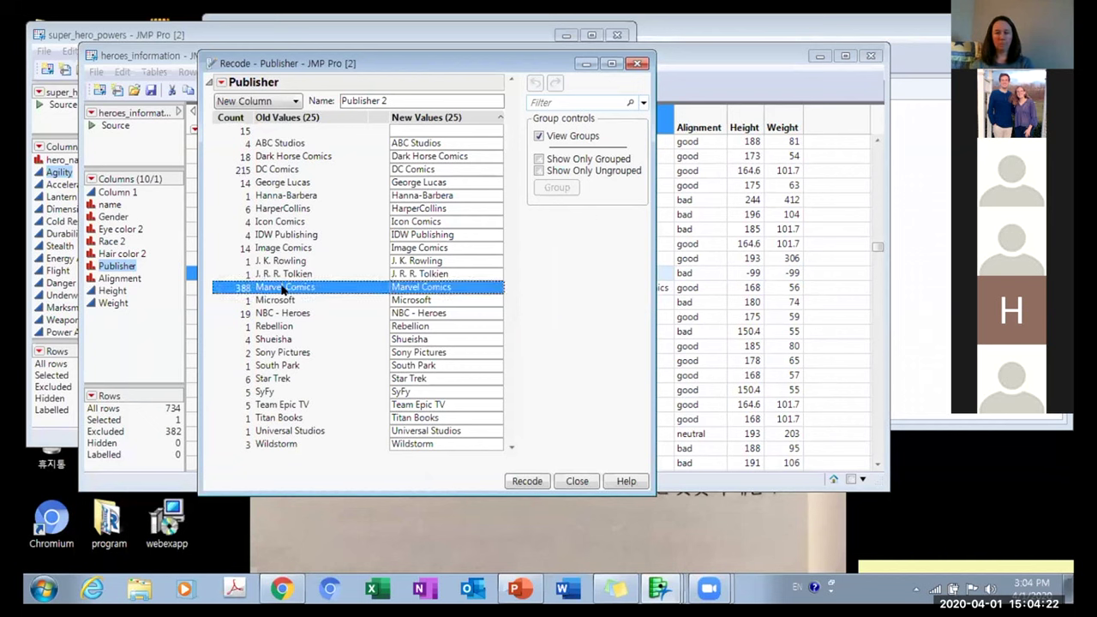
left_click(286, 183)
left_click(274, 274)
left_click(276, 300)
left_click(277, 326)
left_click(286, 365)
left_click(286, 392)
left_click(286, 417)
left_click(288, 380)
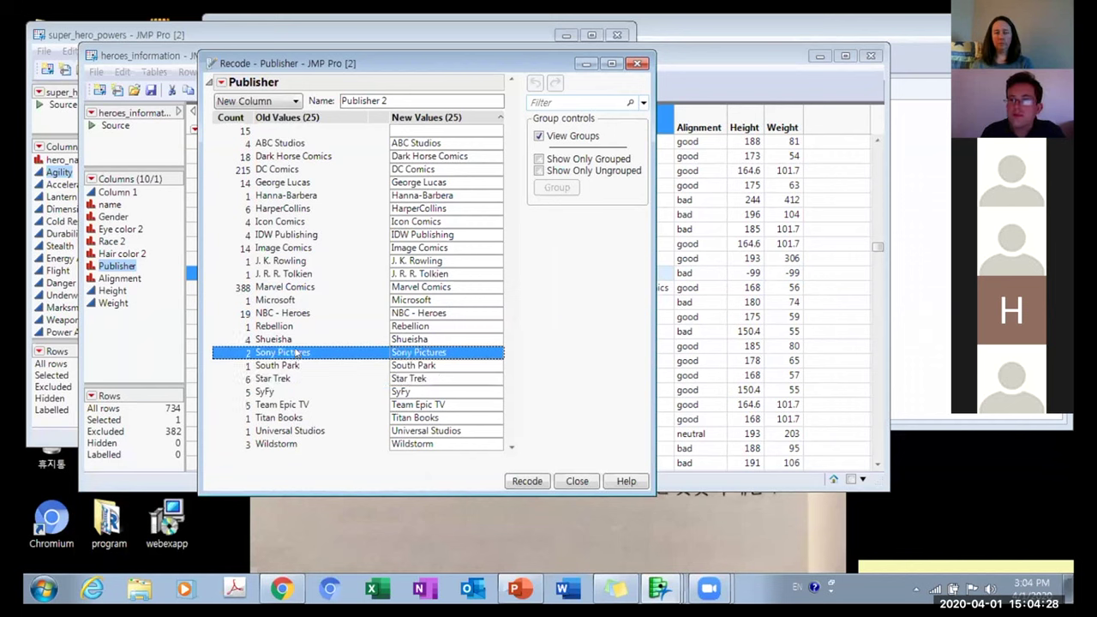
left_click(297, 352)
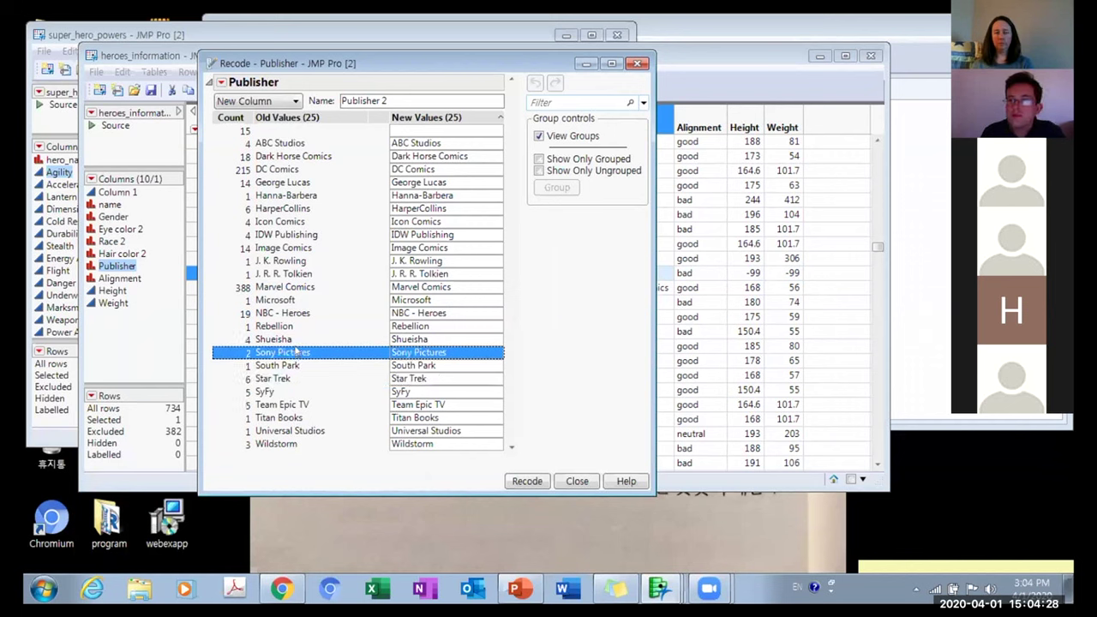
left_click(285, 302)
left_click(288, 443)
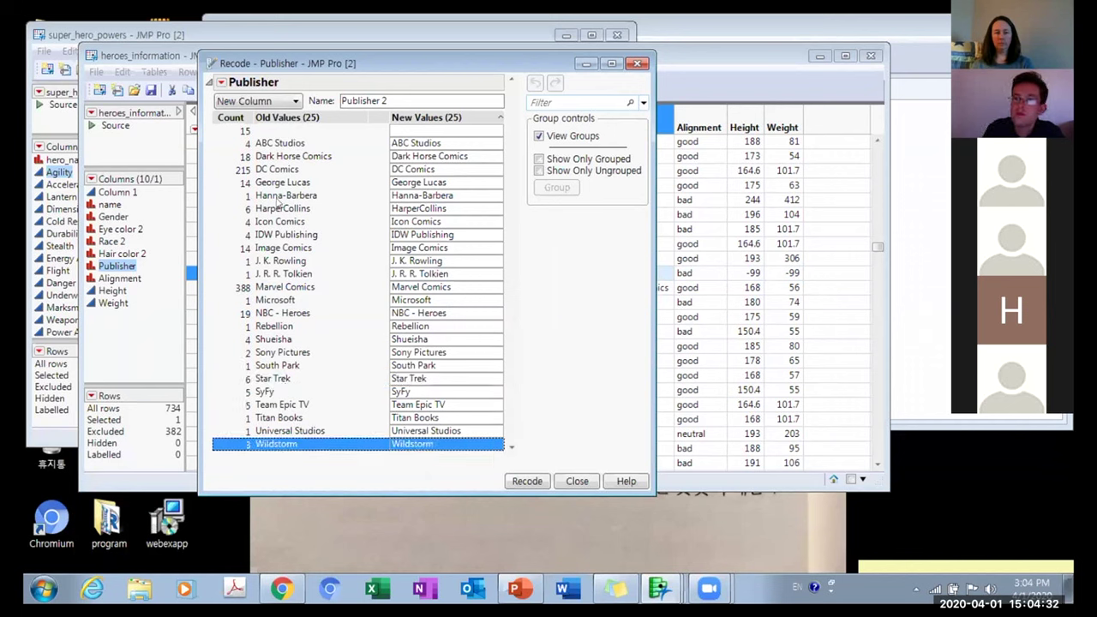
left_click(289, 275)
Change ABC Studios' new value to 'publisher' and copy that word.
left_click(317, 131)
double_click(336, 143)
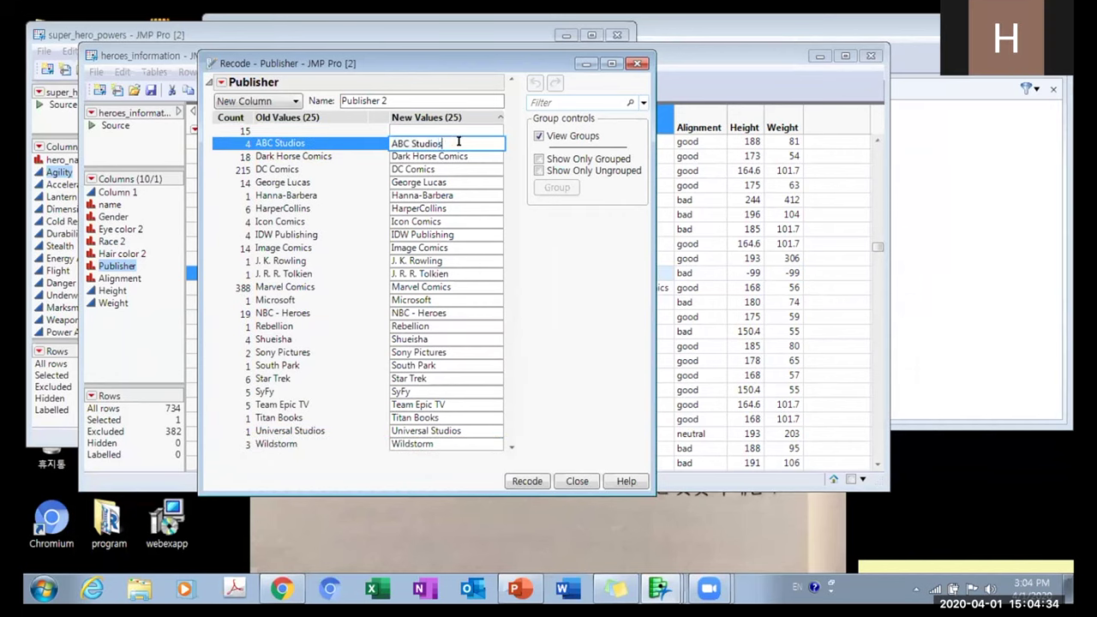
key("BackSpace")
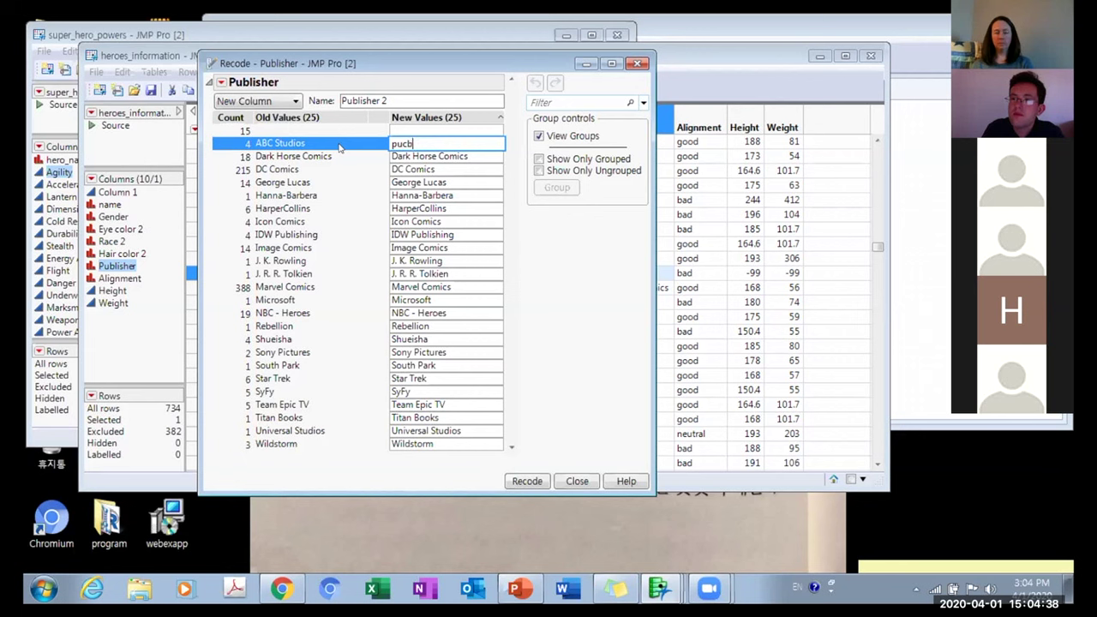
type("publisher")
double_click(412, 141)
key("ctrl+c")
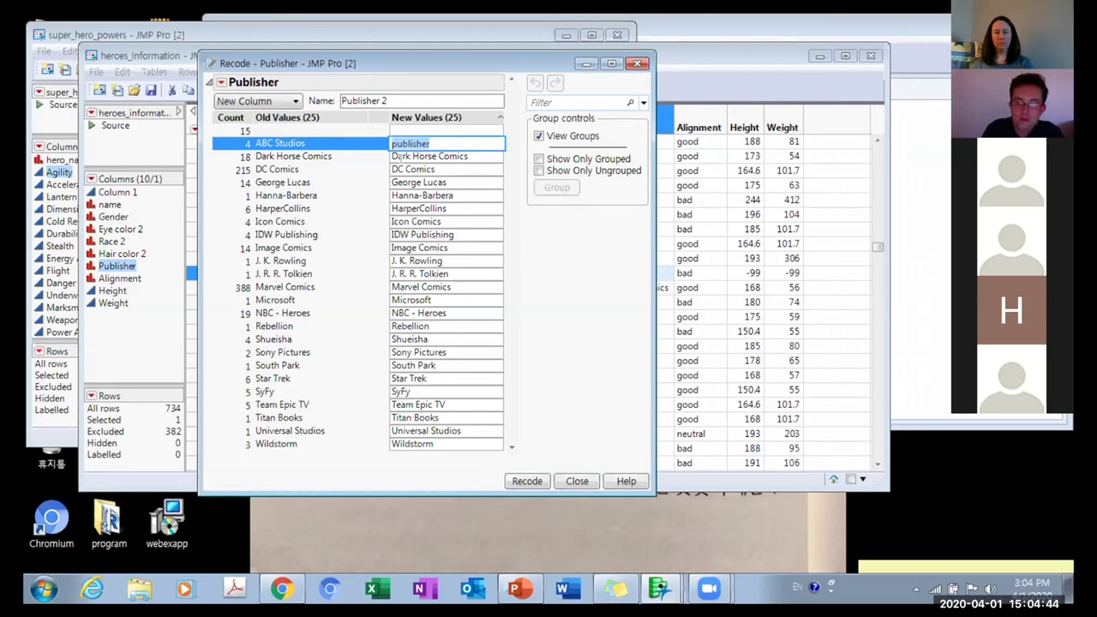
left_click(403, 156)
Recode Dark Horse Comics through Microsoft (George Lucas, HarperCollins, Image Comics, etc.) as 'publisher'.
double_click(423, 143)
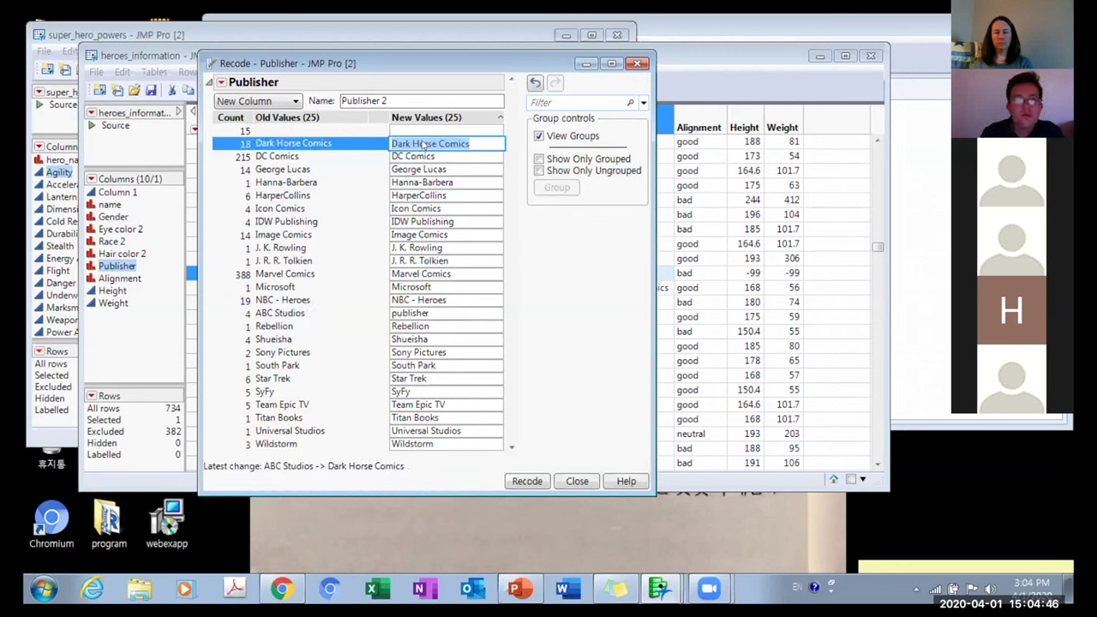
key("ctrl+v")
double_click(437, 169)
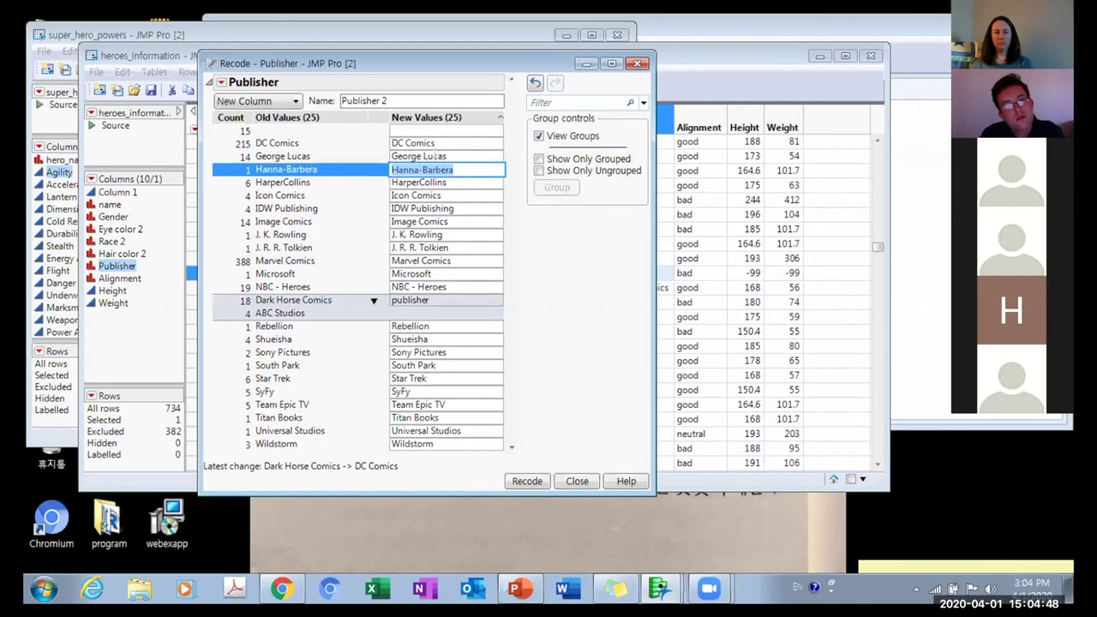
double_click(437, 156)
key("ctrl+v")
double_click(437, 182)
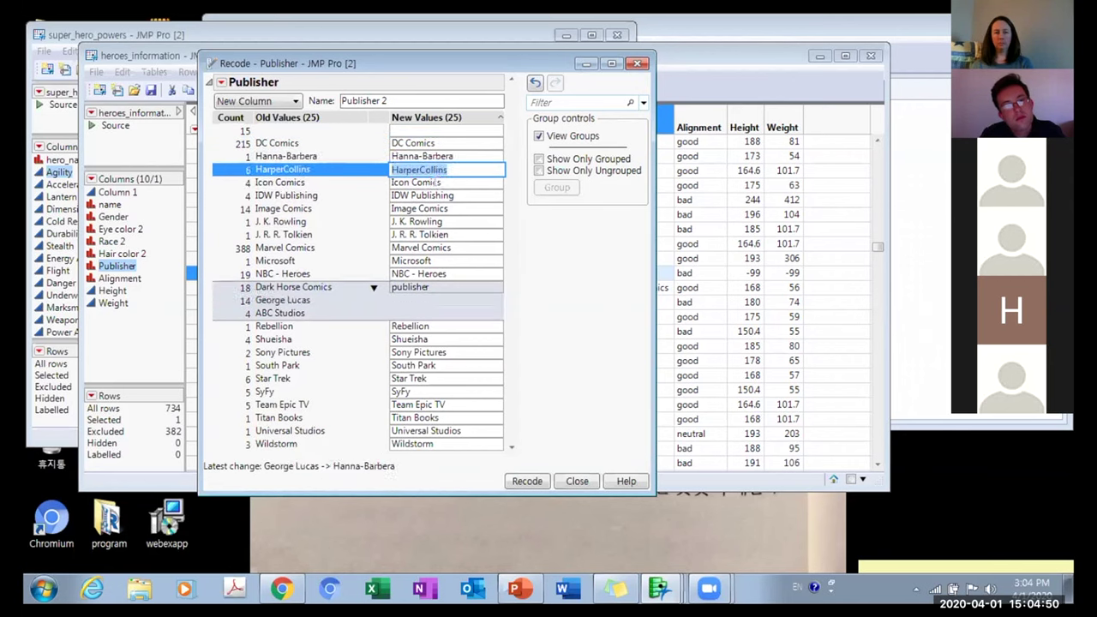
key("ctrl+v")
double_click(437, 183)
key("ctrl+v")
double_click(437, 196)
key("ctrl+v")
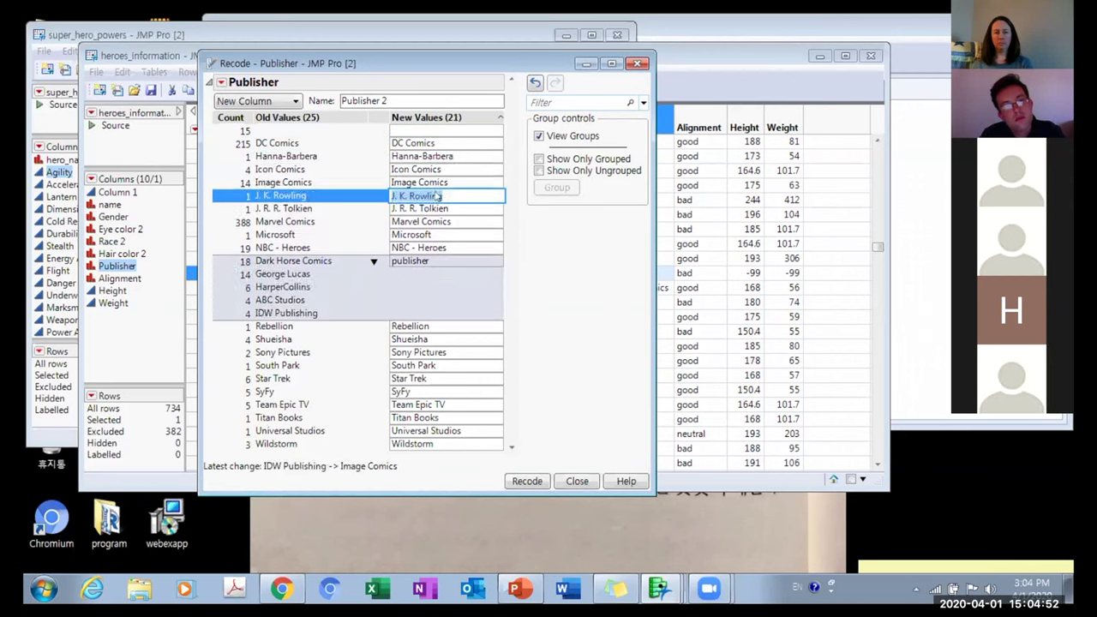
left_click(439, 208)
double_click(443, 195)
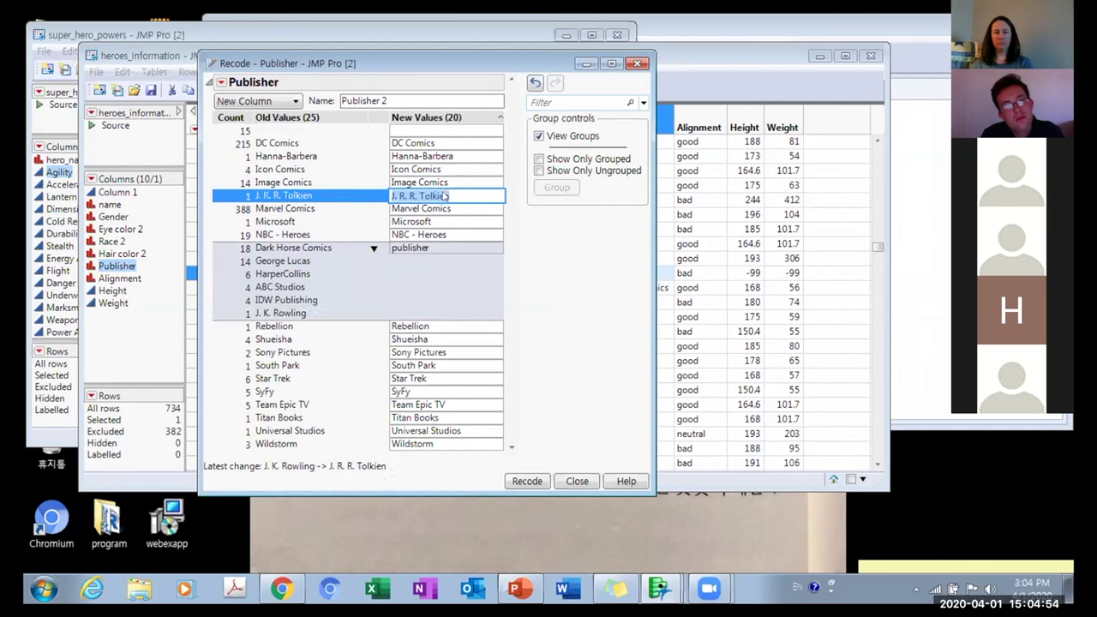
key("ctrl+v")
double_click(443, 156)
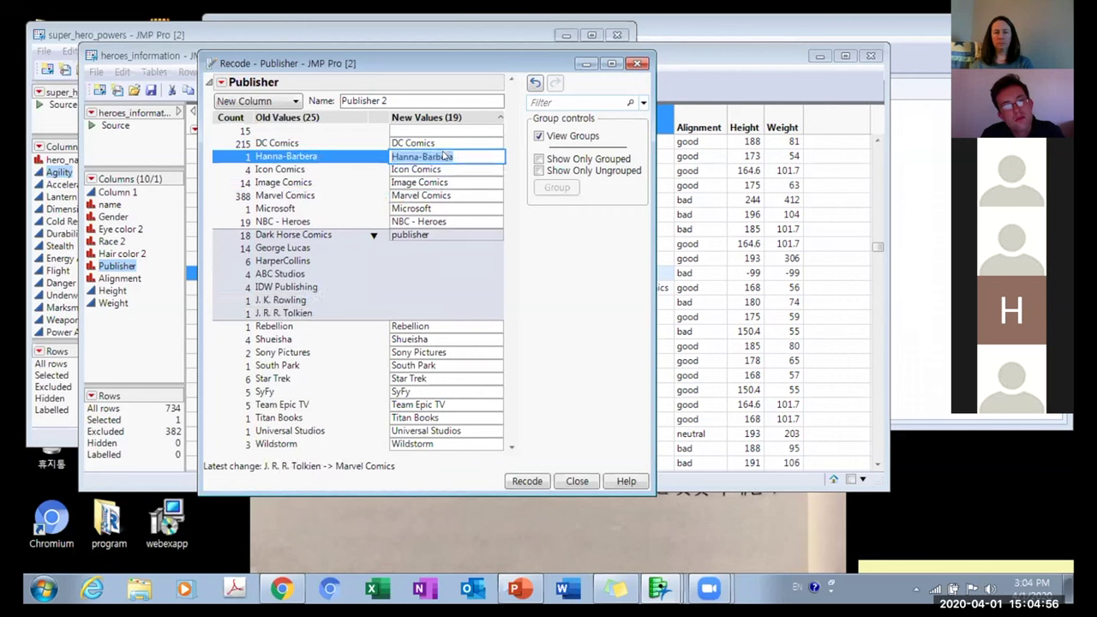
key("ctrl+v")
double_click(446, 156)
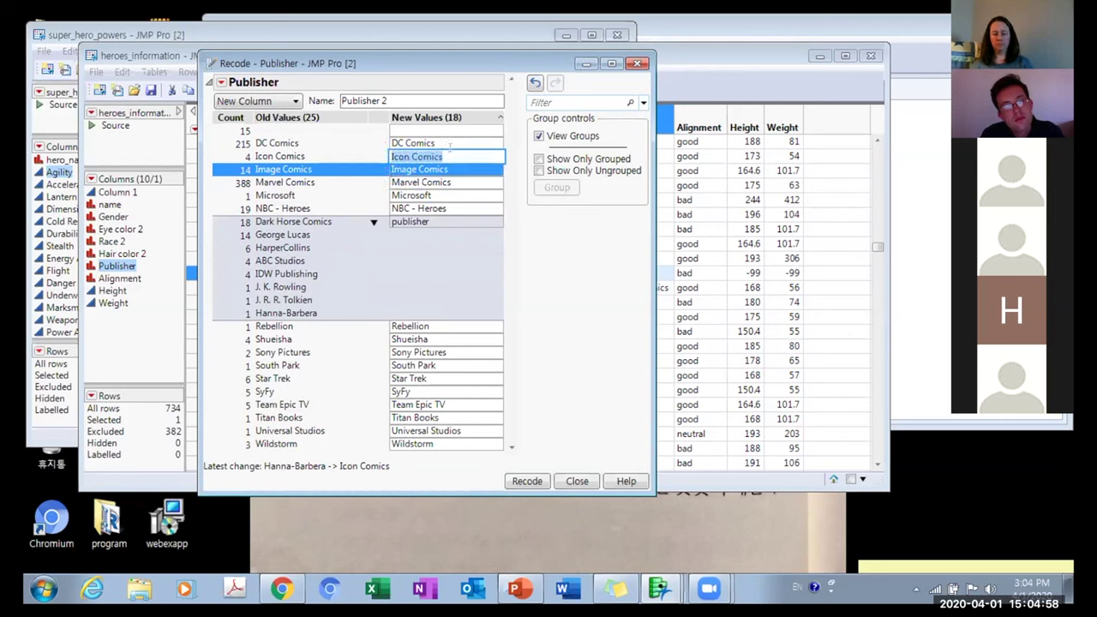
key("ctrl+v")
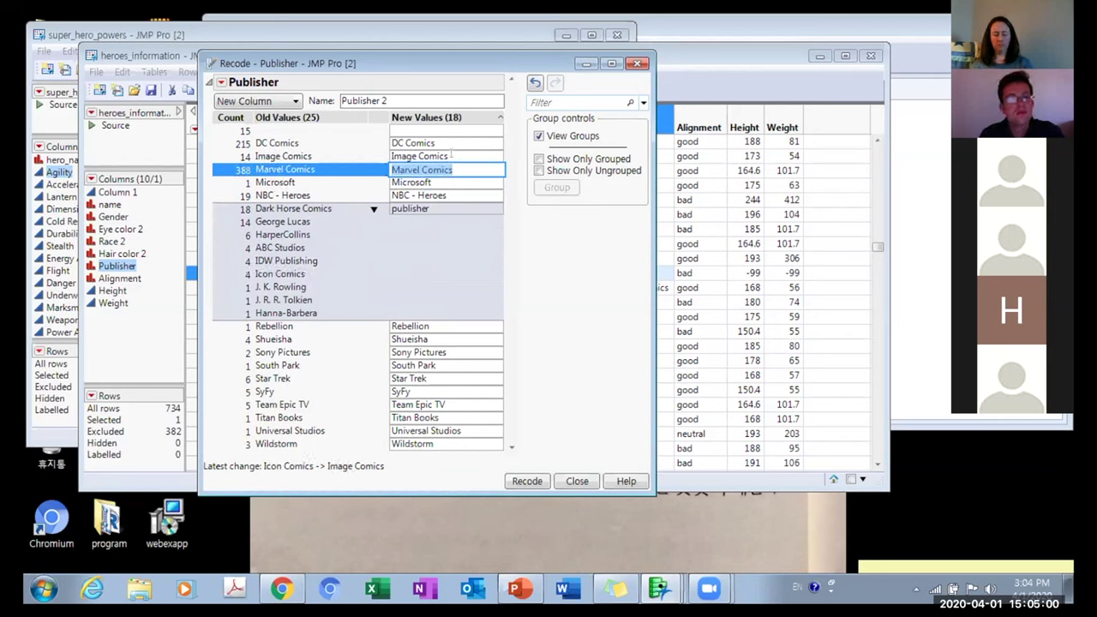
double_click(450, 156)
key("ctrl+v")
double_click(445, 182)
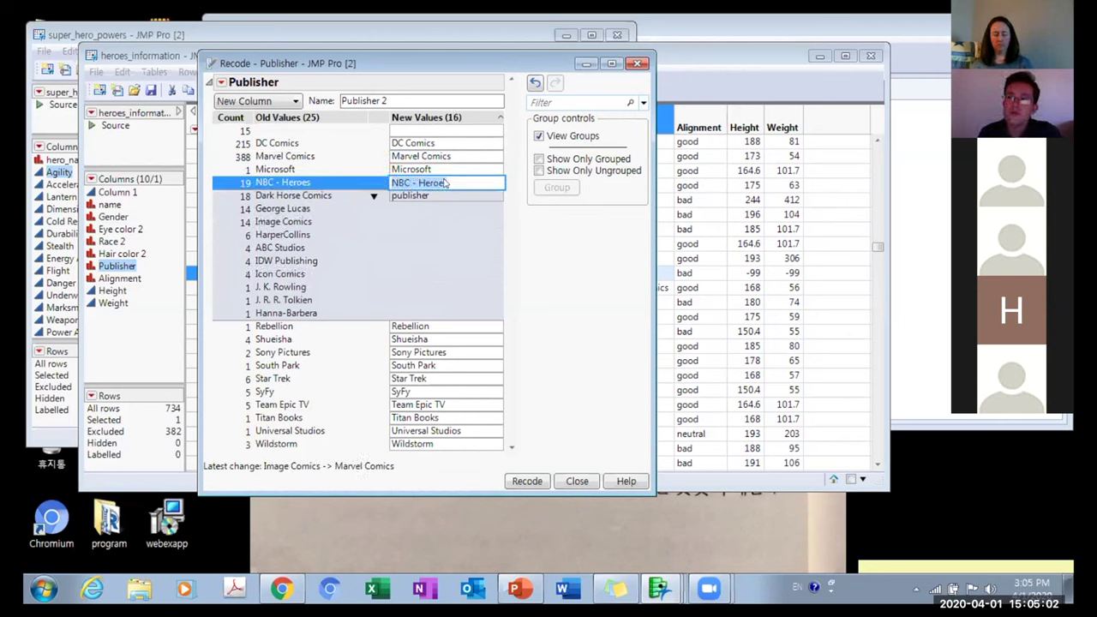
double_click(442, 170)
key("ctrl+v")
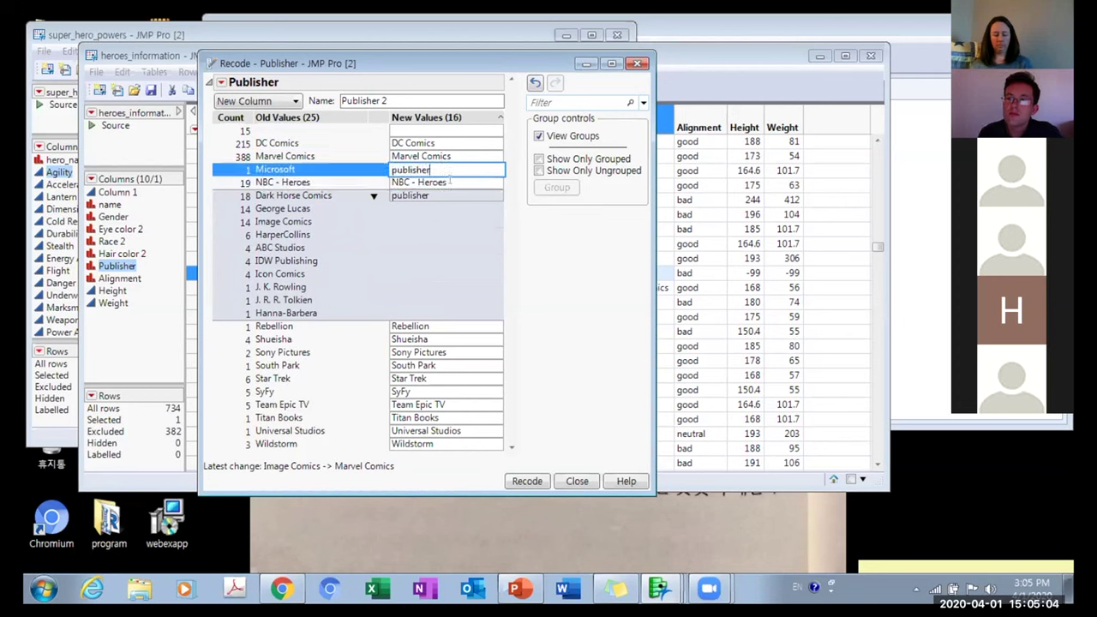
double_click(449, 180)
key("ctrl+c")
Recode NBC - Heroes through Wildstorm (Rebellion, Sony Pictures, SyFy, Titan Books, etc.) as 'publisher'.
key("Up")
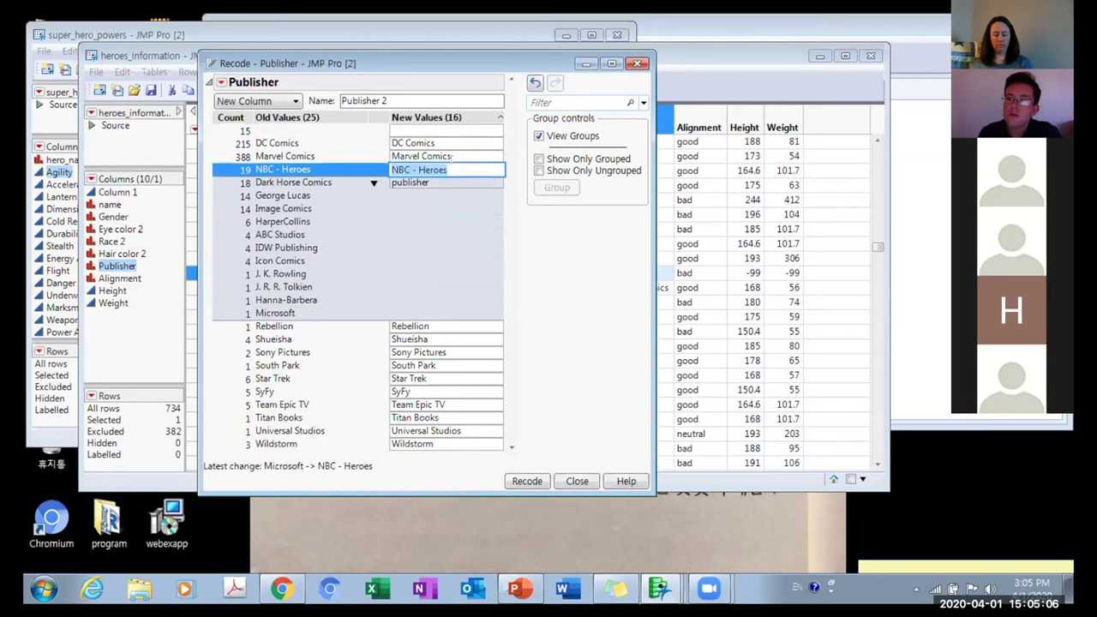
key("ctrl+v")
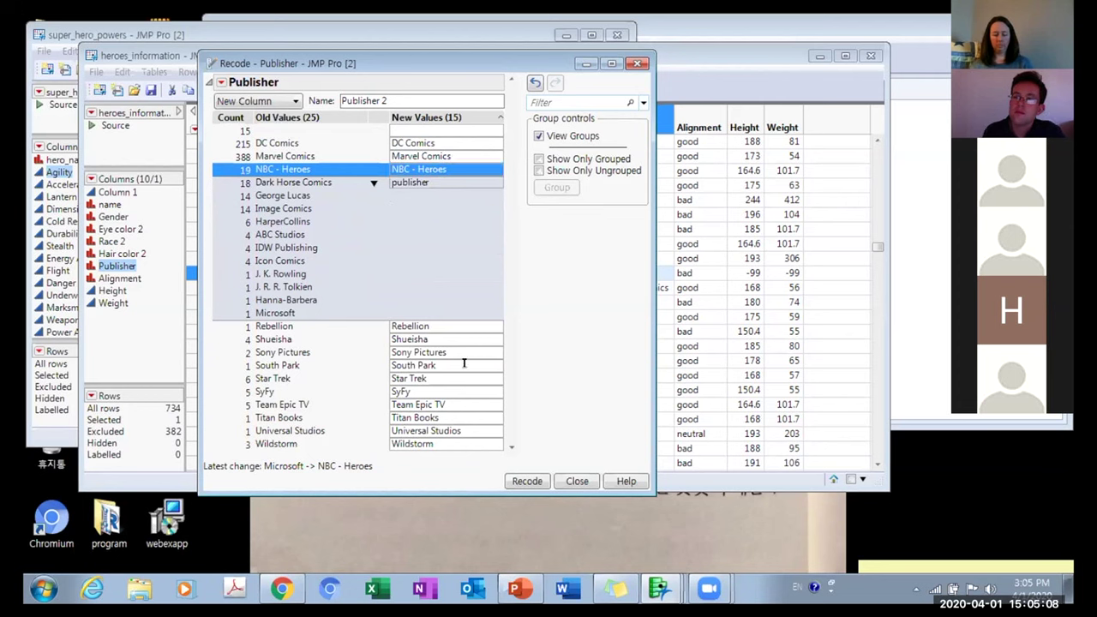
left_click(445, 365)
left_click(447, 327)
key("ctrl+v")
left_click(438, 340)
key("ctrl+v")
left_click(444, 352)
key("ctrl+v")
left_click(446, 365)
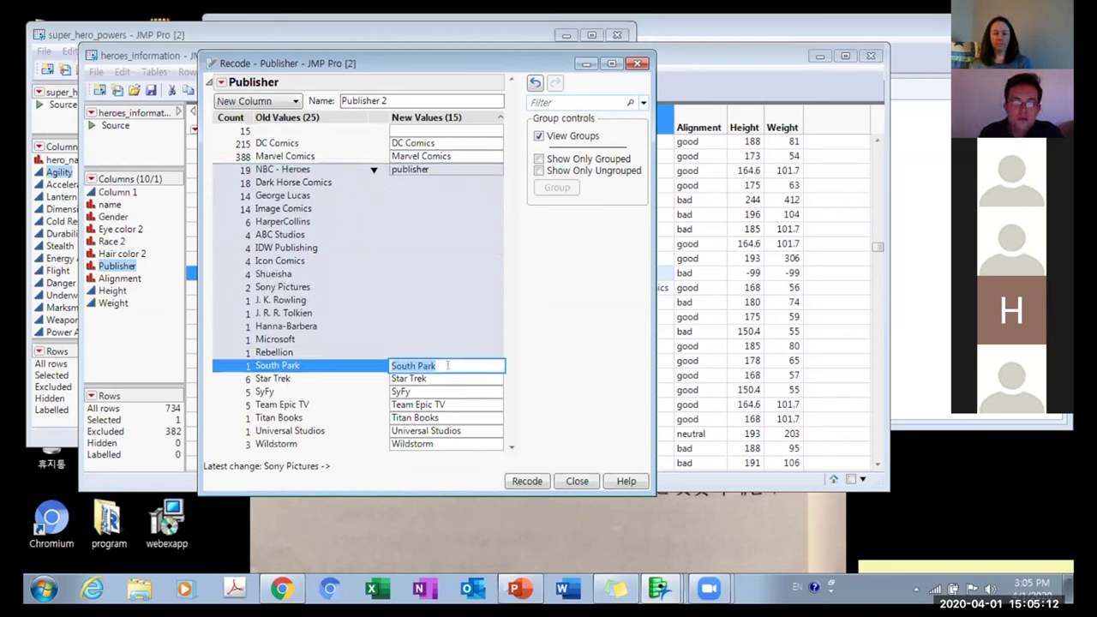
left_click(445, 378)
key("ctrl+v")
left_click(442, 391)
key("ctrl+v")
left_click(447, 403)
key("ctrl+v")
left_click(449, 417)
key("ctrl+v")
left_click(463, 430)
key("ctrl+v")
left_click(463, 443)
key("ctrl+v")
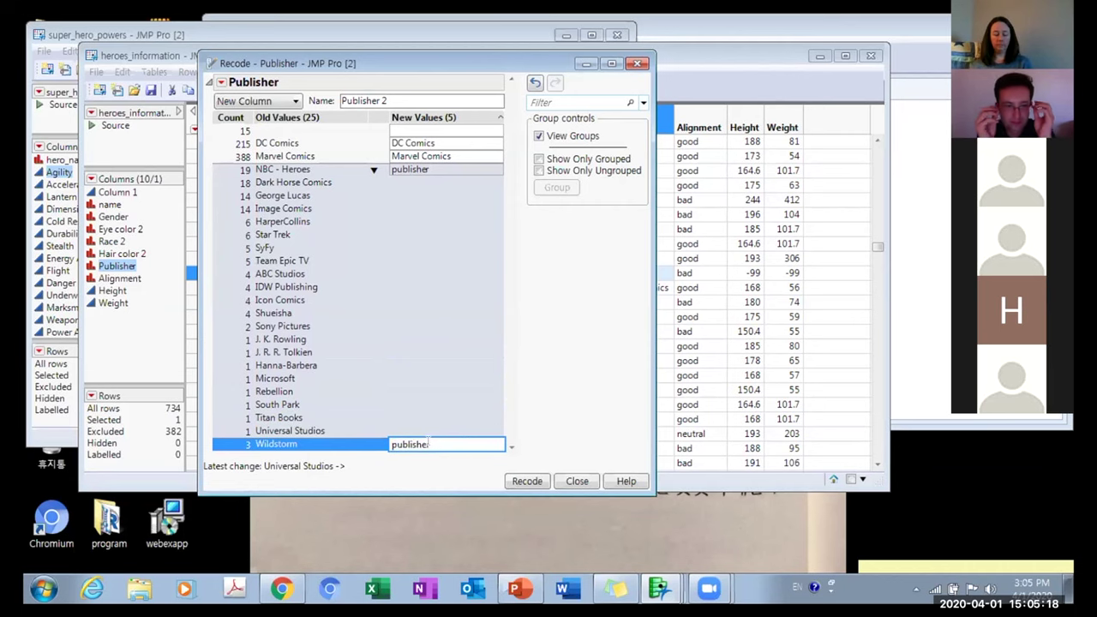
left_click(565, 347)
Apply the recode as a new Publisher 2 column, then delete the original Publisher column.
left_click(524, 485)
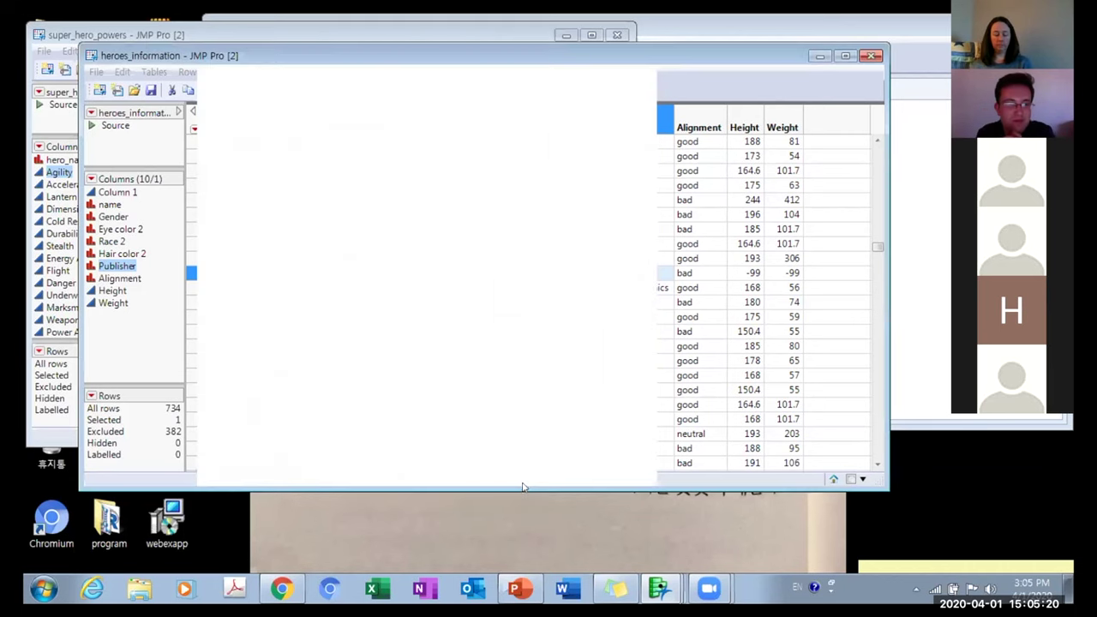
right_click(120, 268)
left_click(171, 301)
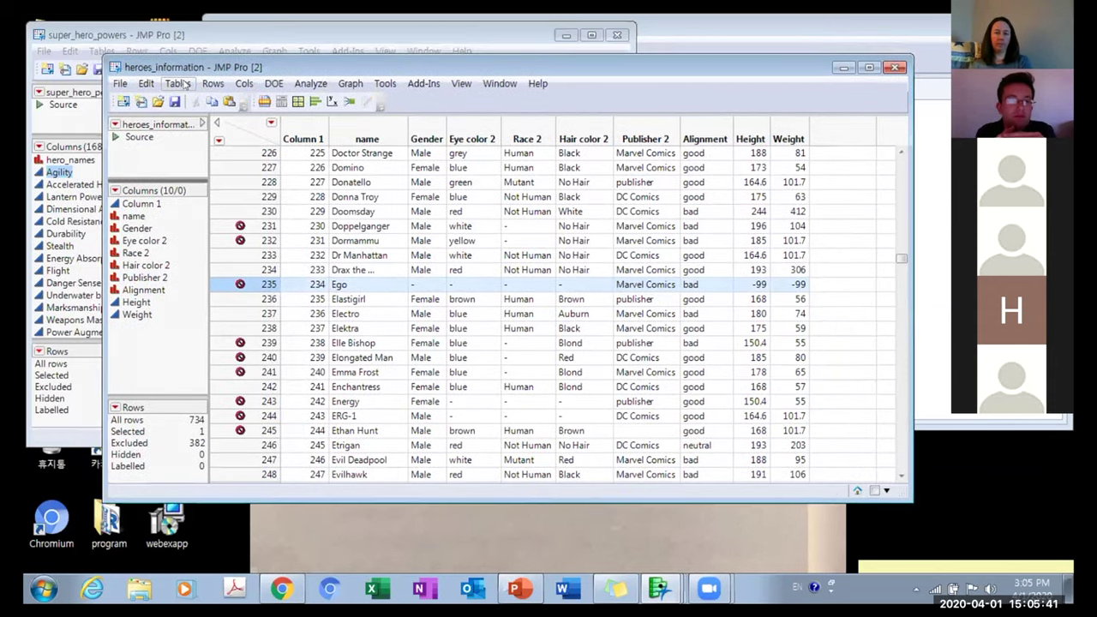
Set up Tables > Update from super_hero_powers, matching name with hero_names.
left_click(184, 83)
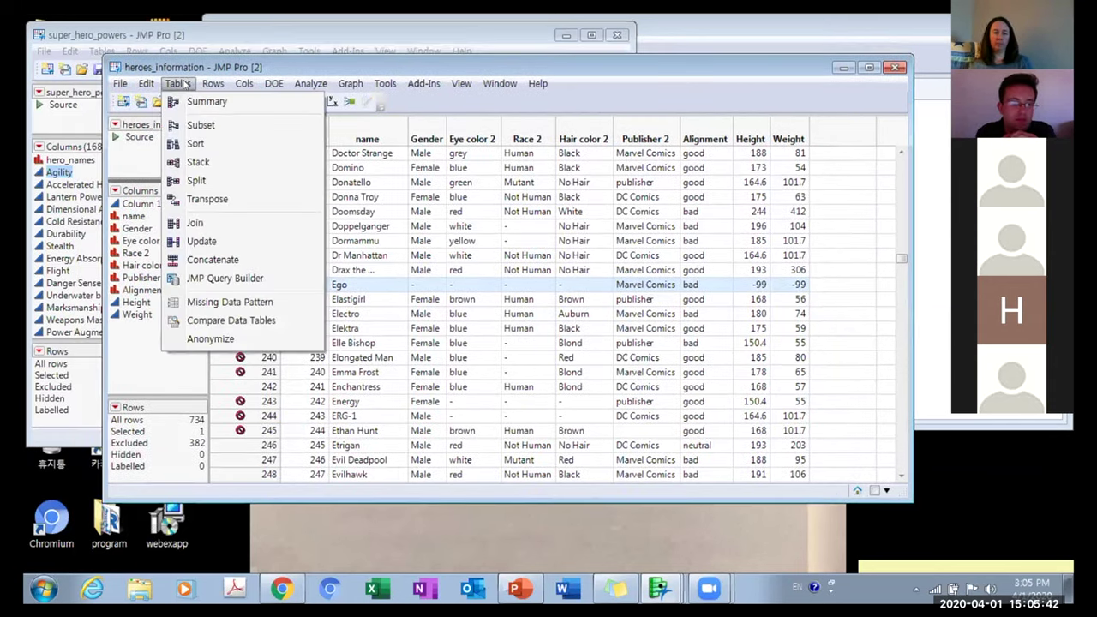
left_click(214, 238)
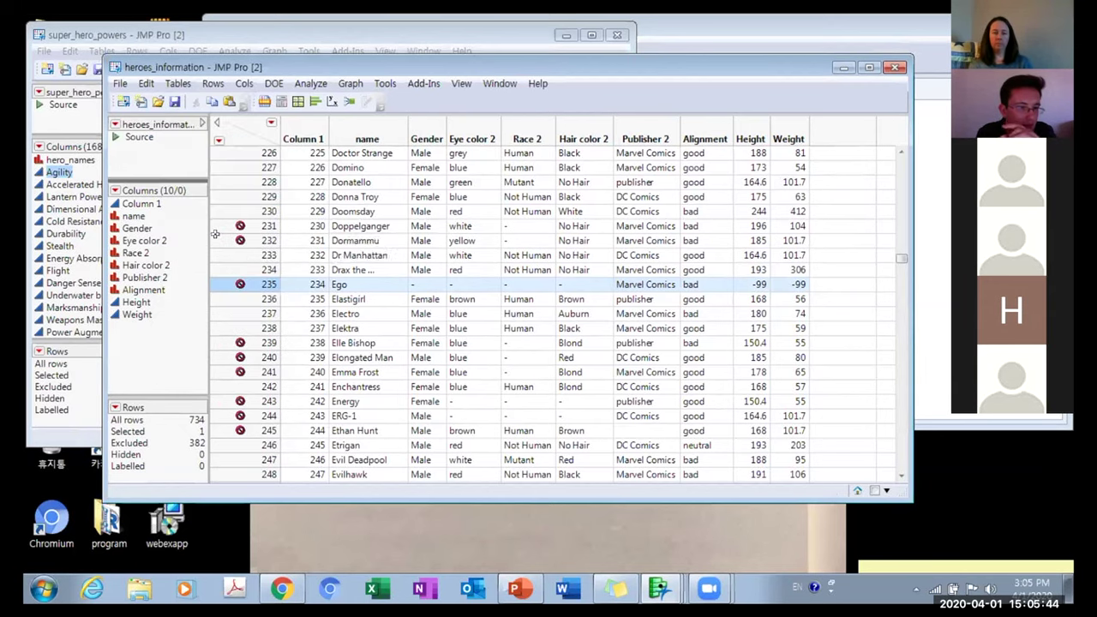
left_click(200, 173)
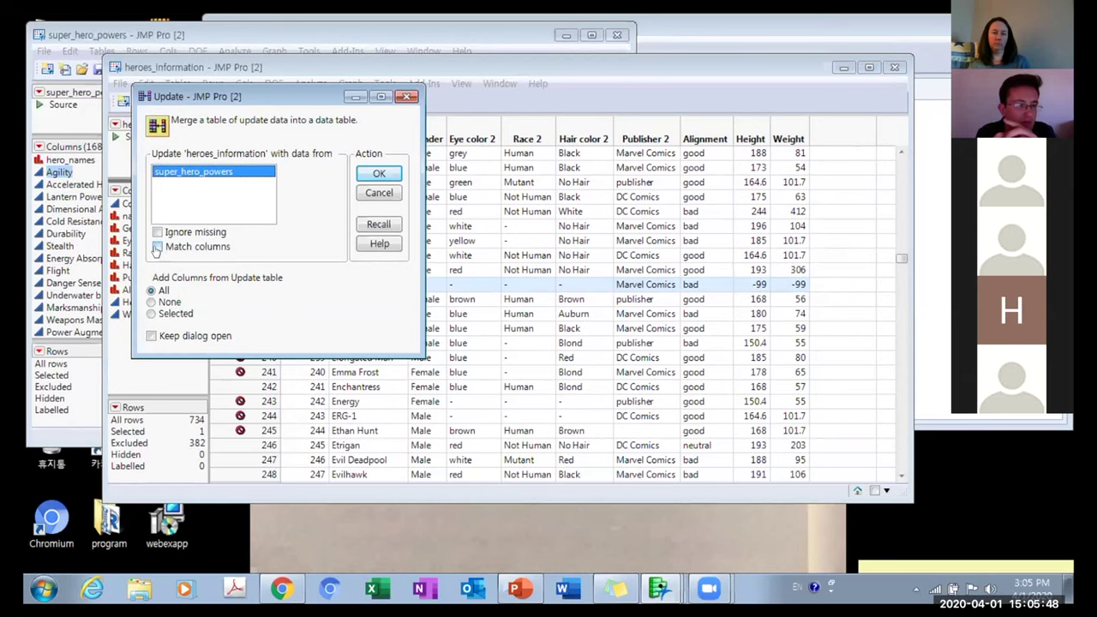
left_click(157, 247)
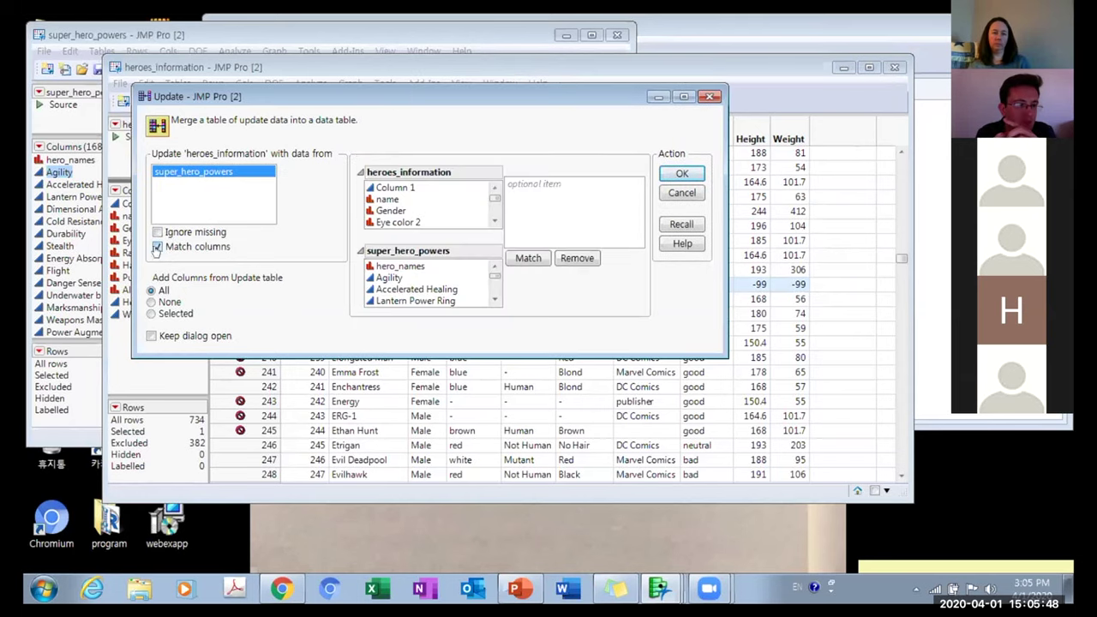
left_click(387, 201)
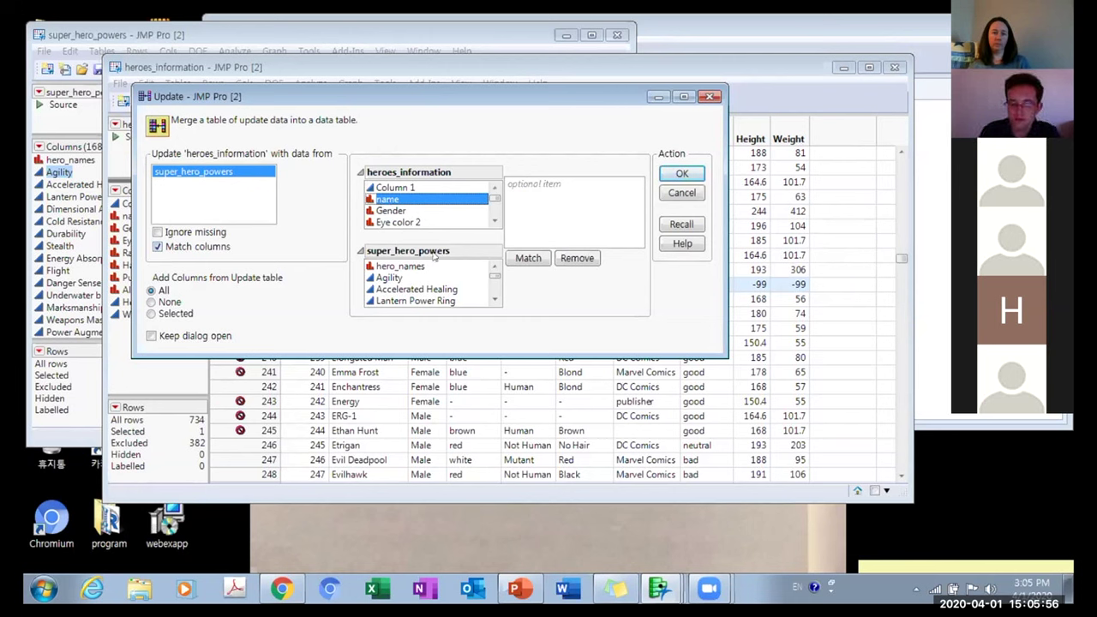
left_click(401, 268)
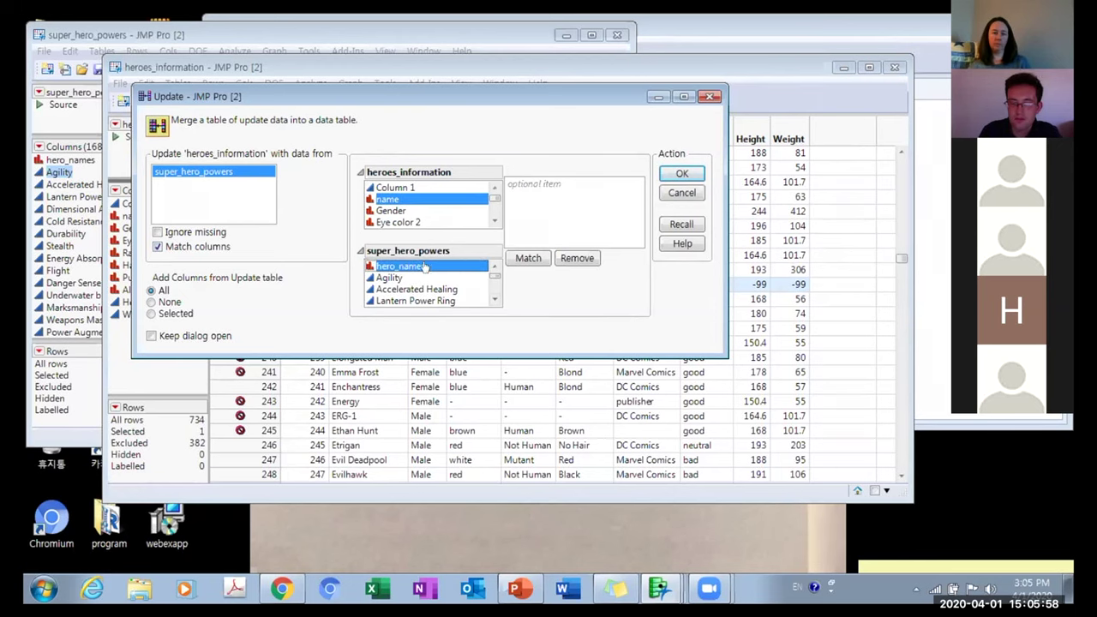
left_click(524, 258)
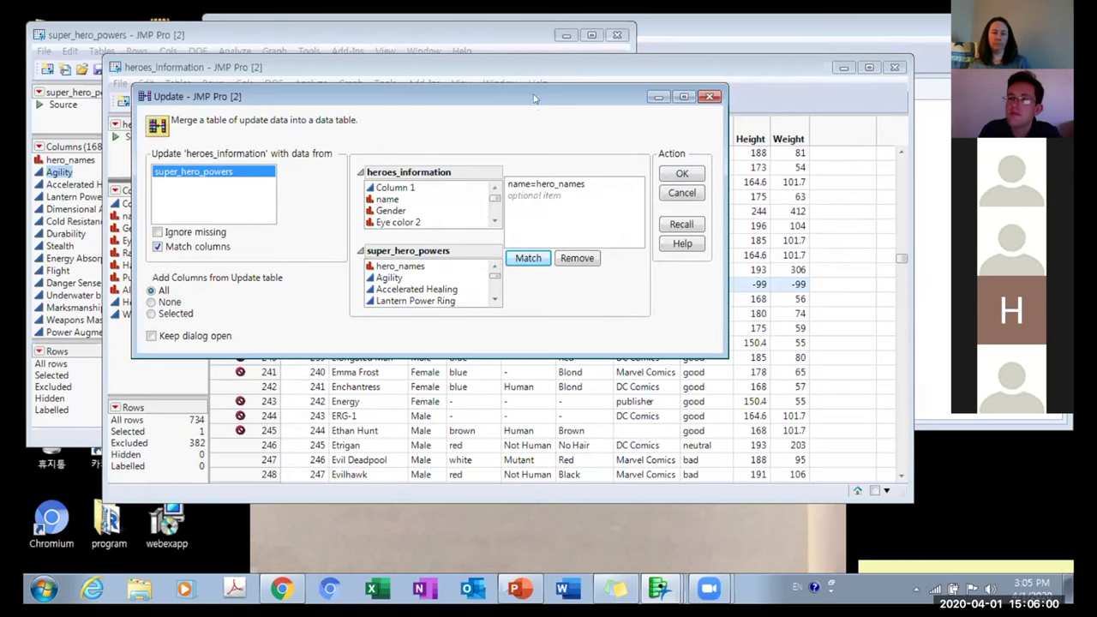
Check both tables behind the Update dialog, then run the update to add the power columns.
left_click_drag(534, 99, 534, 254)
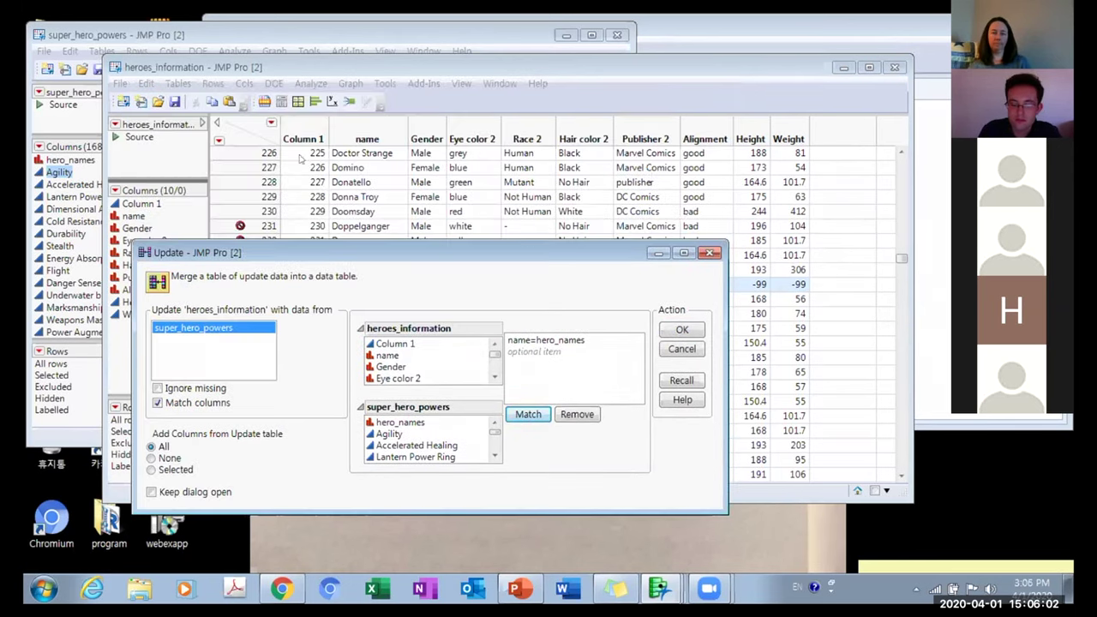
left_click_drag(347, 251, 358, 324)
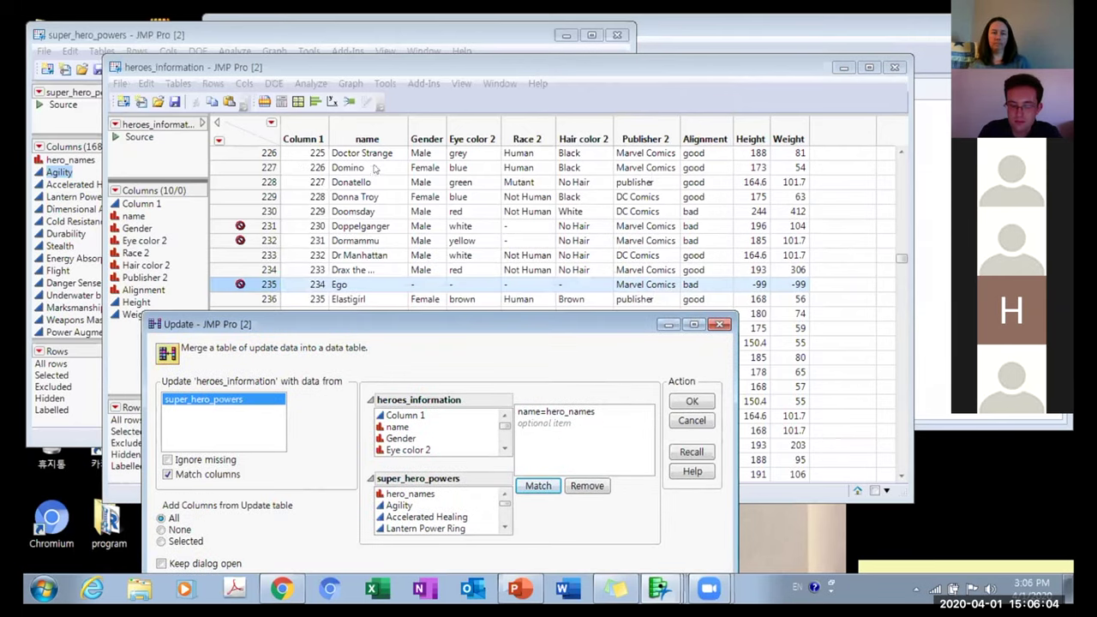
left_click(347, 48)
left_click(683, 177)
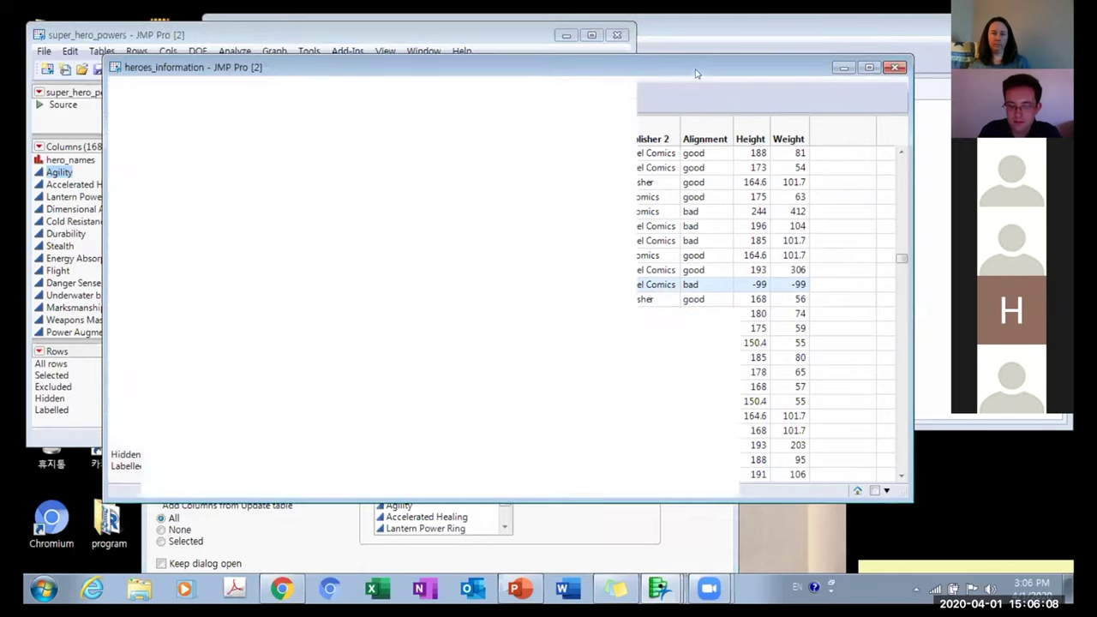
left_click_drag(605, 320, 618, 140)
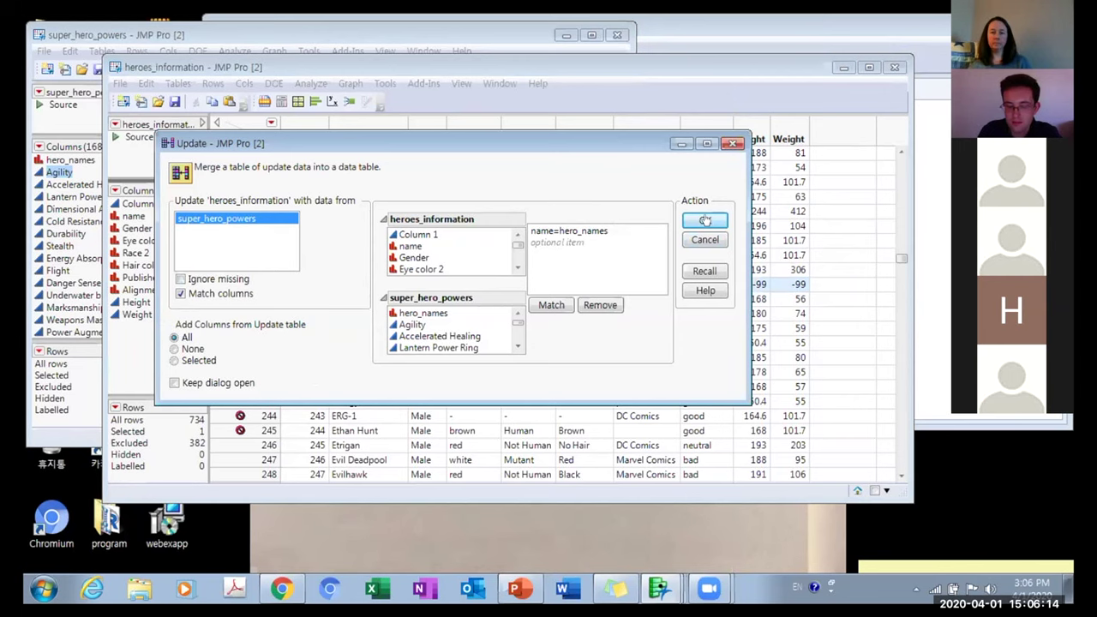
left_click(699, 221)
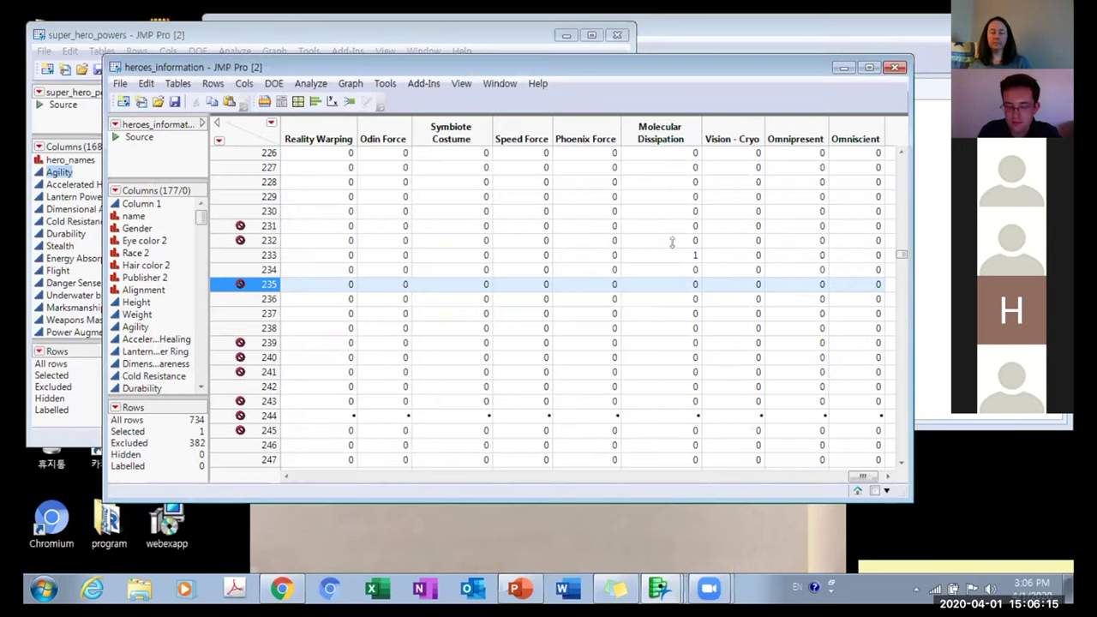
left_click(410, 35)
left_click_drag(410, 35, 442, 134)
left_click(664, 73)
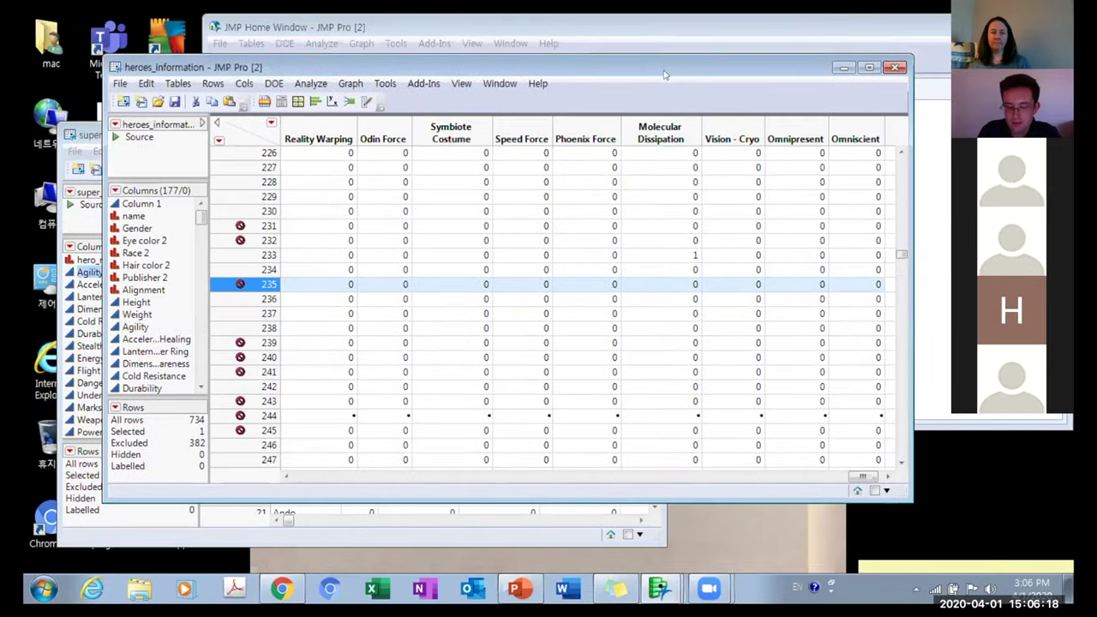
left_click_drag(659, 69, 631, 57)
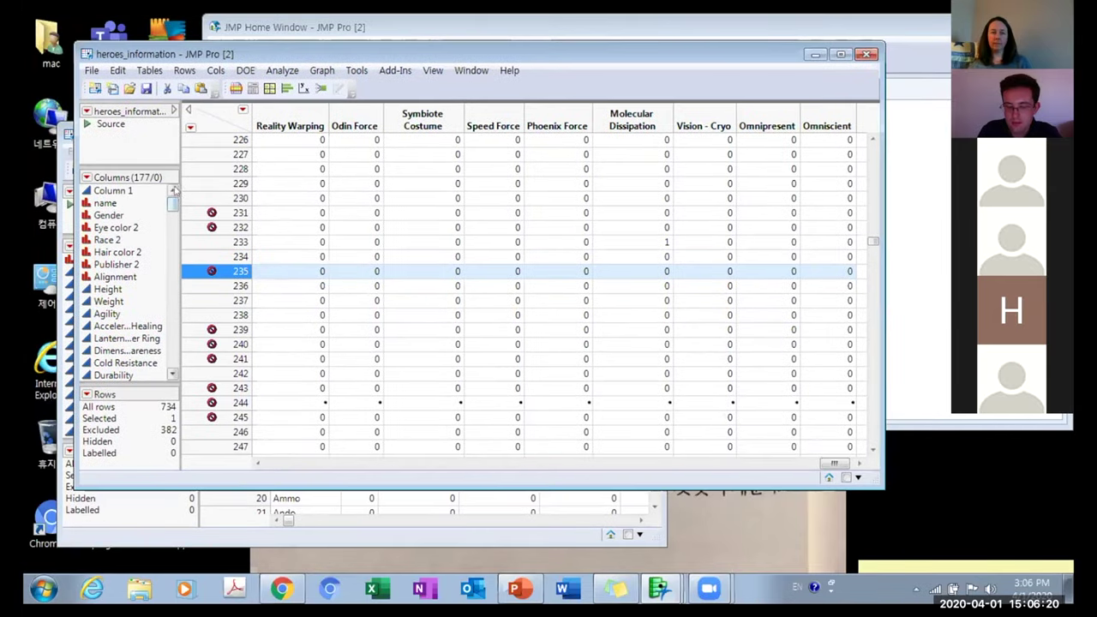
left_click(108, 289)
left_click(107, 313)
left_click_drag(172, 206, 175, 376)
left_click(120, 375)
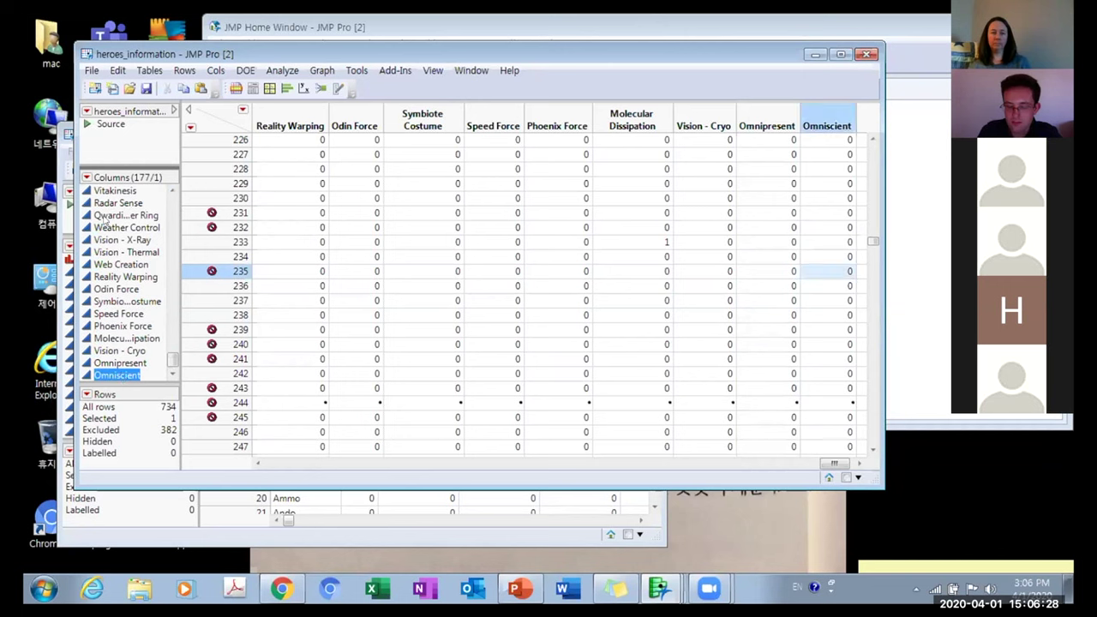
left_click_drag(171, 364, 172, 192)
left_click_drag(765, 467, 244, 447)
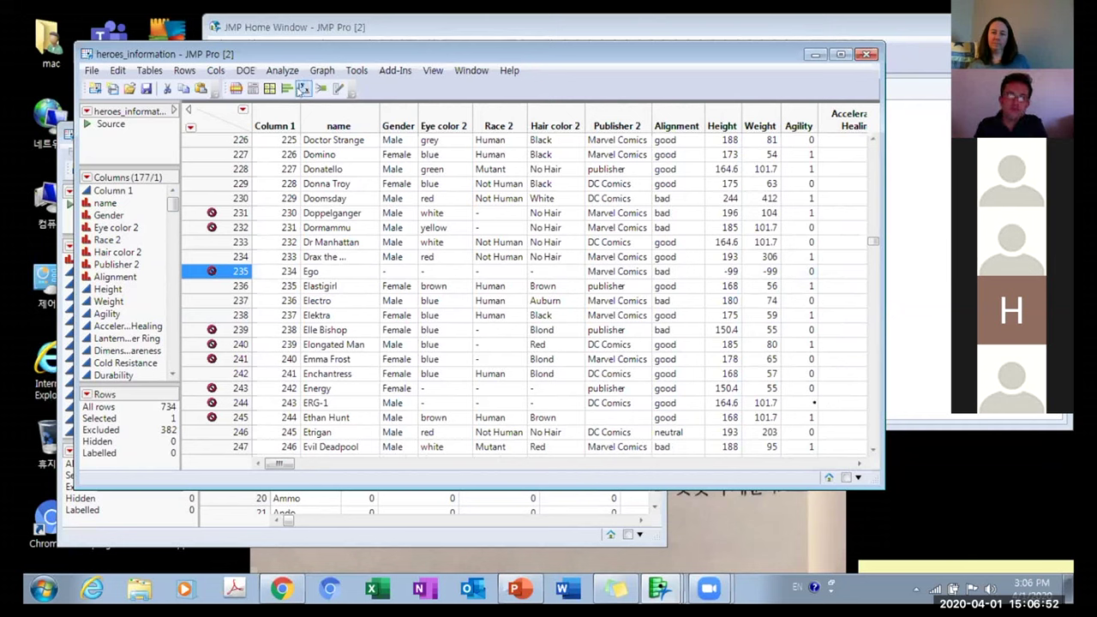
Run a Distribution with columns Gender through Omniscient assigned to Y, Columns.
left_click(282, 70)
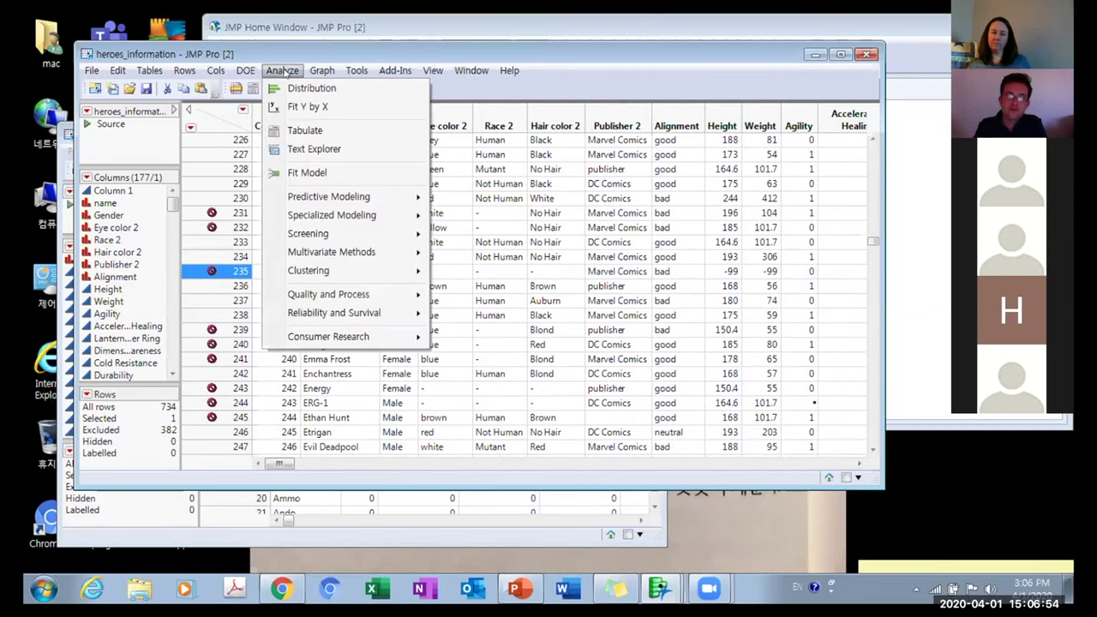
left_click(299, 90)
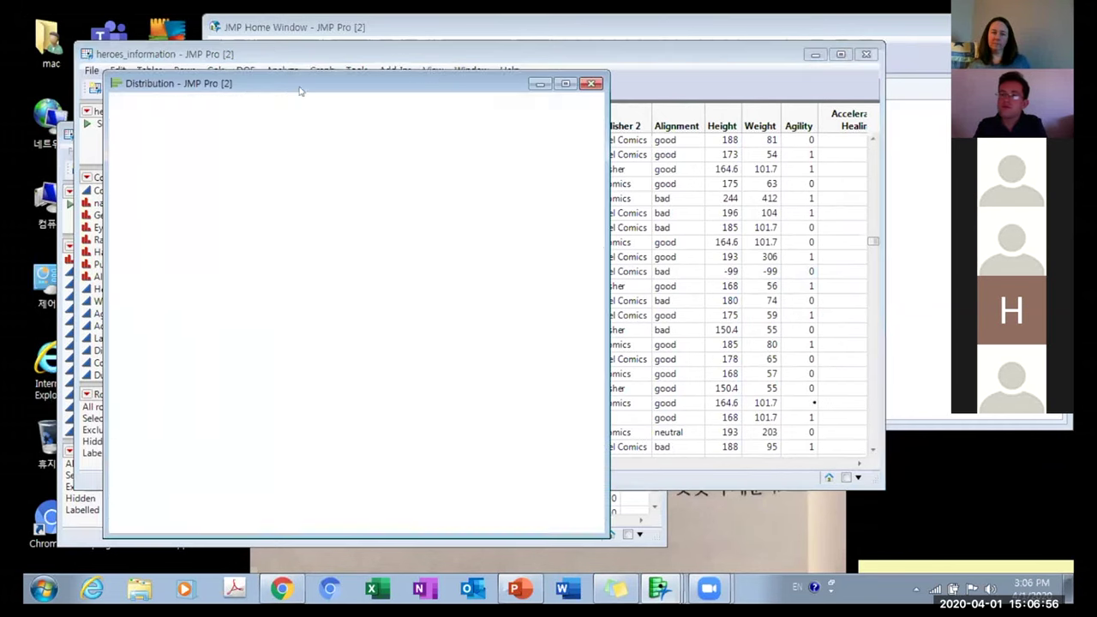
left_click(164, 170)
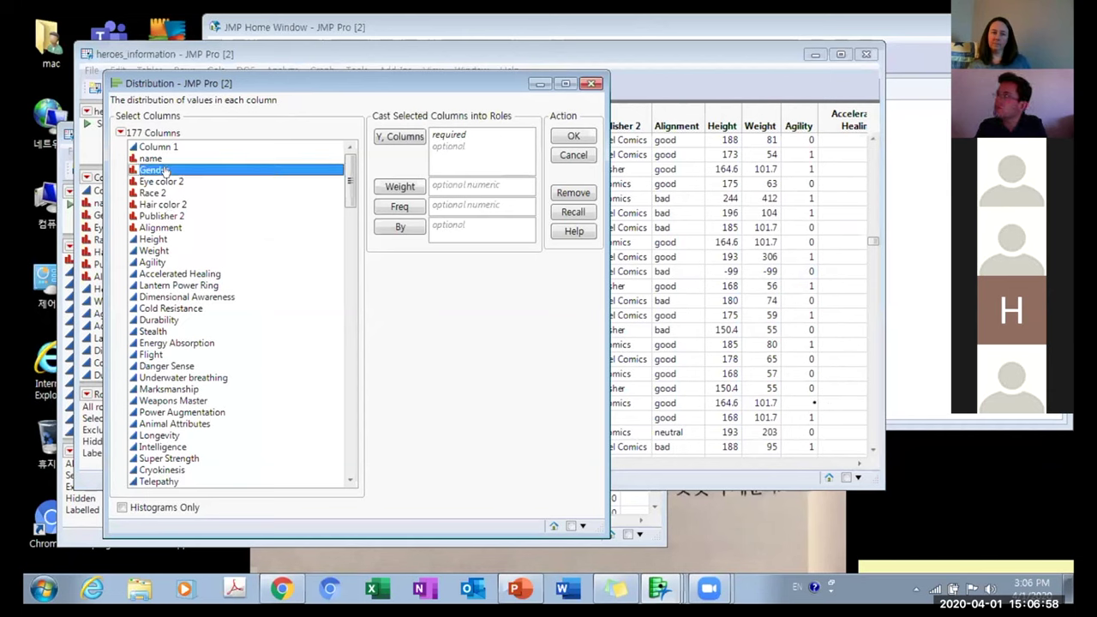
scroll(166, 479, "down", 20)
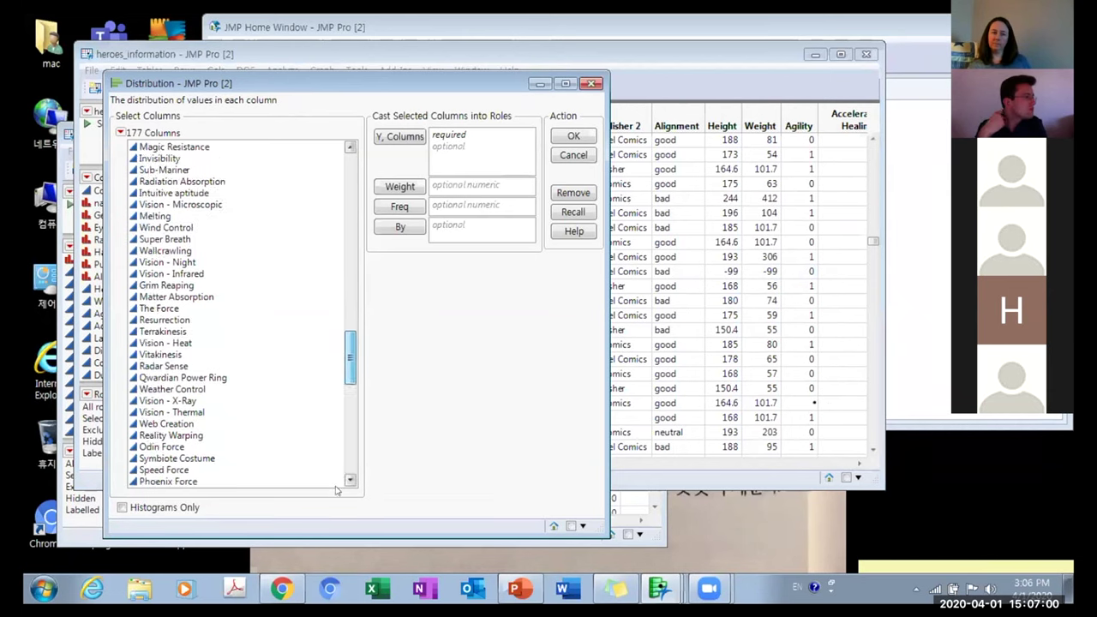
left_click(163, 482, "shift")
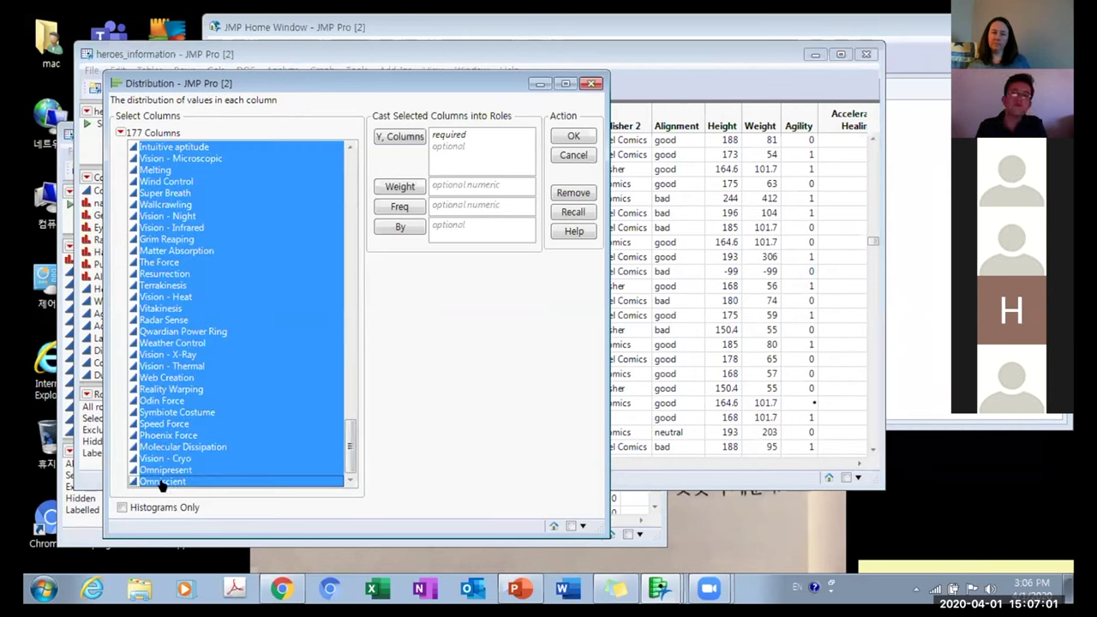
left_click(398, 136)
left_click(573, 135)
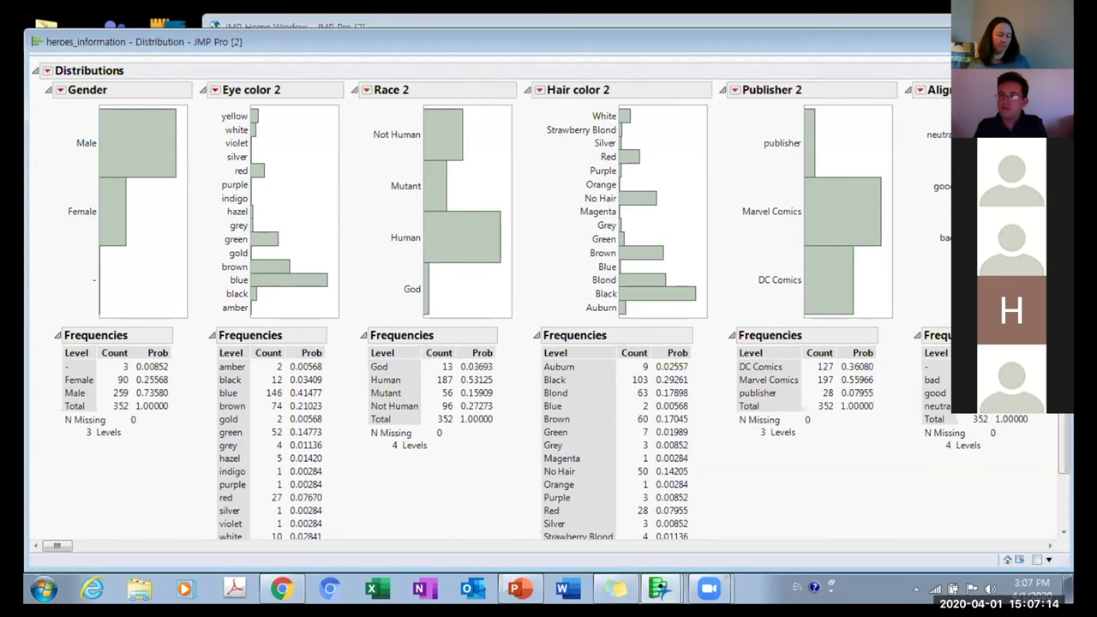
Scroll the report to inspect Alignment, Height's quantiles and box plot, then Weight's distribution.
left_click_drag(683, 42, 683, 94)
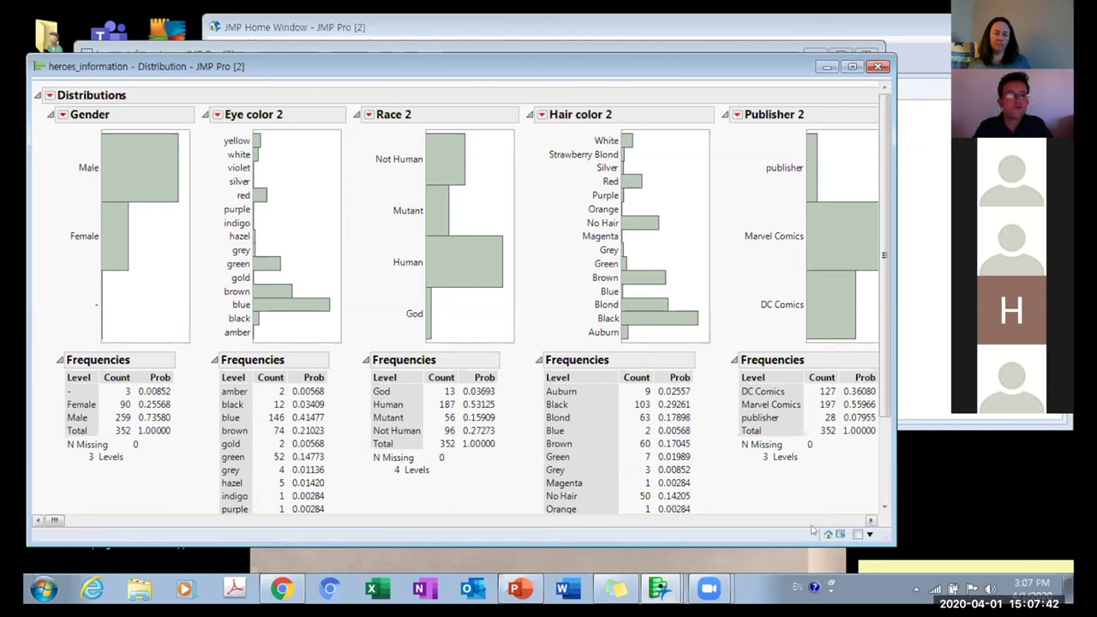
left_click_drag(871, 520, 871, 520)
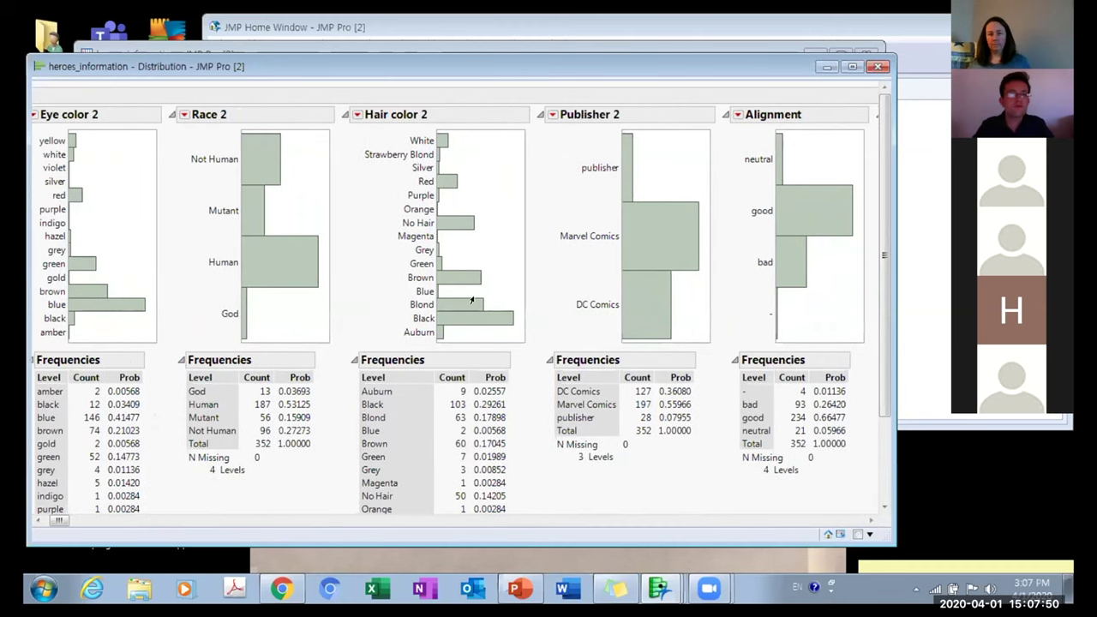
left_click(870, 521)
scroll(366, 220, "right", 2)
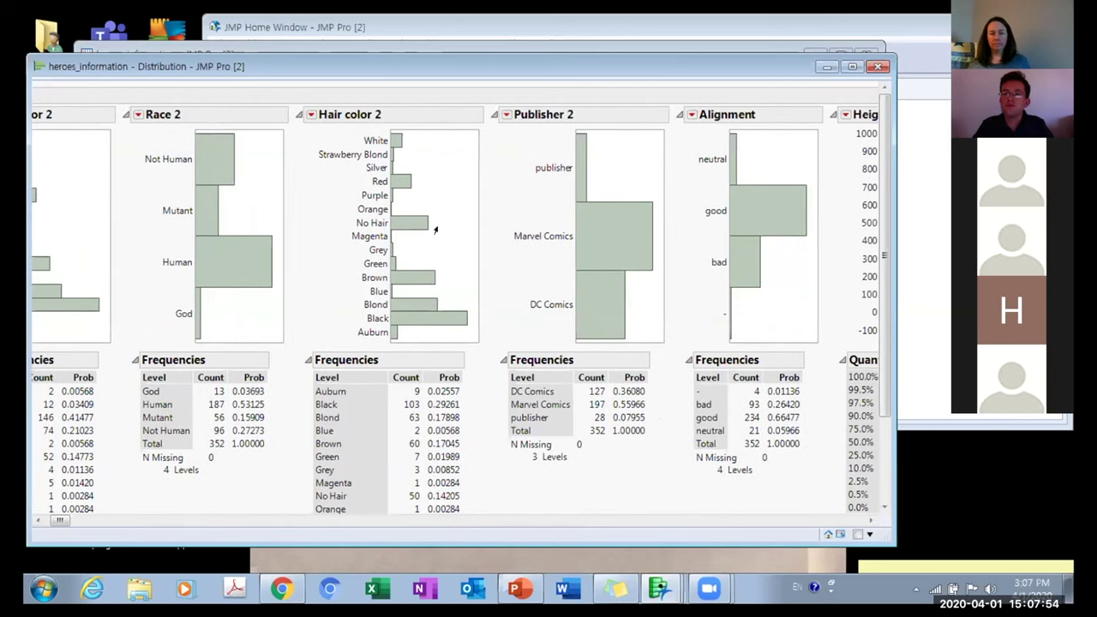
left_click(870, 521)
left_click(869, 521)
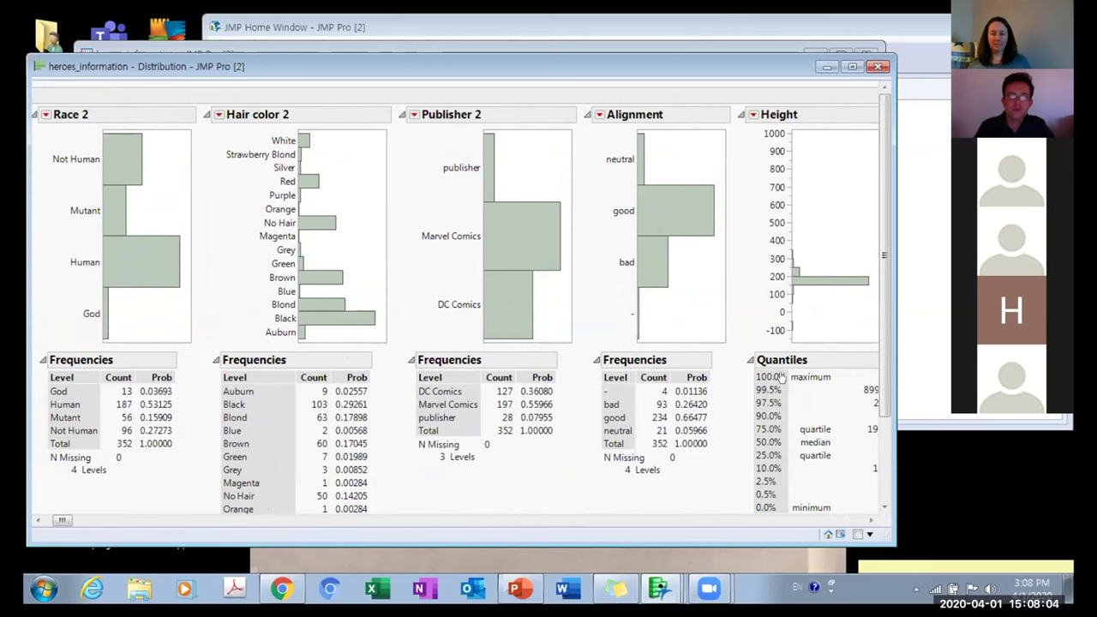
left_click(870, 521)
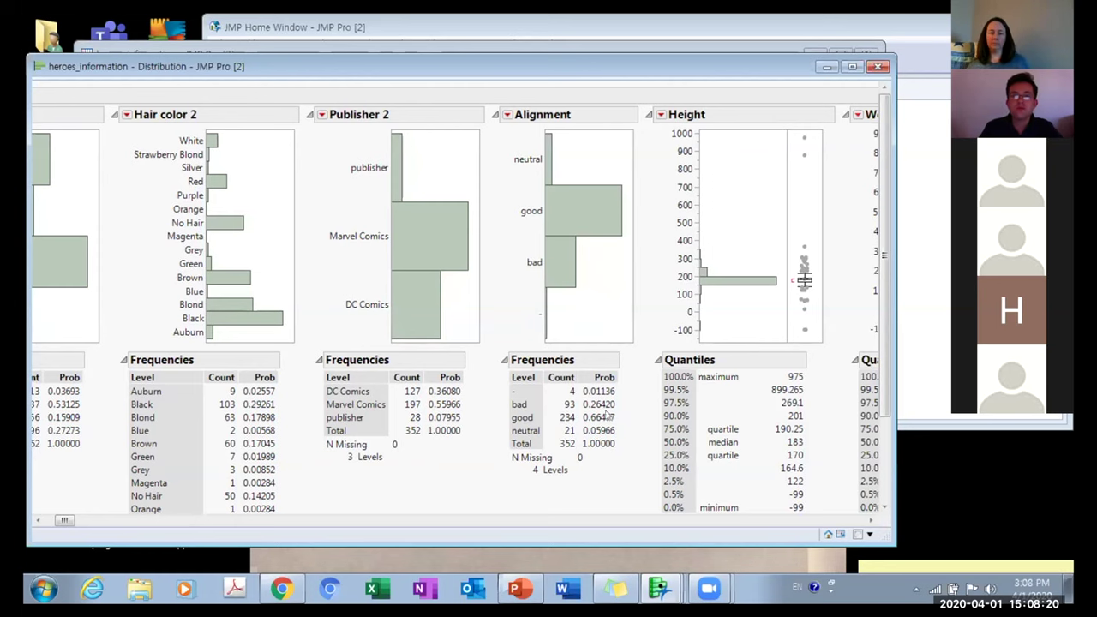
left_click(871, 520)
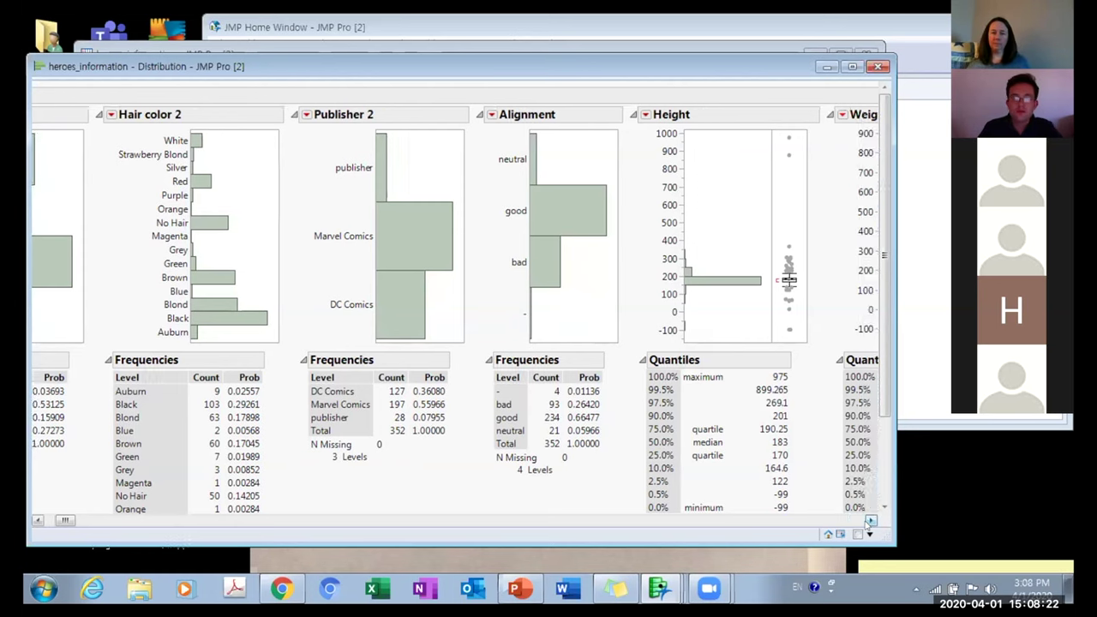
left_click(870, 520)
left_click_drag(871, 520, 871, 520)
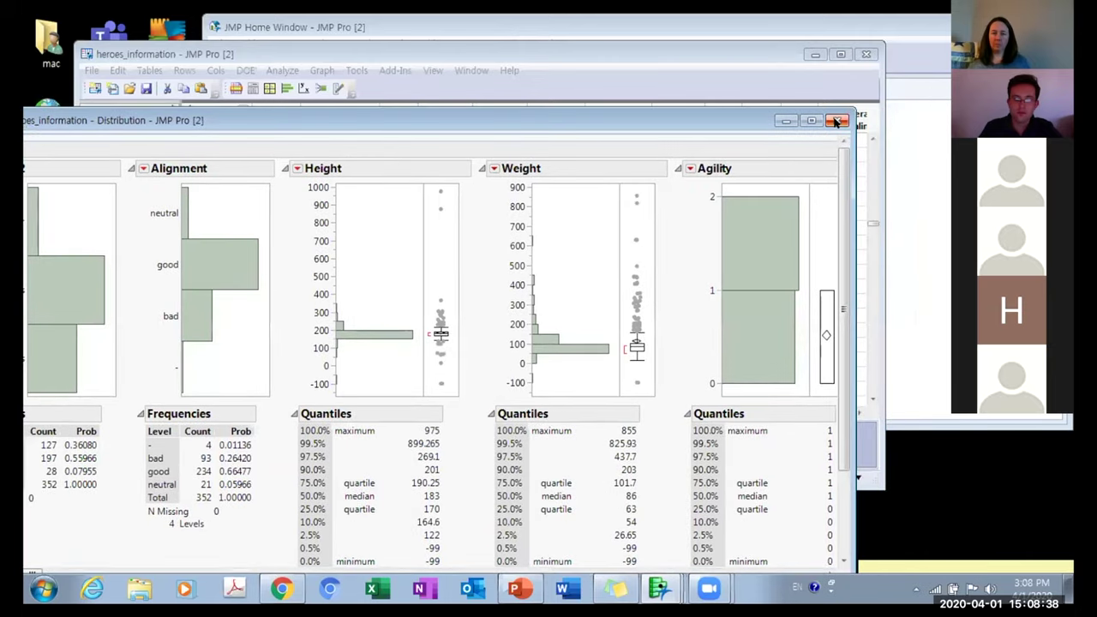
Close the Distribution report and open a new Graph Builder window for heroes_information.
left_click(835, 123)
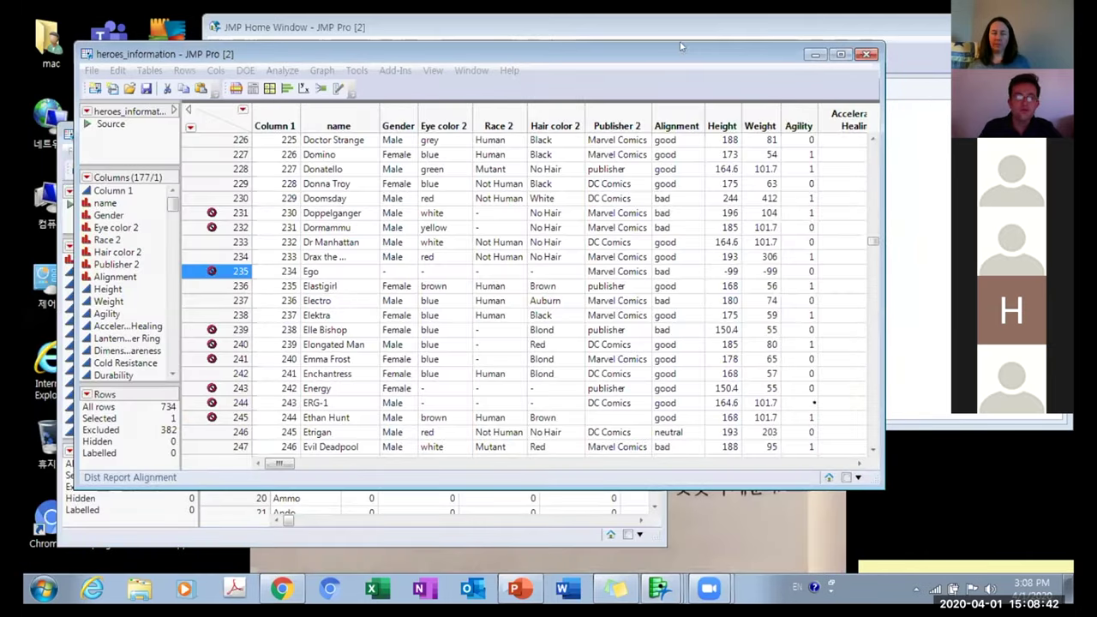
left_click_drag(683, 60, 679, 46)
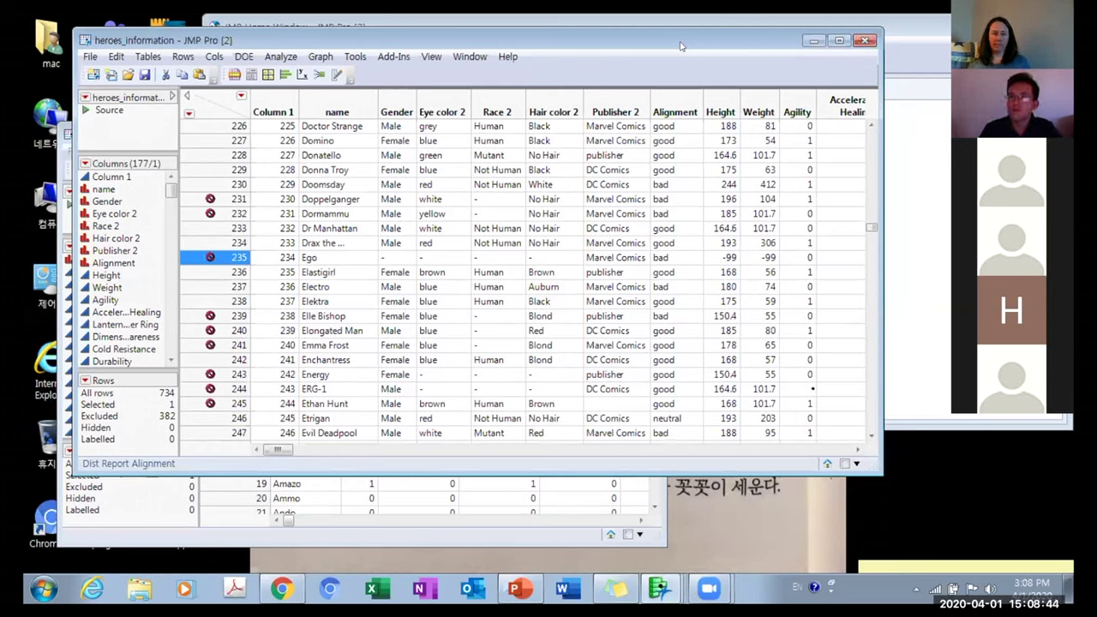
left_click(319, 56)
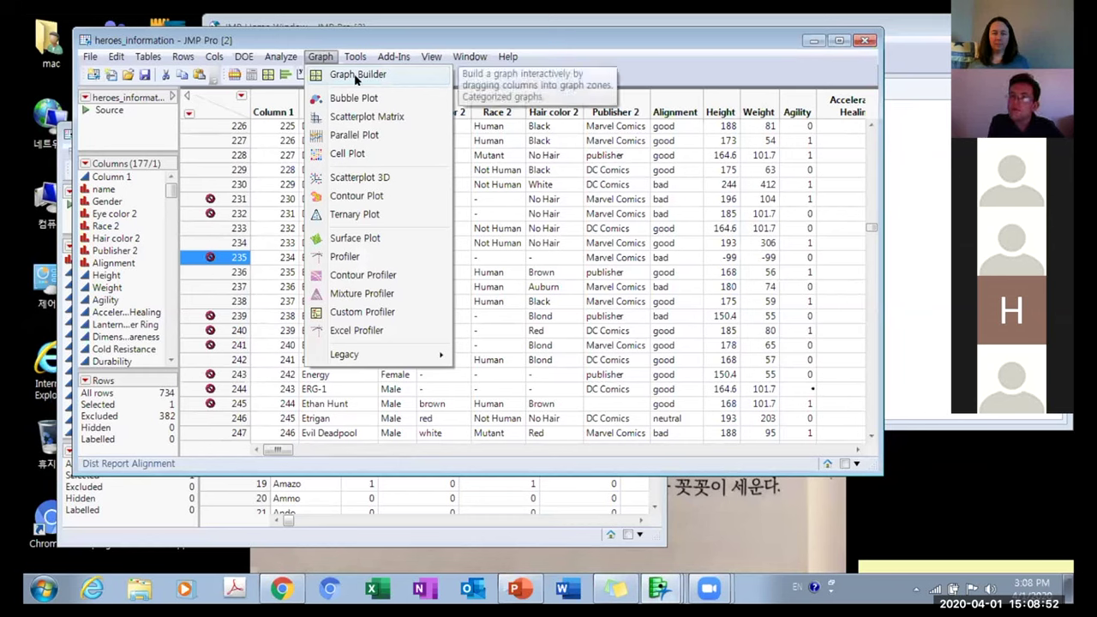
left_click(352, 79)
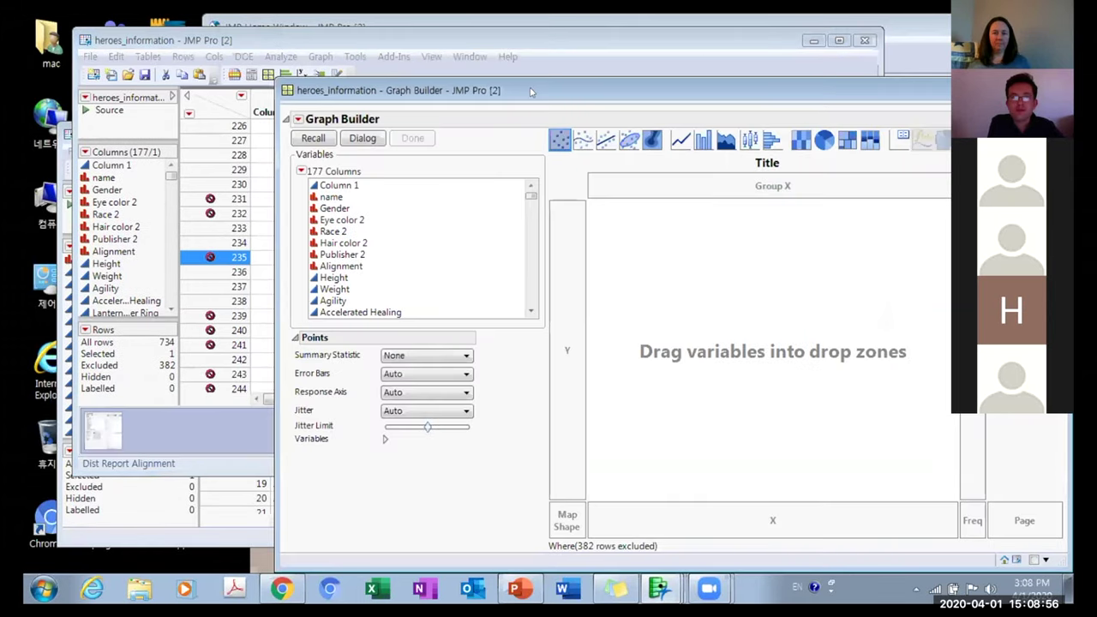
left_click_drag(532, 91, 305, 54)
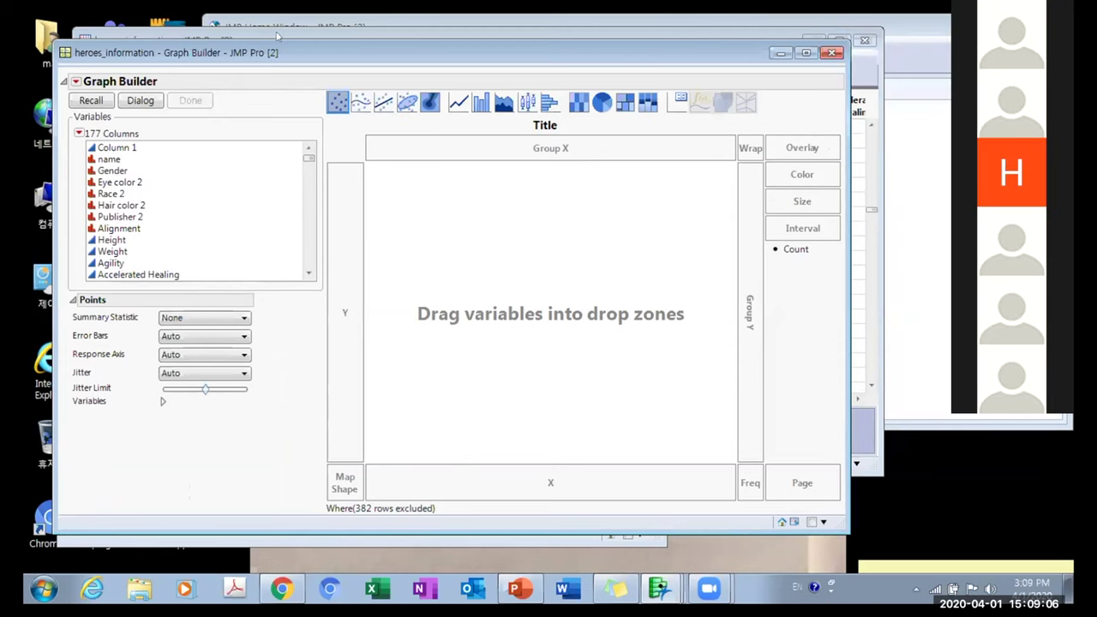
Put Publisher 2 on Y, Alignment in Group X, and display the counts as bars.
left_click(118, 219)
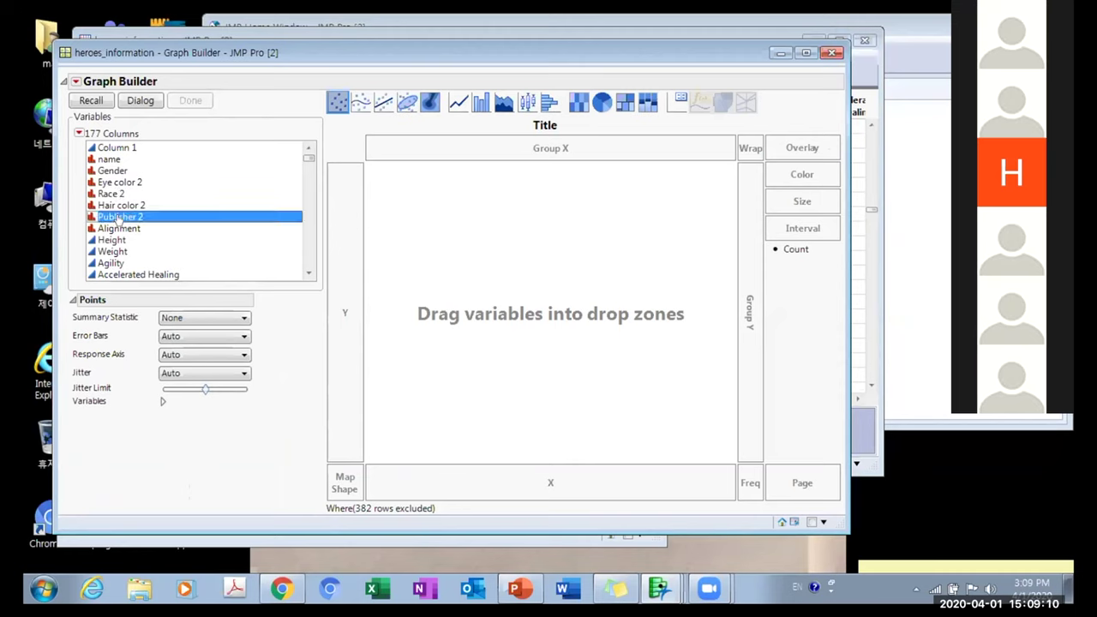
left_click_drag(117, 219, 340, 330)
left_click(113, 229)
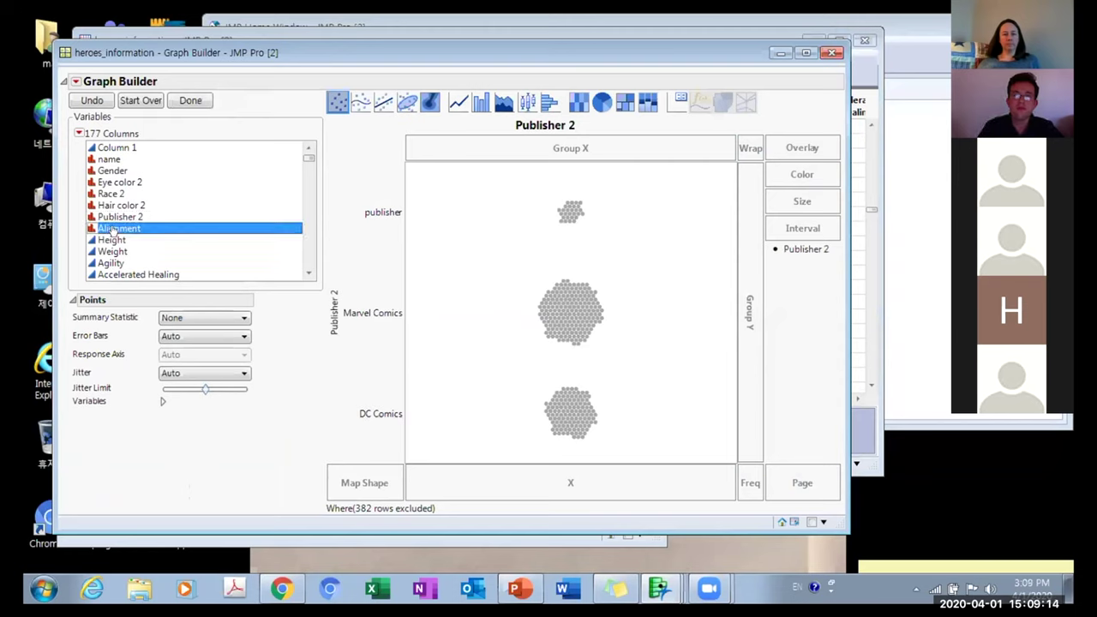
left_click_drag(118, 231, 571, 144)
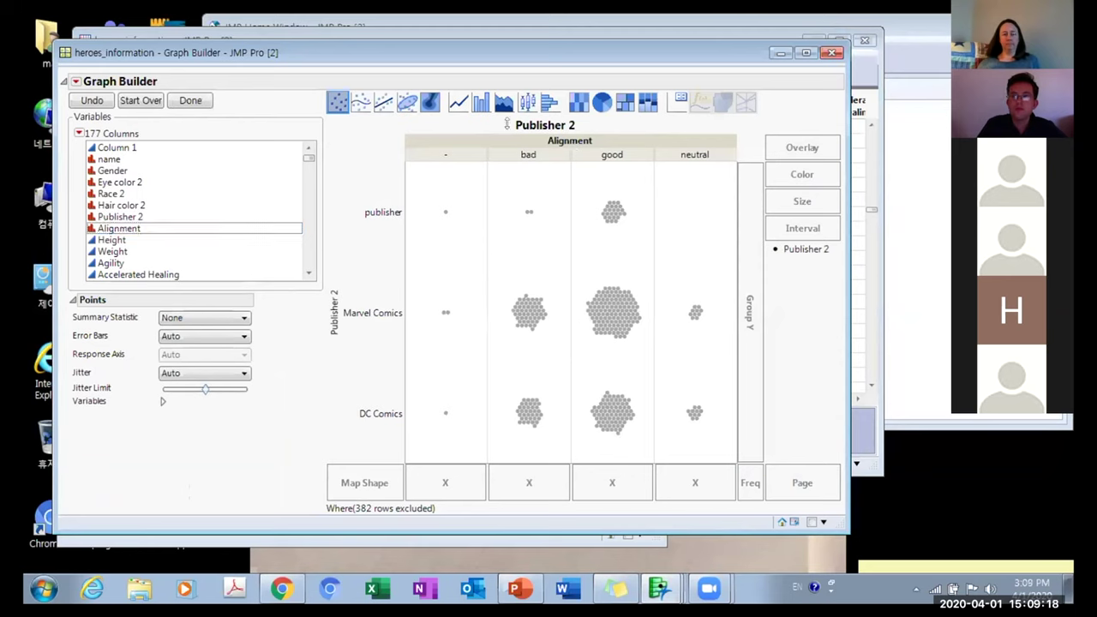
left_click(473, 103)
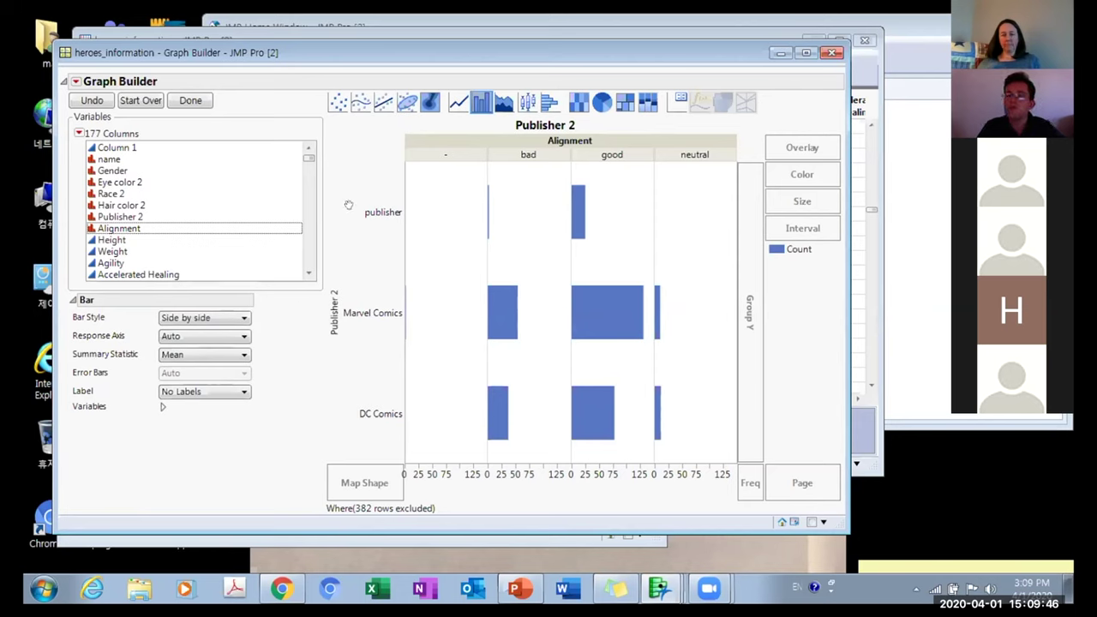
Remove Publisher 2 from the vertical axis, leaving hero counts by Alignment.
right_click(583, 140)
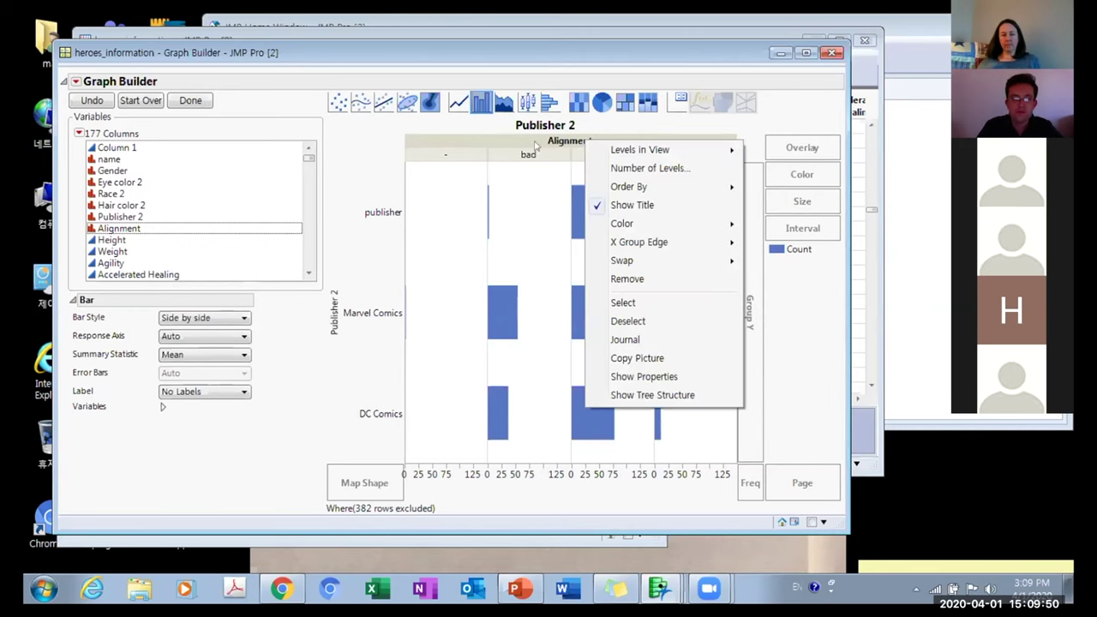
left_click(329, 307)
left_click(327, 308)
right_click(329, 306)
left_click(332, 310)
right_click(333, 311)
left_click(378, 358)
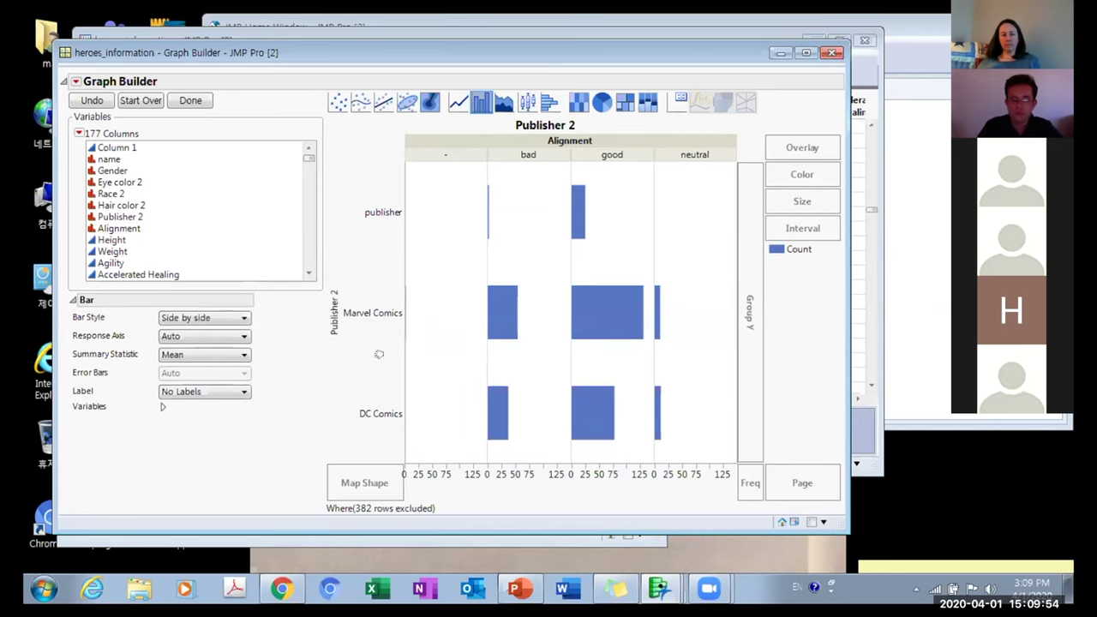
Scroll down through the Variables list to browse the available columns.
left_click_drag(306, 163, 308, 177)
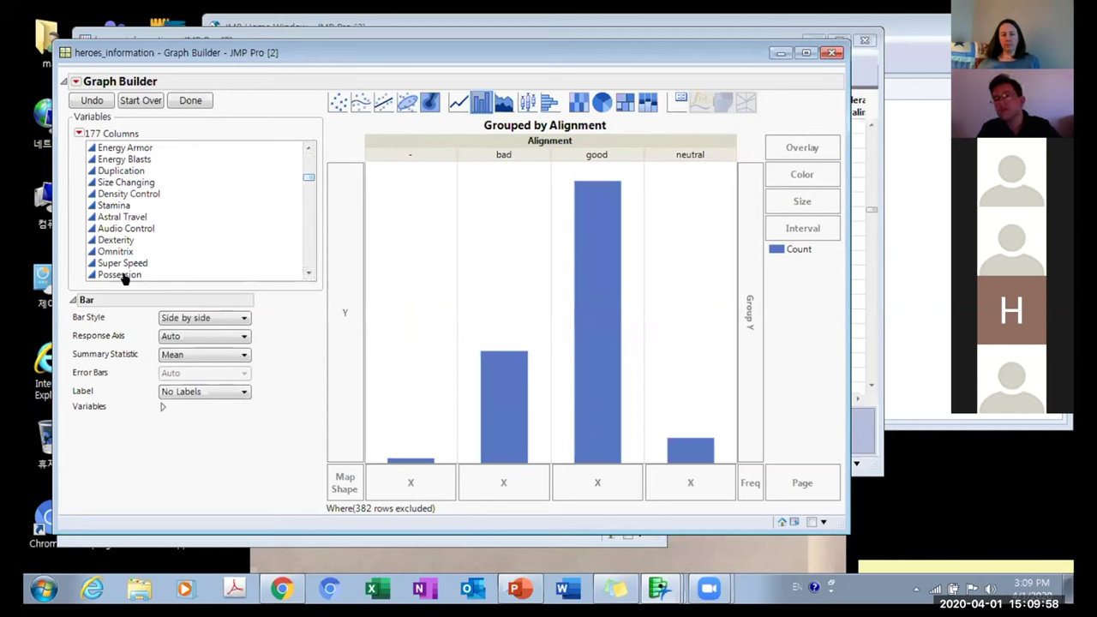
left_click(305, 274)
scroll(307, 188, "down", 4)
left_click_drag(308, 187, 306, 215)
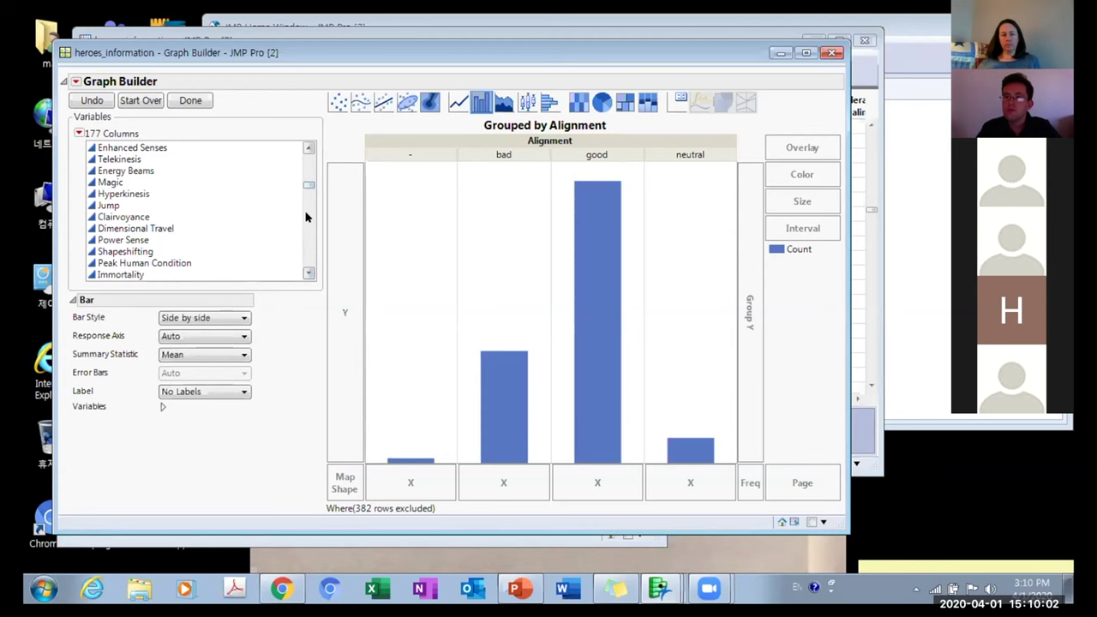
left_click(308, 273)
left_click(309, 273)
left_click(309, 274)
left_click(308, 274)
left_click(309, 273)
left_click(309, 273)
left_click(308, 273)
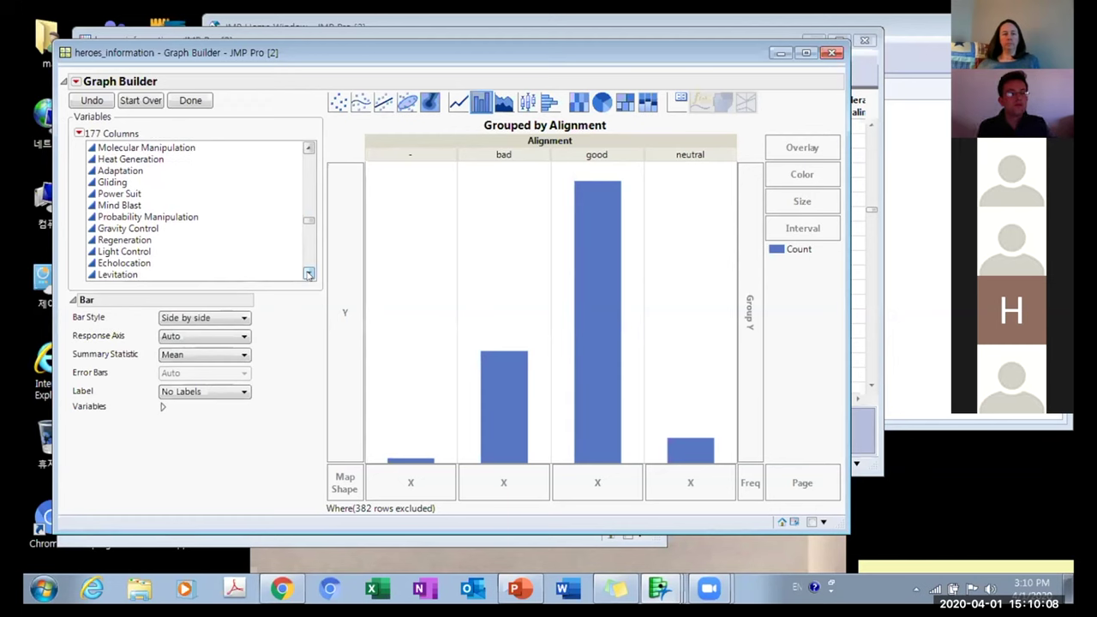
left_click(308, 274)
left_click(309, 274)
left_click(309, 273)
left_click(308, 273)
left_click(308, 273)
left_click(308, 273)
left_click(308, 274)
left_click(308, 273)
left_click(308, 273)
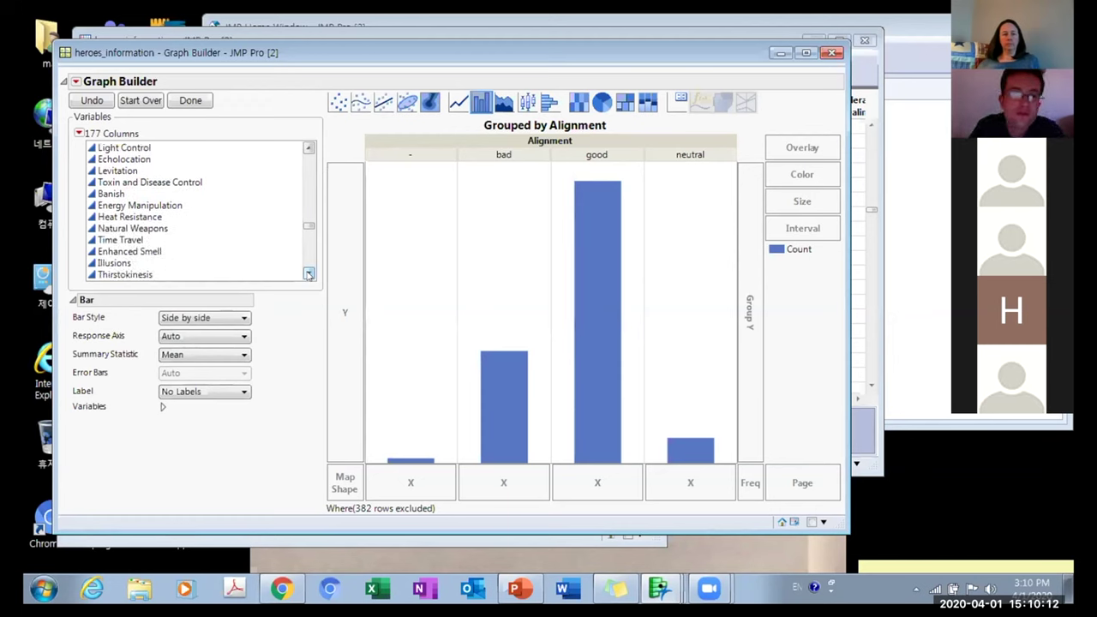
left_click(308, 273)
left_click(308, 273)
left_click(308, 273)
left_click(309, 274)
left_click(309, 273)
left_click(309, 273)
left_click(309, 273)
left_click(308, 273)
left_click(309, 273)
left_click(308, 273)
left_click(308, 274)
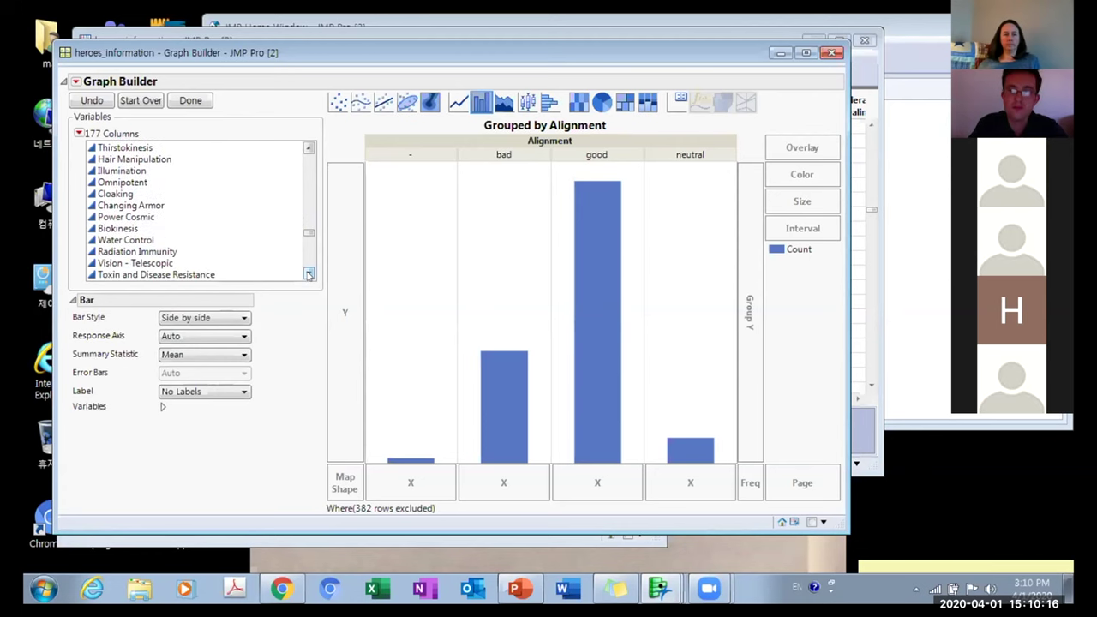
left_click(309, 273)
left_click(309, 274)
left_click(309, 274)
left_click(308, 274)
left_click(308, 274)
left_click(308, 273)
left_click(309, 274)
left_click(308, 273)
left_click(309, 273)
left_click(308, 274)
left_click(308, 273)
left_click(308, 274)
left_click(309, 273)
left_click(308, 274)
left_click(309, 273)
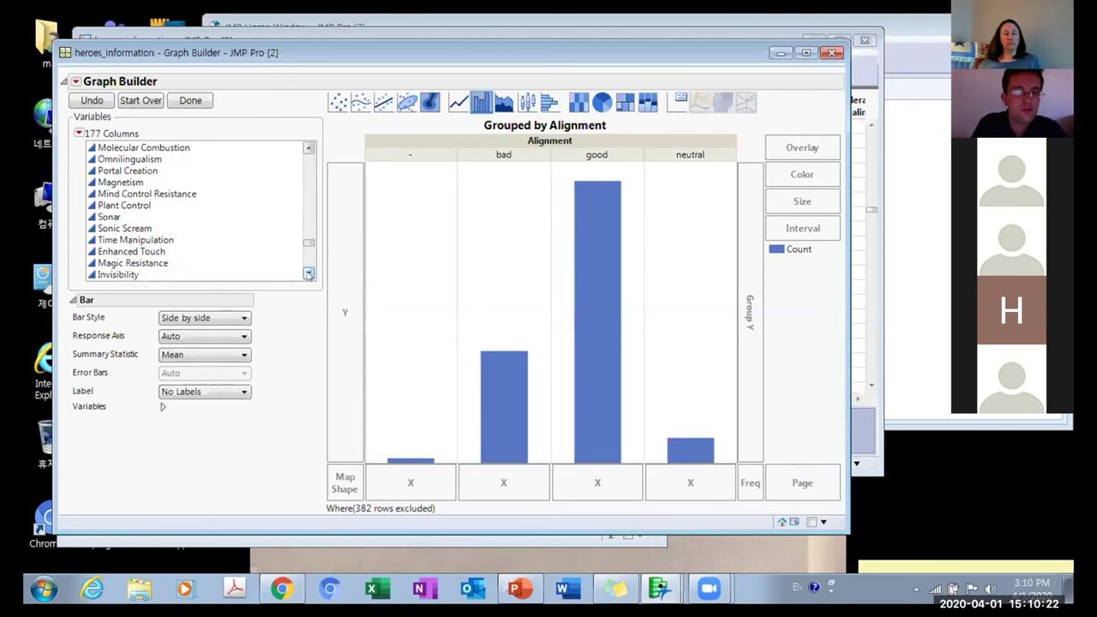
left_click(309, 273)
left_click(309, 273)
left_click(308, 274)
left_click(308, 273)
left_click(309, 273)
left_click(308, 274)
left_click(308, 273)
left_click(309, 274)
left_click(308, 273)
left_click(308, 273)
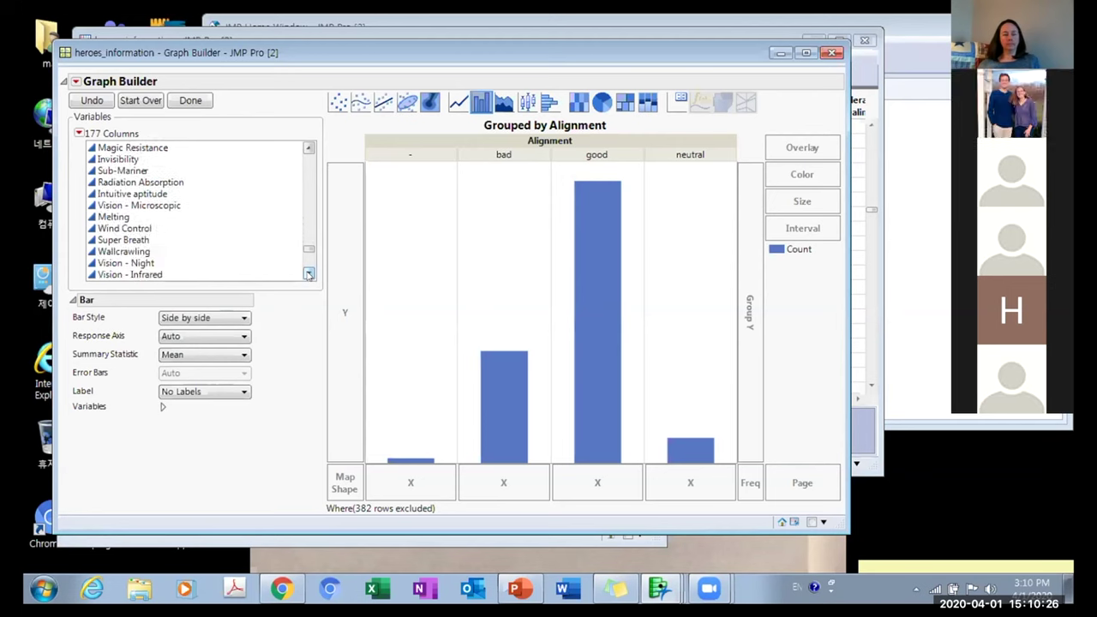
left_click(309, 273)
left_click(308, 274)
left_click(309, 273)
left_click(308, 274)
left_click(308, 273)
left_click(309, 273)
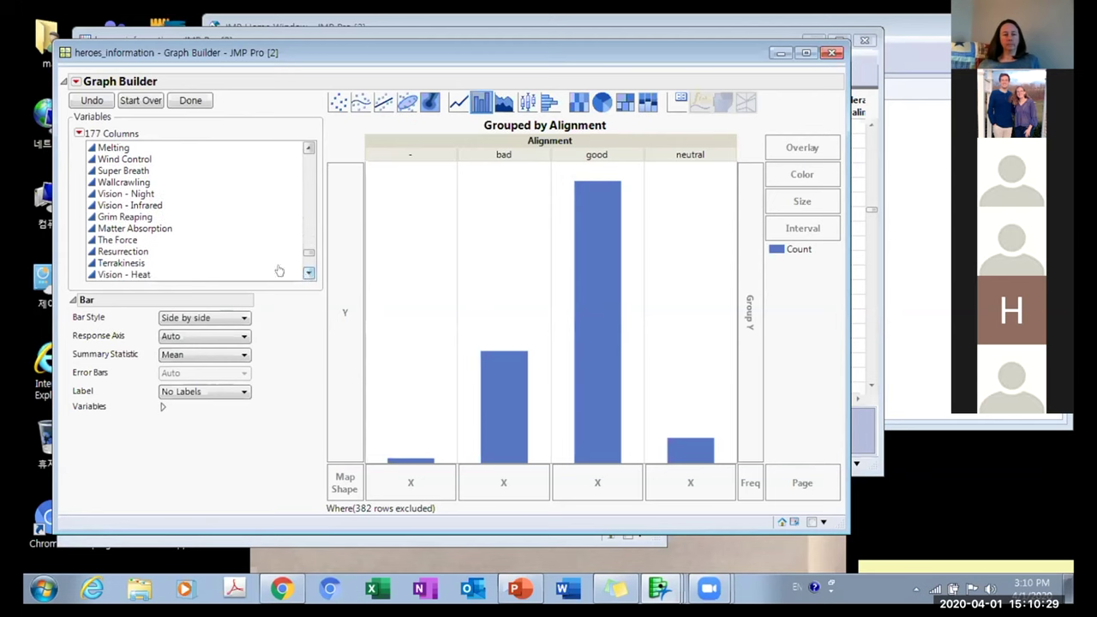
left_click(117, 243)
left_click_drag(116, 244, 332, 312)
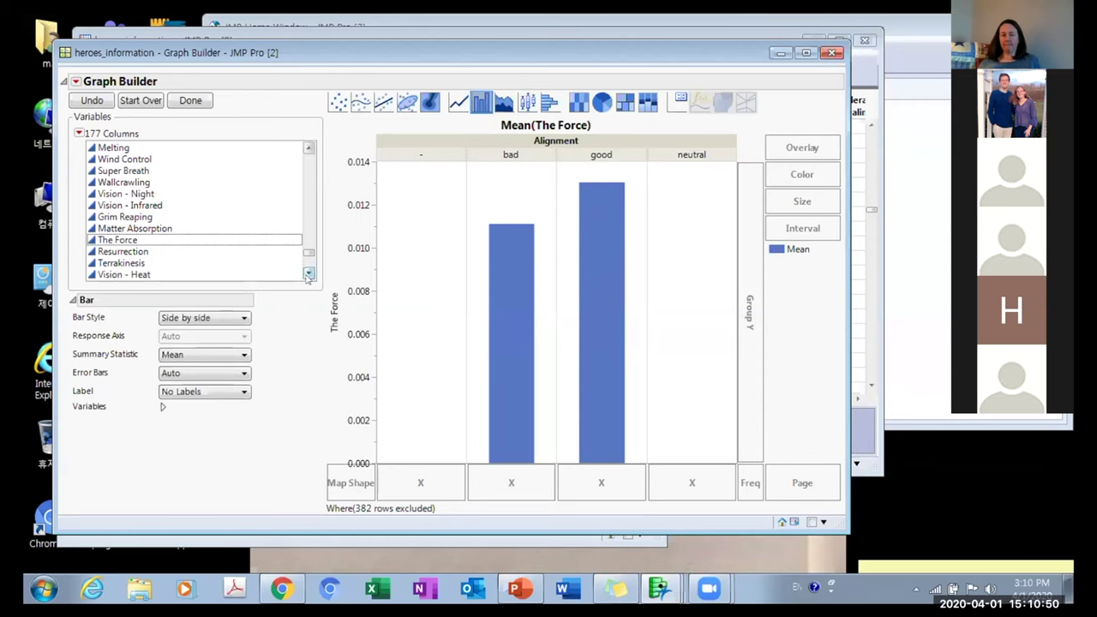
left_click(309, 274)
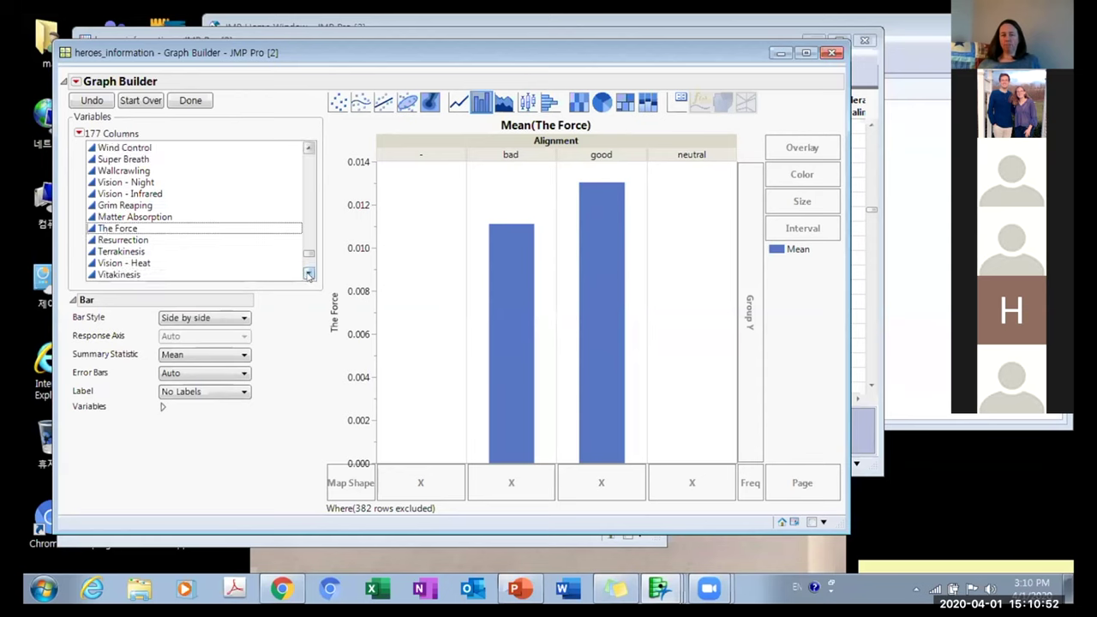
left_click(308, 150)
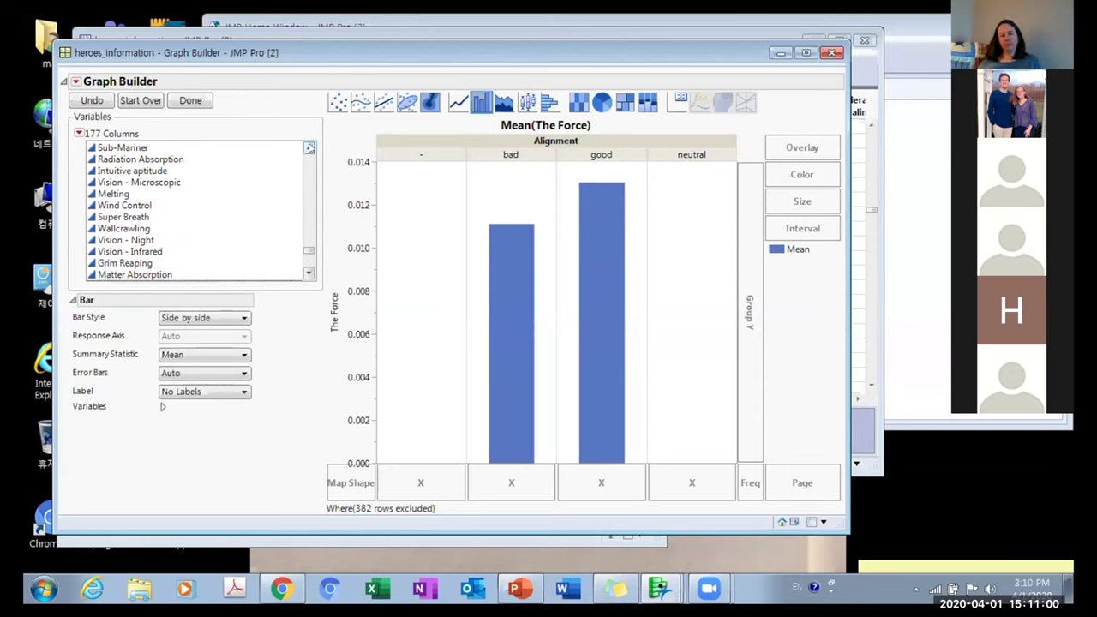
left_click(308, 147)
left_click(309, 147)
left_click(308, 148)
left_click(309, 148)
left_click(309, 147)
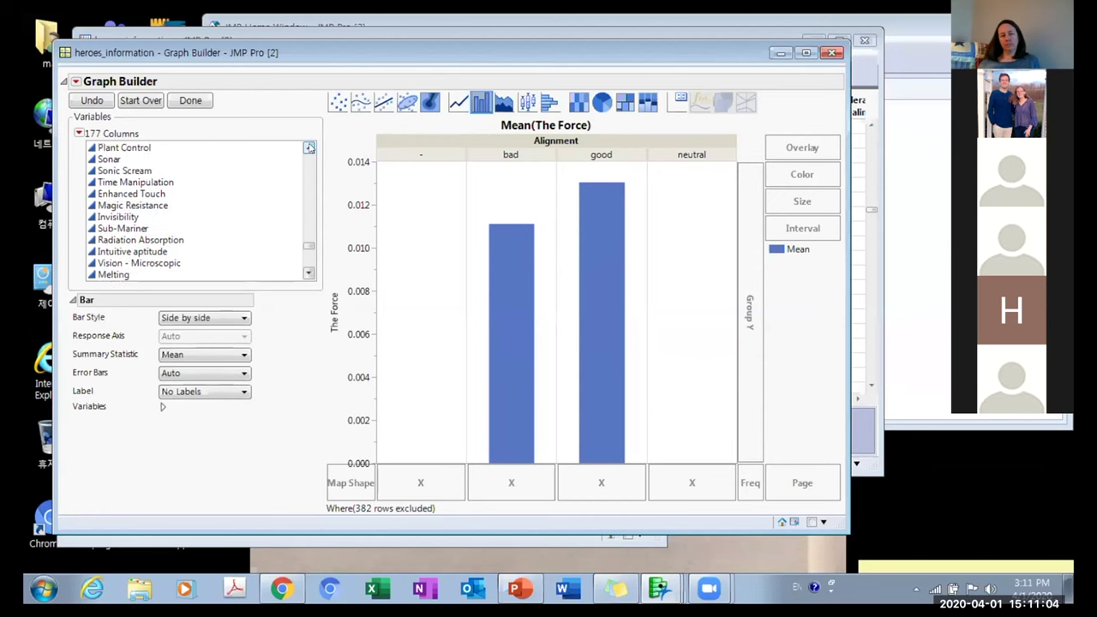
left_click(309, 147)
left_click(309, 148)
left_click(308, 148)
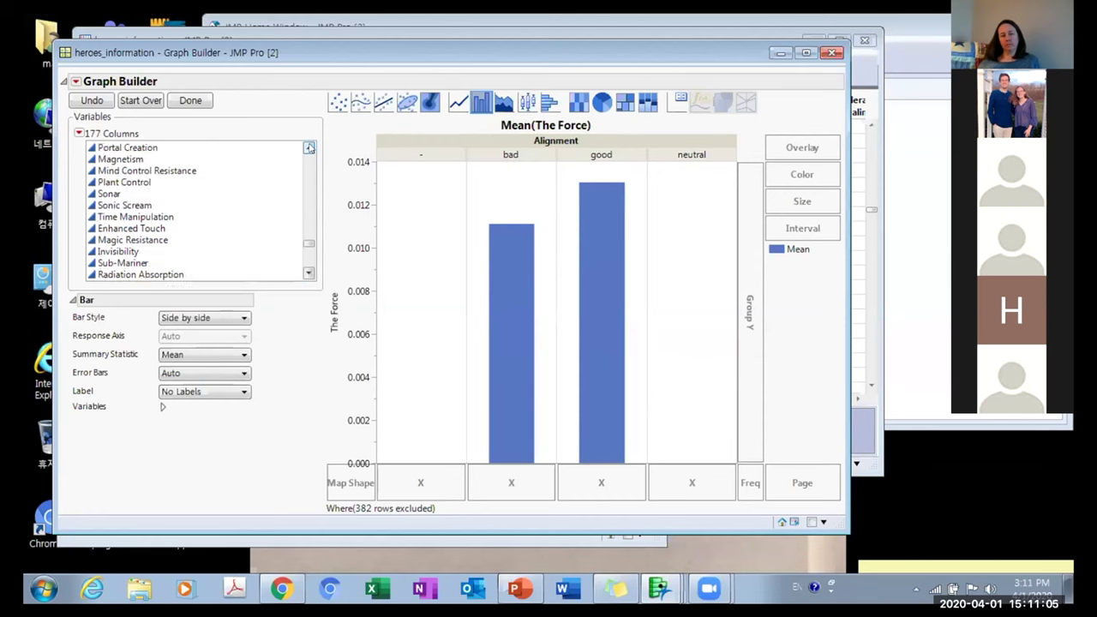
left_click(167, 173)
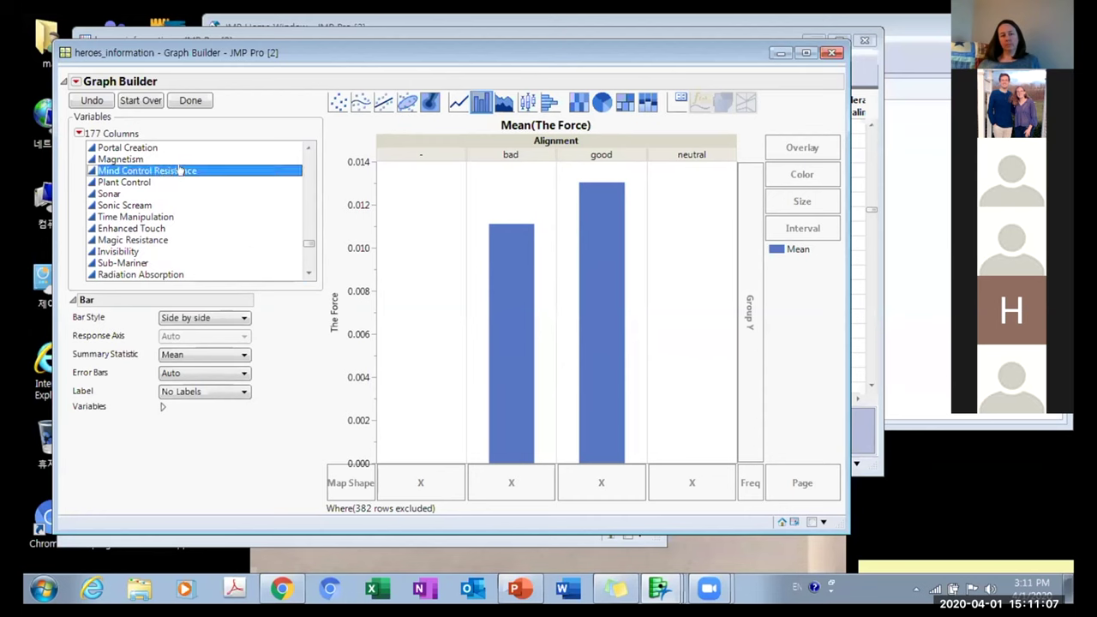
left_click(305, 147)
left_click(306, 147)
left_click(299, 148)
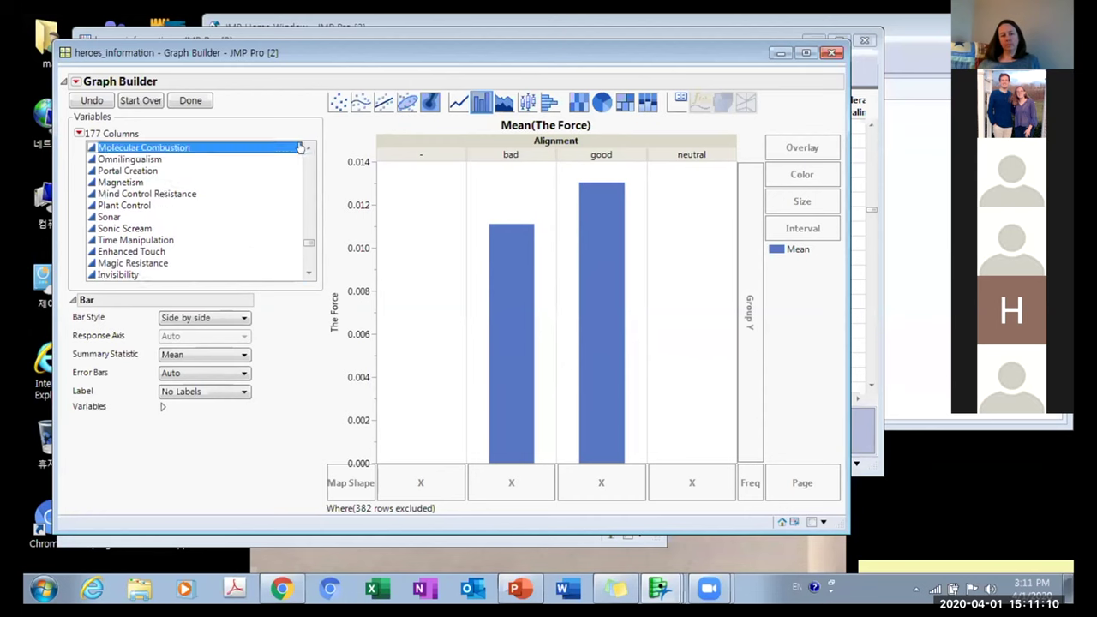
left_click(306, 149)
left_click(306, 149)
left_click(305, 148)
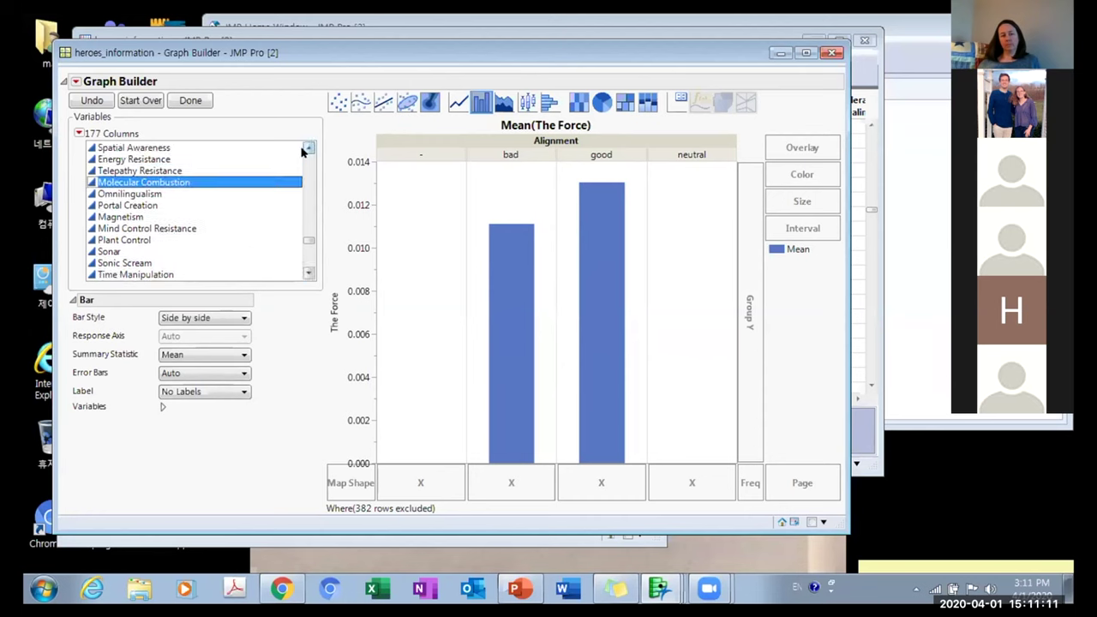
left_click(130, 240)
left_click(139, 228)
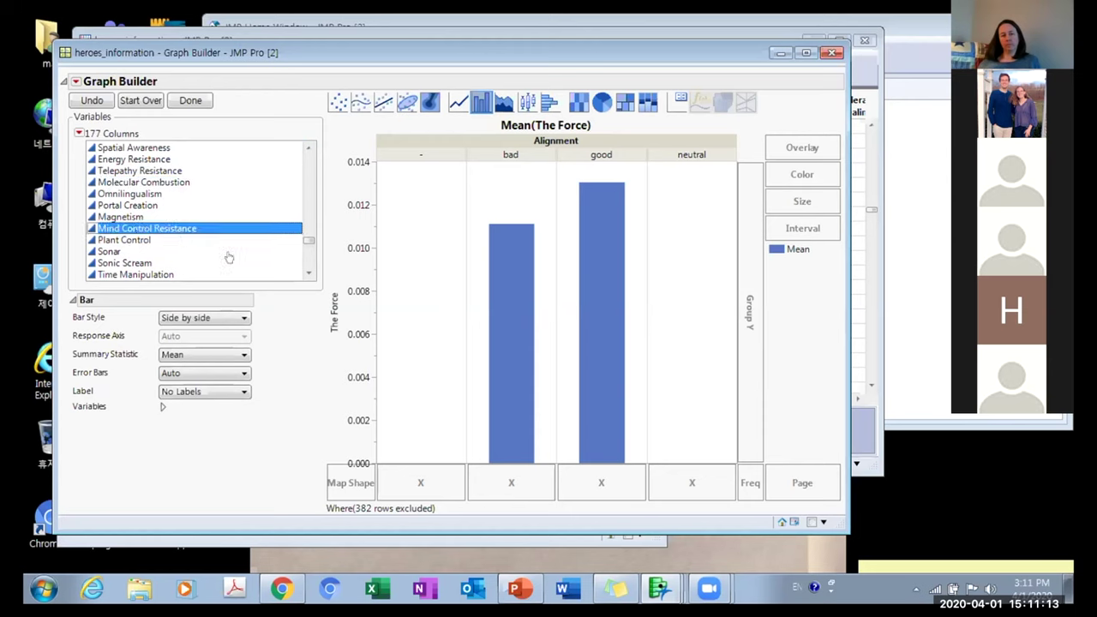
right_click(329, 319)
left_click(375, 347)
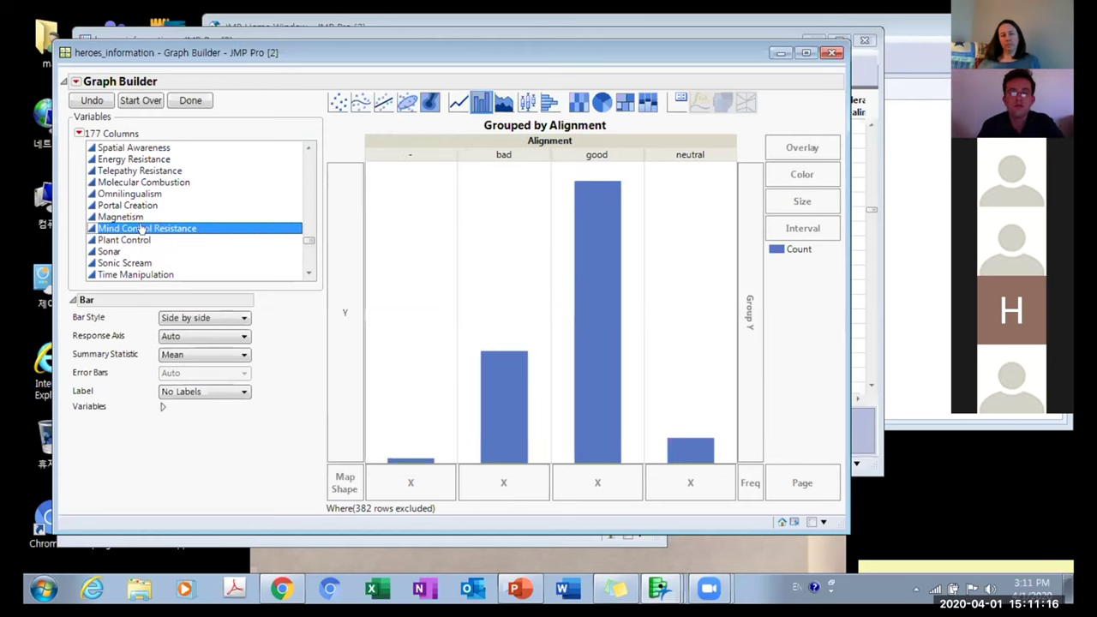
left_click_drag(139, 229, 330, 284)
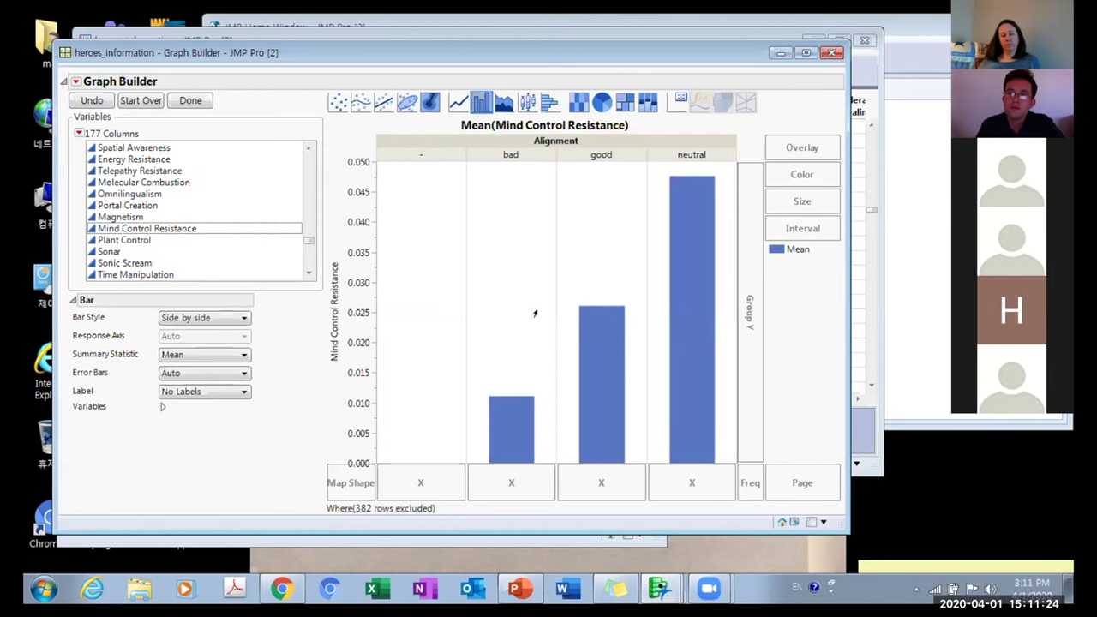
left_click(310, 147)
left_click(309, 147)
left_click(309, 147)
left_click(309, 147)
left_click(309, 148)
left_click(309, 148)
left_click(309, 147)
left_click(309, 148)
left_click(309, 147)
left_click(309, 147)
left_click(310, 148)
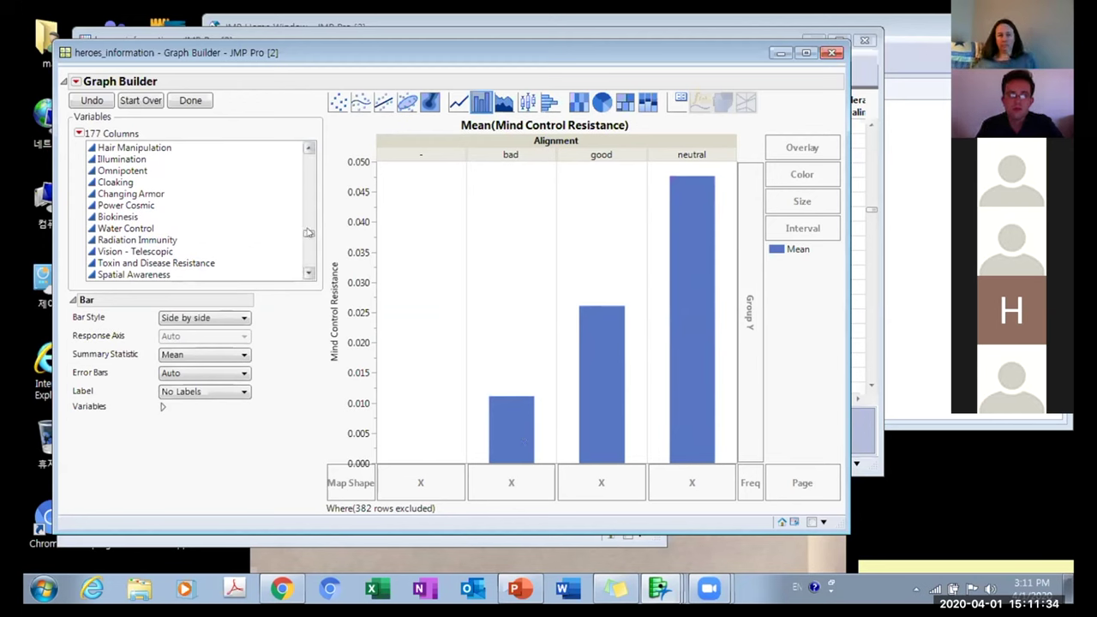
left_click_drag(308, 234, 309, 209)
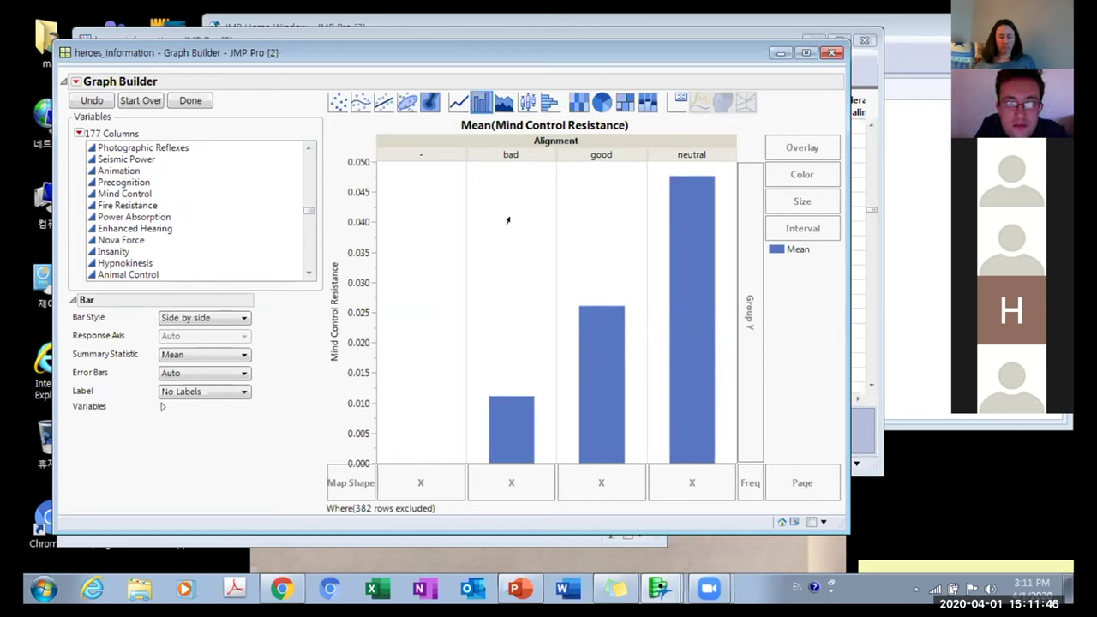
Try box plot, histogram, heatmap and pie chart elements on the Alignment chart.
left_click(525, 102)
left_click(548, 102)
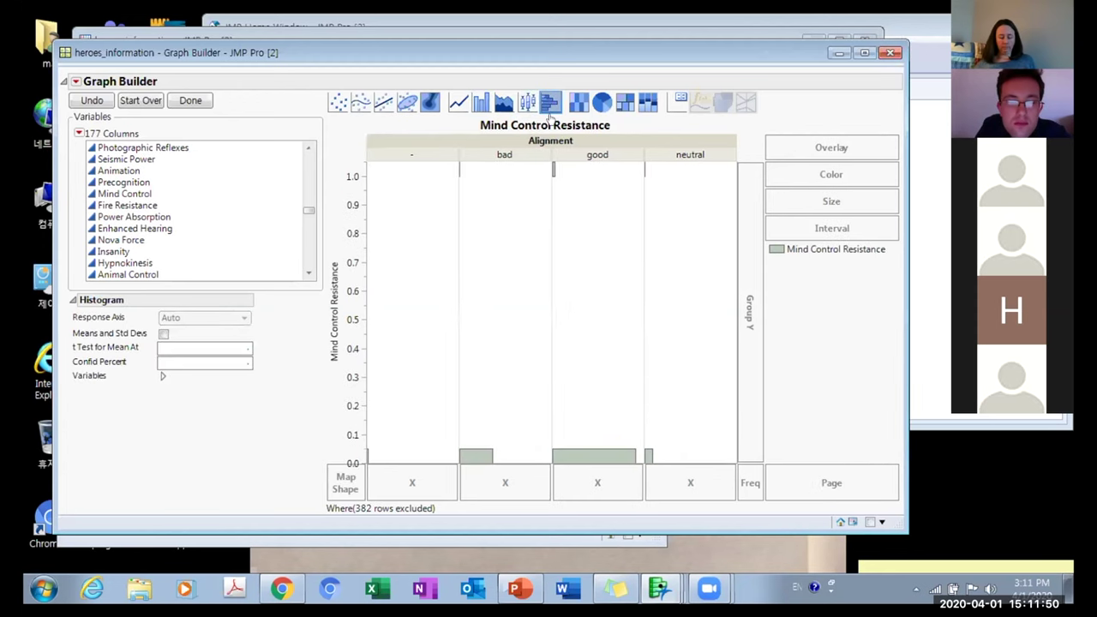
left_click(577, 102)
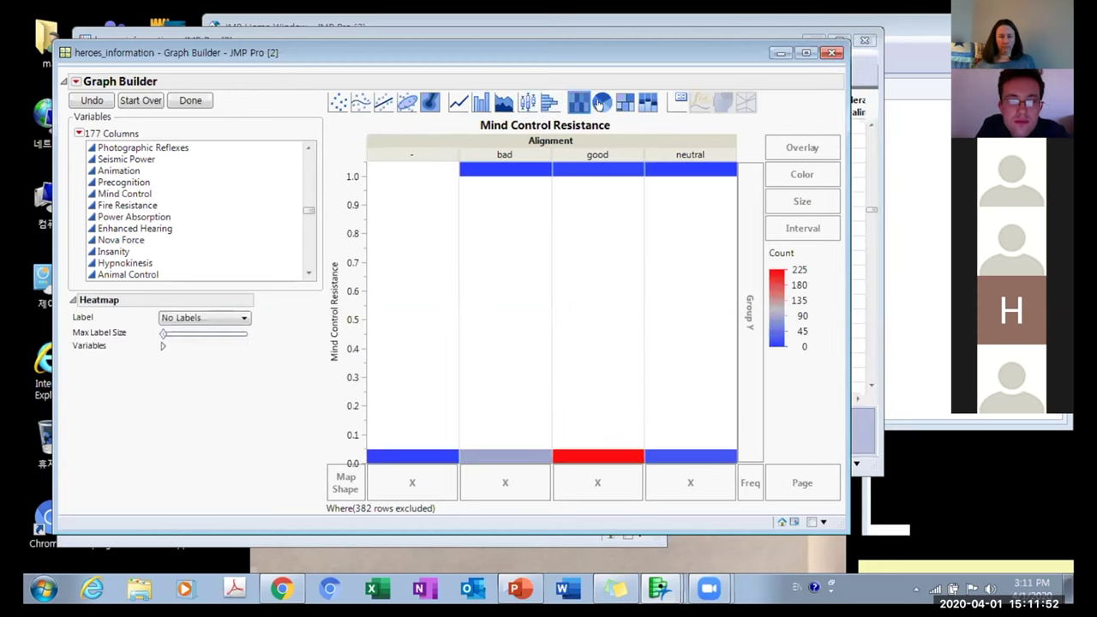
left_click(601, 102)
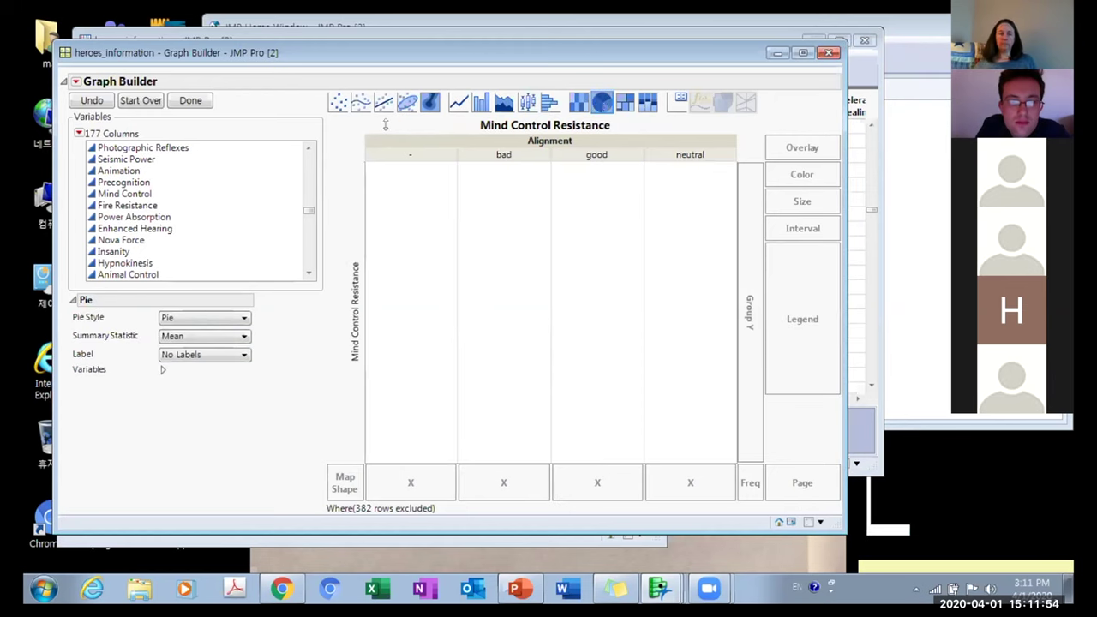
Place Gender on the Y axis against Alignment.
left_click(310, 147)
scroll(311, 145, "up", 15)
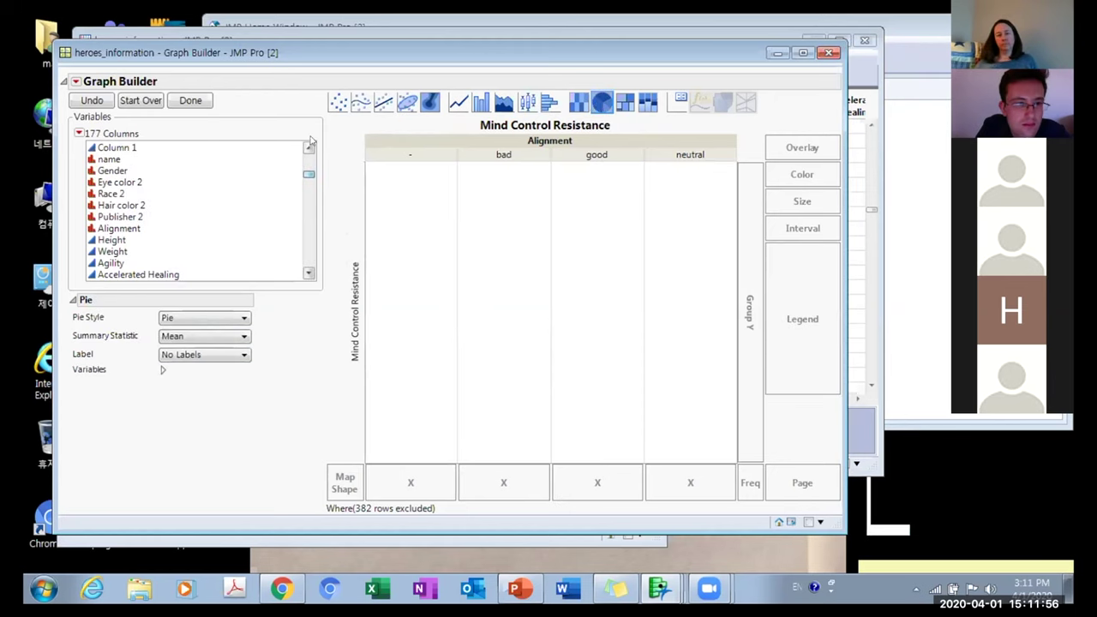
left_click(111, 193)
left_click_drag(120, 174, 347, 283)
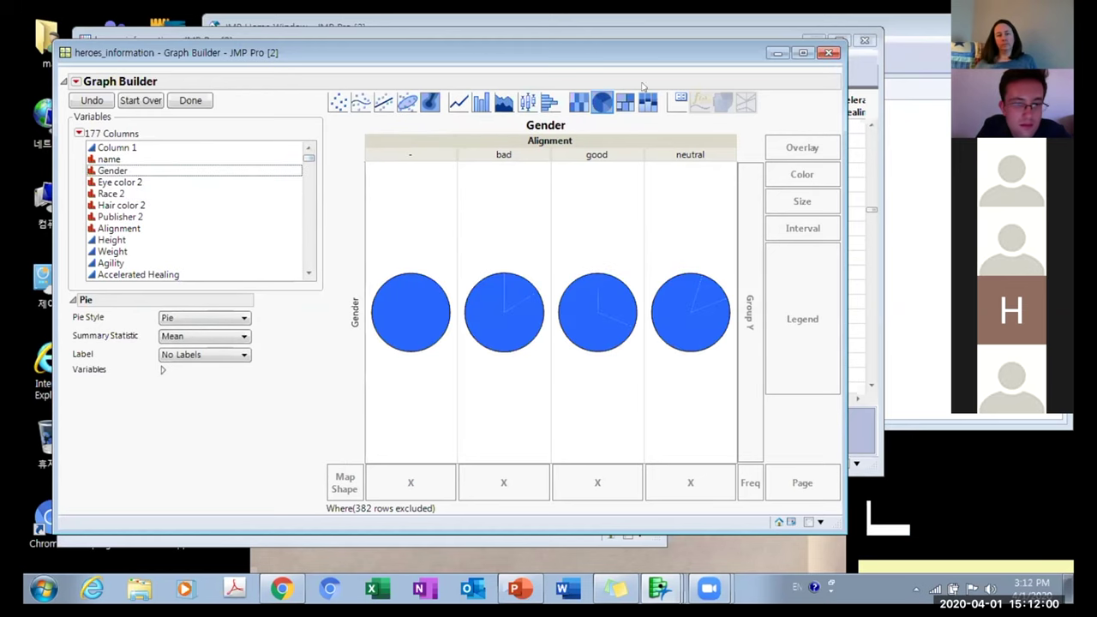
Cycle through treemap, mosaic, heatmap, histogram, box, area, bar, line elements, ending on Line of Fit.
left_click(626, 104)
left_click(647, 103)
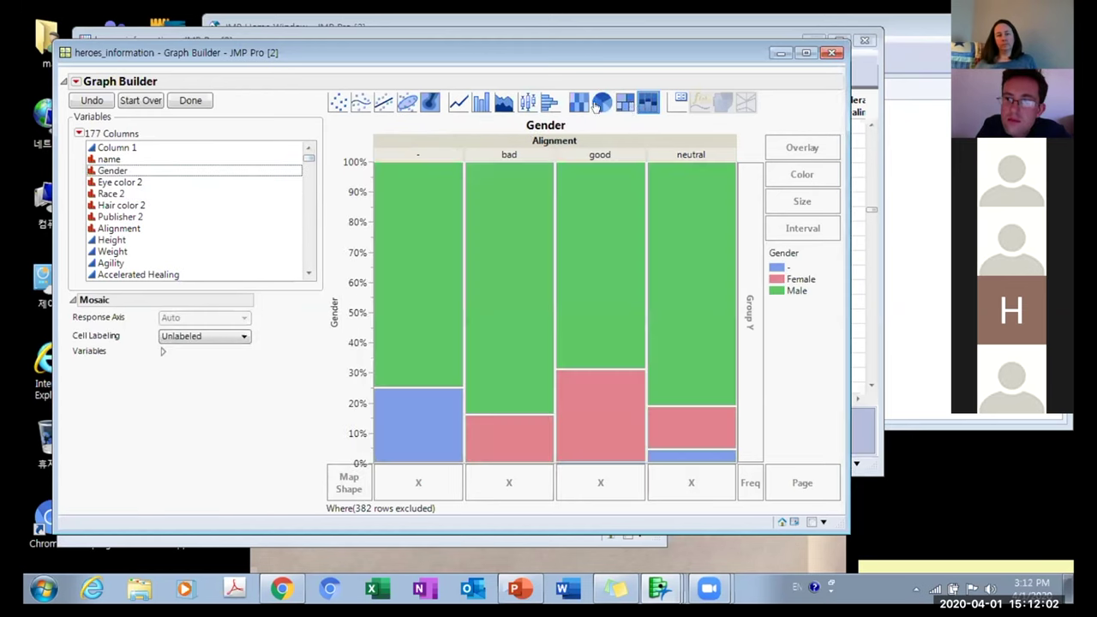
left_click(578, 103)
left_click(550, 102)
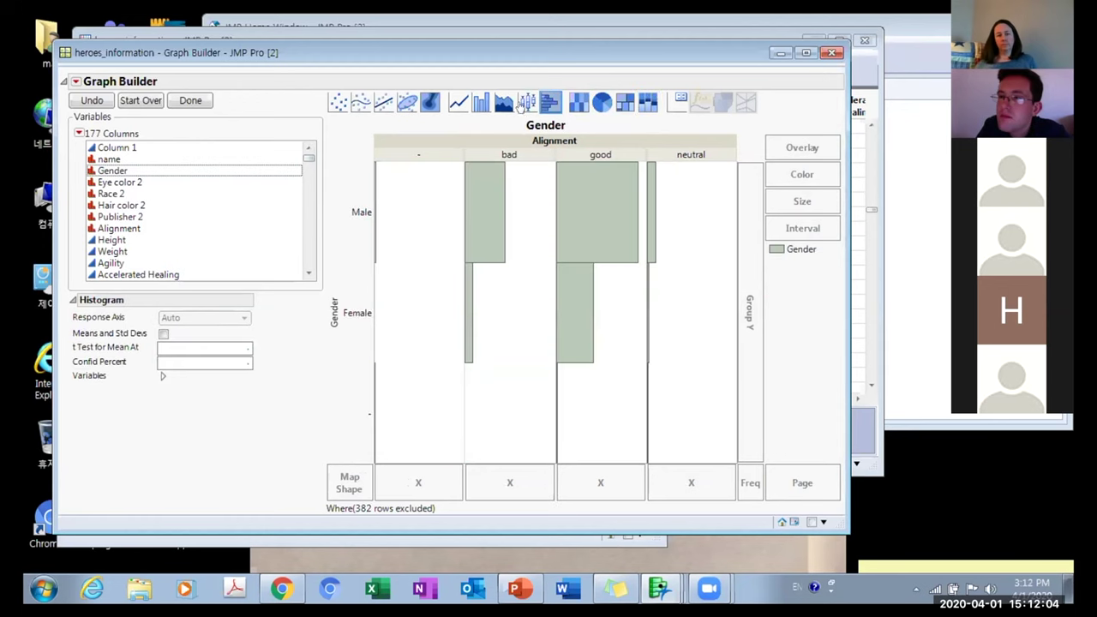
left_click(527, 102)
left_click(503, 102)
left_click(480, 103)
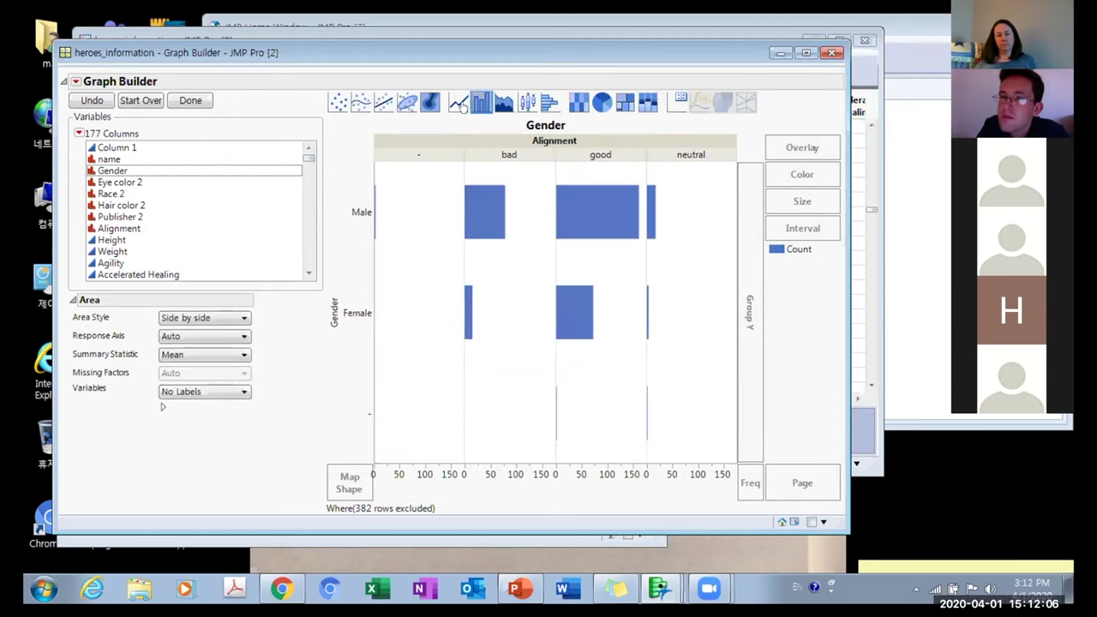
left_click(459, 103)
left_click(378, 105)
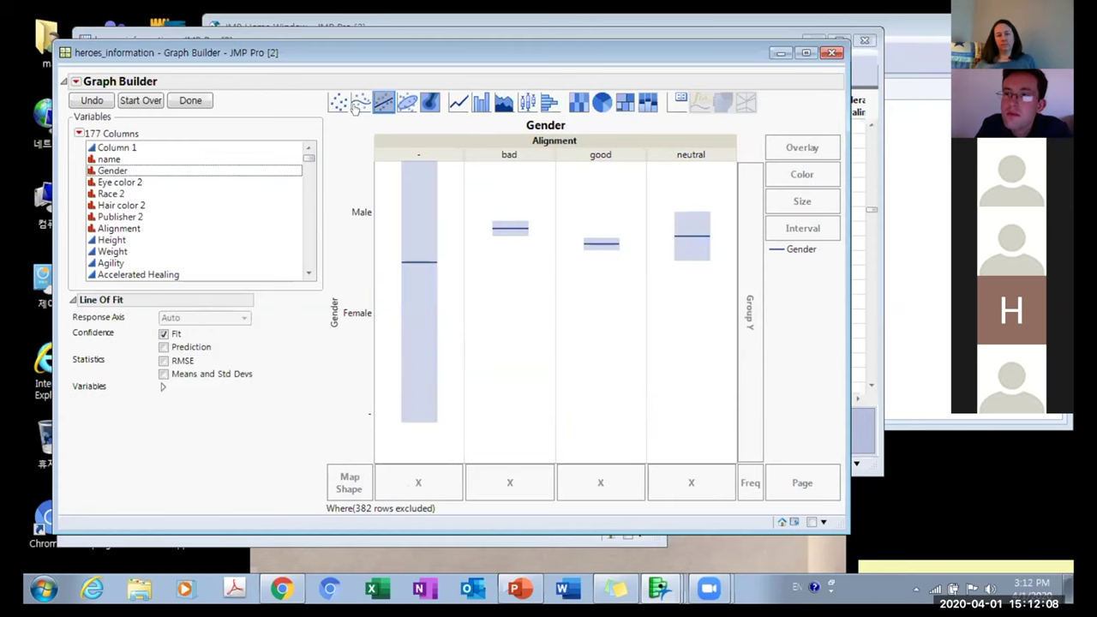
Drop Weight onto the Gender Y axis and bring up the Y axis options.
left_click(111, 252)
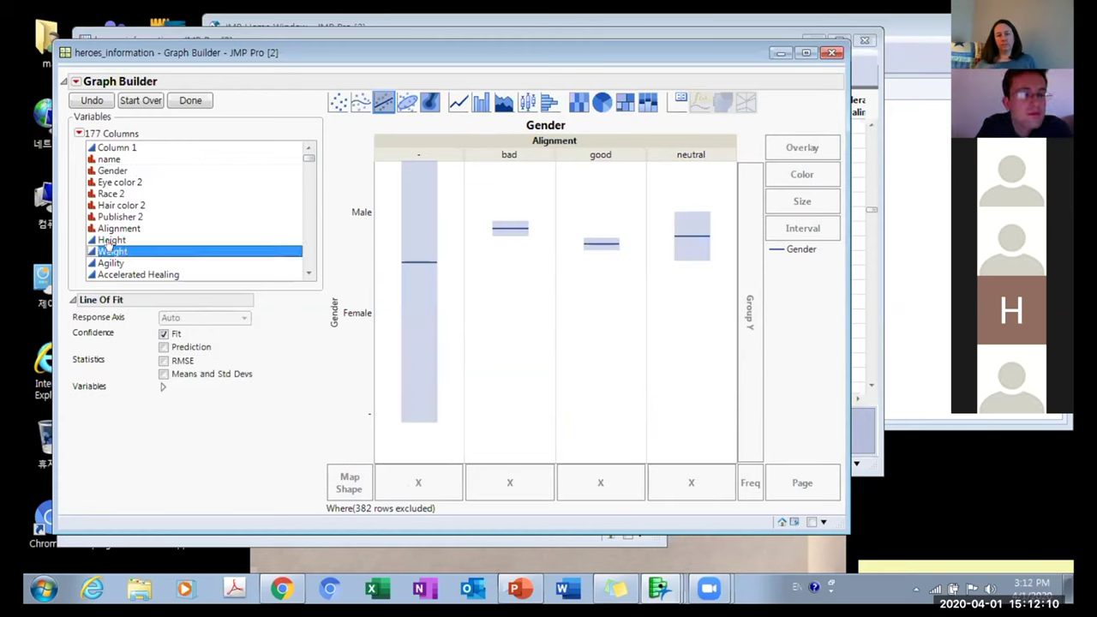
left_click_drag(111, 250, 334, 313)
right_click(332, 306)
Replace the Y variable with Weight shown as points by Alignment, then close Graph Builder.
left_click(388, 370)
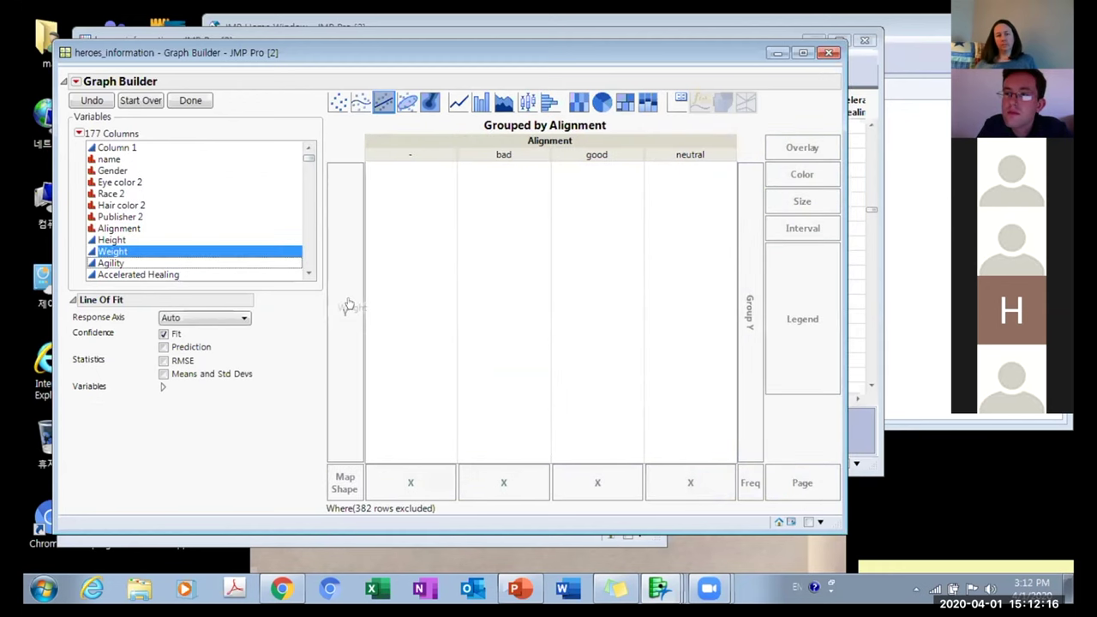
left_click(344, 307)
left_click(339, 103)
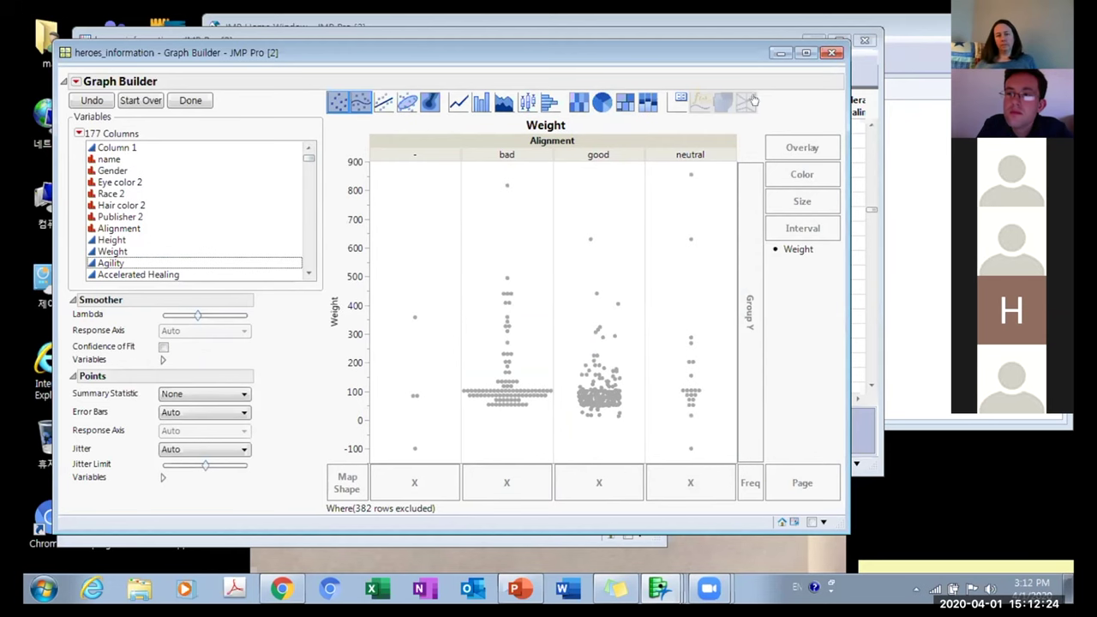
left_click(831, 54)
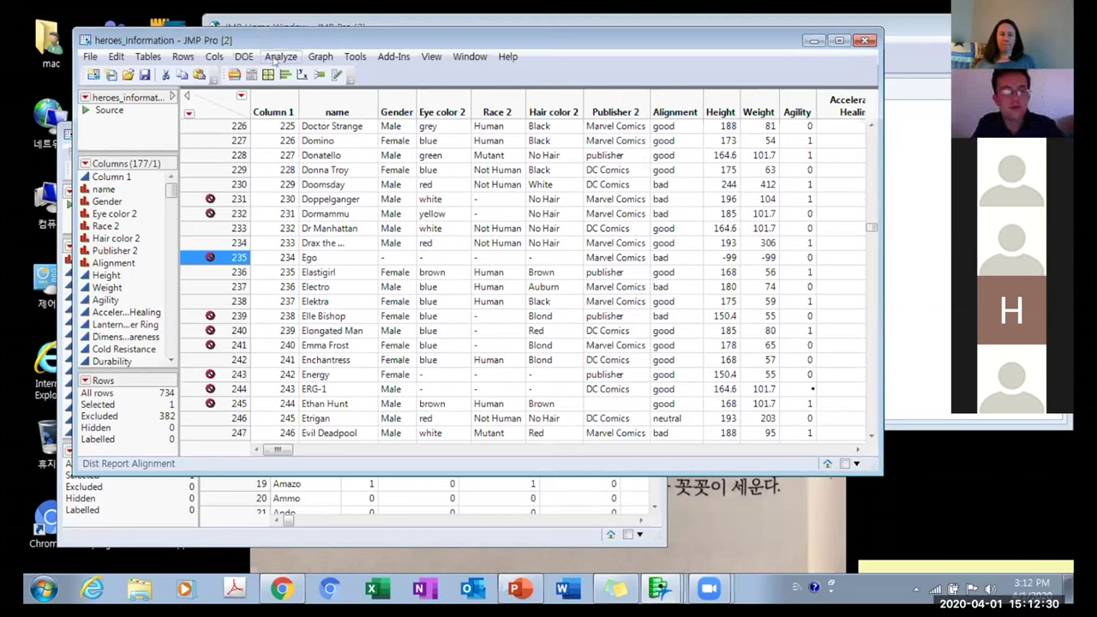
Run Fit Y by X with Height as Y, Response and Weight as X, Factor.
left_click(281, 56)
left_click(296, 92)
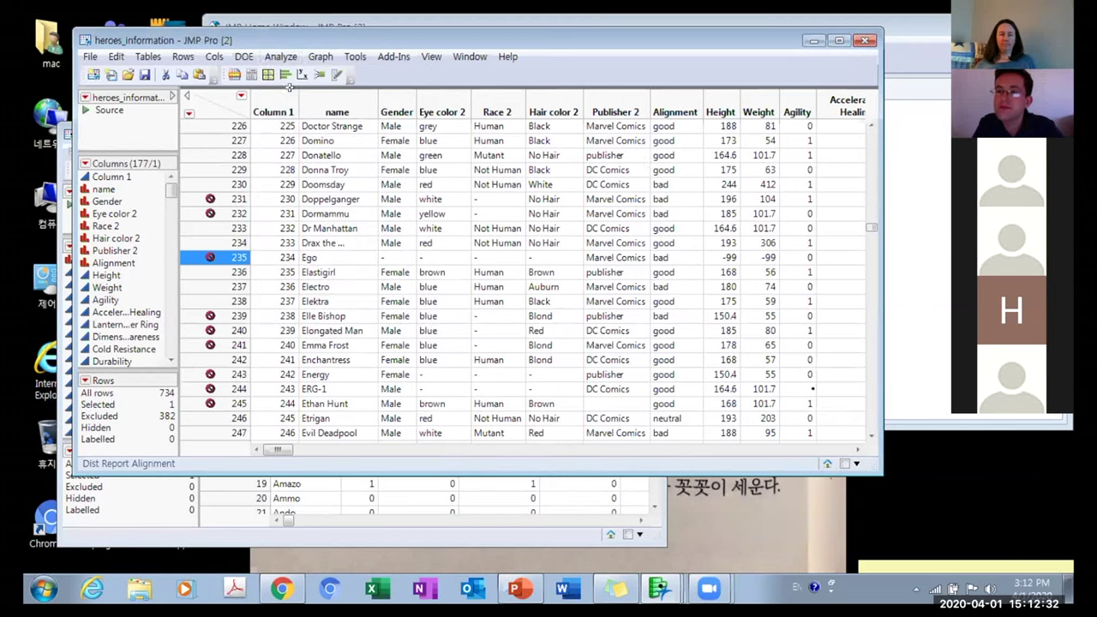
left_click_drag(349, 72, 474, 72)
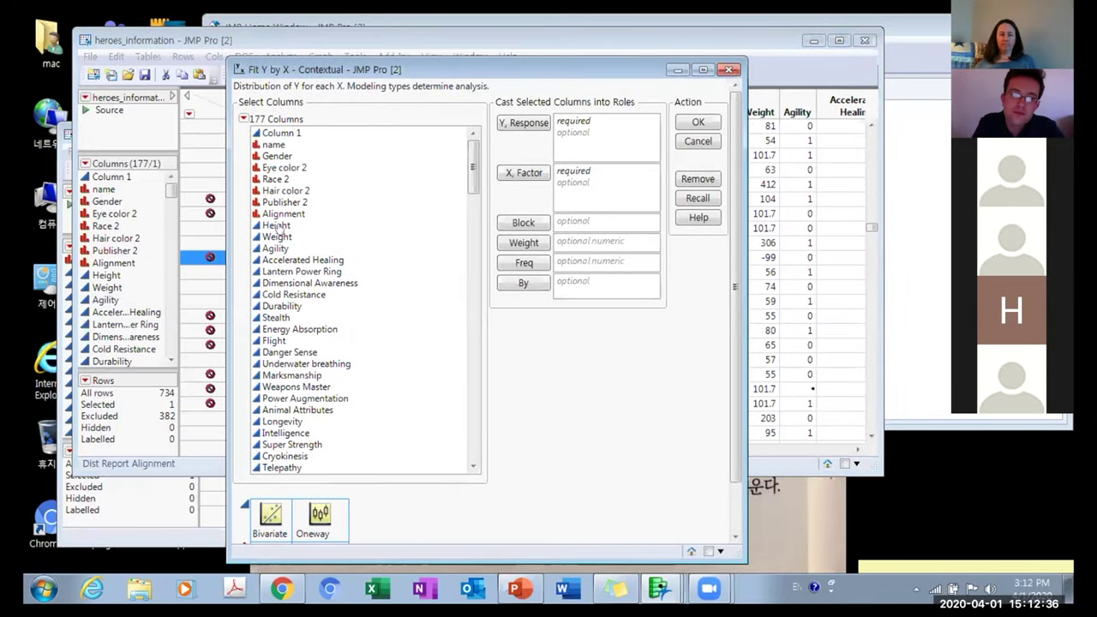
left_click(277, 224)
left_click(523, 123)
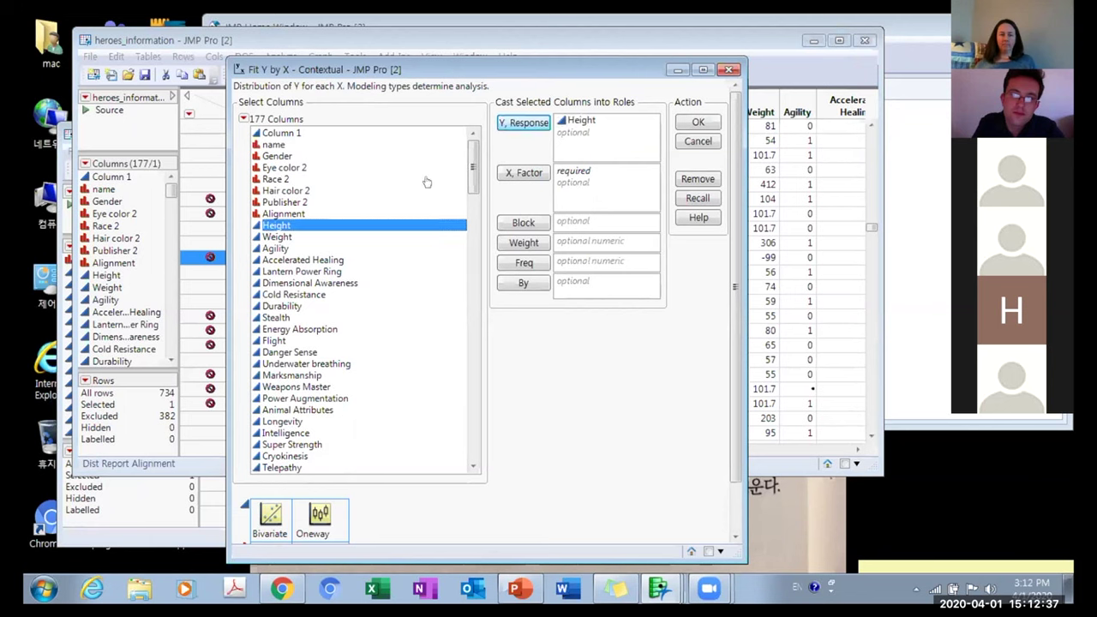
left_click(273, 237)
left_click(525, 172)
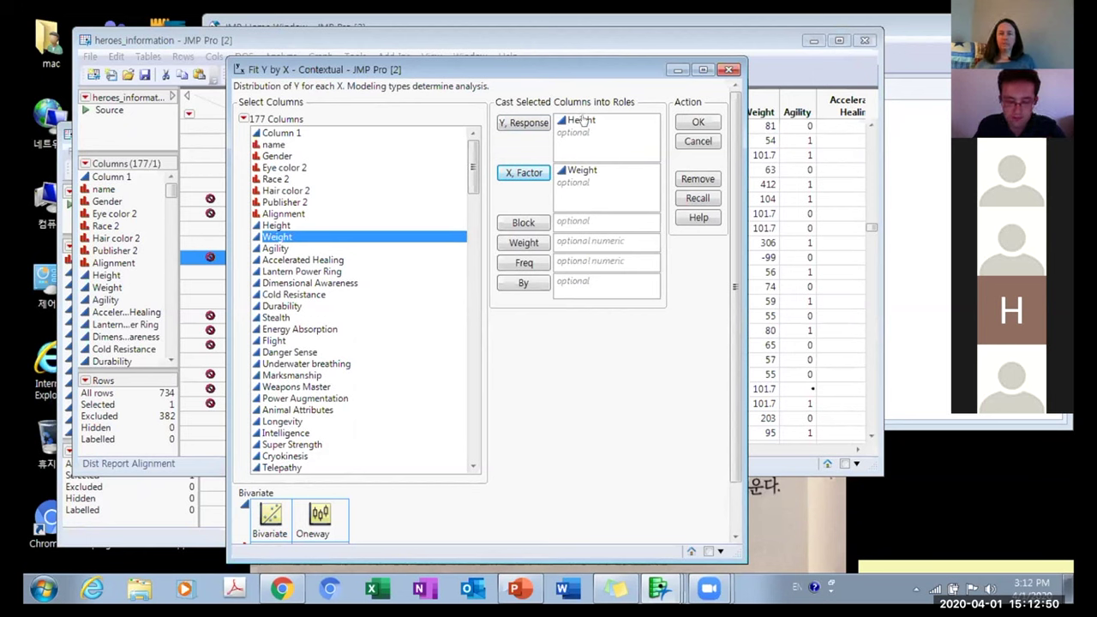
left_click(698, 122)
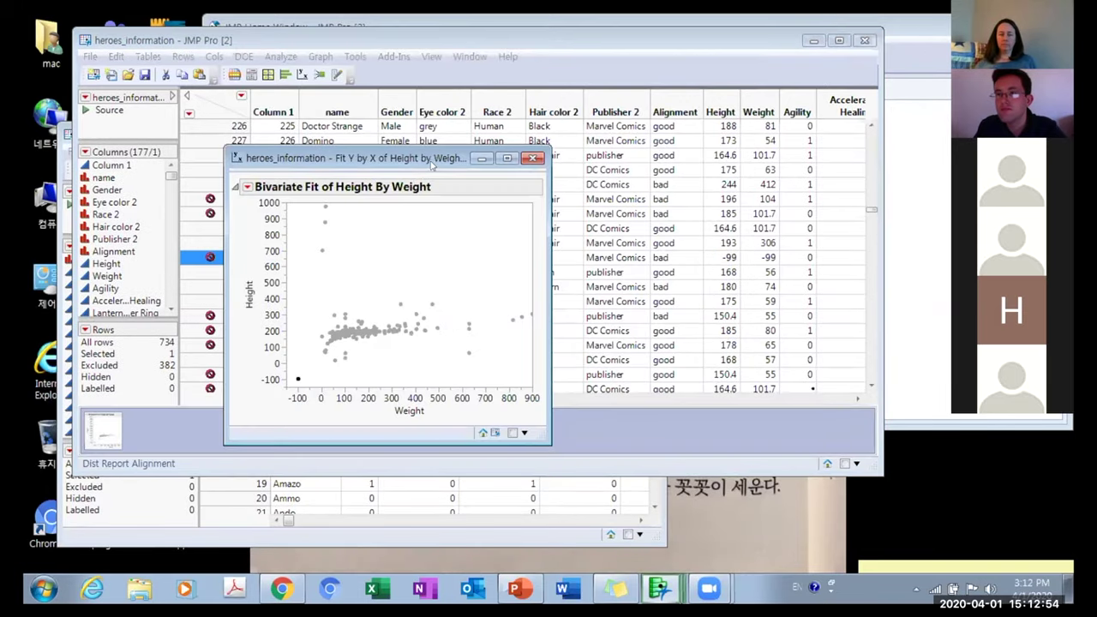
Overlay a 0.95 density ellipse and expand its statistics showing 0.238 correlation across 352 heroes.
left_click_drag(432, 163, 468, 106)
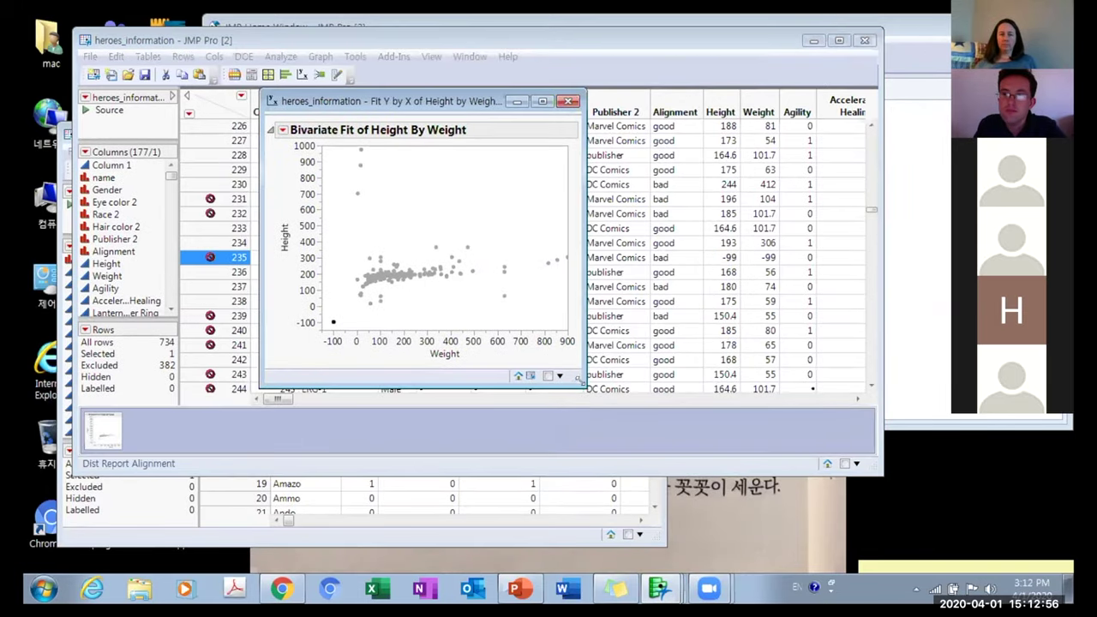
left_click_drag(580, 380, 713, 496)
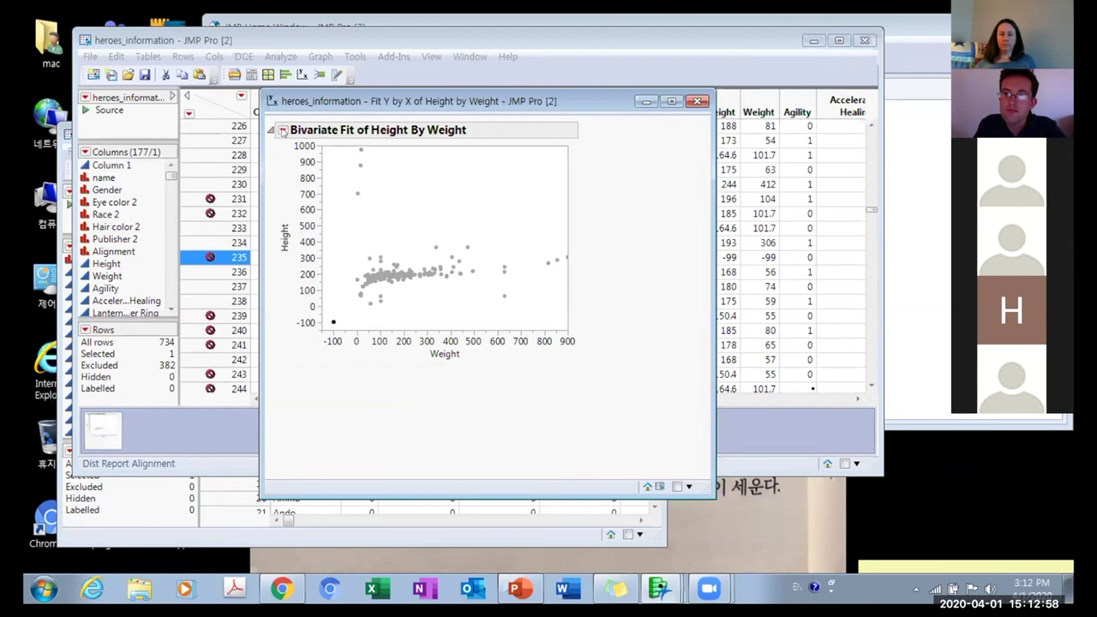
left_click(283, 130)
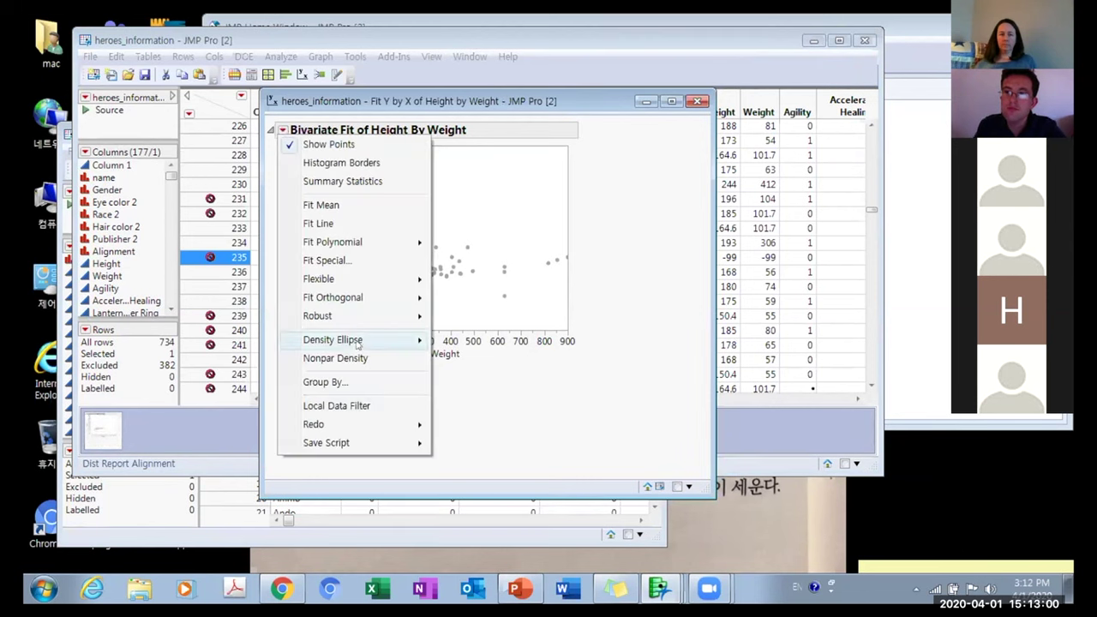
mouse_move(356, 342)
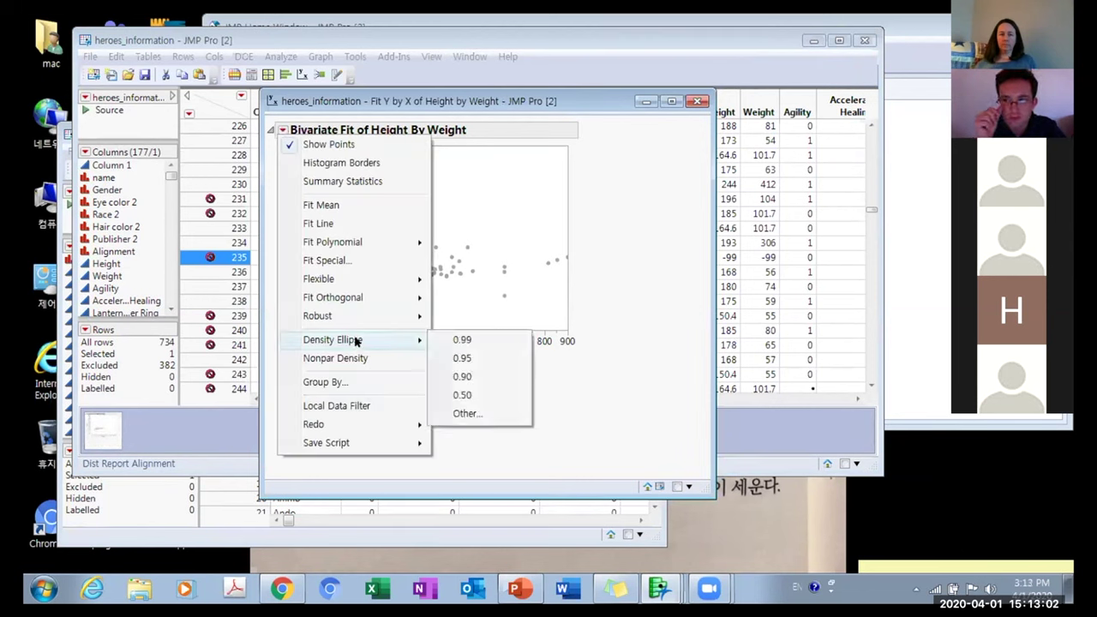
left_click(461, 358)
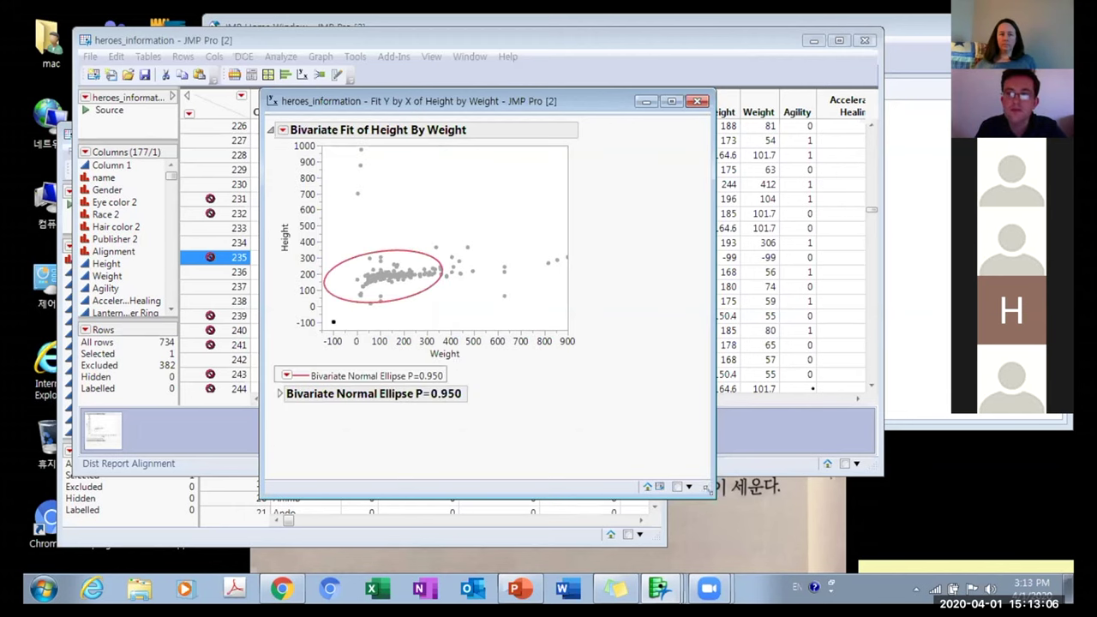
left_click_drag(706, 487, 743, 532)
left_click(280, 394)
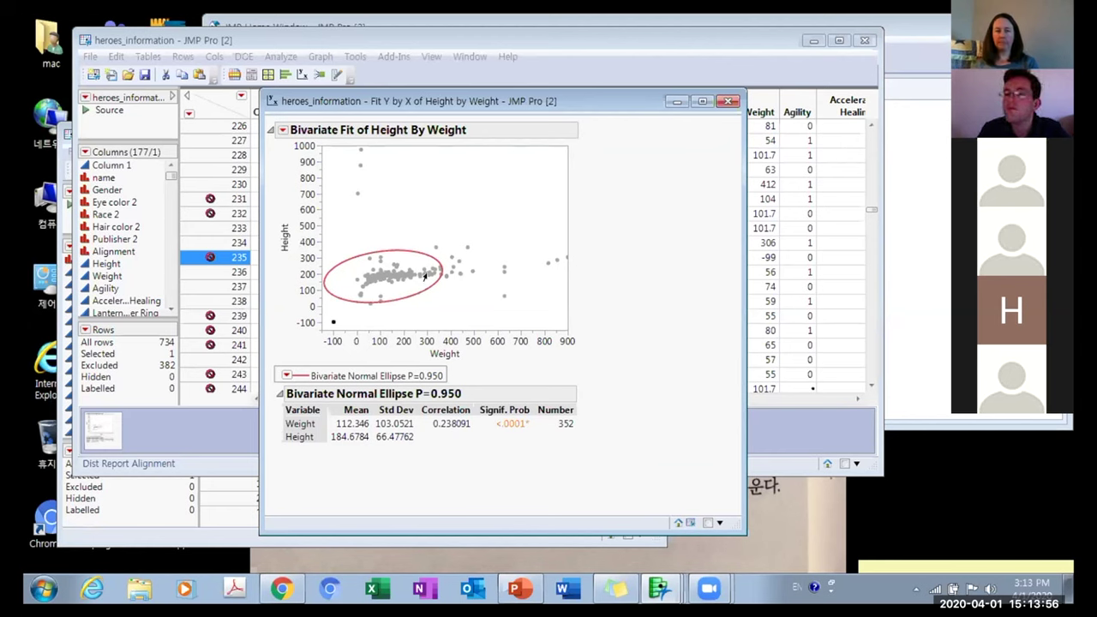
Close the Height by Weight Fit Y by X report window.
mouse_move(424, 275)
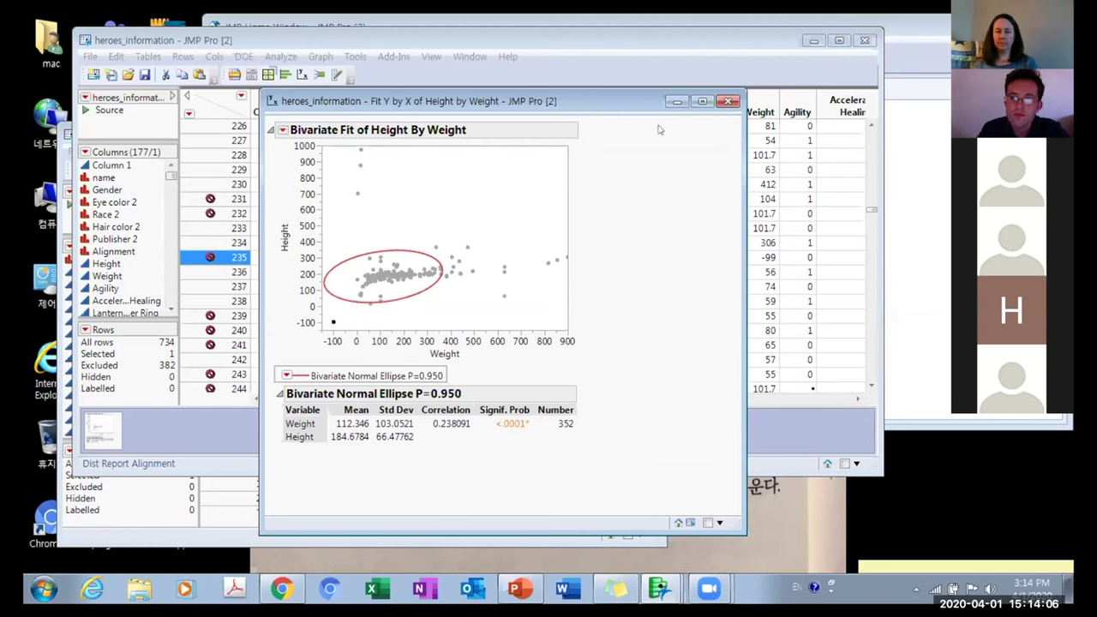
left_click(720, 102)
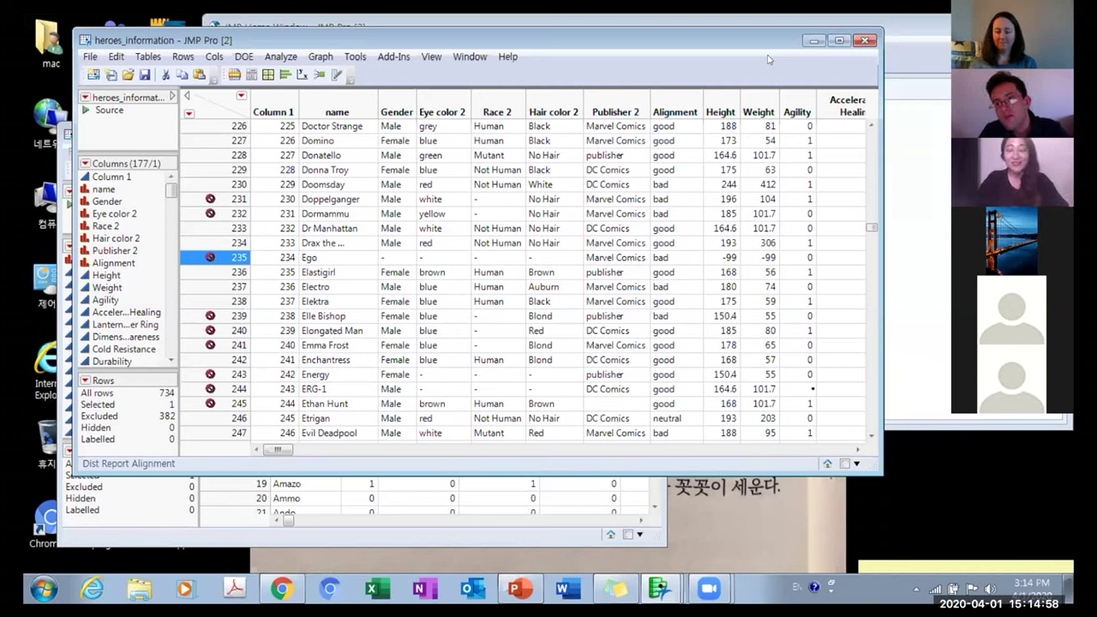
Move the heroes_information window up and left beside the super_hero_powers table.
left_click_drag(751, 48, 739, 38)
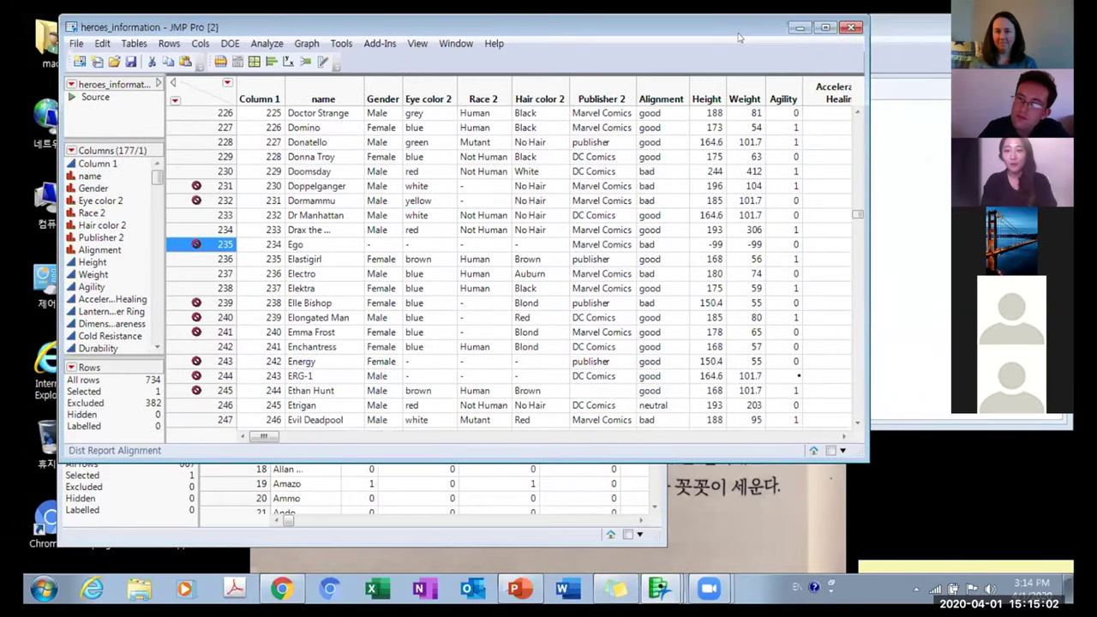